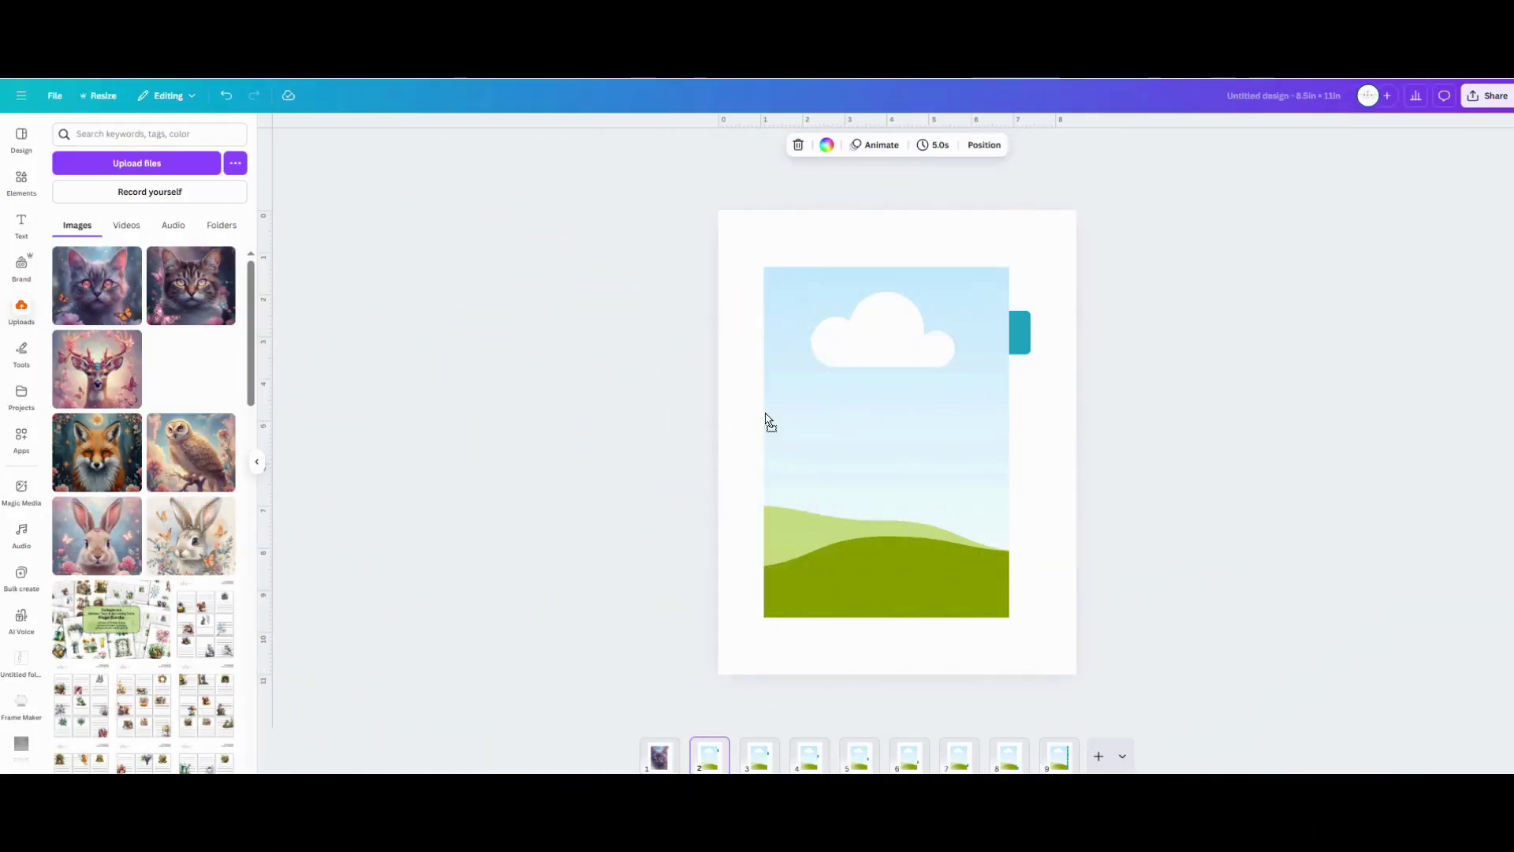
Drop the owl picture into the page-2 landscape frame and begin a custom colour for the teal tab.
left_click_drag(766, 418, 781, 419)
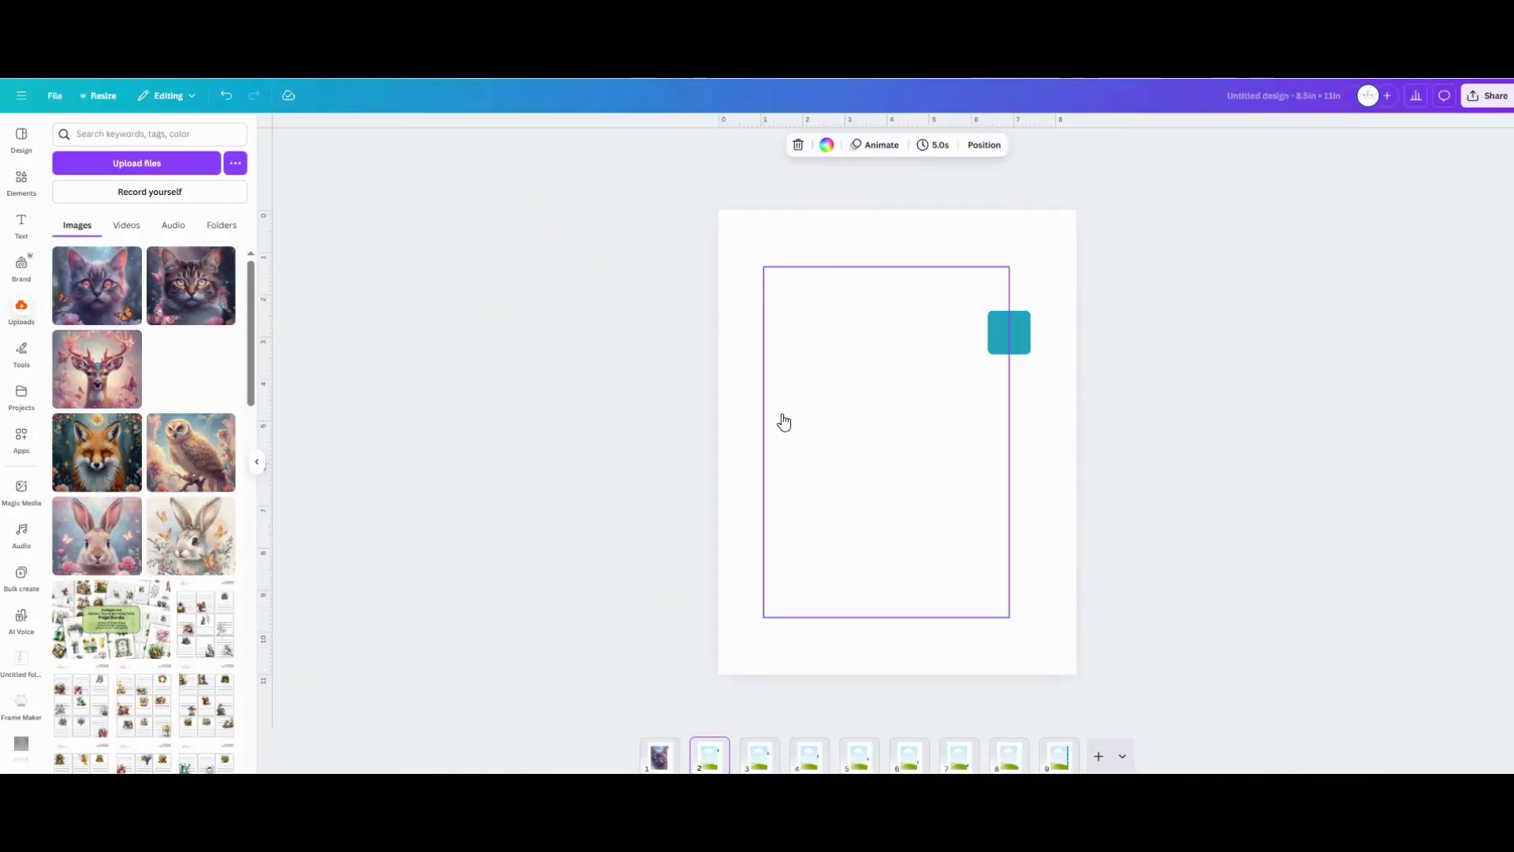
left_click(1022, 352)
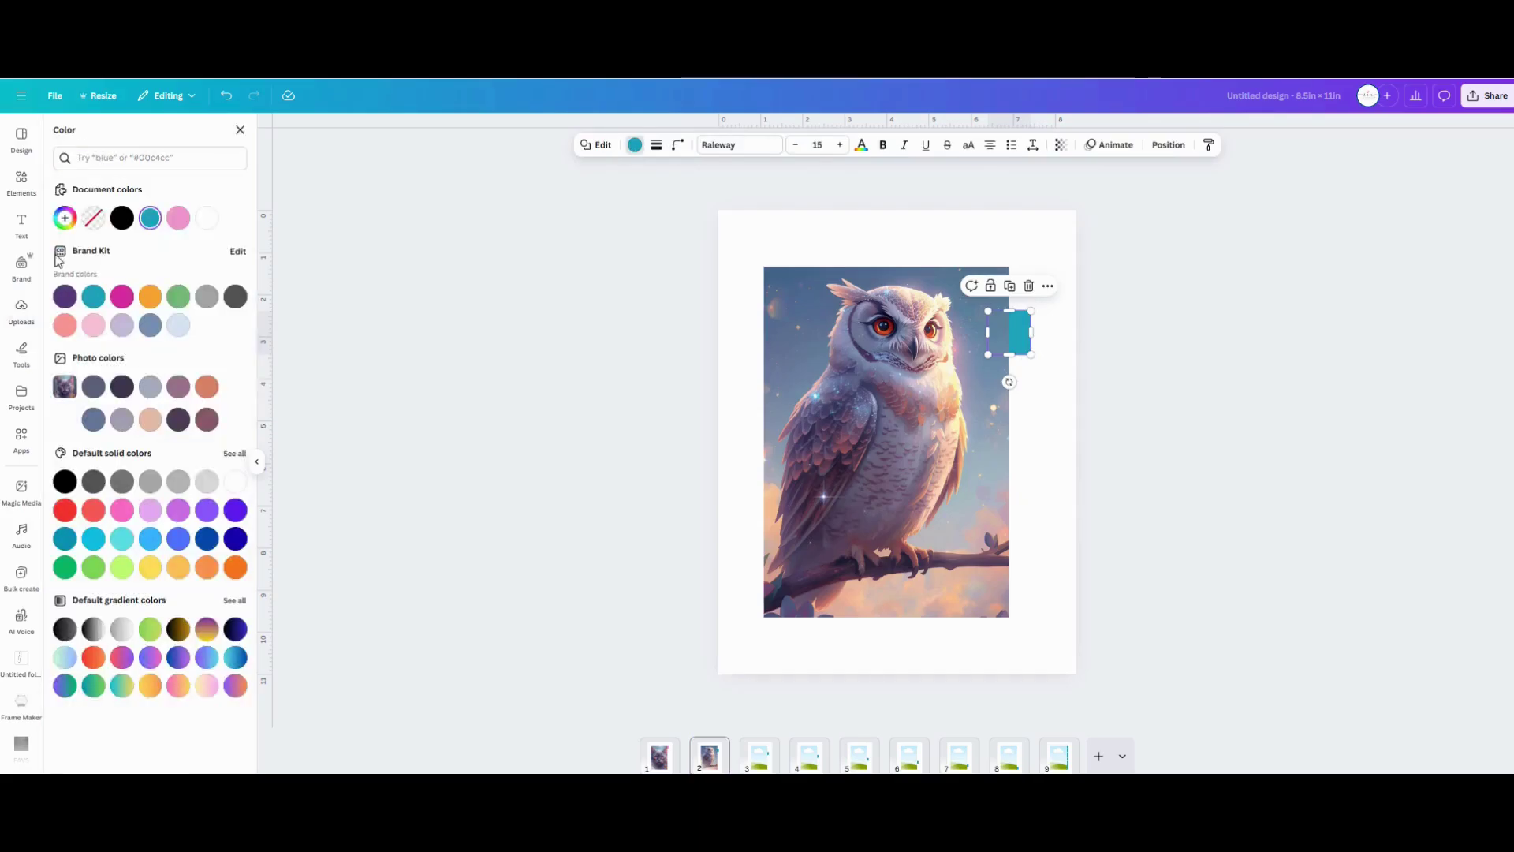
left_click(64, 218)
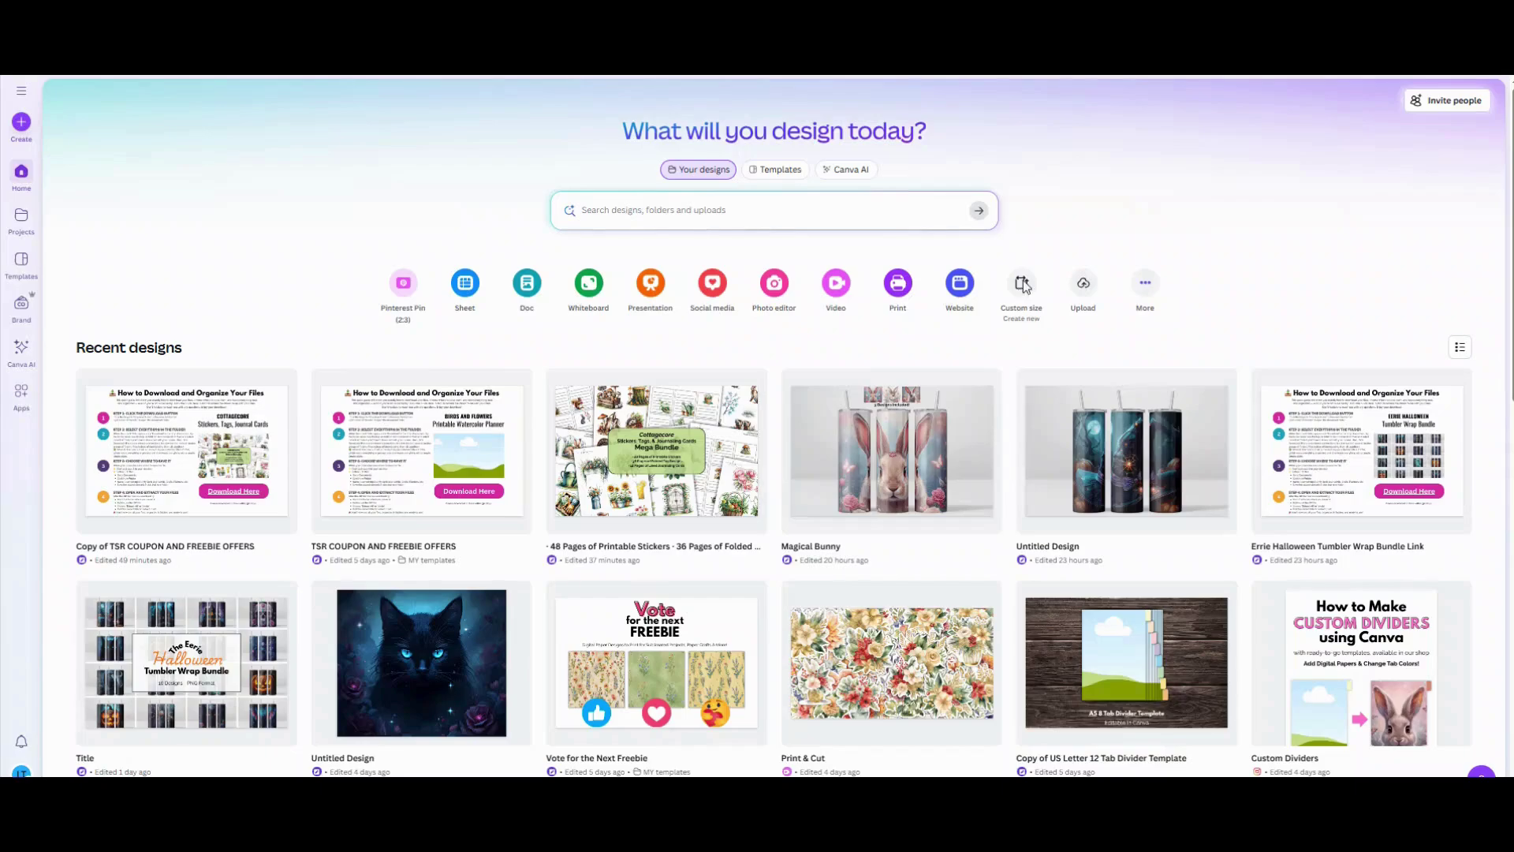
Create a custom-size design measuring 8.5 × 11 in from the Canva home page.
left_click(1024, 281)
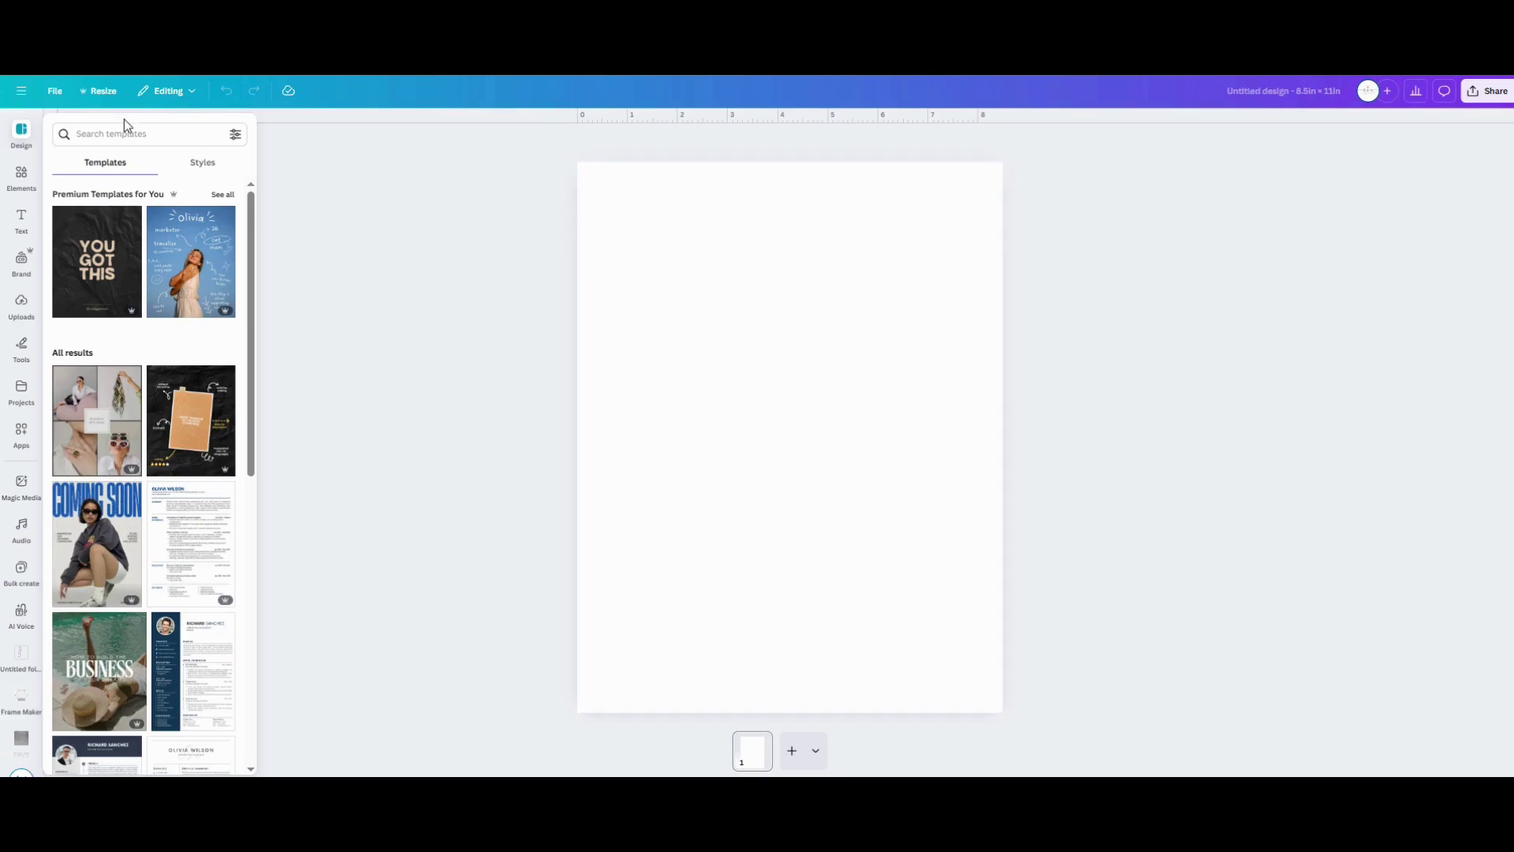
Add a landscape photo frame from the Elements Frames section to the page.
left_click(23, 178)
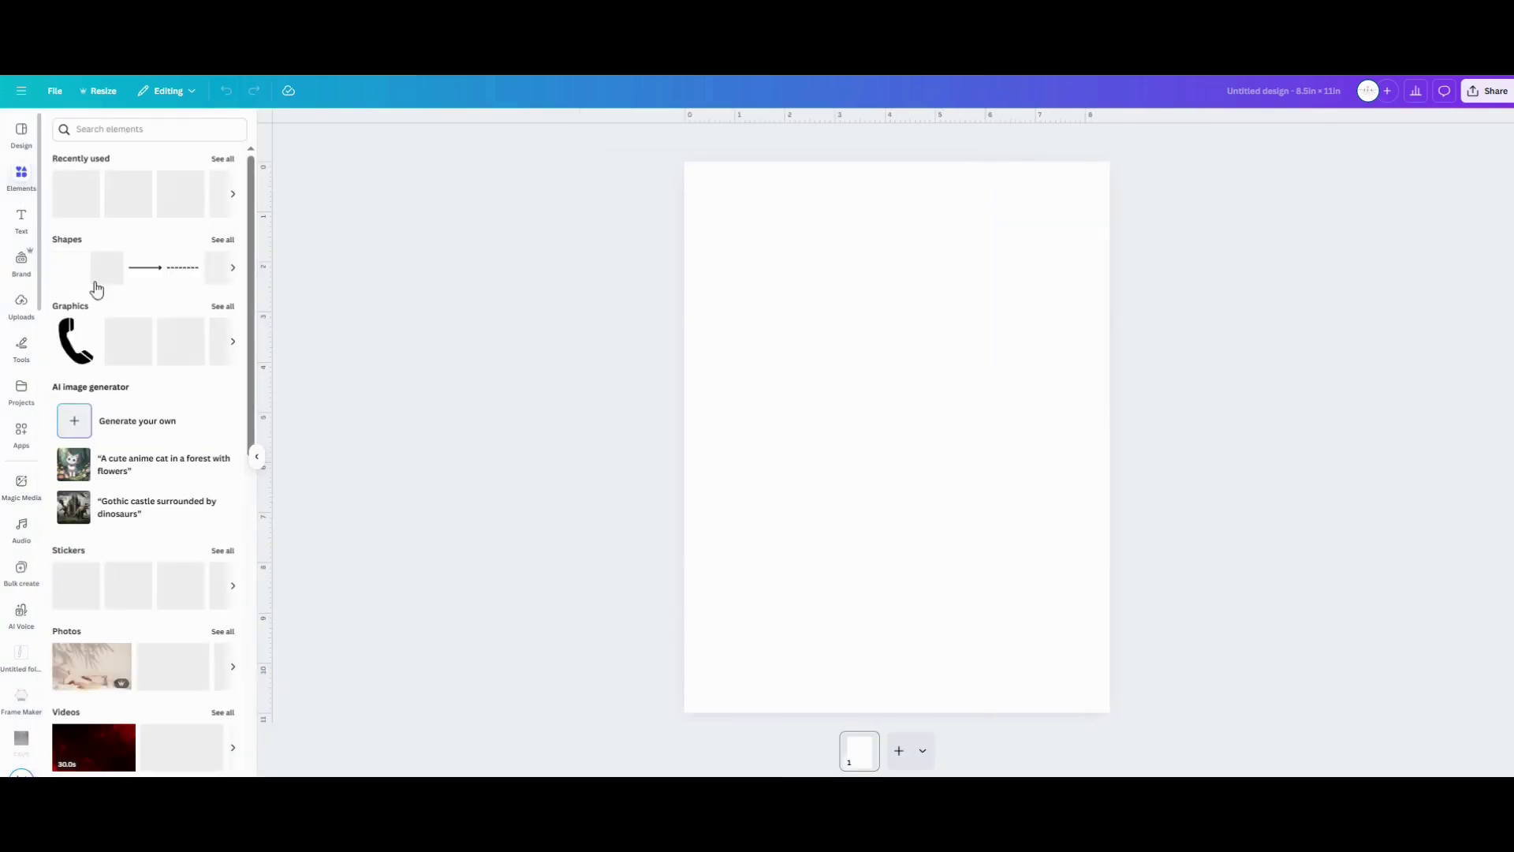
scroll(169, 394, "down", 6)
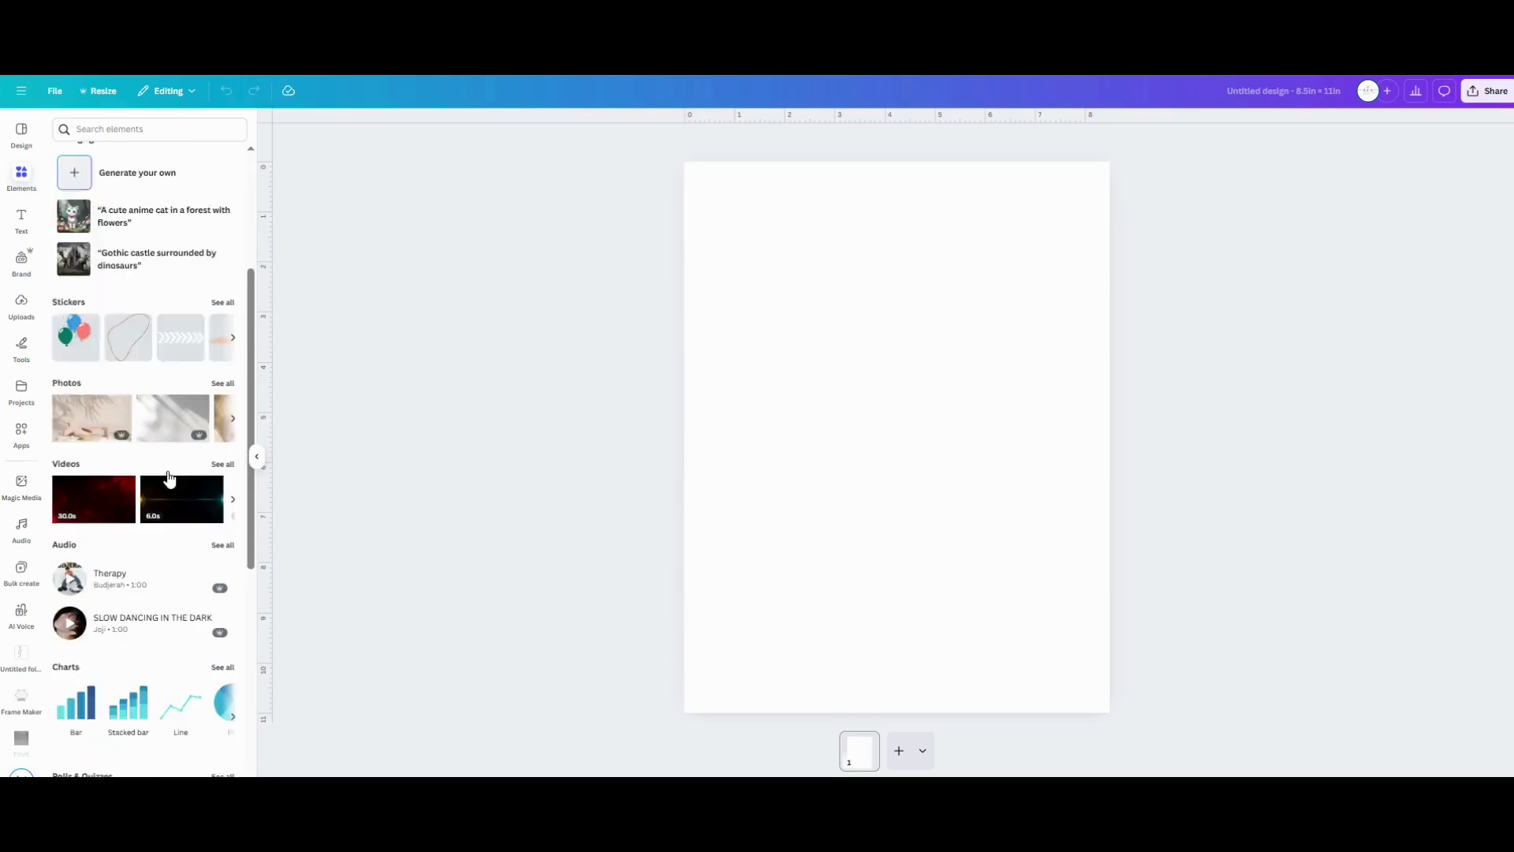
scroll(169, 482, "down", 3)
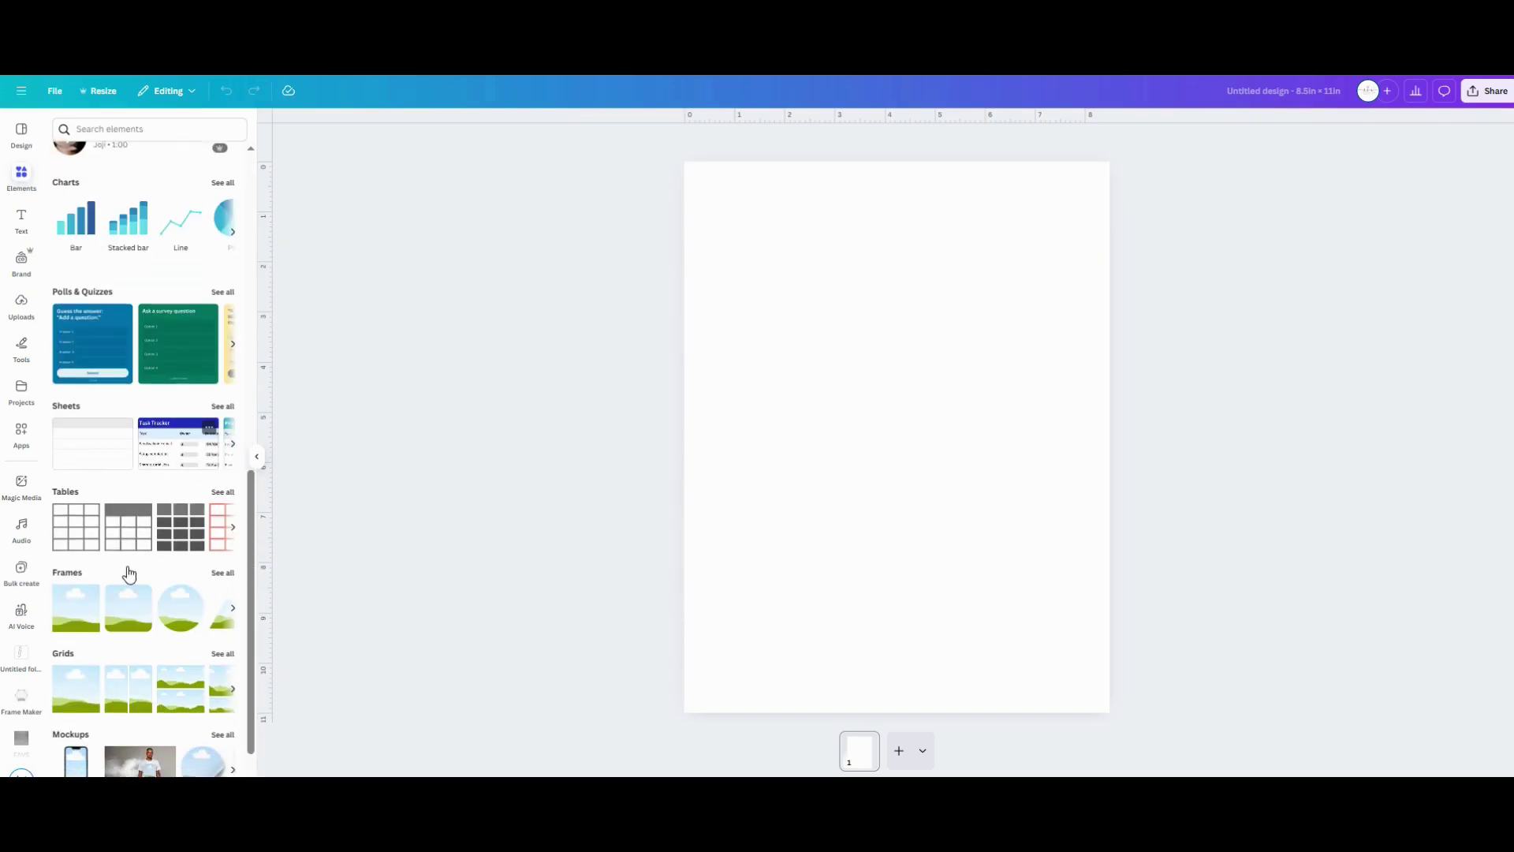
left_click(72, 618)
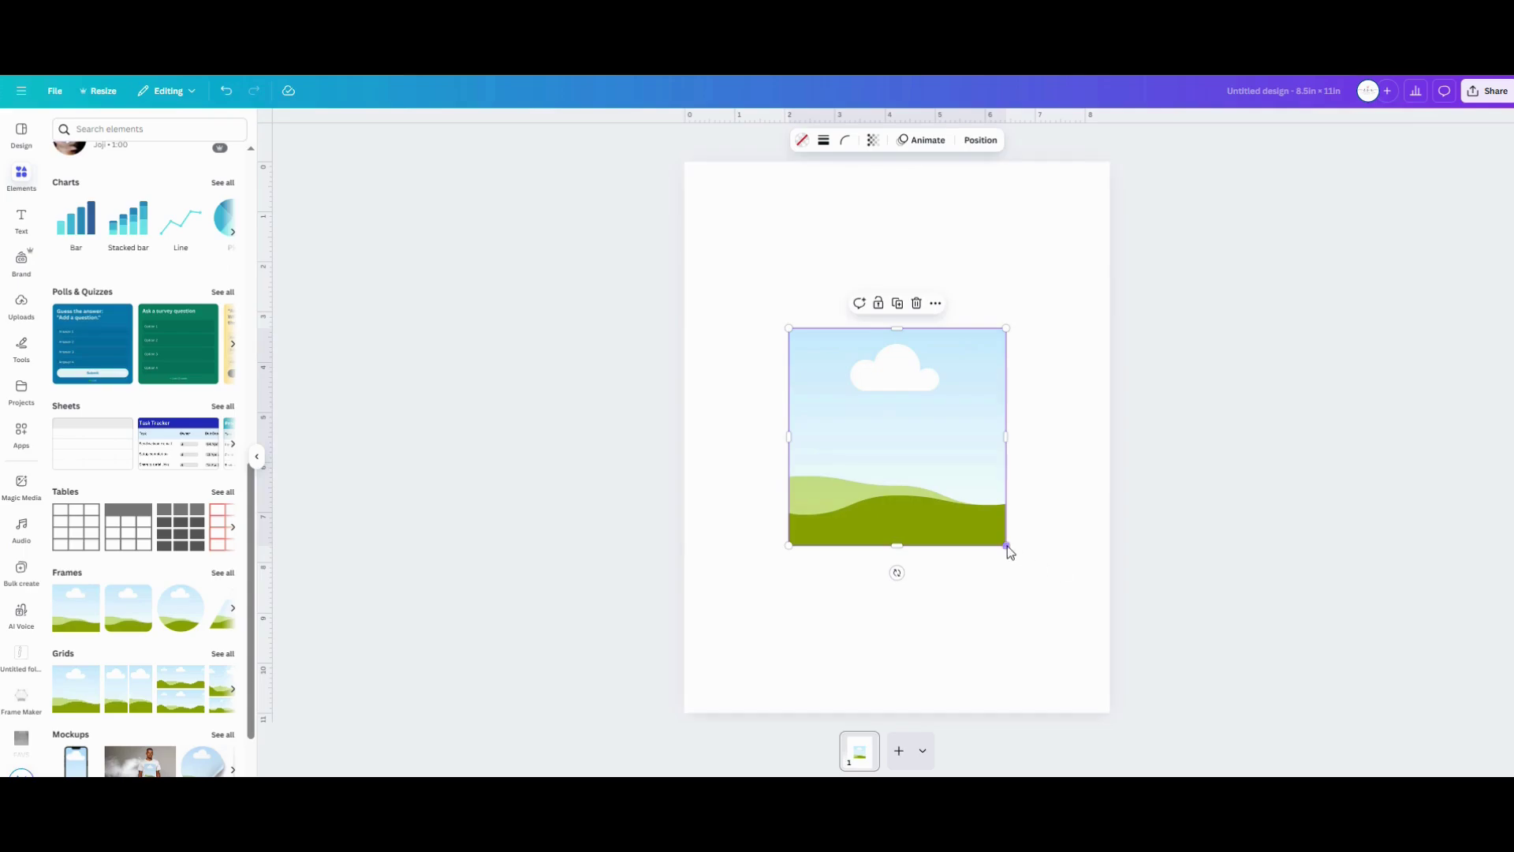
Resize the frame to about 5.8 × 8.3 in and move it to the page's top left.
left_click_drag(1008, 546, 983, 574)
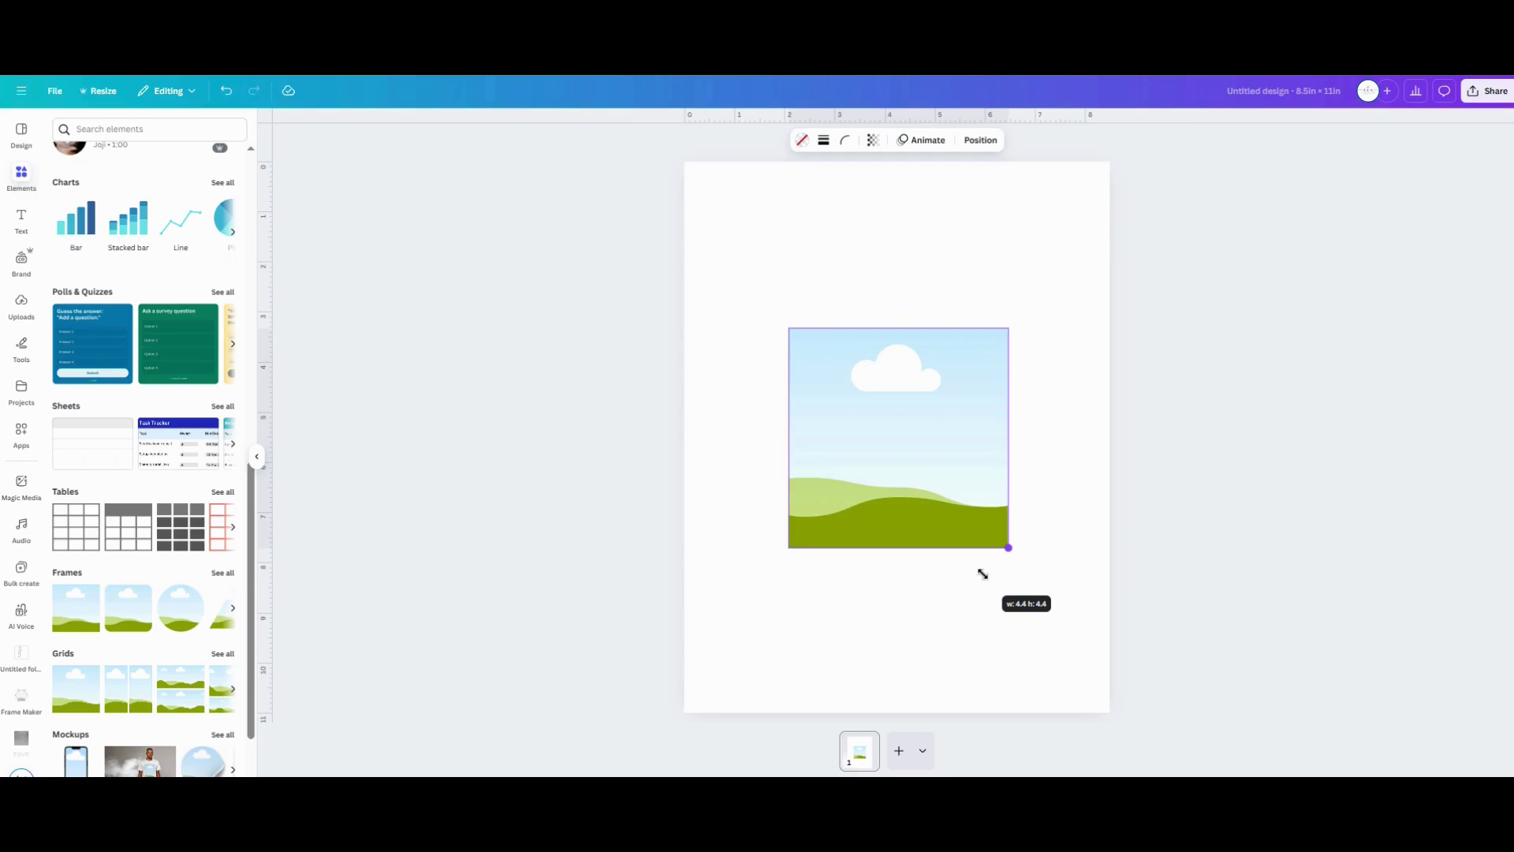
left_click_drag(983, 573, 1031, 676)
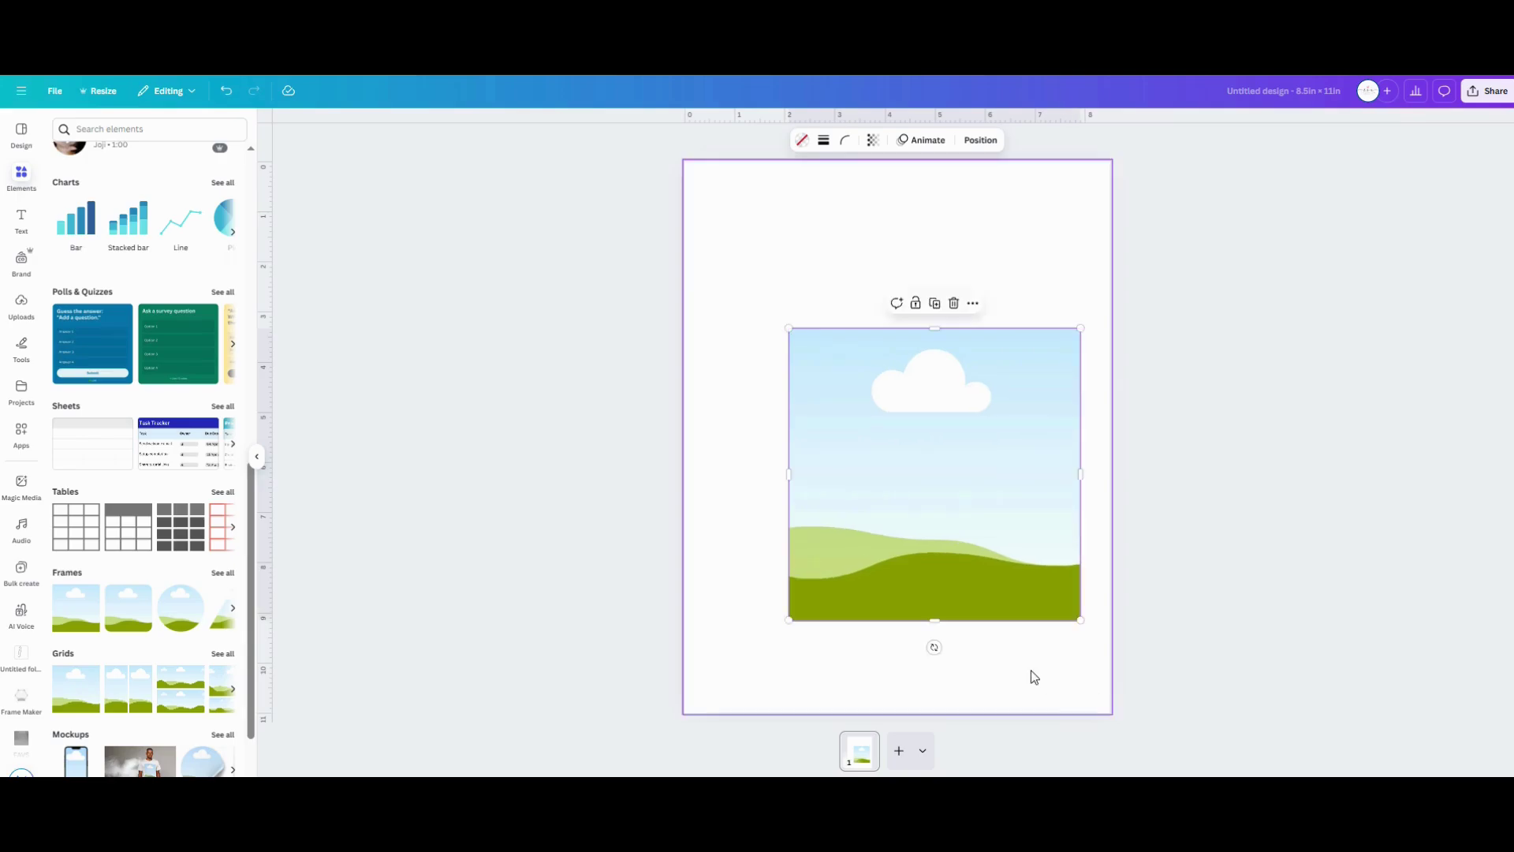
left_click_drag(967, 527, 916, 453)
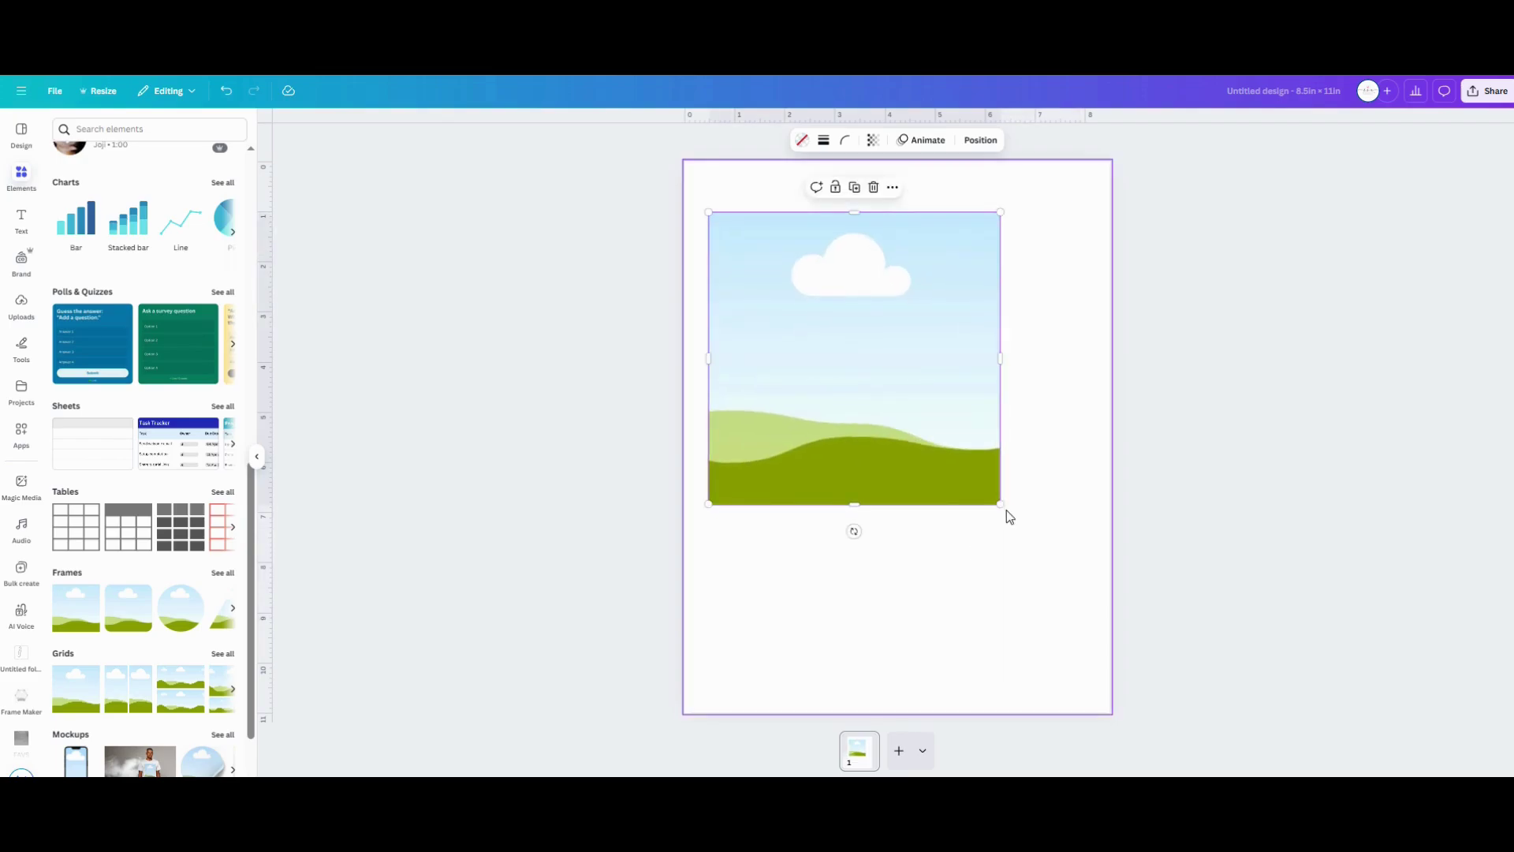
left_click_drag(999, 501, 998, 503)
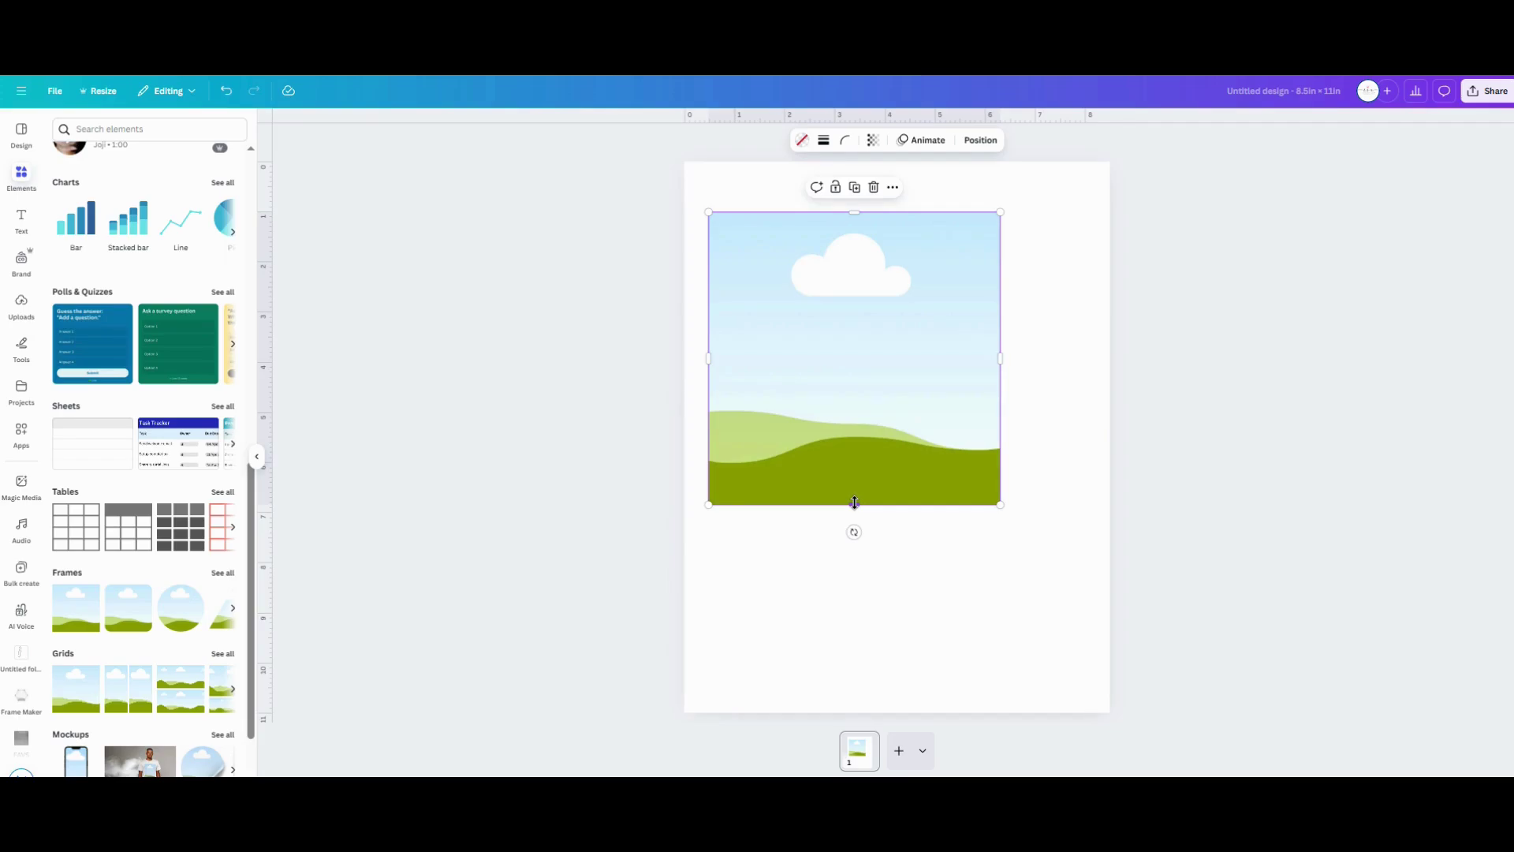
left_click_drag(855, 503, 856, 627)
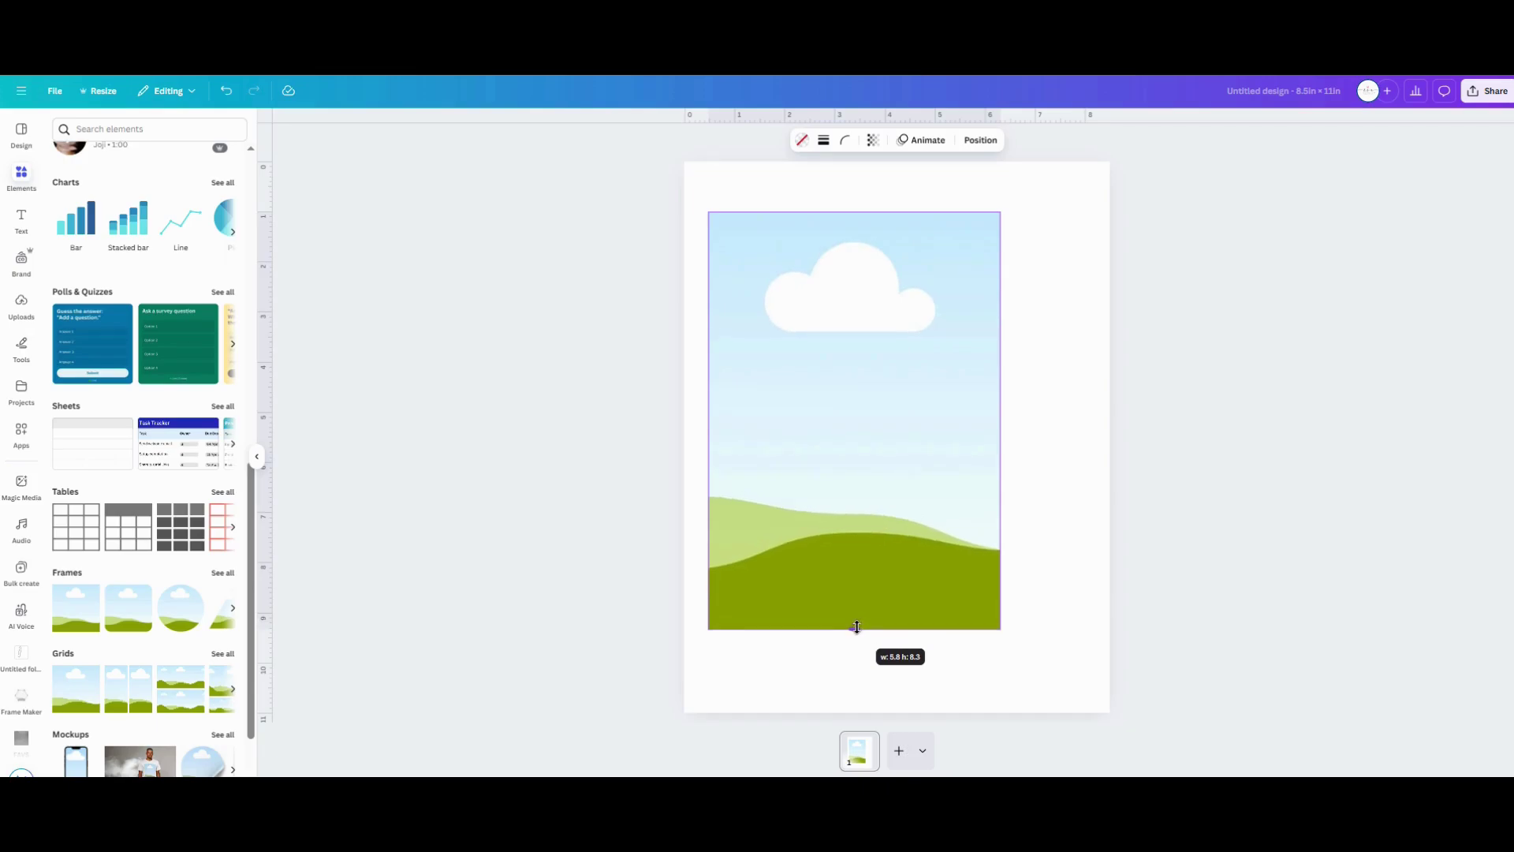
left_click_drag(857, 627, 857, 627)
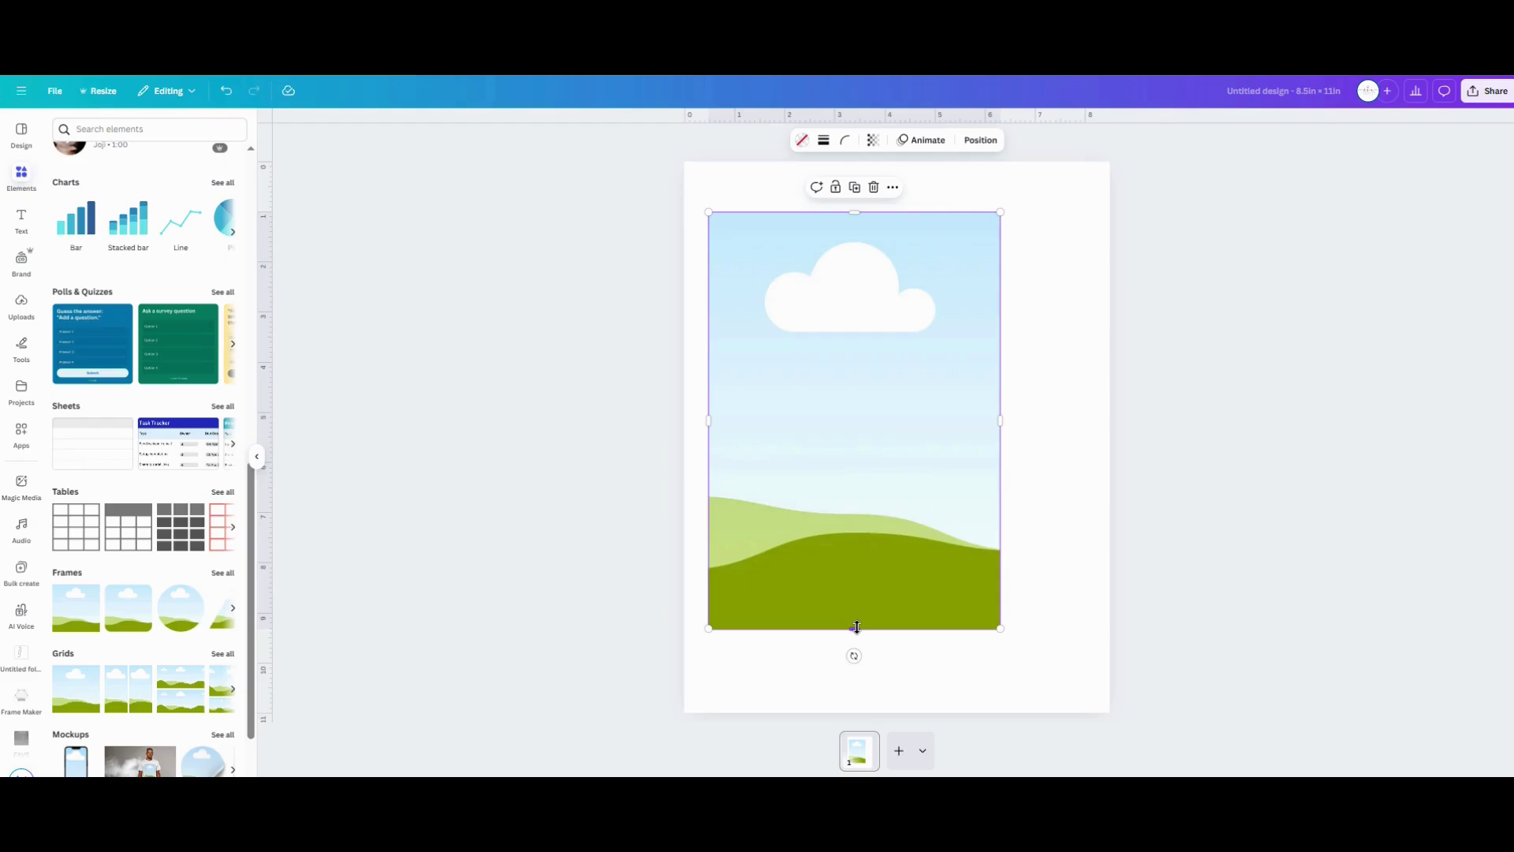
Add the teal square from Elements' recently used items to the page.
left_click(21, 187)
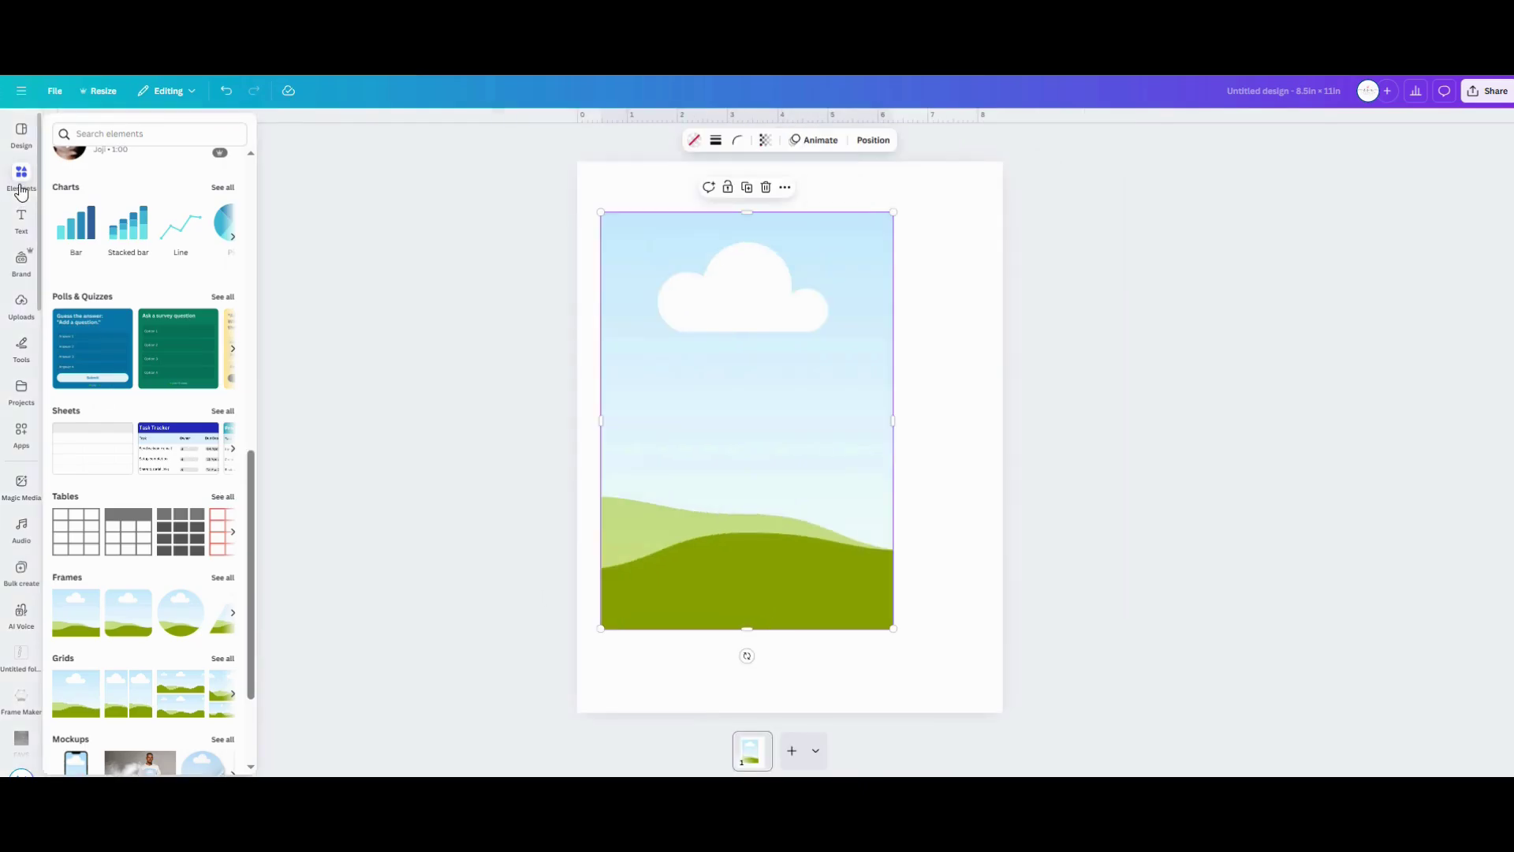
scroll(129, 371, "up", 10)
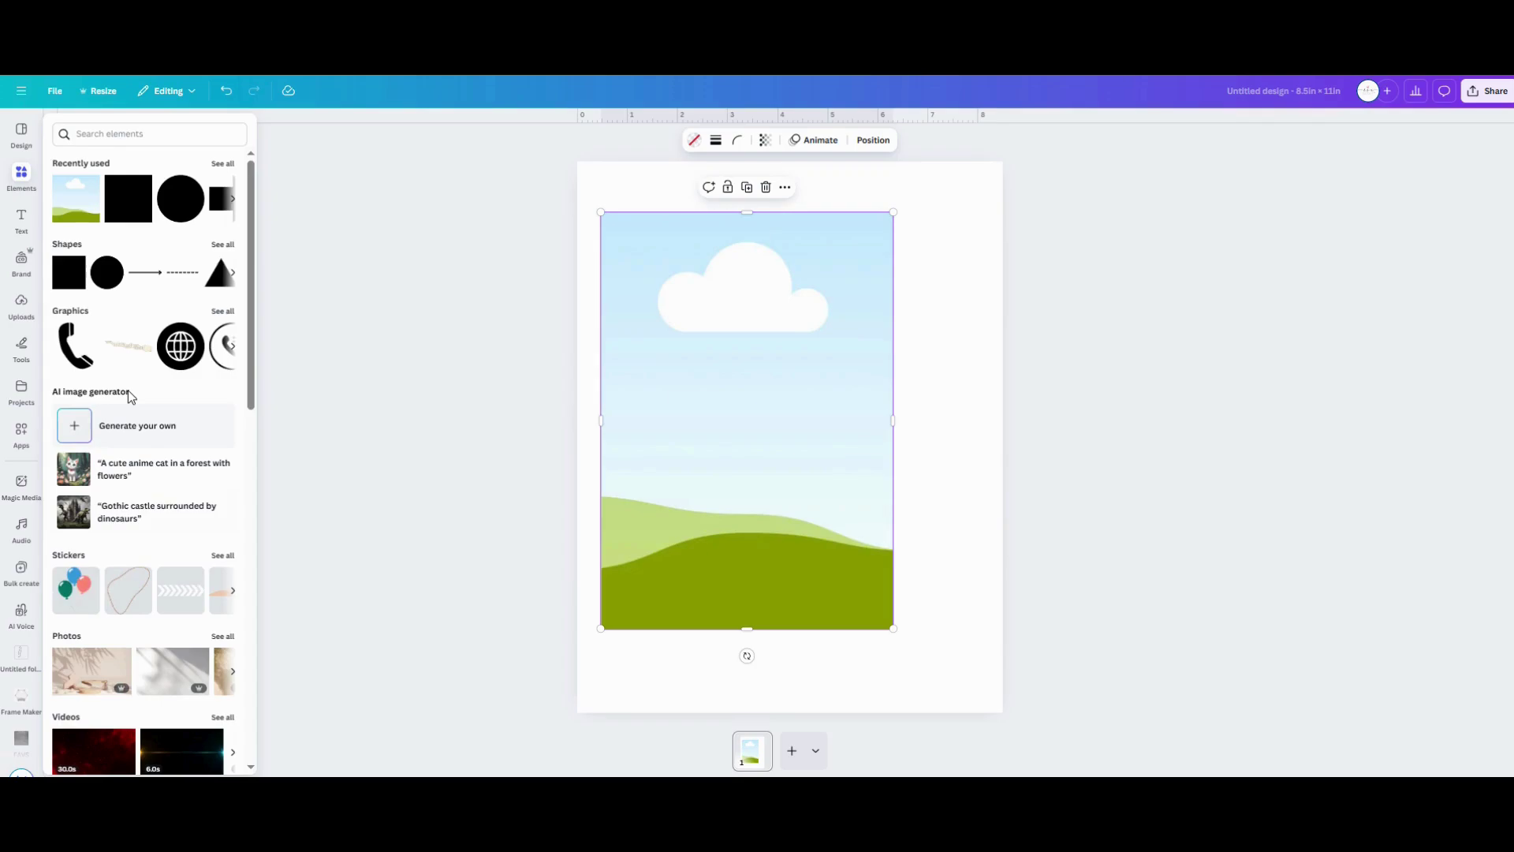
left_click(126, 218)
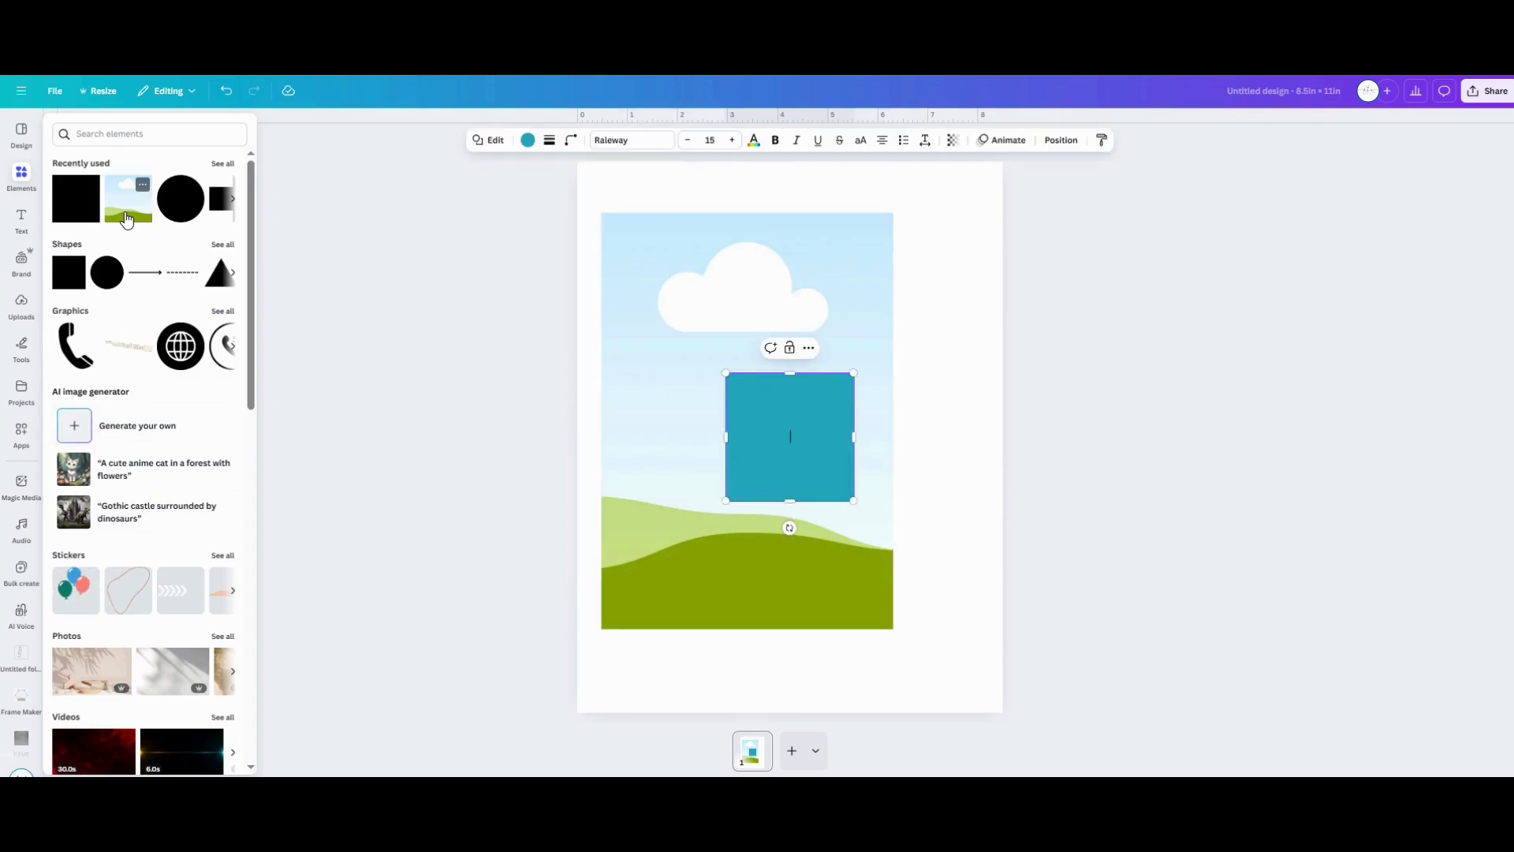
left_click(858, 437)
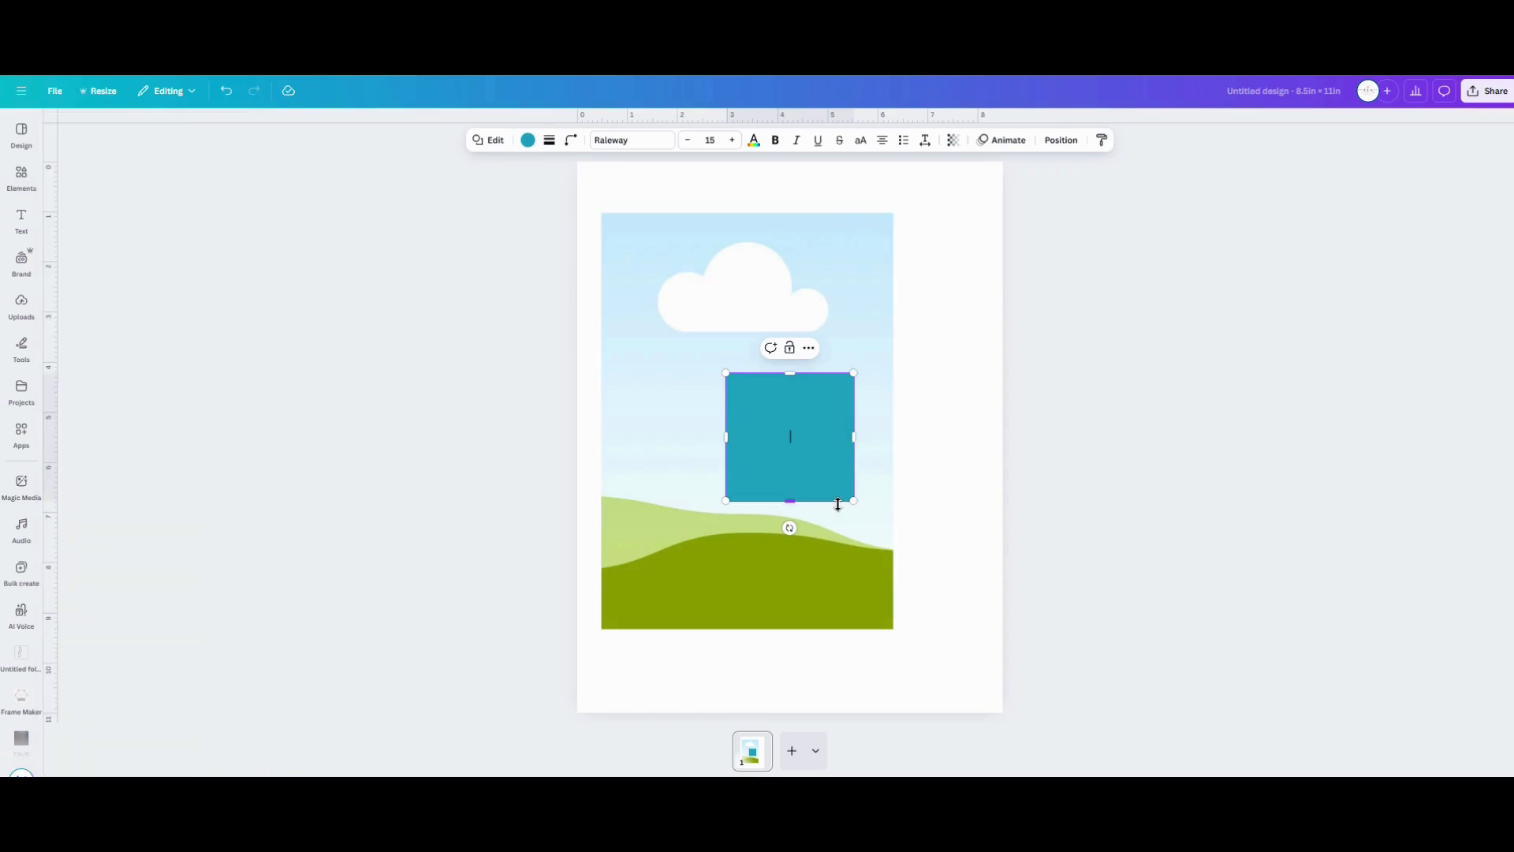
Shrink the teal square to tab size and set it on the frame's top-right edge.
scroll(827, 481, "up", 2)
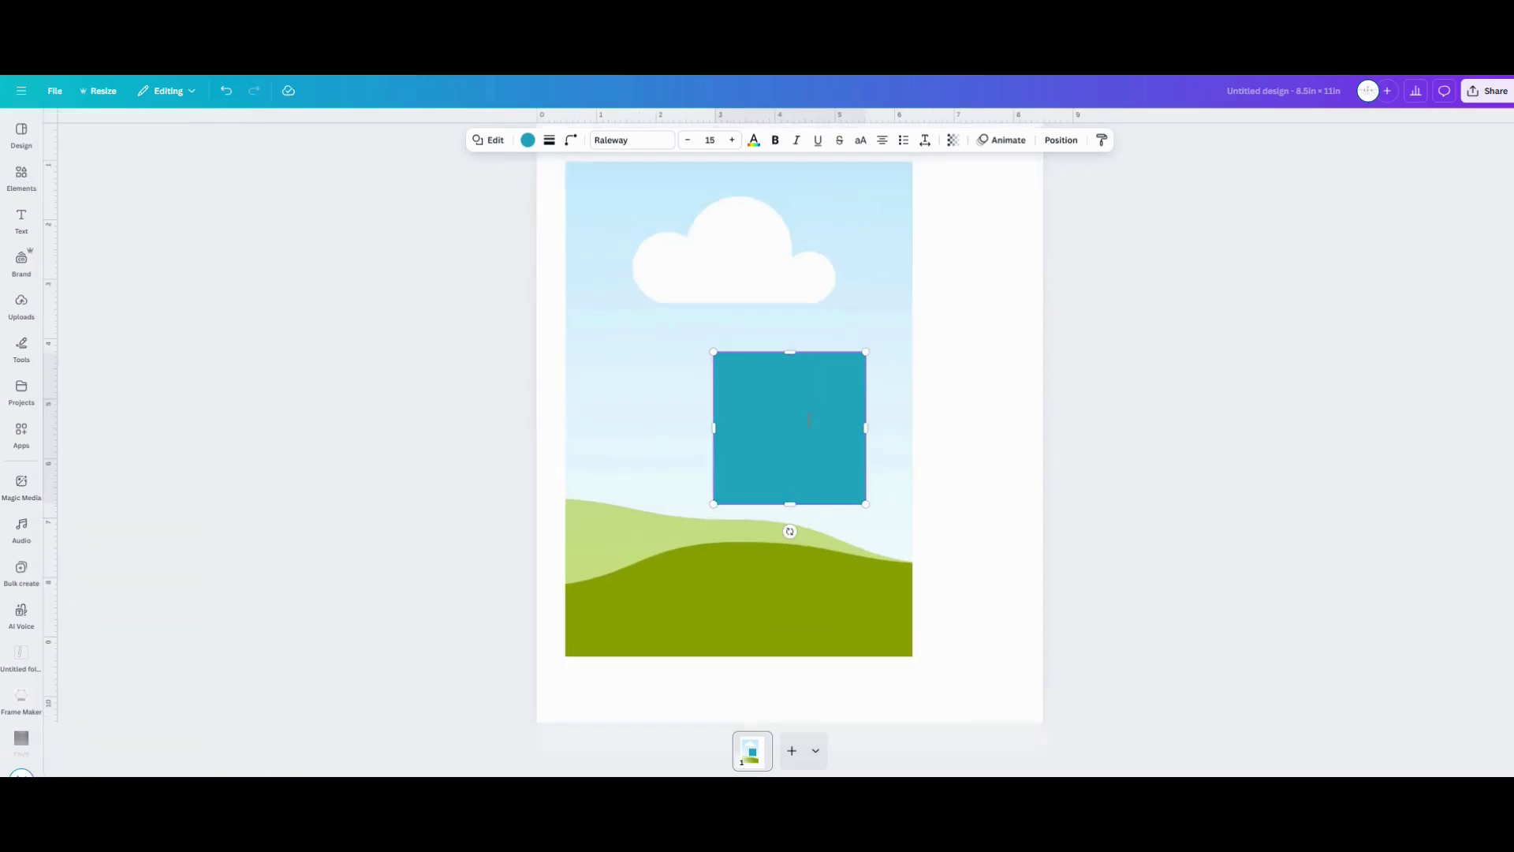
left_click(808, 419)
scroll(807, 415, "up", 2)
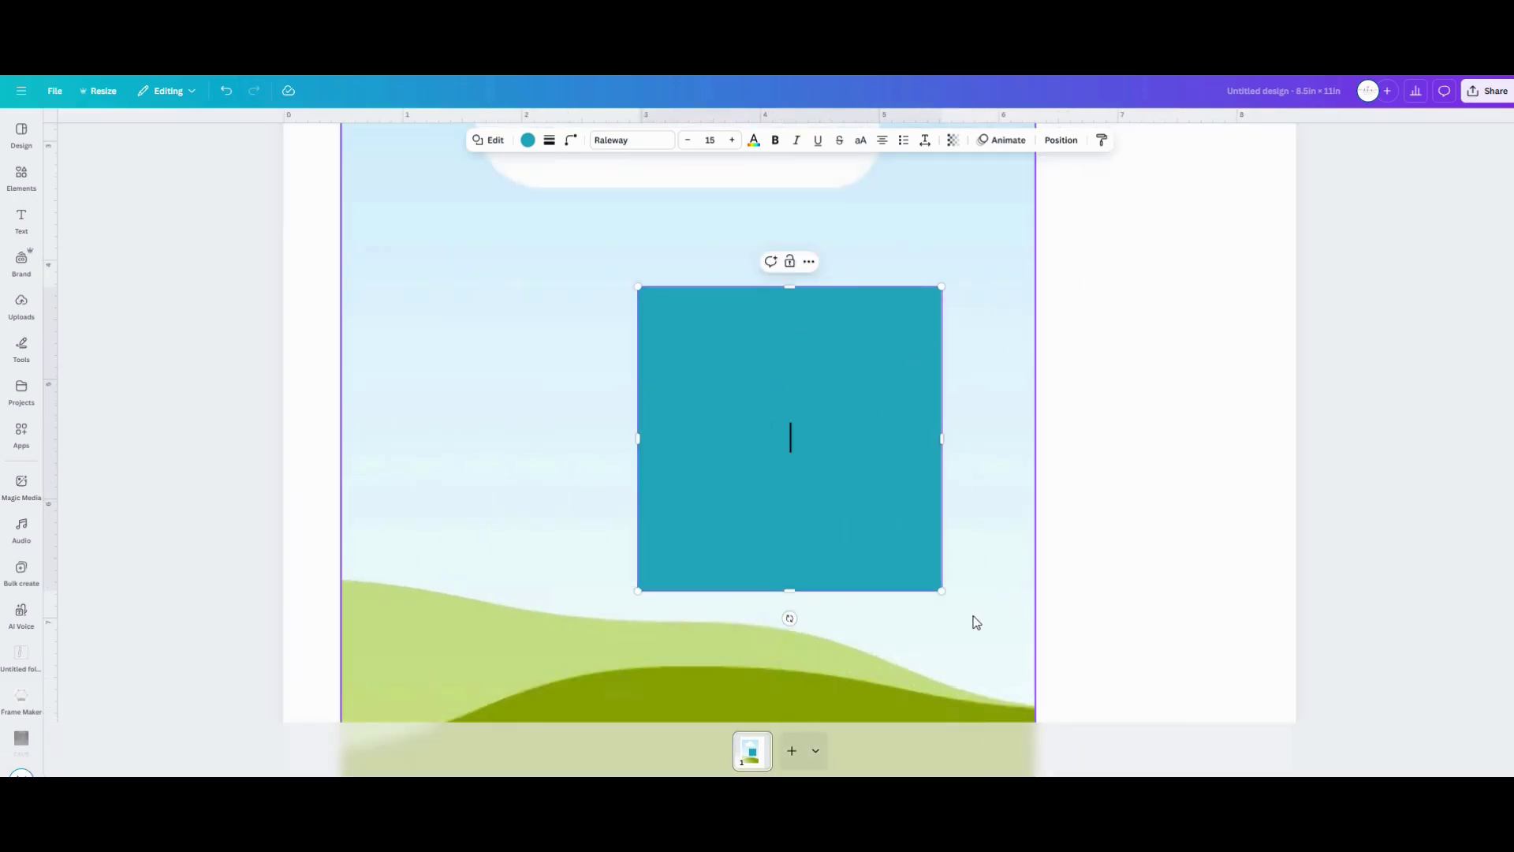
left_click_drag(941, 590, 773, 391)
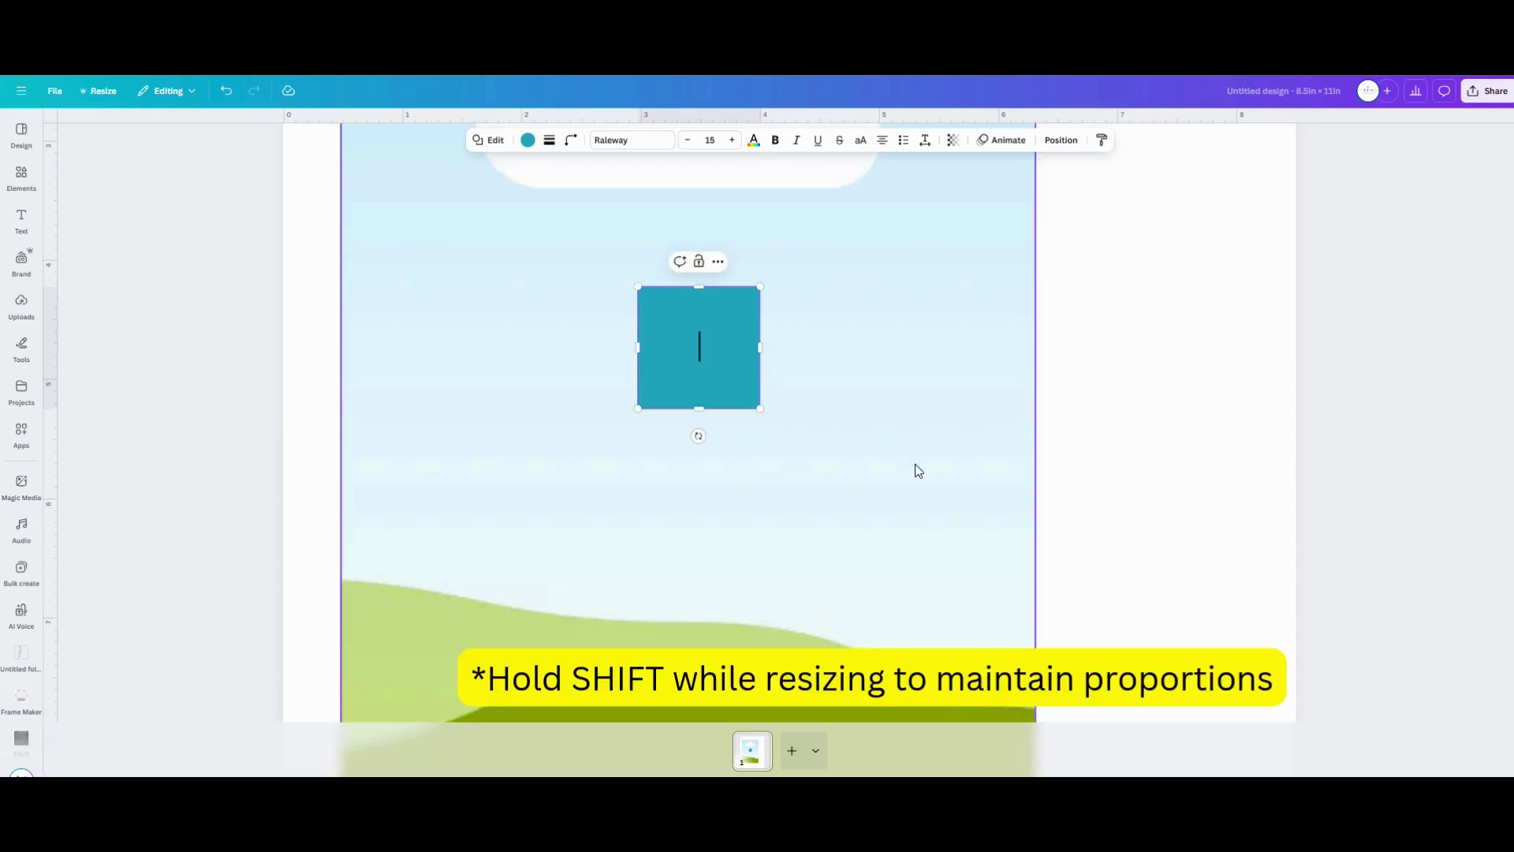
scroll(917, 471, "up", 5)
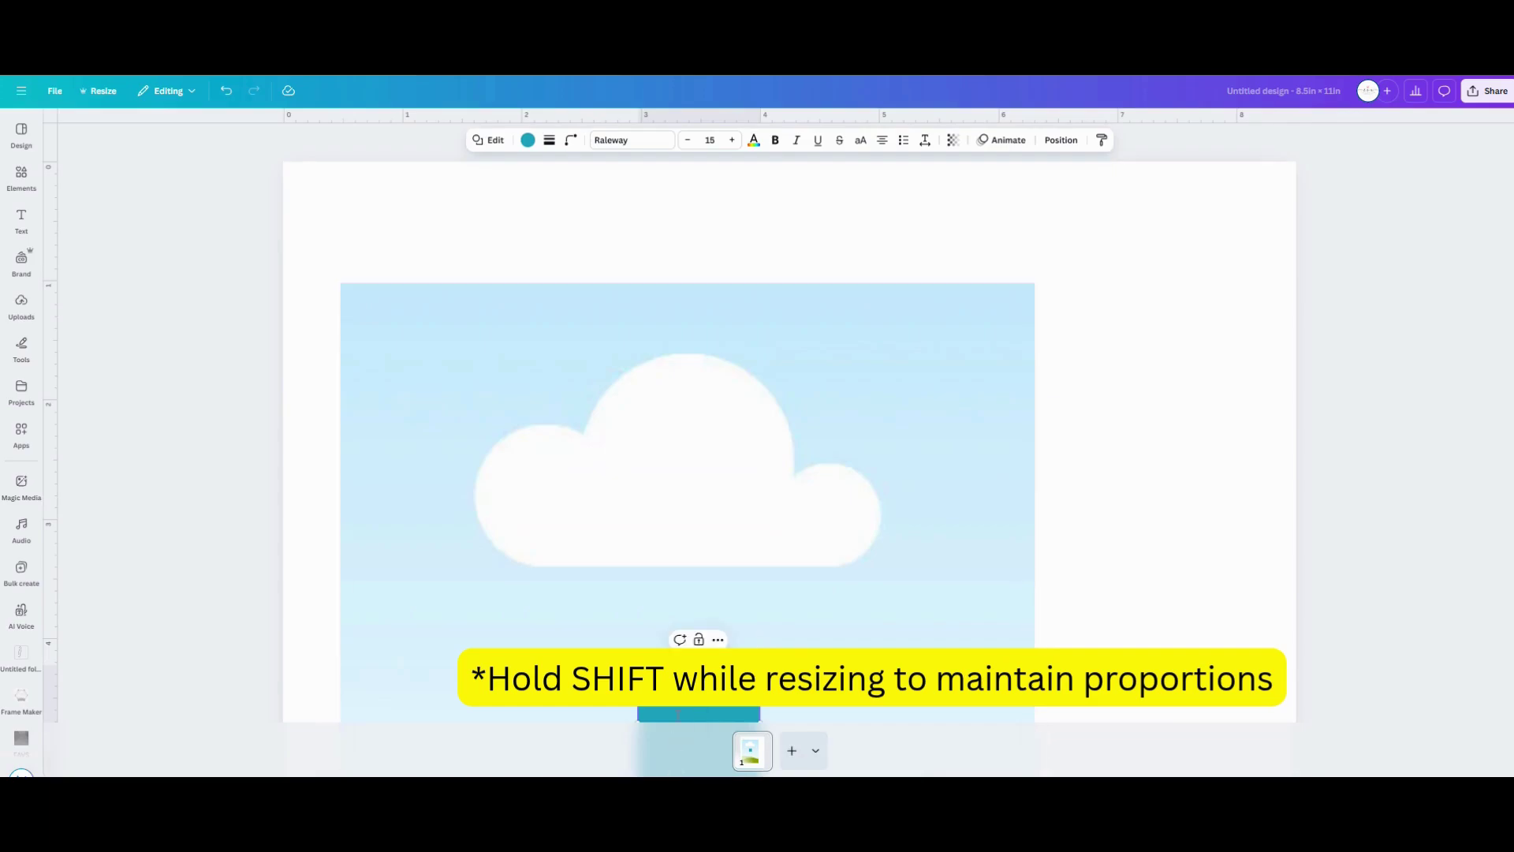
left_click_drag(678, 704, 1014, 316)
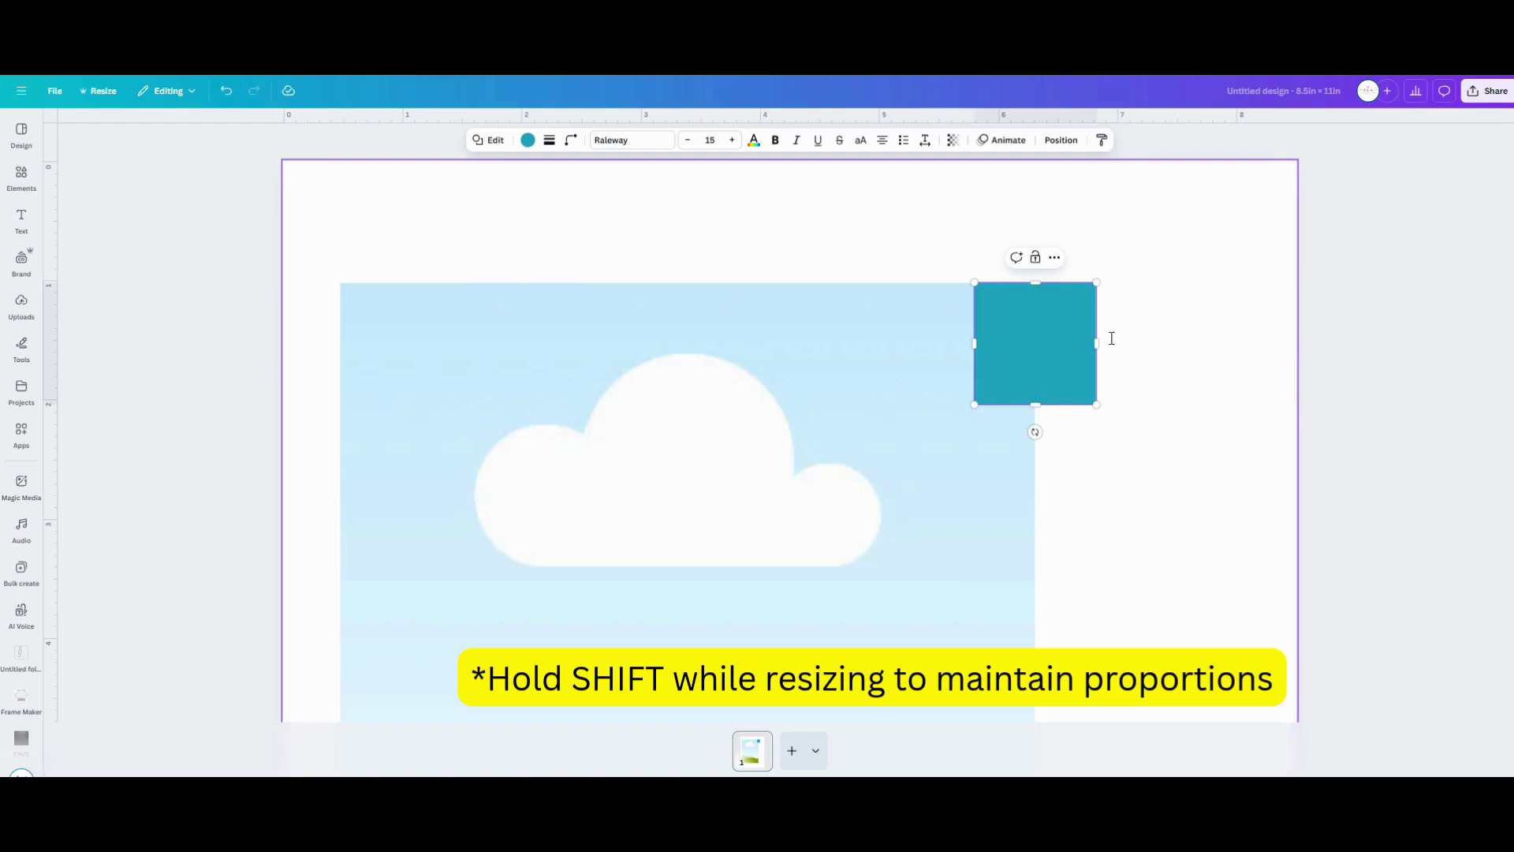
scroll(1035, 343, "up", 5)
Set the teal square's corner rounding to 12 so the tab has rounded corners.
left_click(1141, 347)
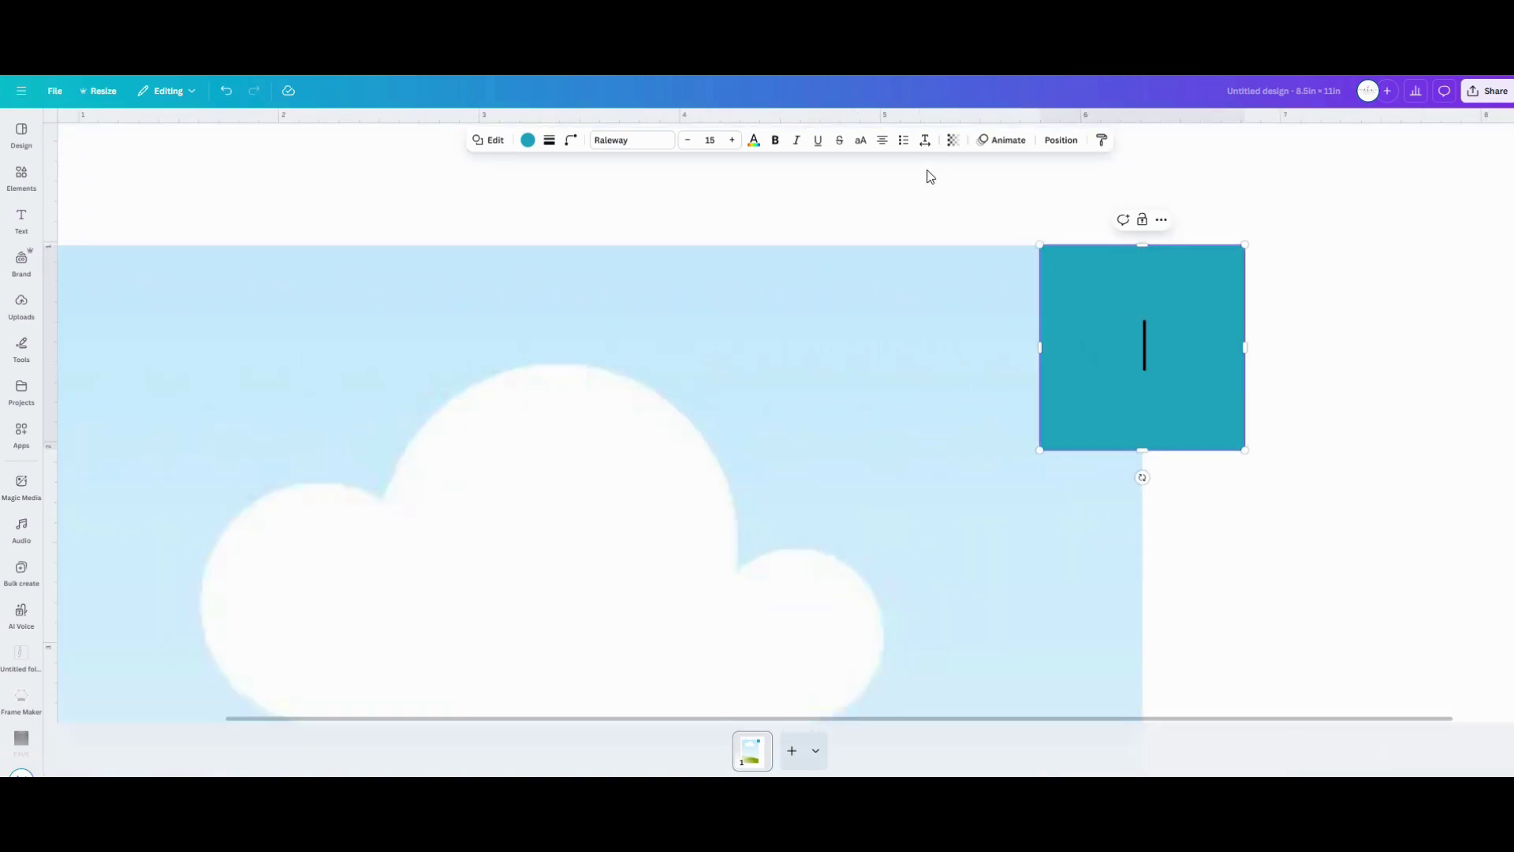
left_click(1038, 259)
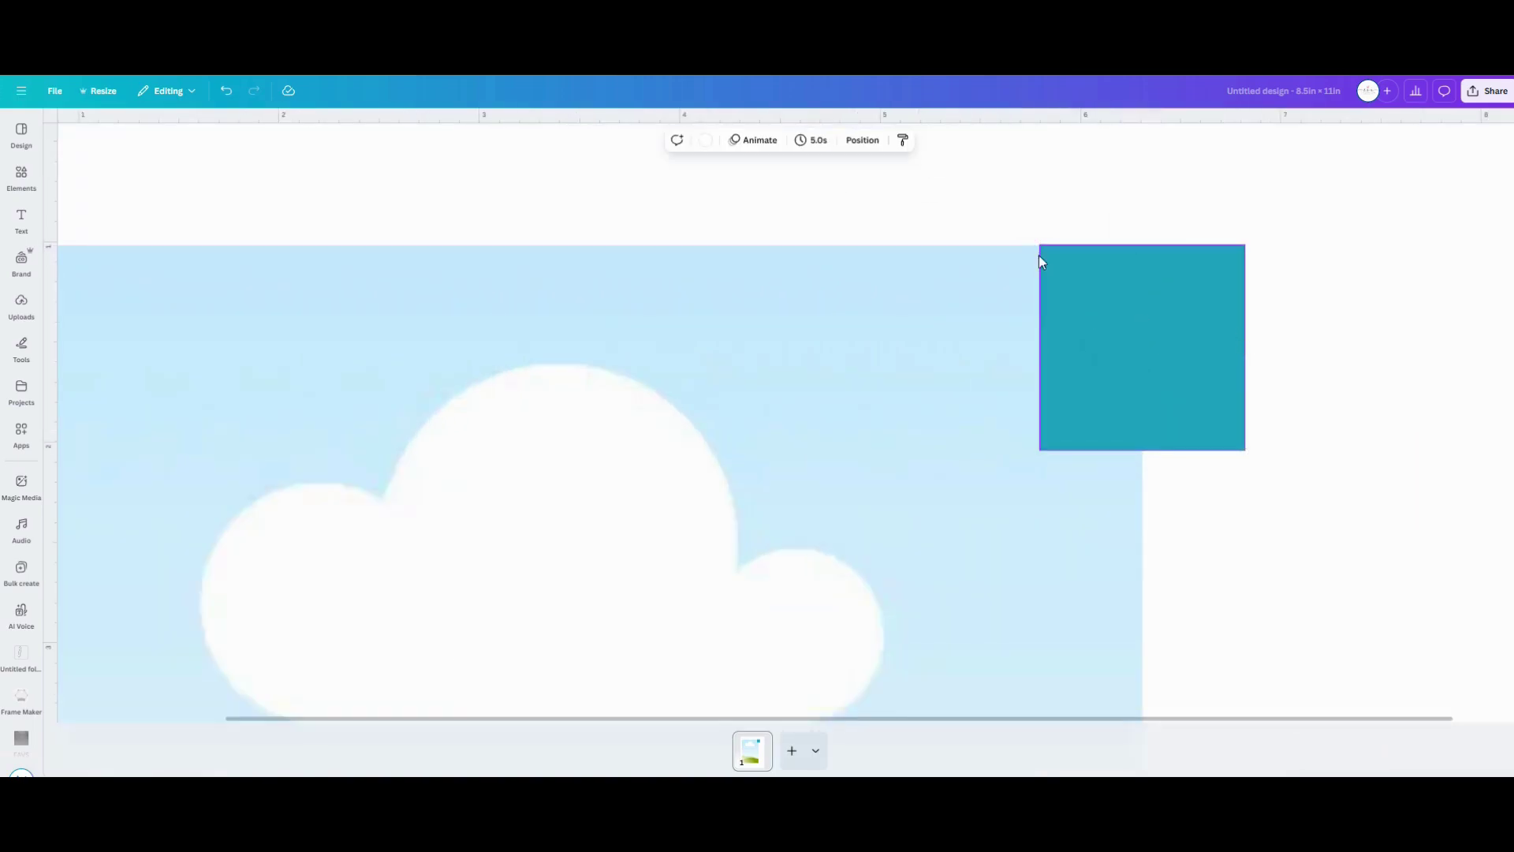
left_click(1150, 394)
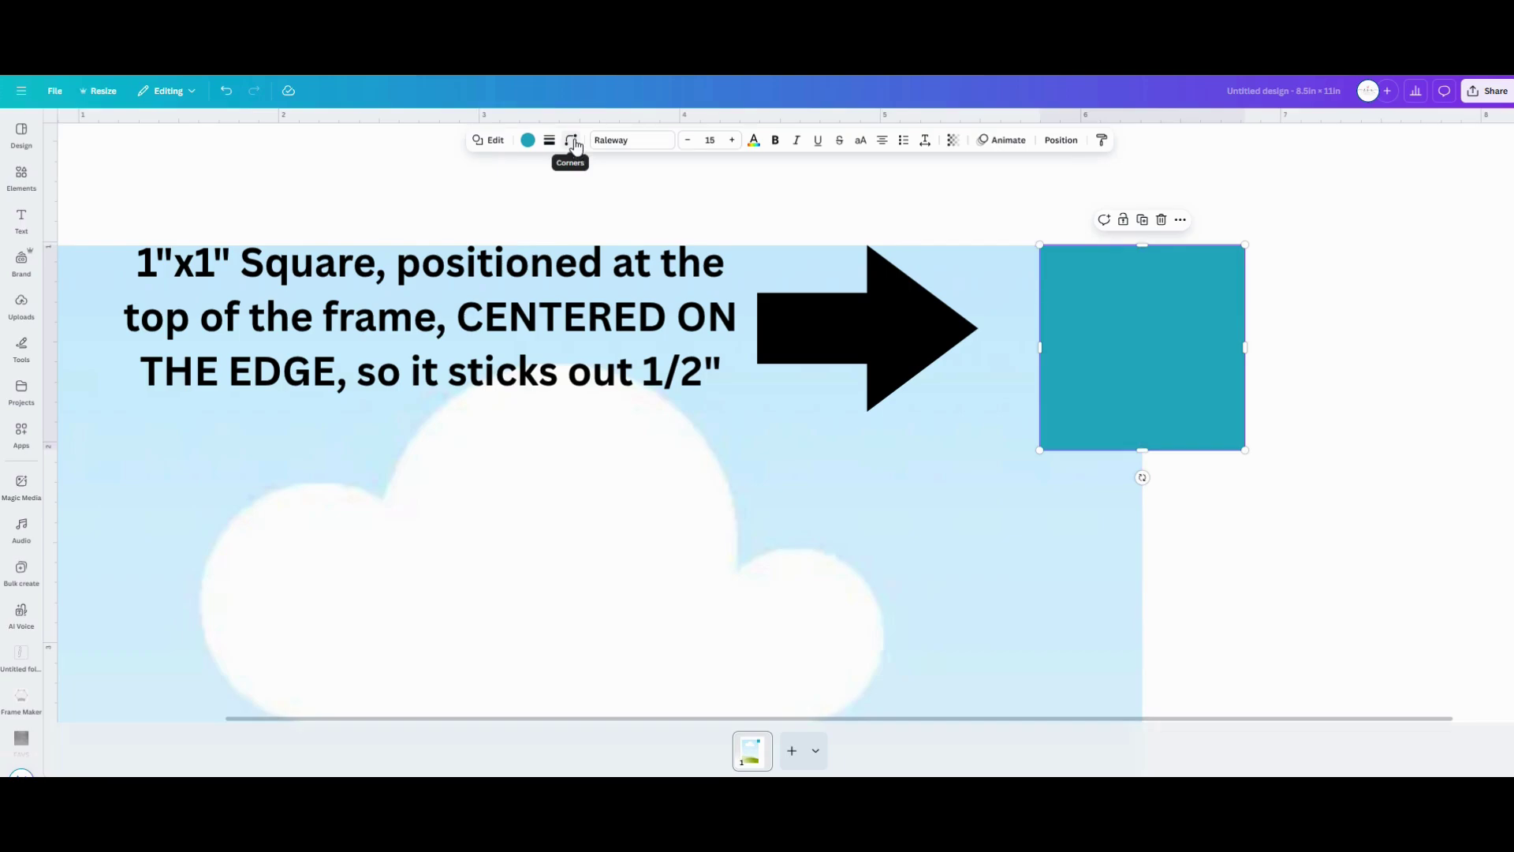
left_click(575, 145)
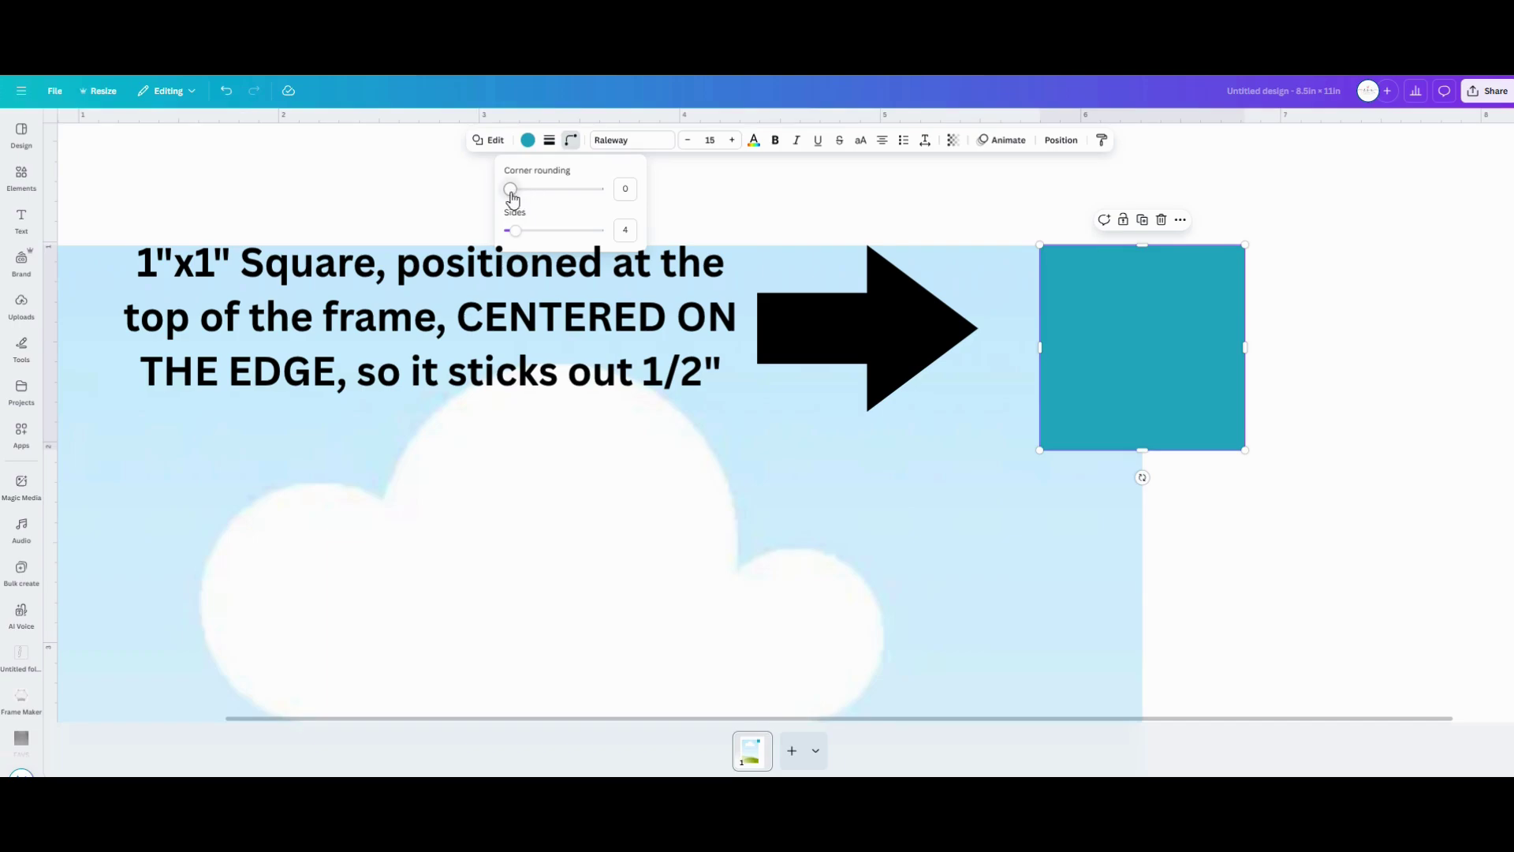
left_click(511, 191)
left_click_drag(511, 197, 525, 201)
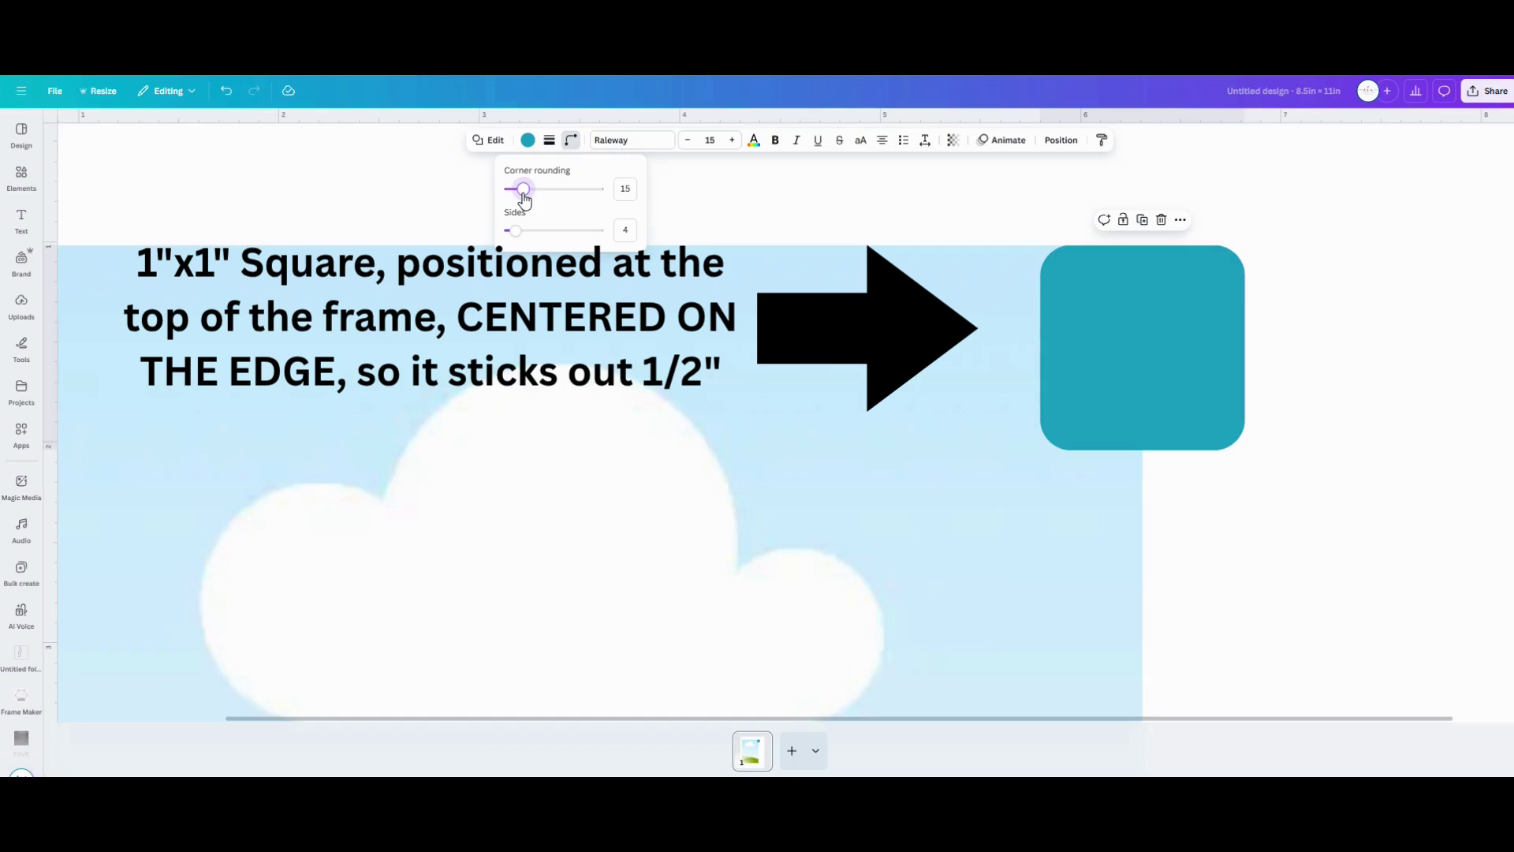
left_click_drag(524, 199, 522, 200)
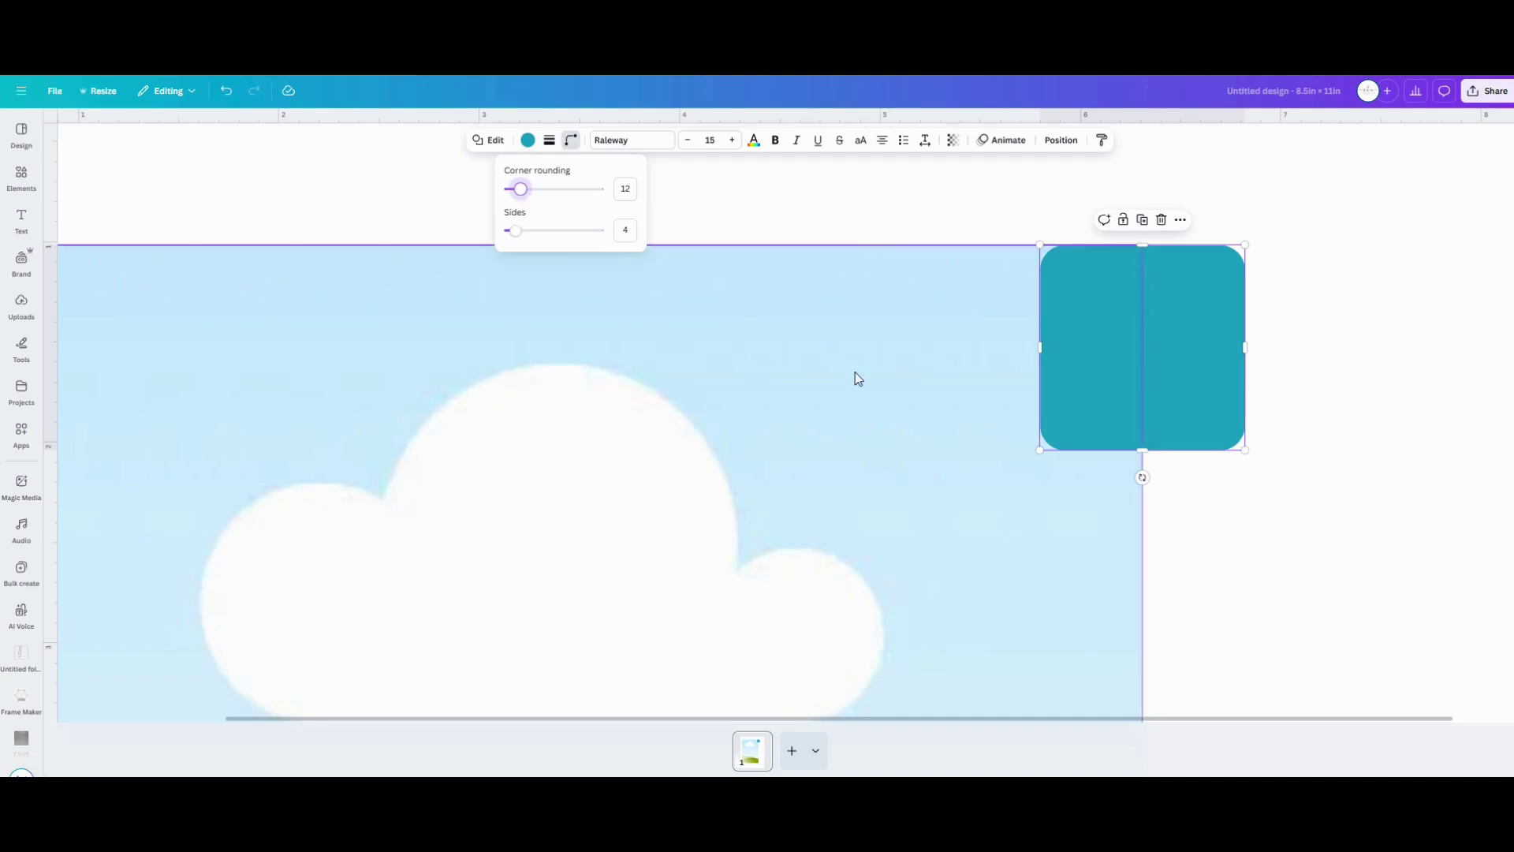
left_click(971, 224)
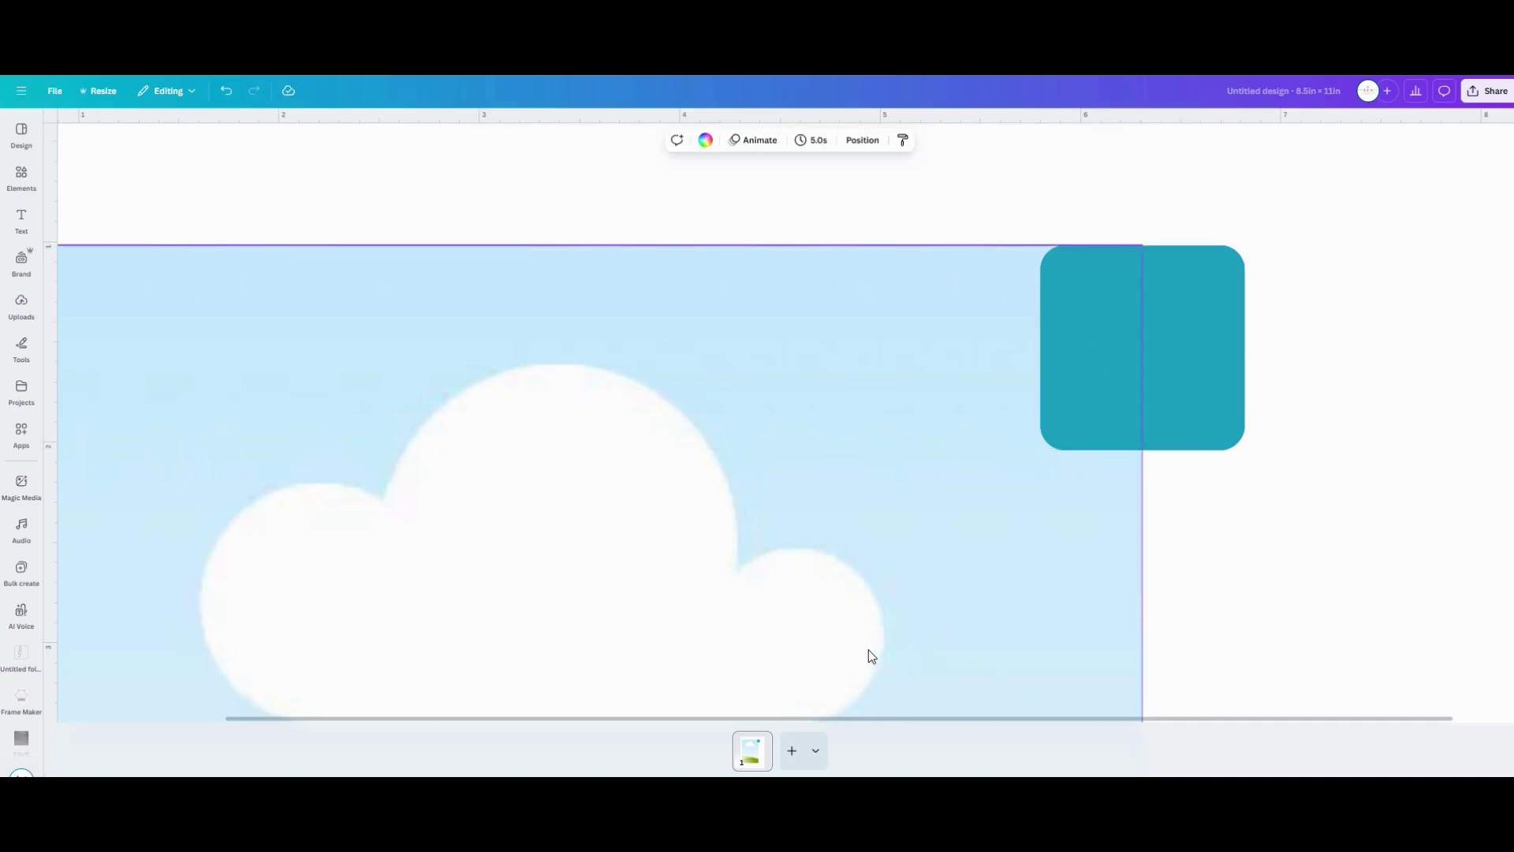
Send the teal square to the back so only its rounded right half shows beyond the sky picture.
key("ctrl+minus")
key("ctrl+minus")
key("ctrl+minus")
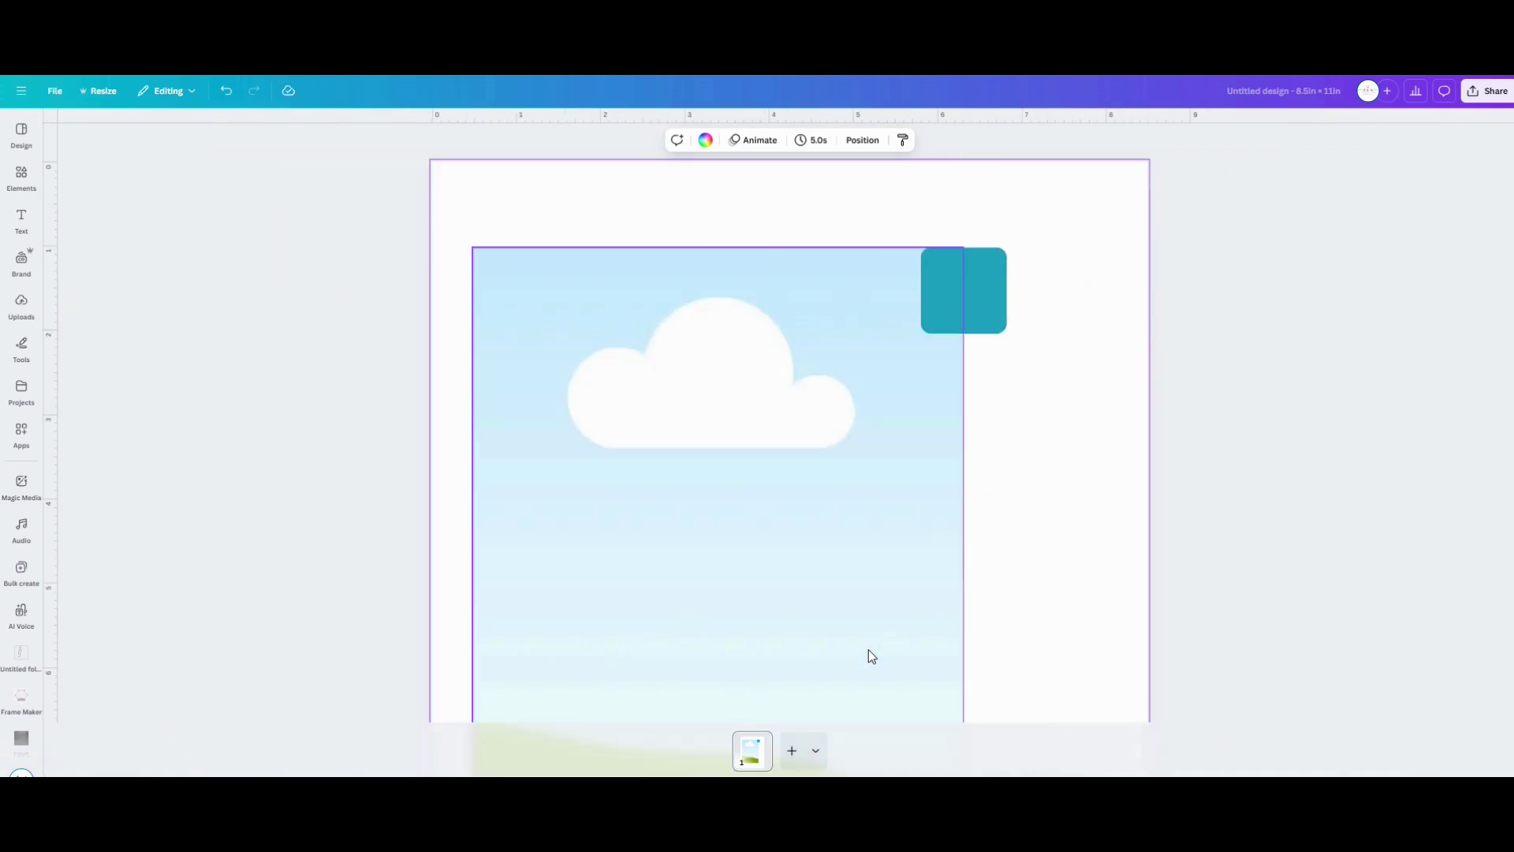
scroll(915, 573, "down", 5)
scroll(915, 573, "up", 5)
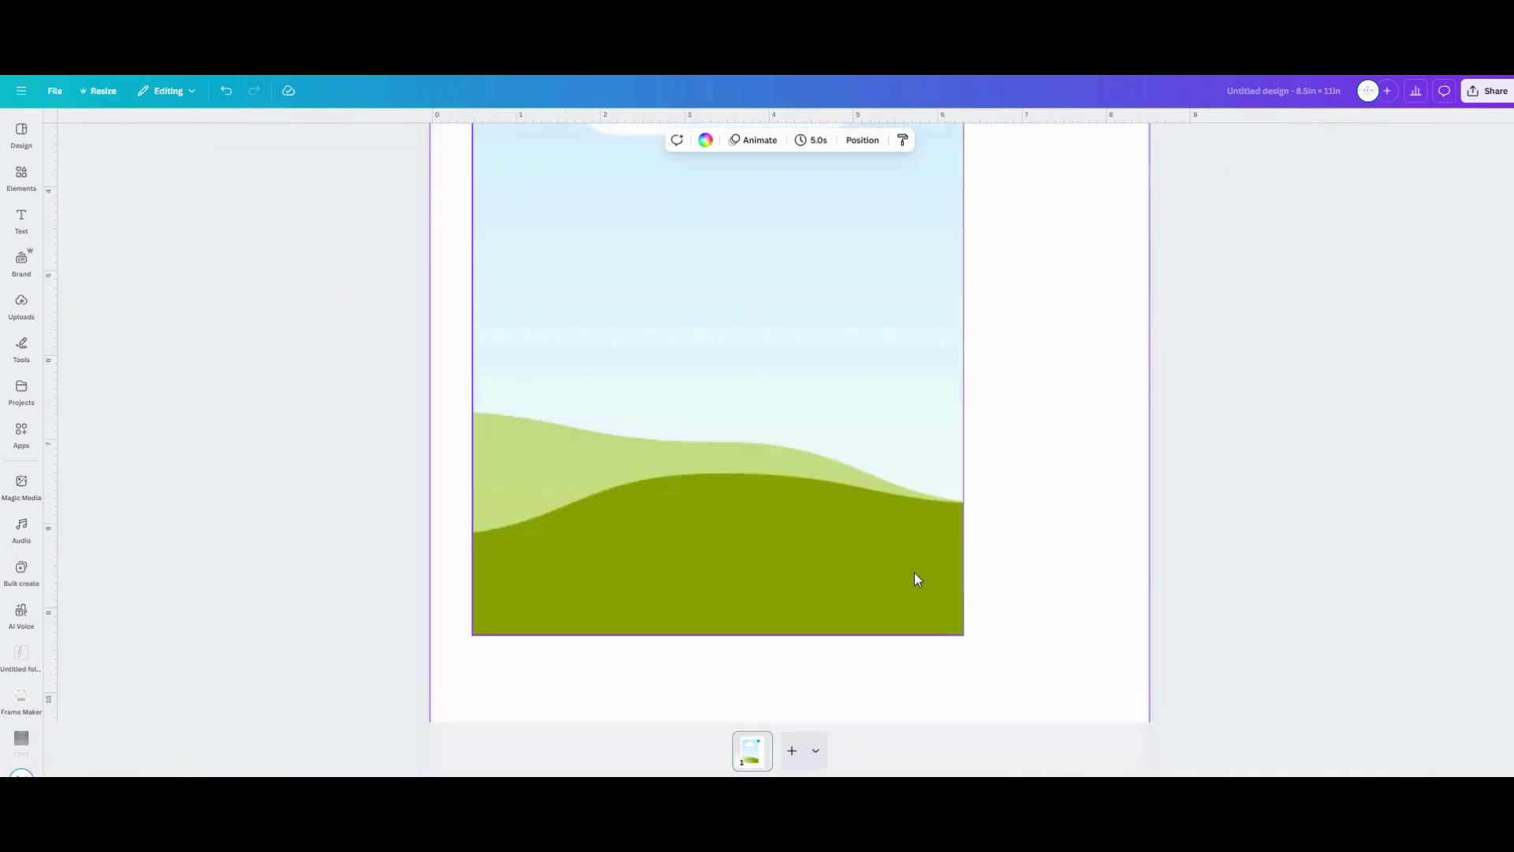
left_click(984, 311)
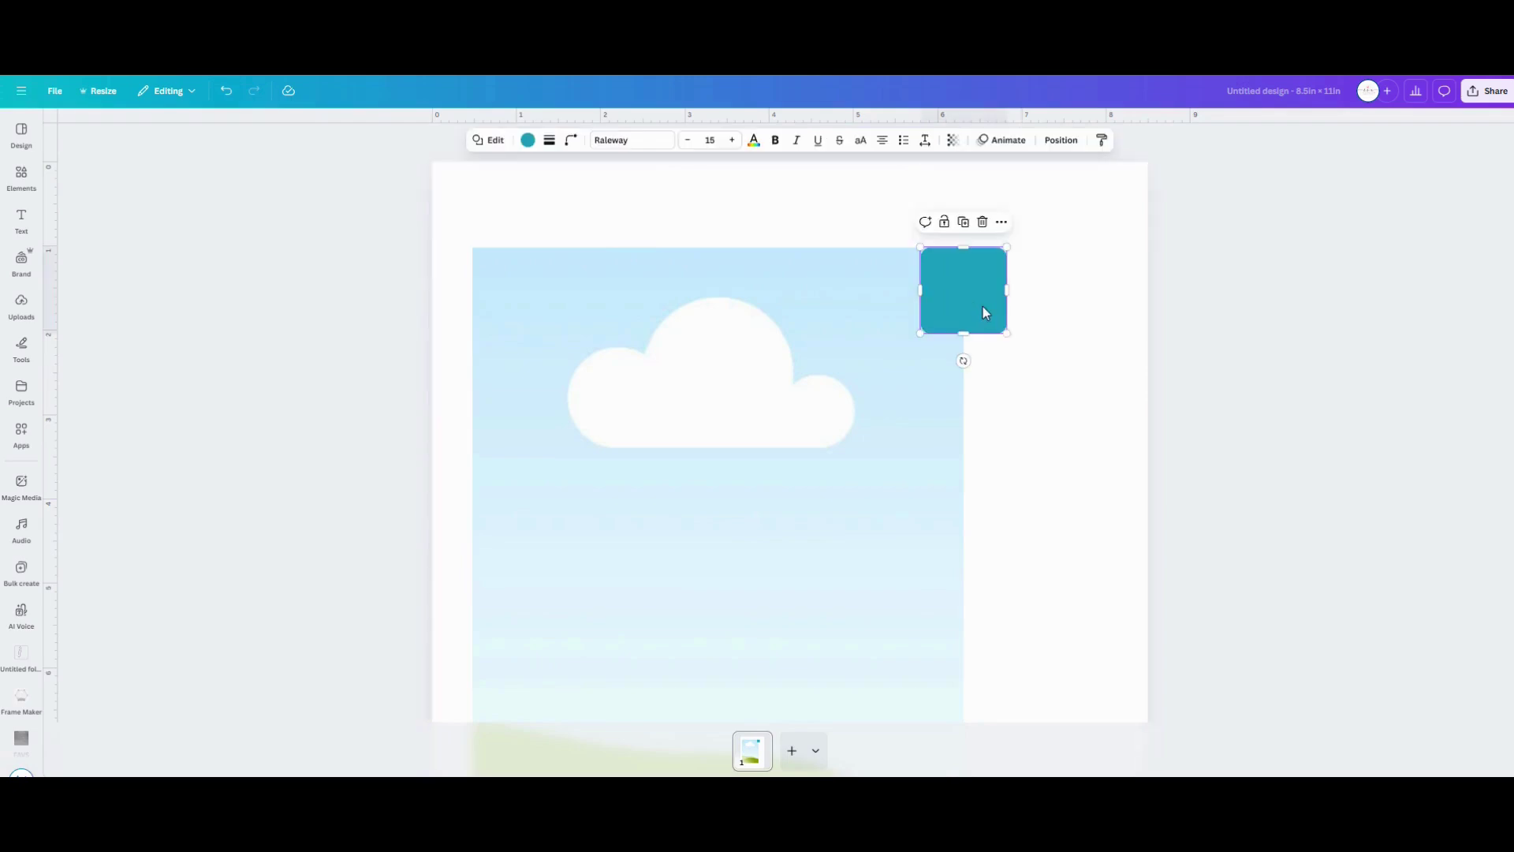
right_click(982, 307)
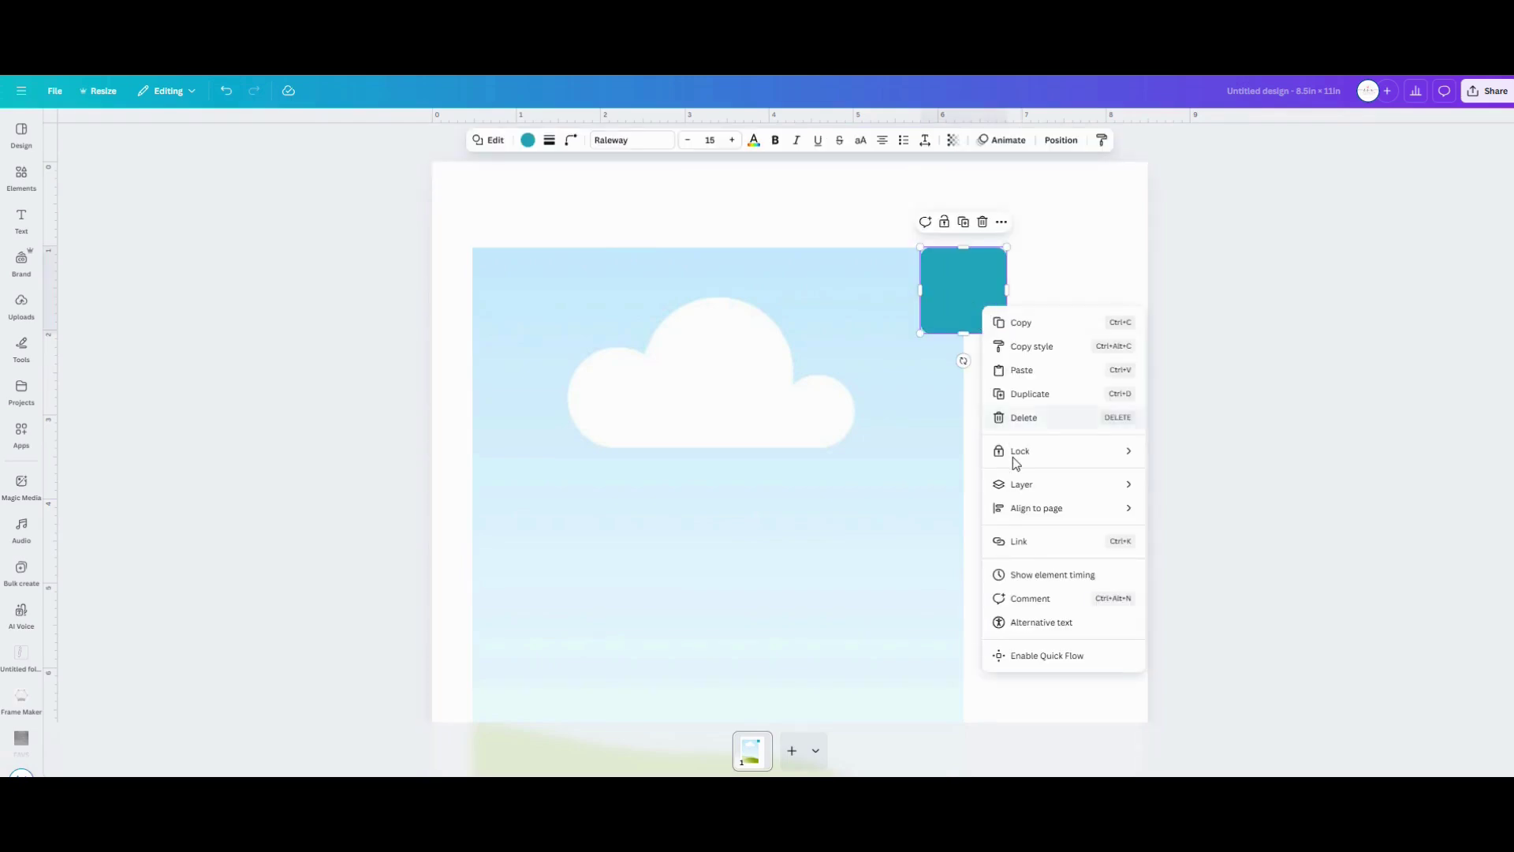
mouse_move(1032, 492)
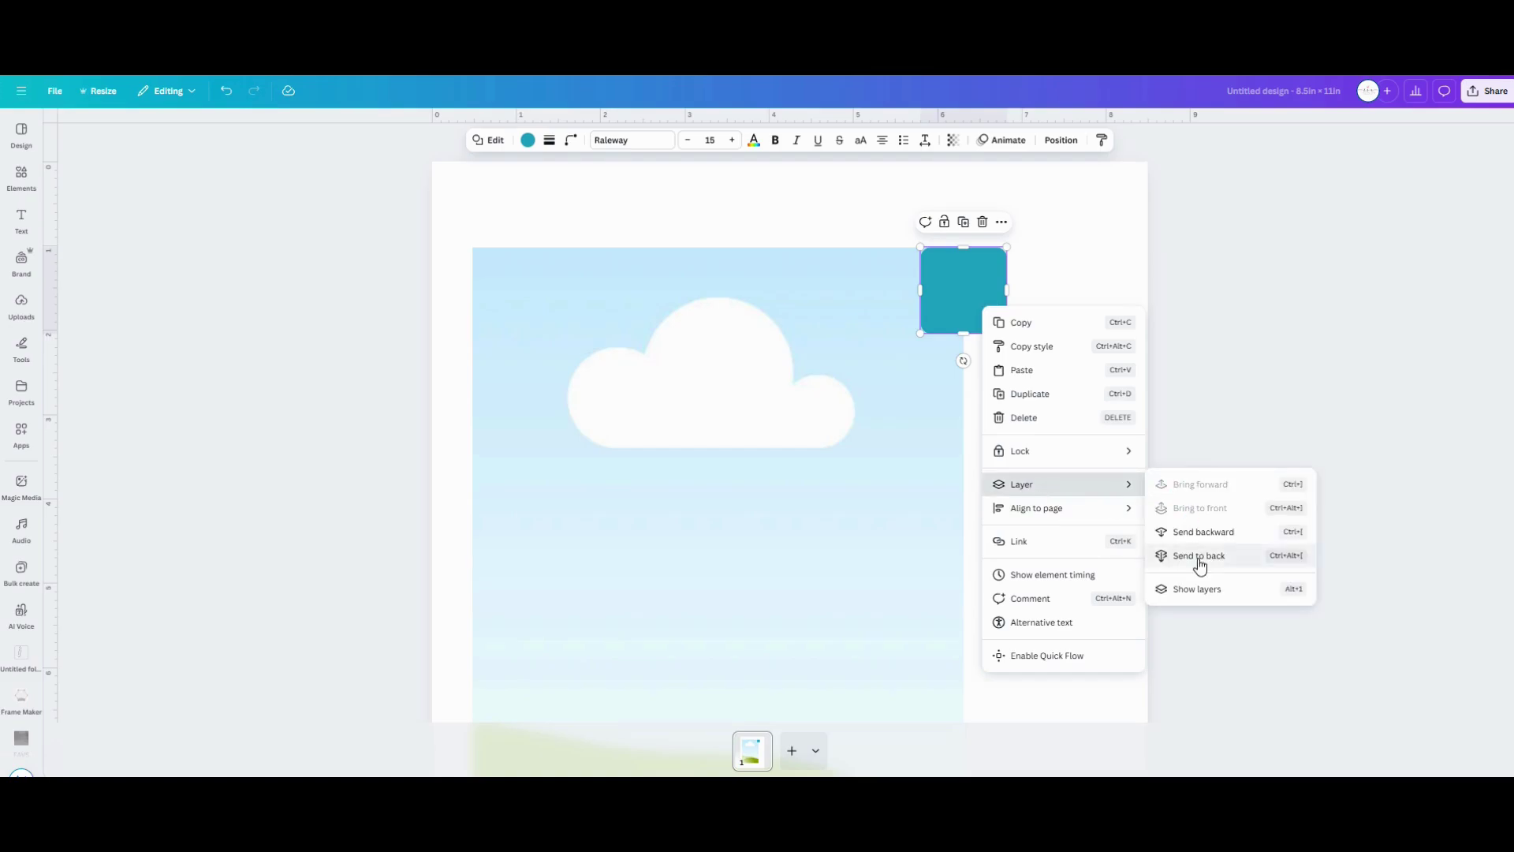
left_click(1199, 557)
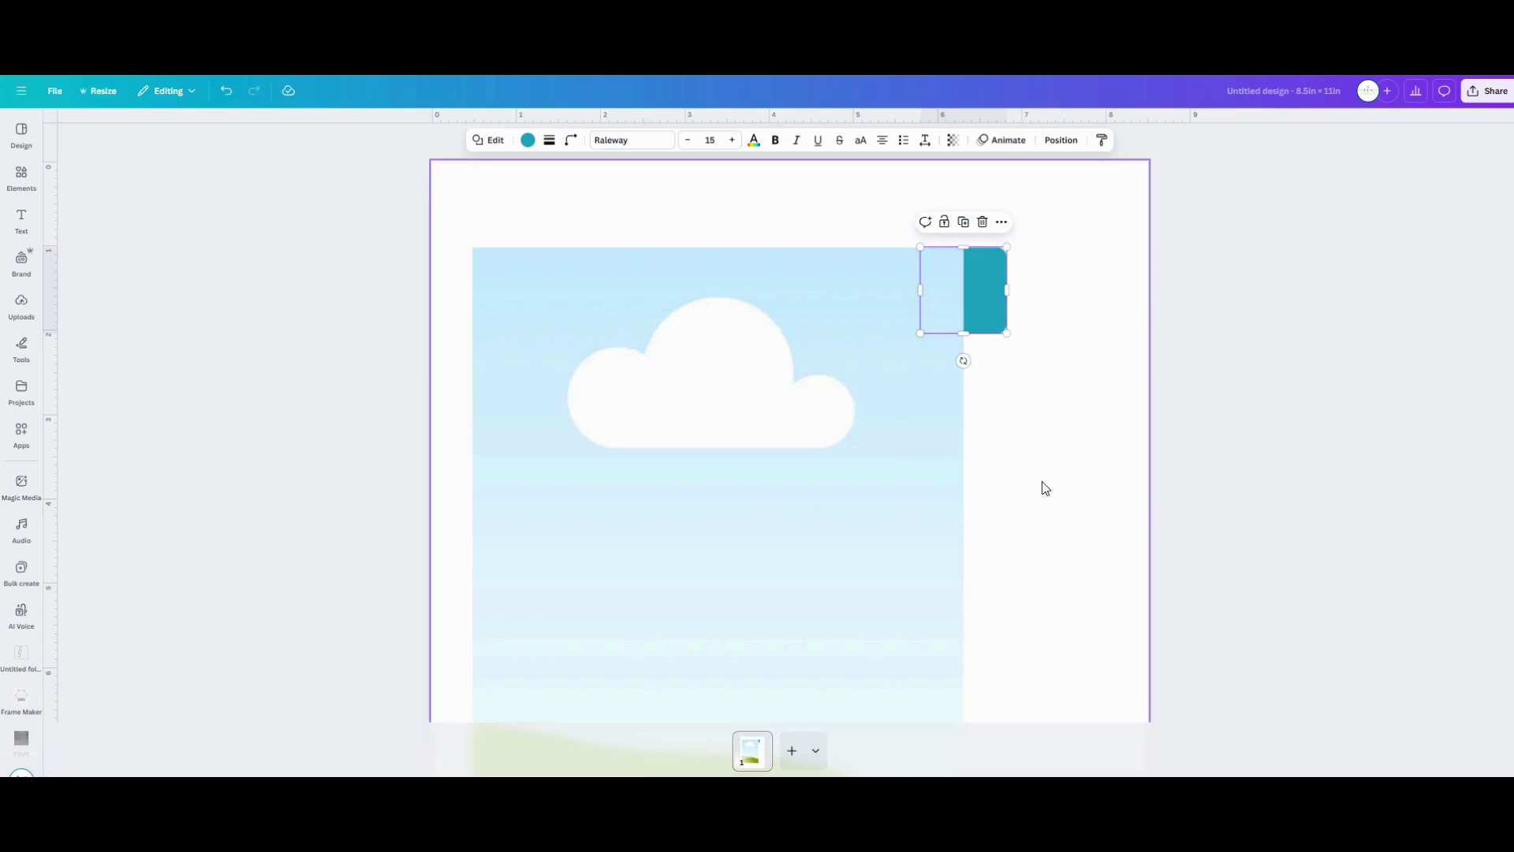
left_click(1011, 457)
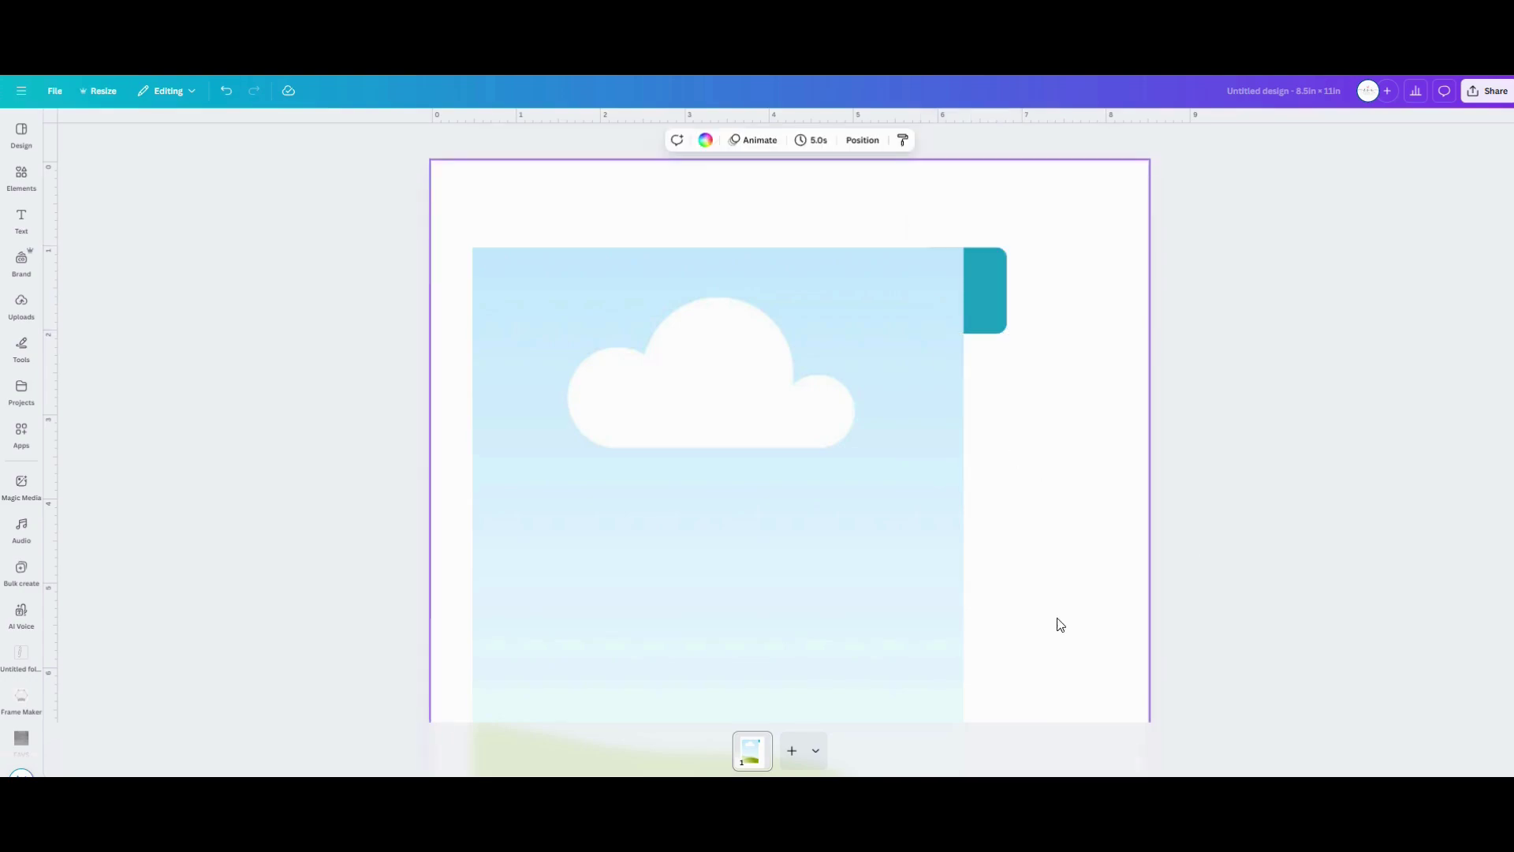
scroll(1060, 625, "down", 1)
scroll(1061, 624, "down", 2)
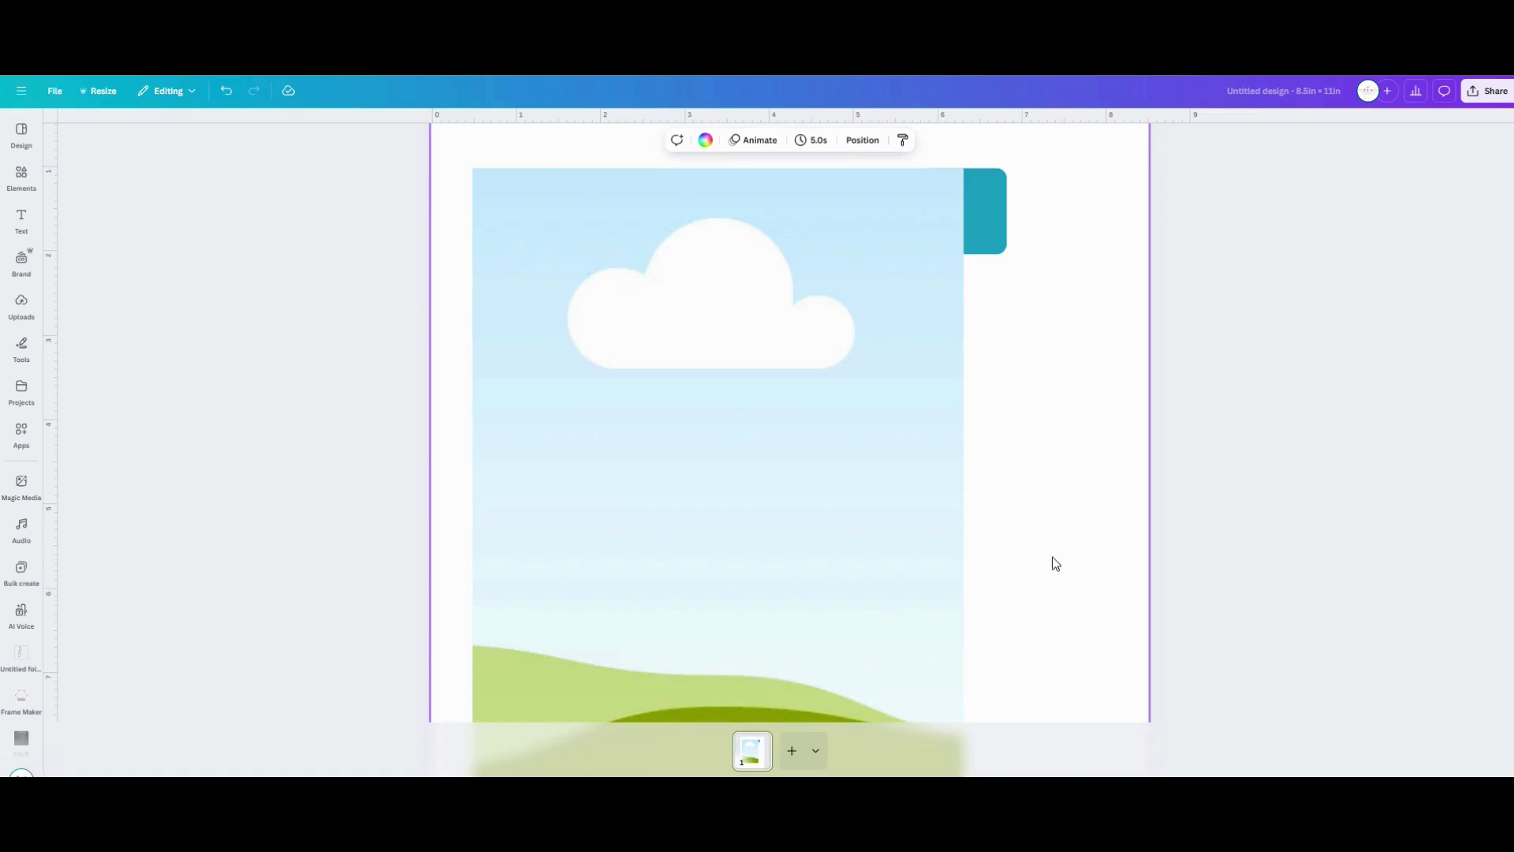
left_click(986, 219)
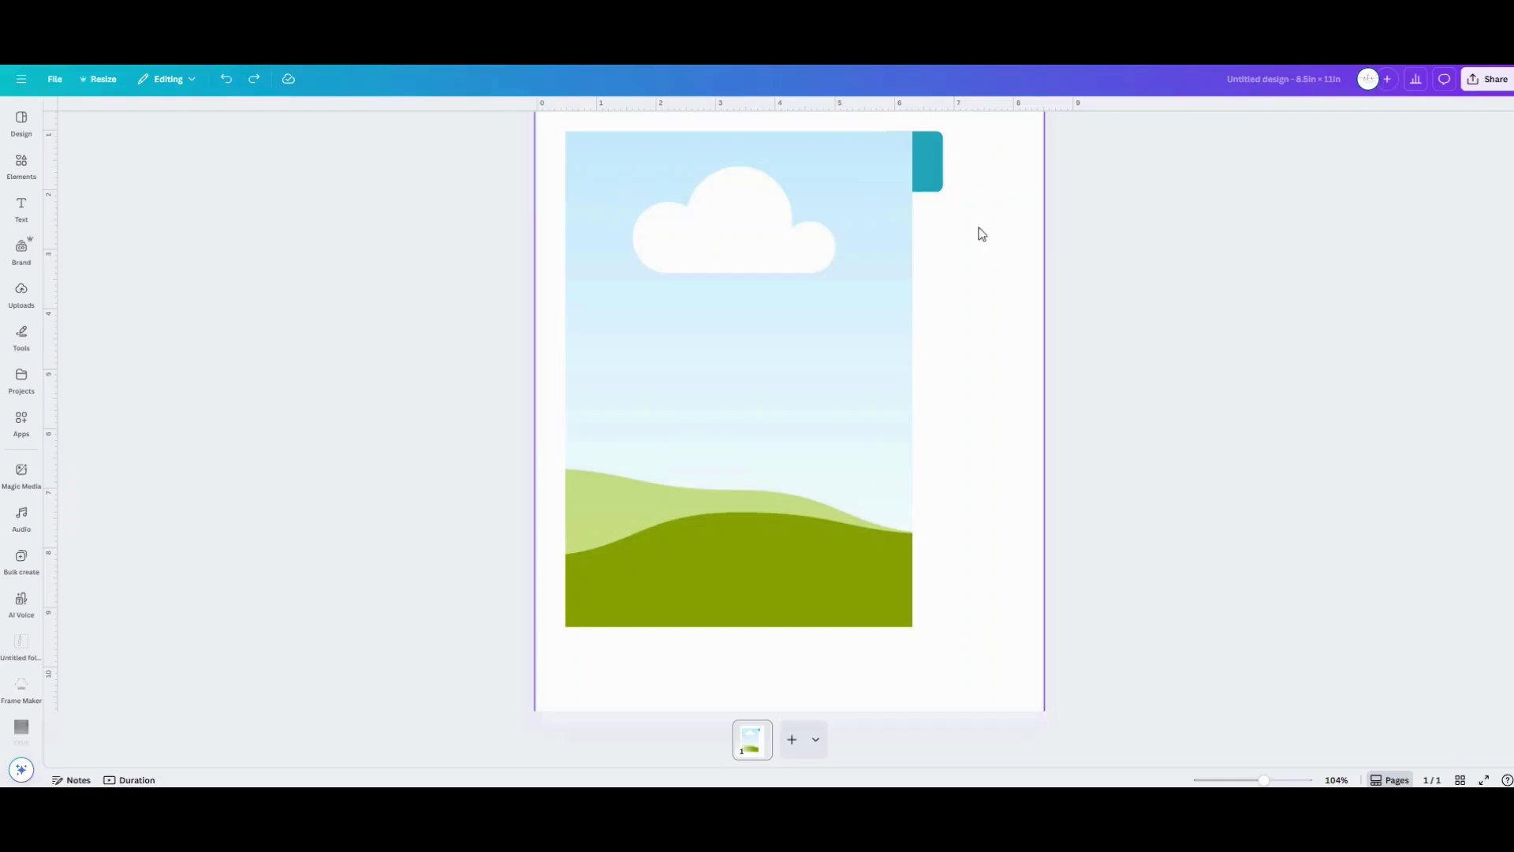
Copy the teal tab directly below itself, then repeat with Ctrl+D to stack tabs down the picture's edge.
scroll(963, 184, "up", 5)
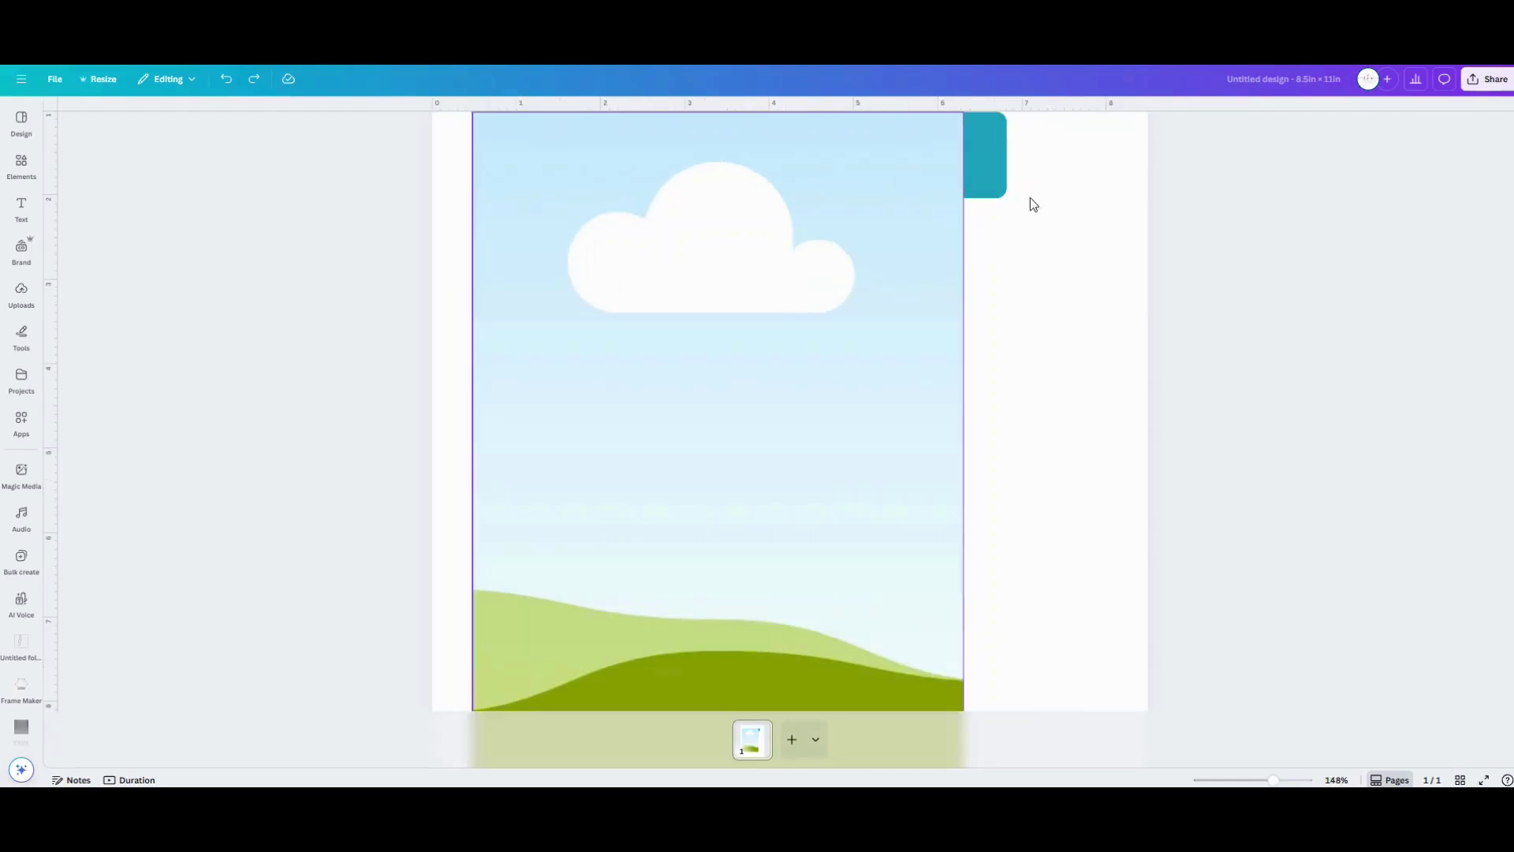
scroll(1225, 301, "up", 3)
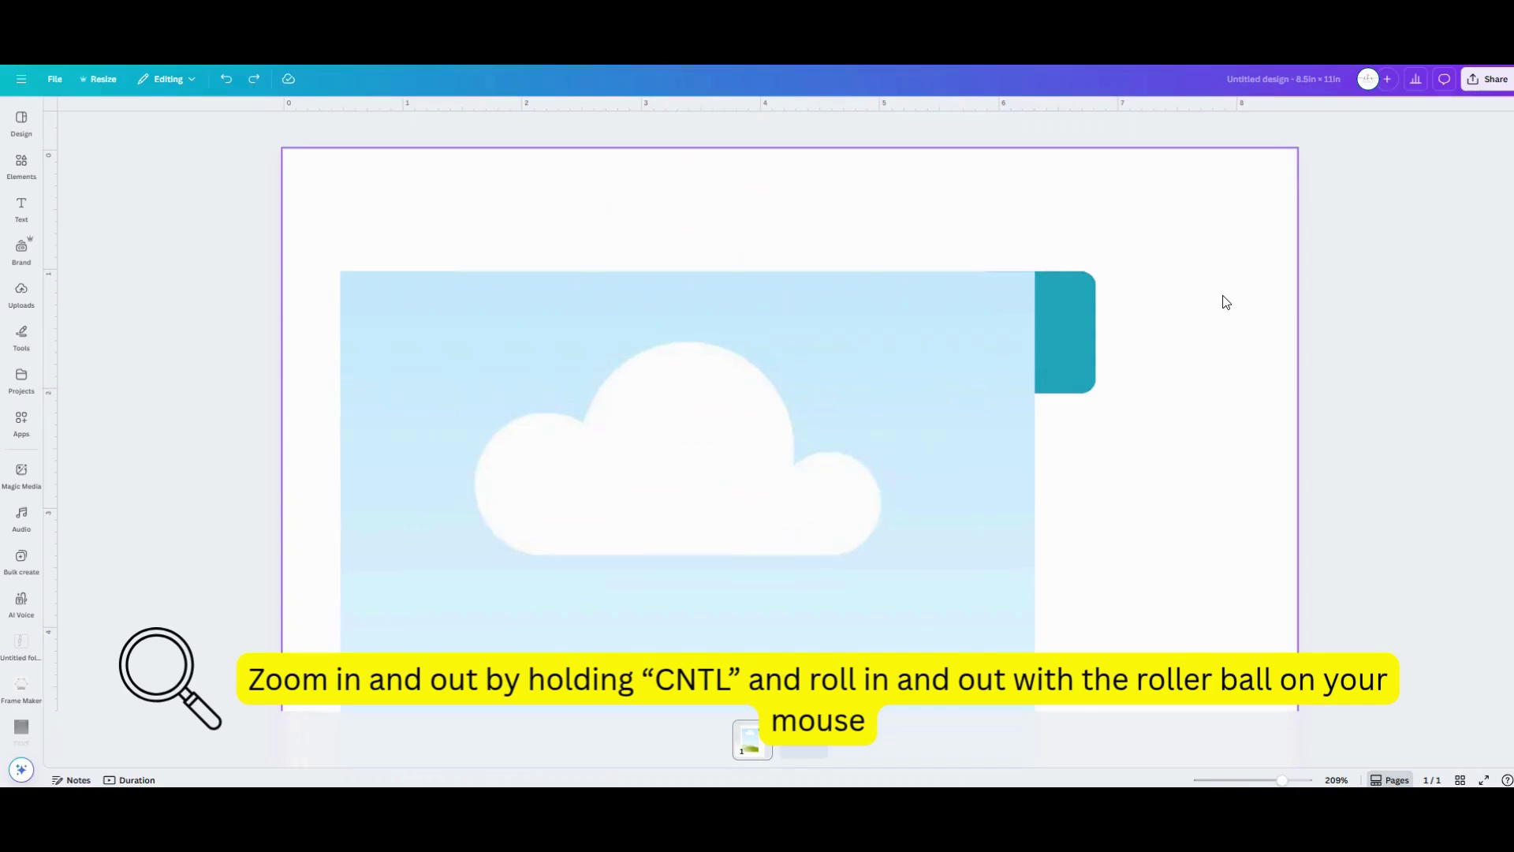
left_click(1073, 337)
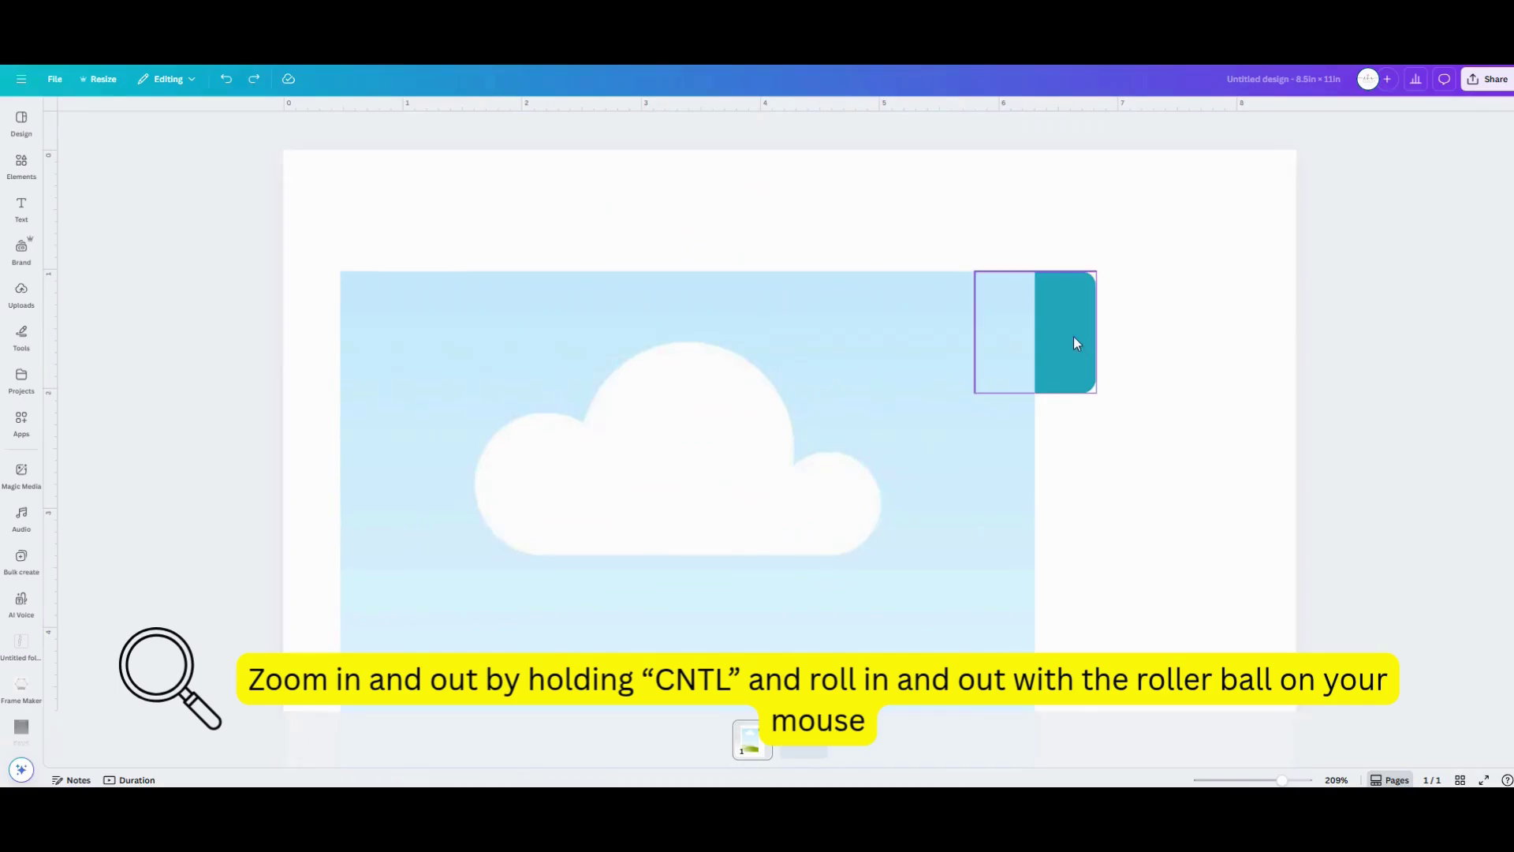
left_click_drag(1073, 342, 1069, 459)
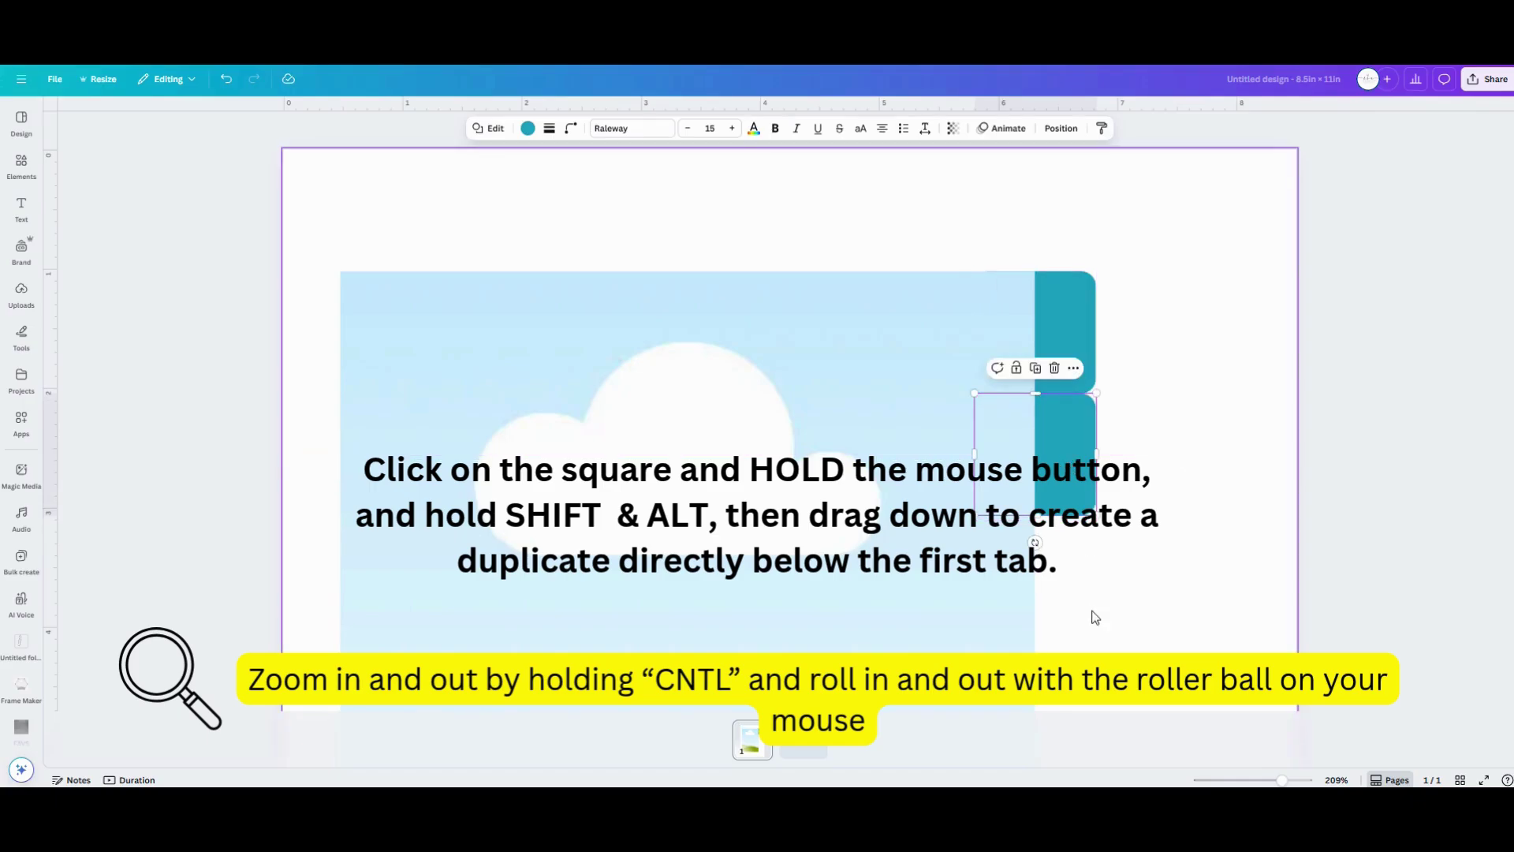
scroll(1095, 618, "down", 6, "ctrl")
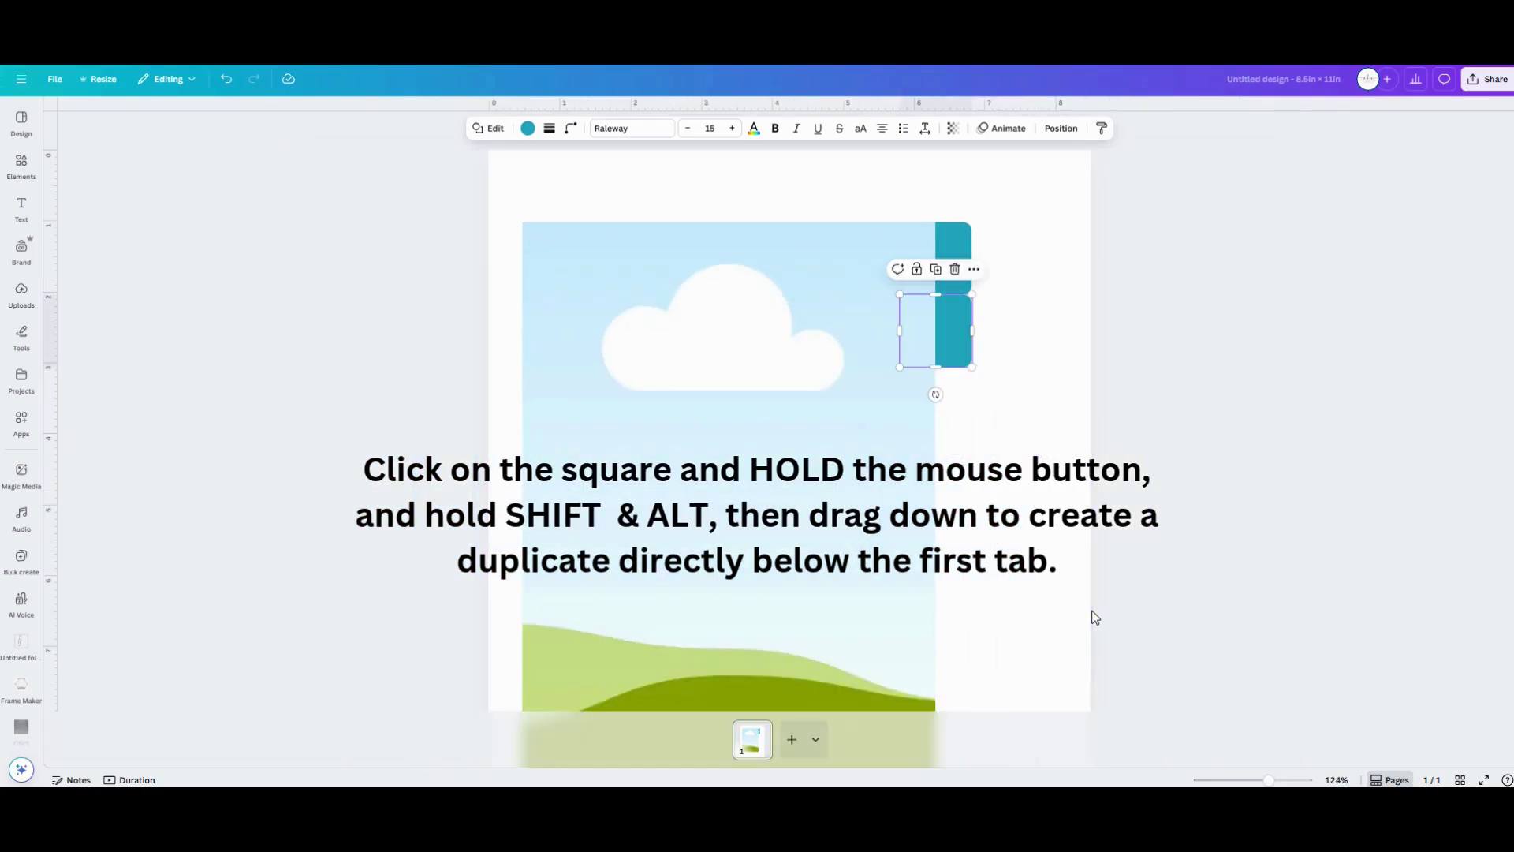
scroll(1096, 617, "down", 2, "ctrl")
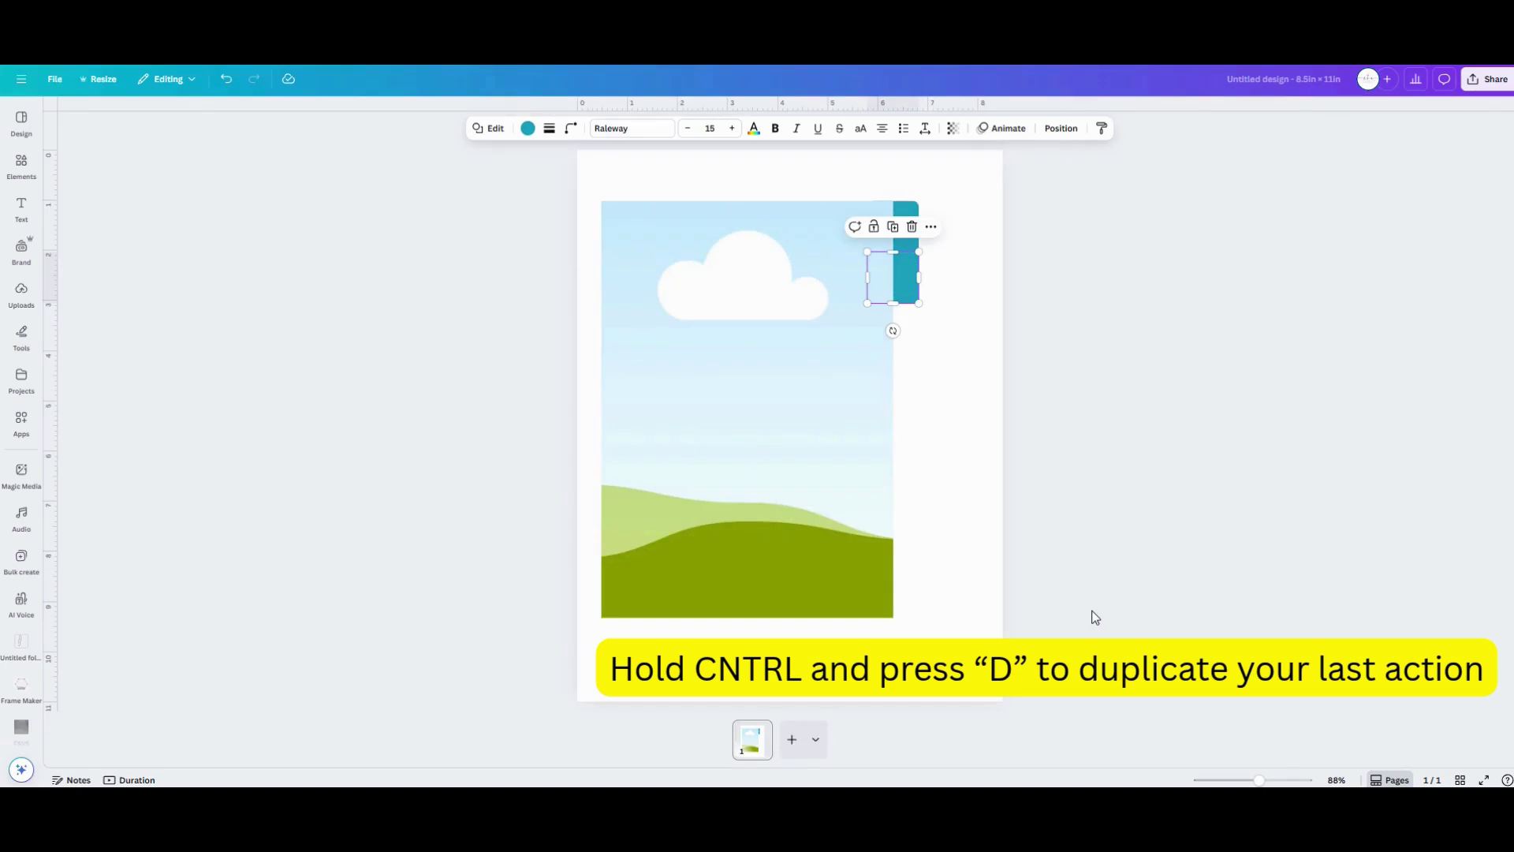
key("ctrl+d")
key("ctrl+d")
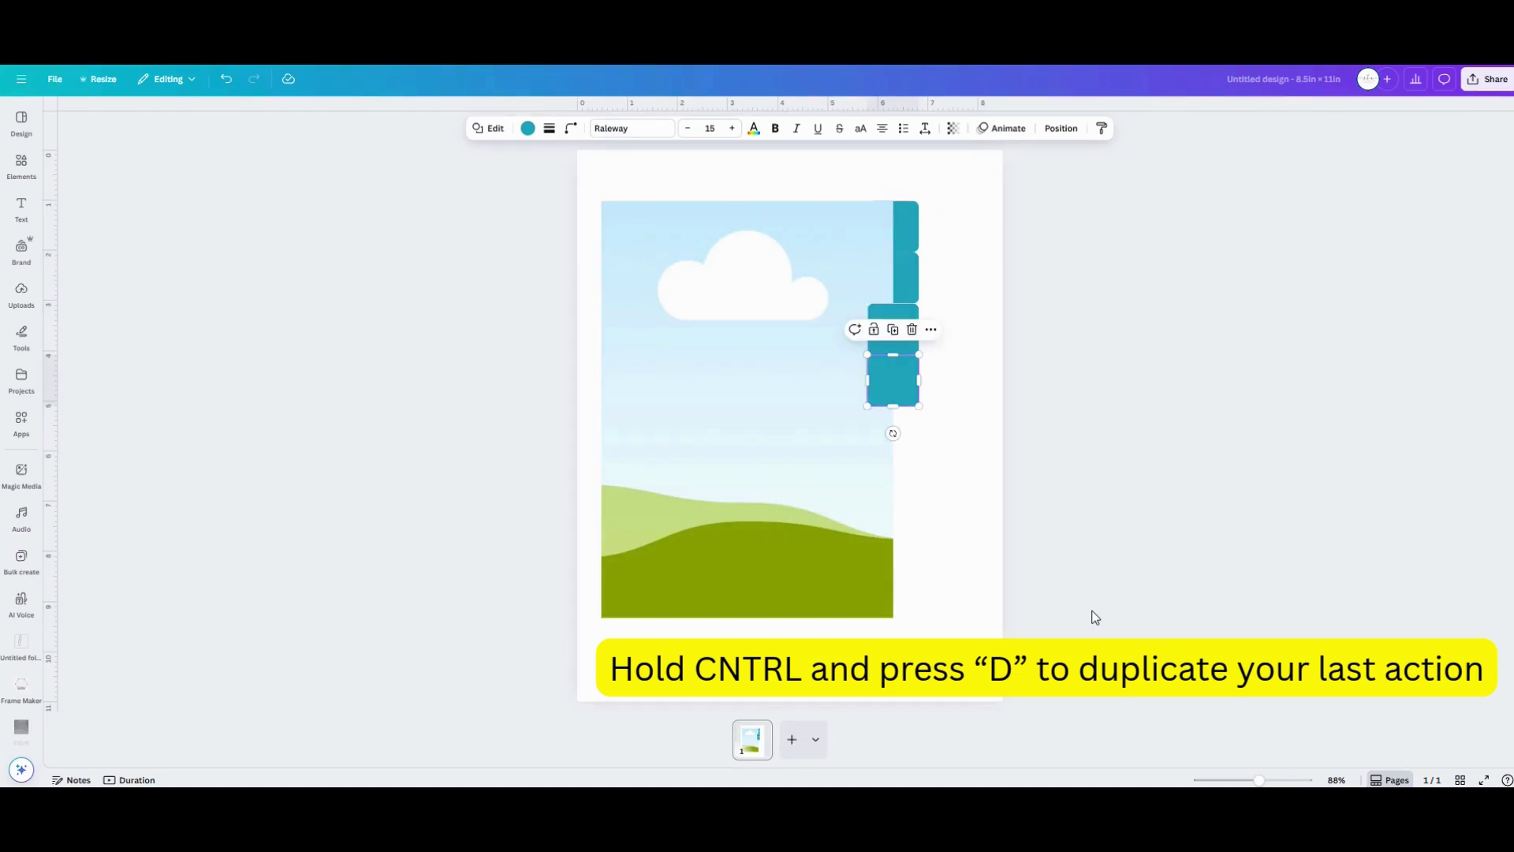
key("ctrl+d")
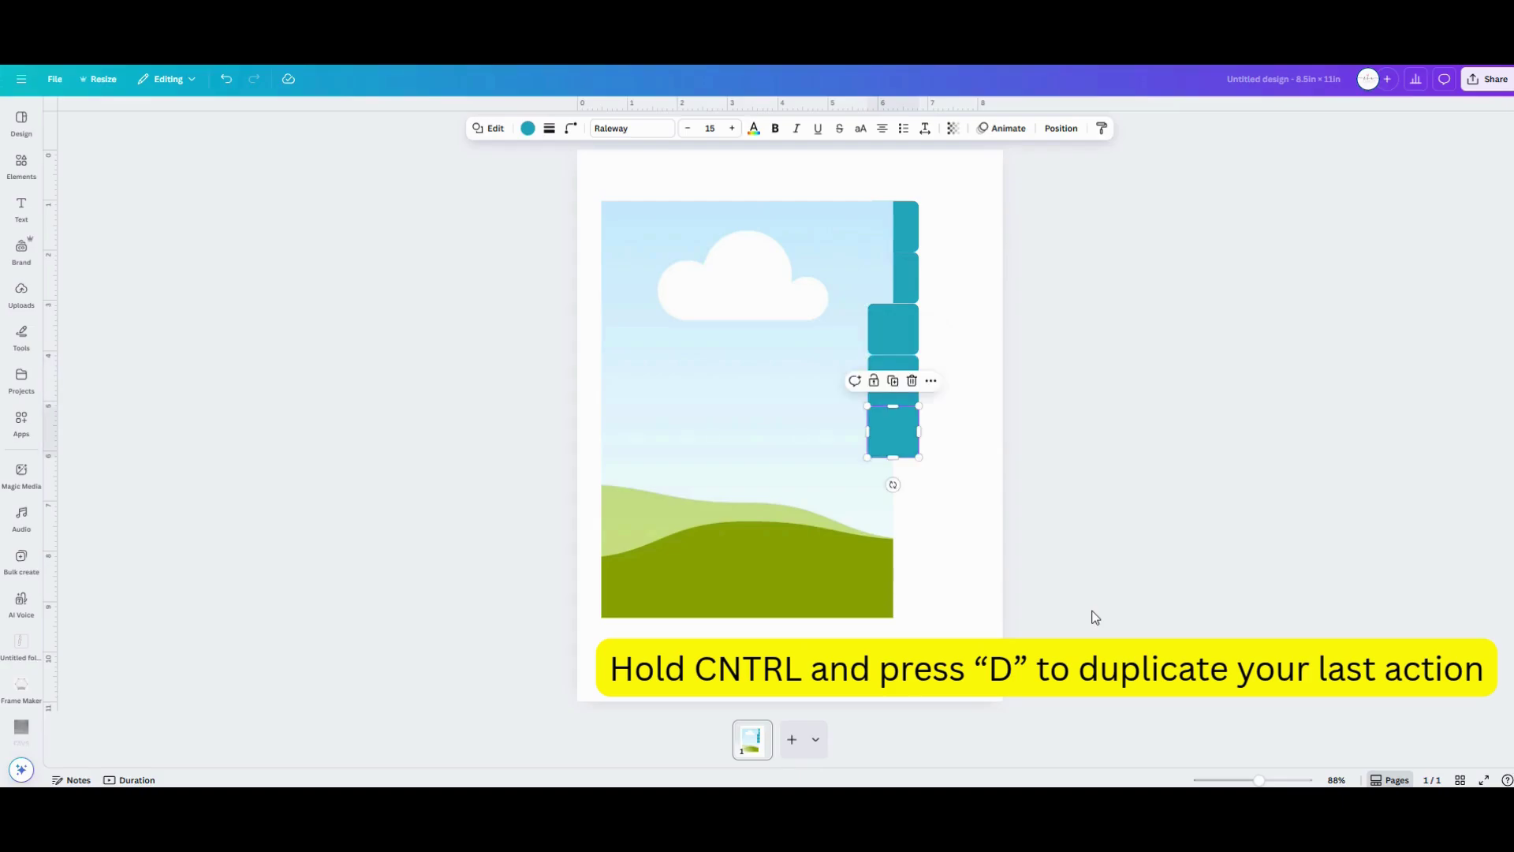
key("ctrl+d")
key("ctrl+d")
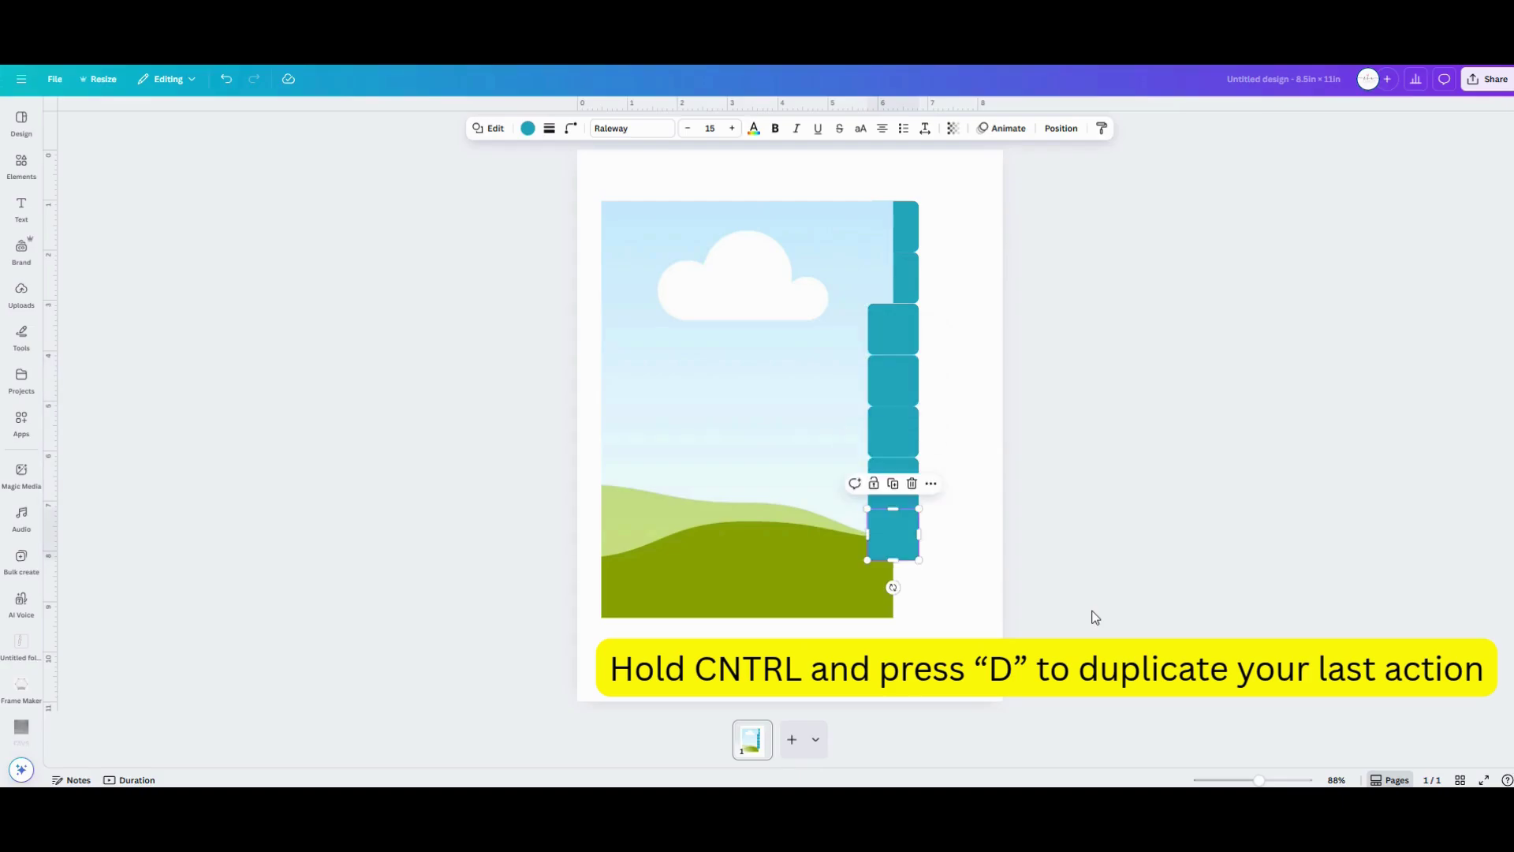
key("ctrl+d")
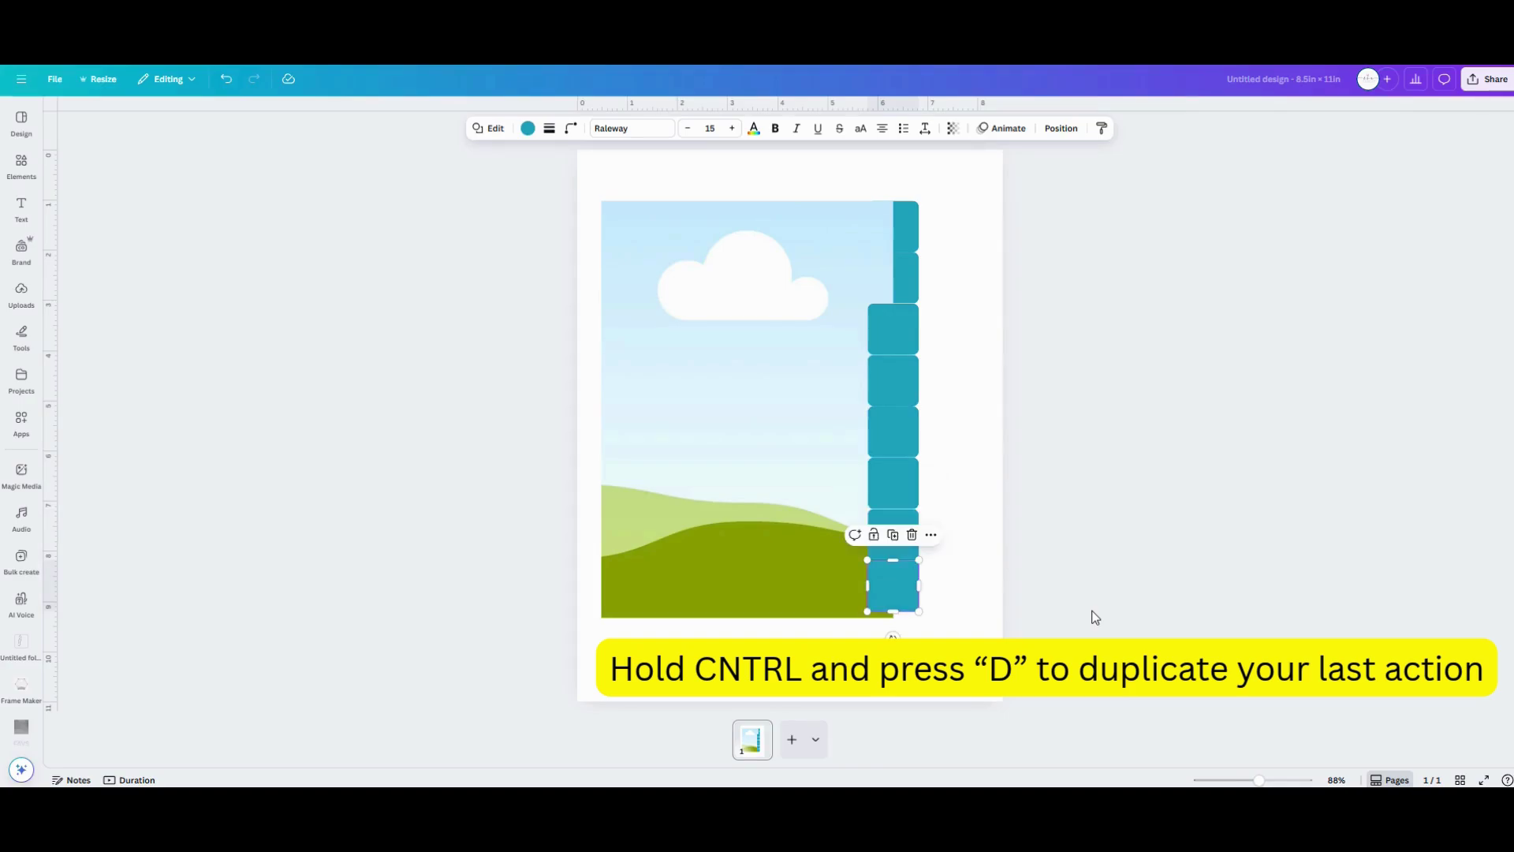
Select all eight teal tabs and stretch the column down to the picture's bottom edge.
left_click(989, 364)
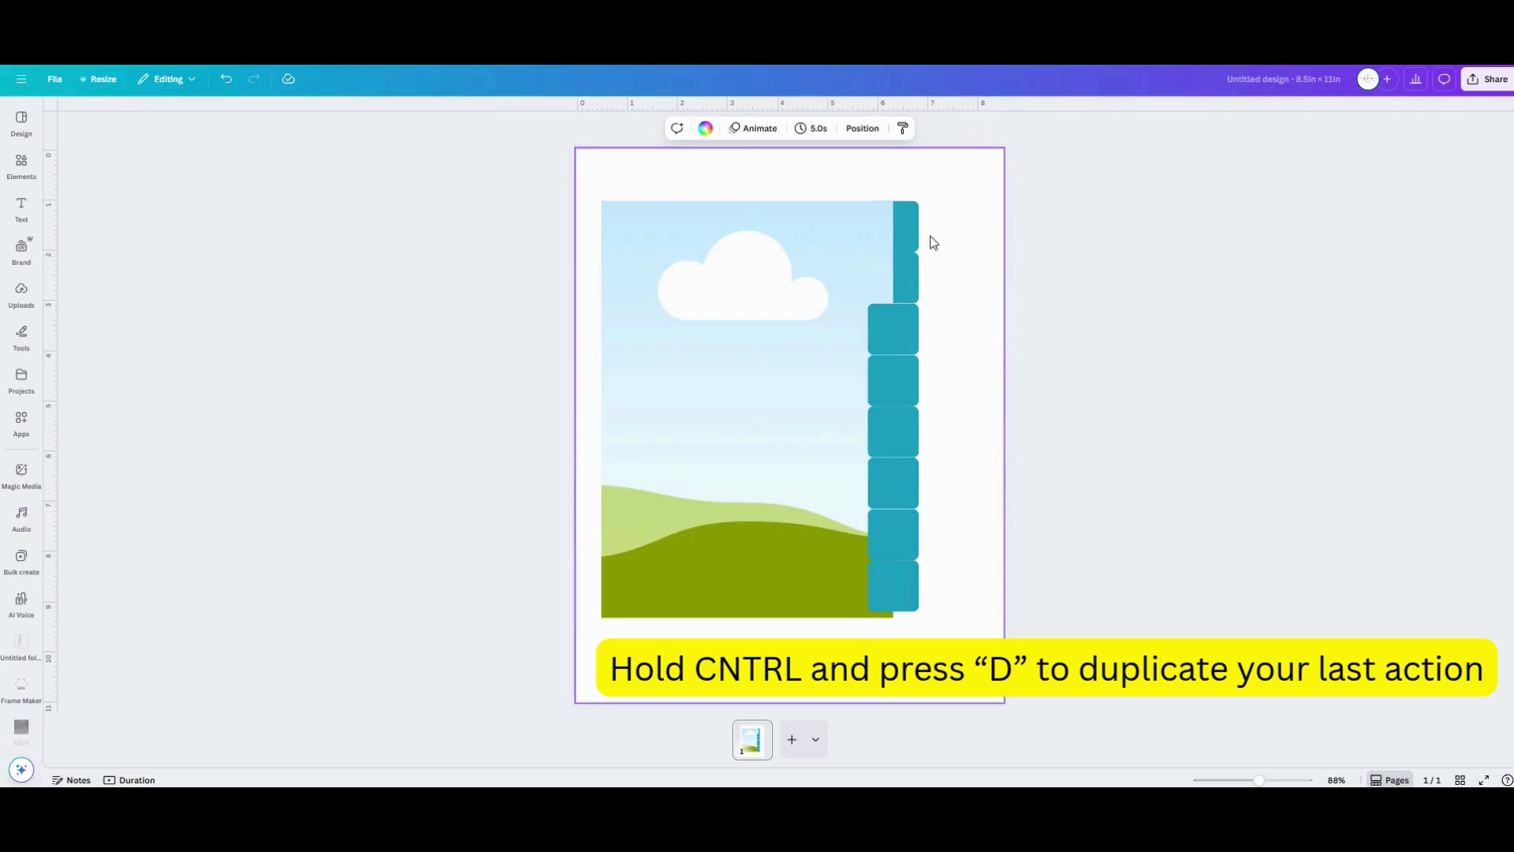
left_click_drag(933, 223, 905, 638)
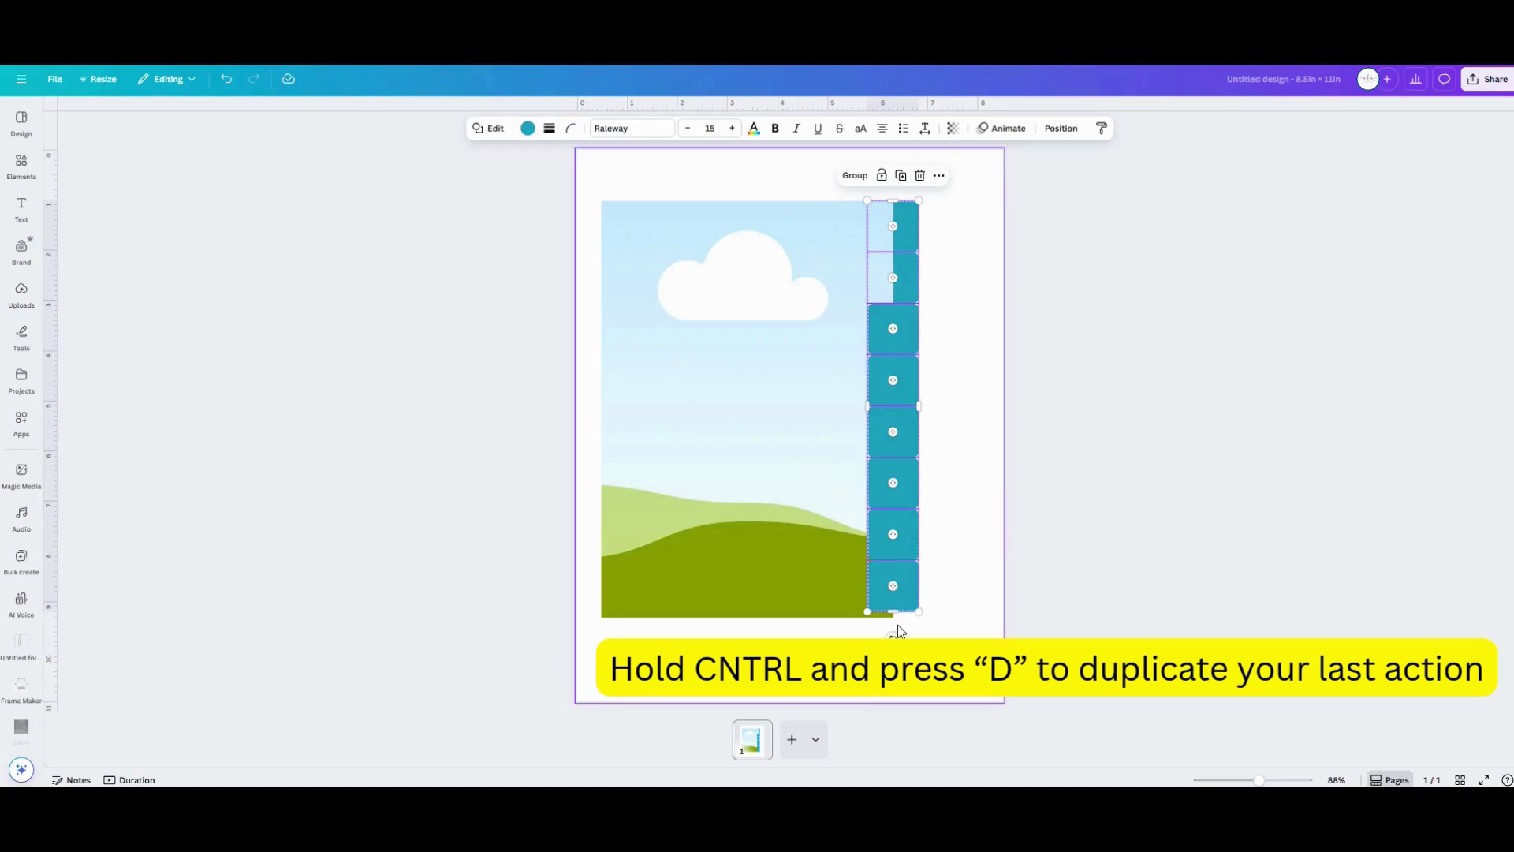
scroll(897, 623, "up", 5)
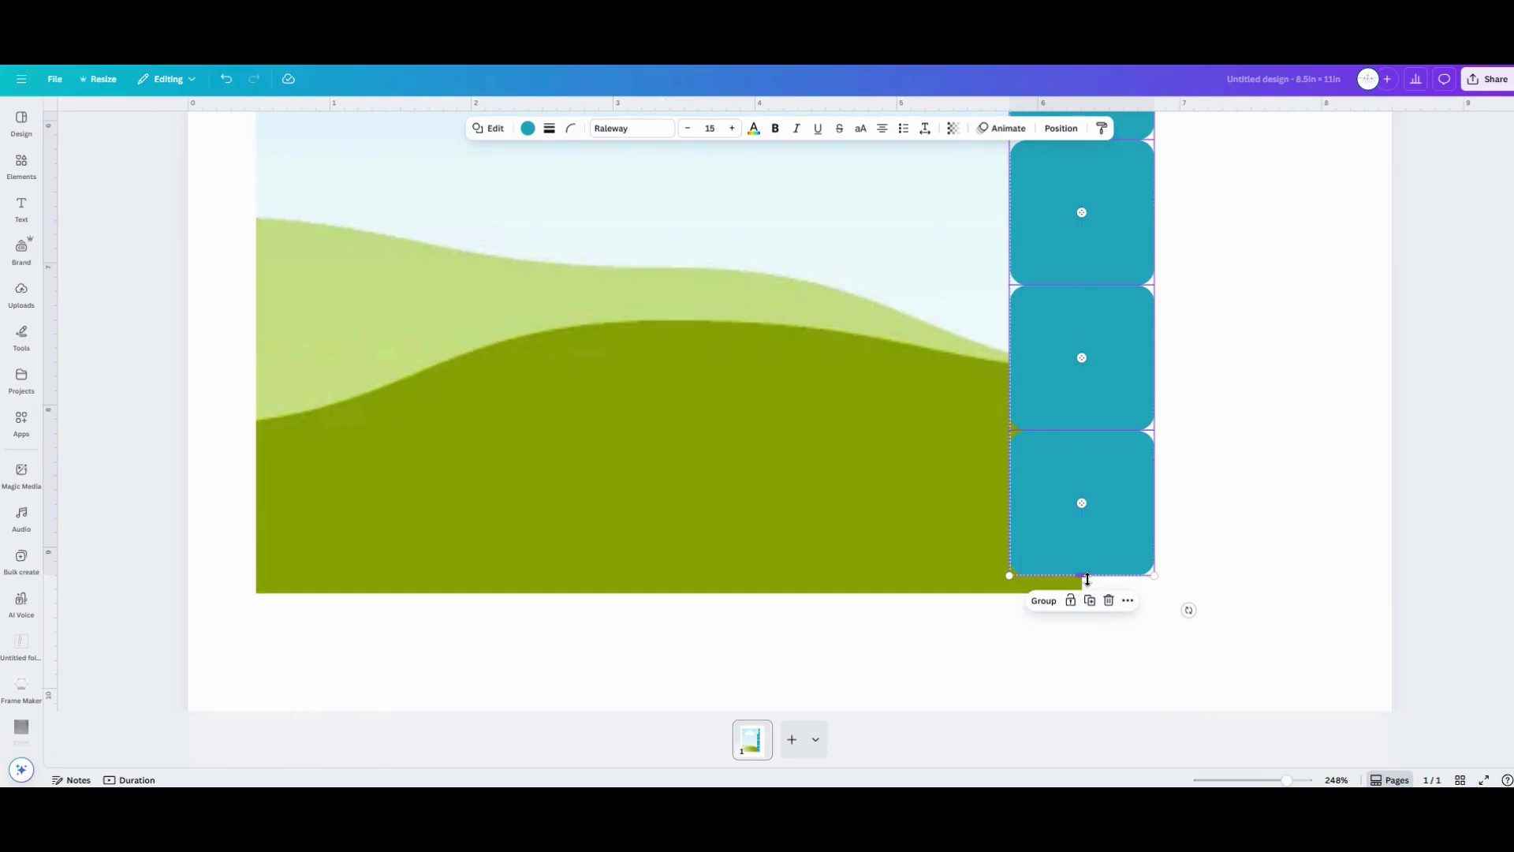
left_click_drag(1087, 580, 1086, 596)
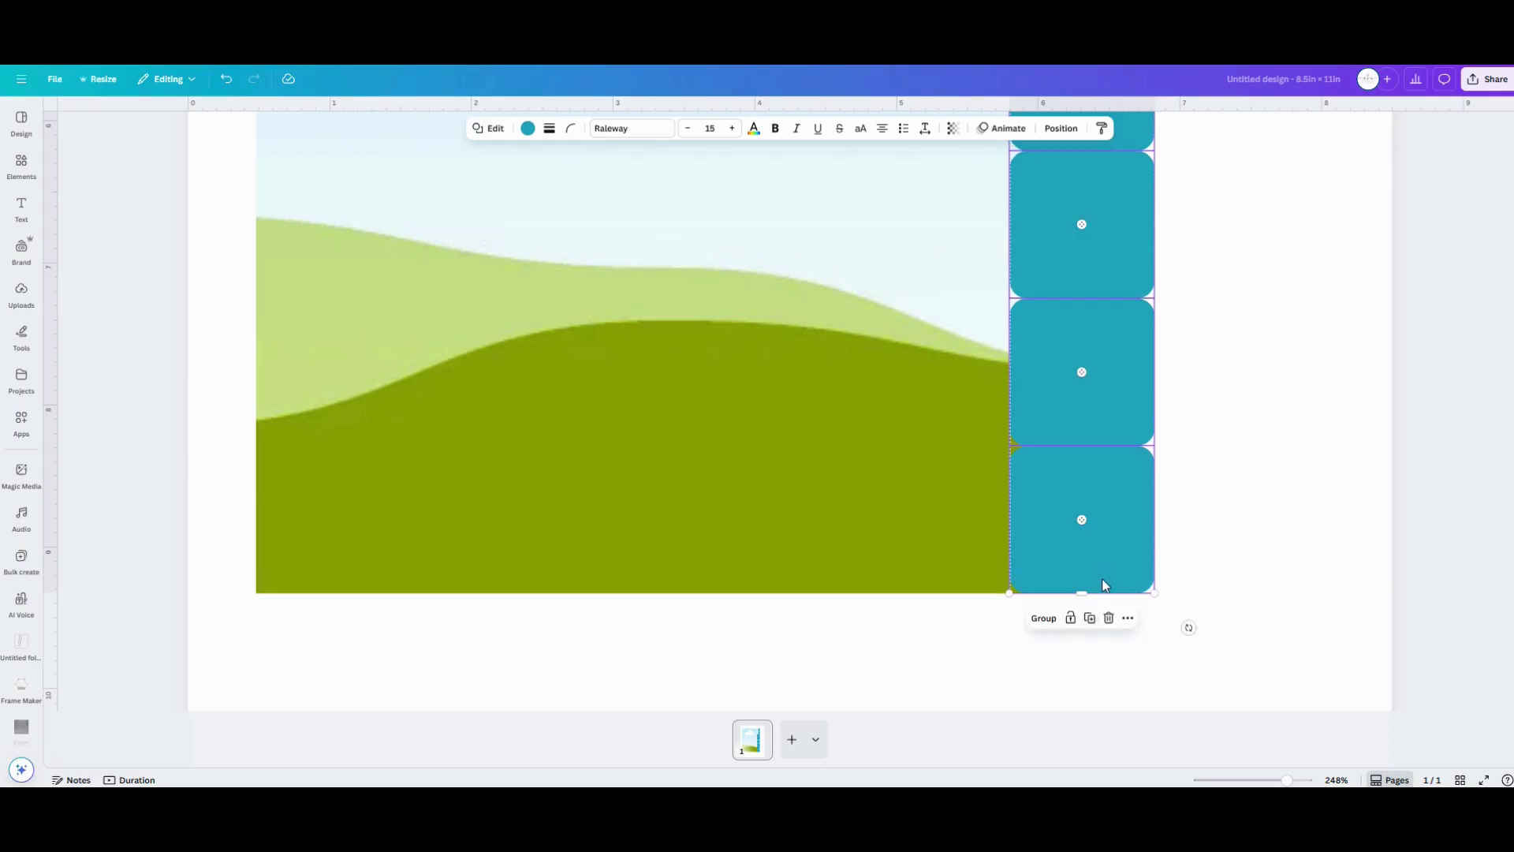
Send the tab column behind the landscape image, then select the picture and tabs together.
scroll(1105, 588, "down", 5)
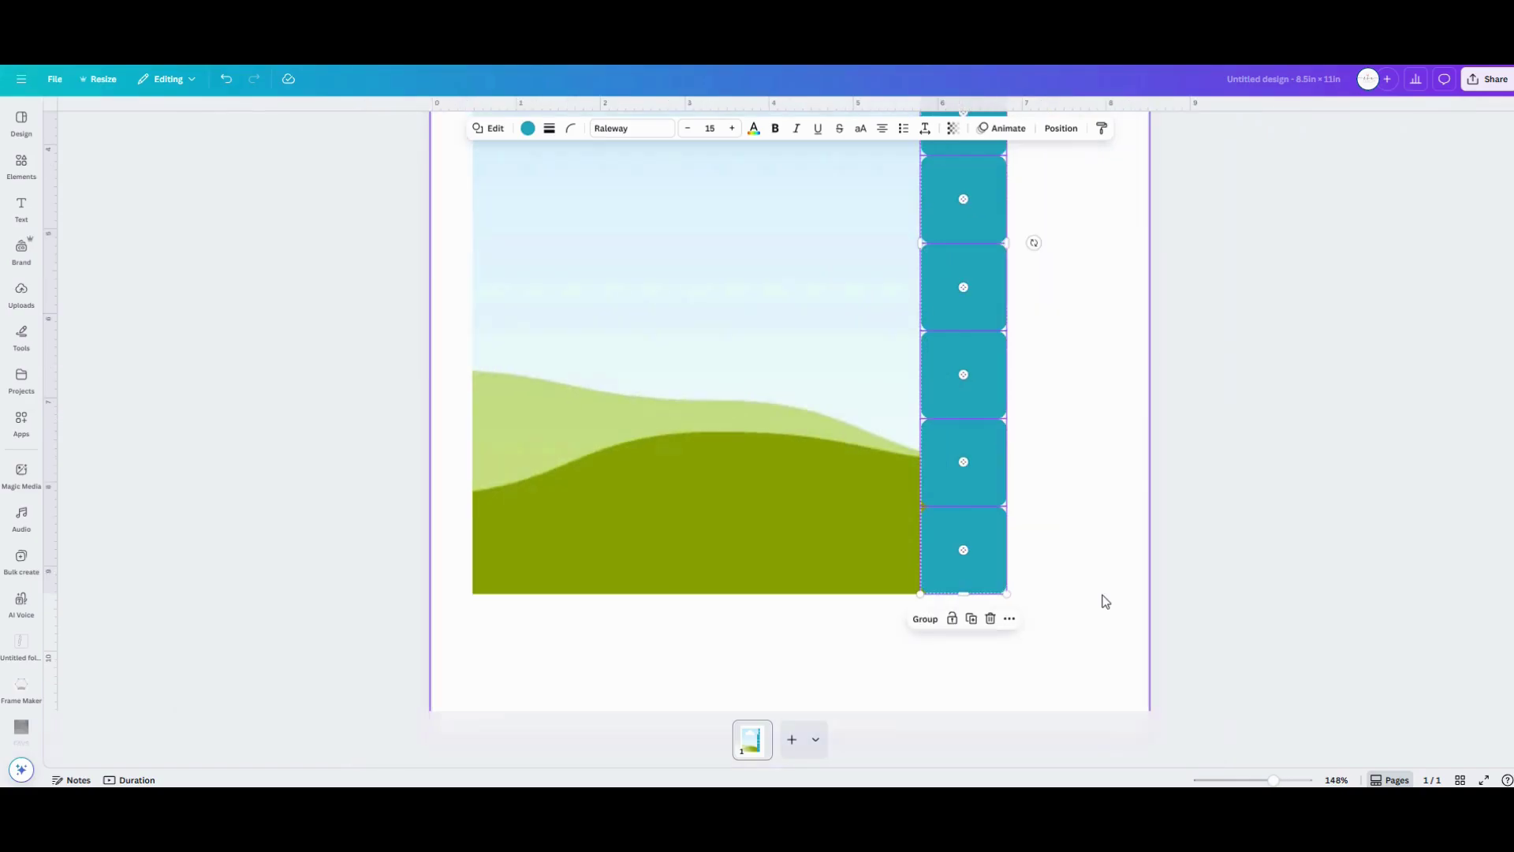
scroll(1105, 602, "down", 3)
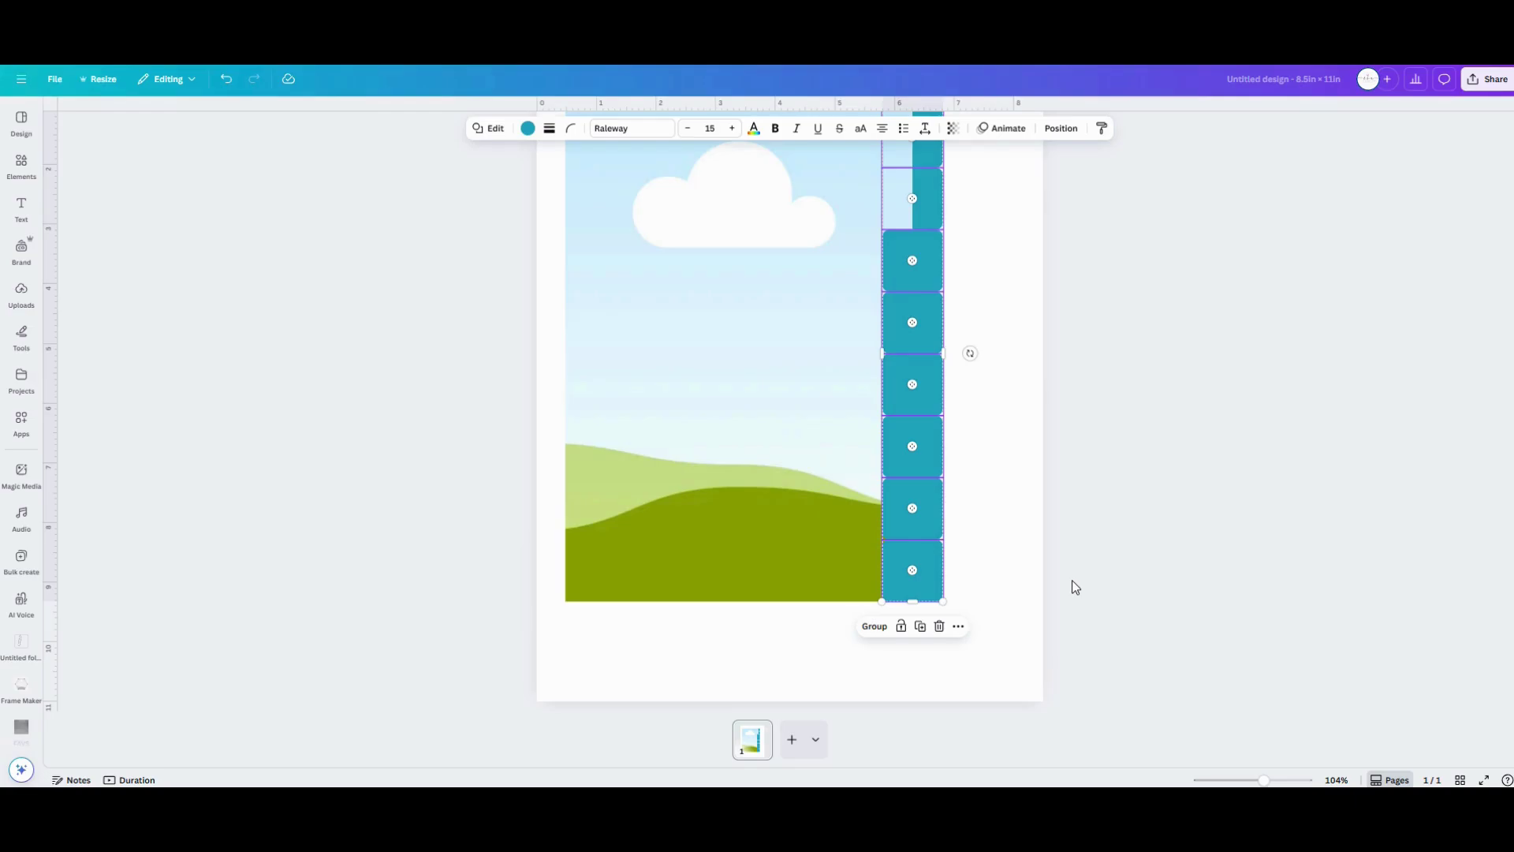
scroll(1057, 583, "up", 2)
right_click(934, 556)
mouse_move(1010, 623)
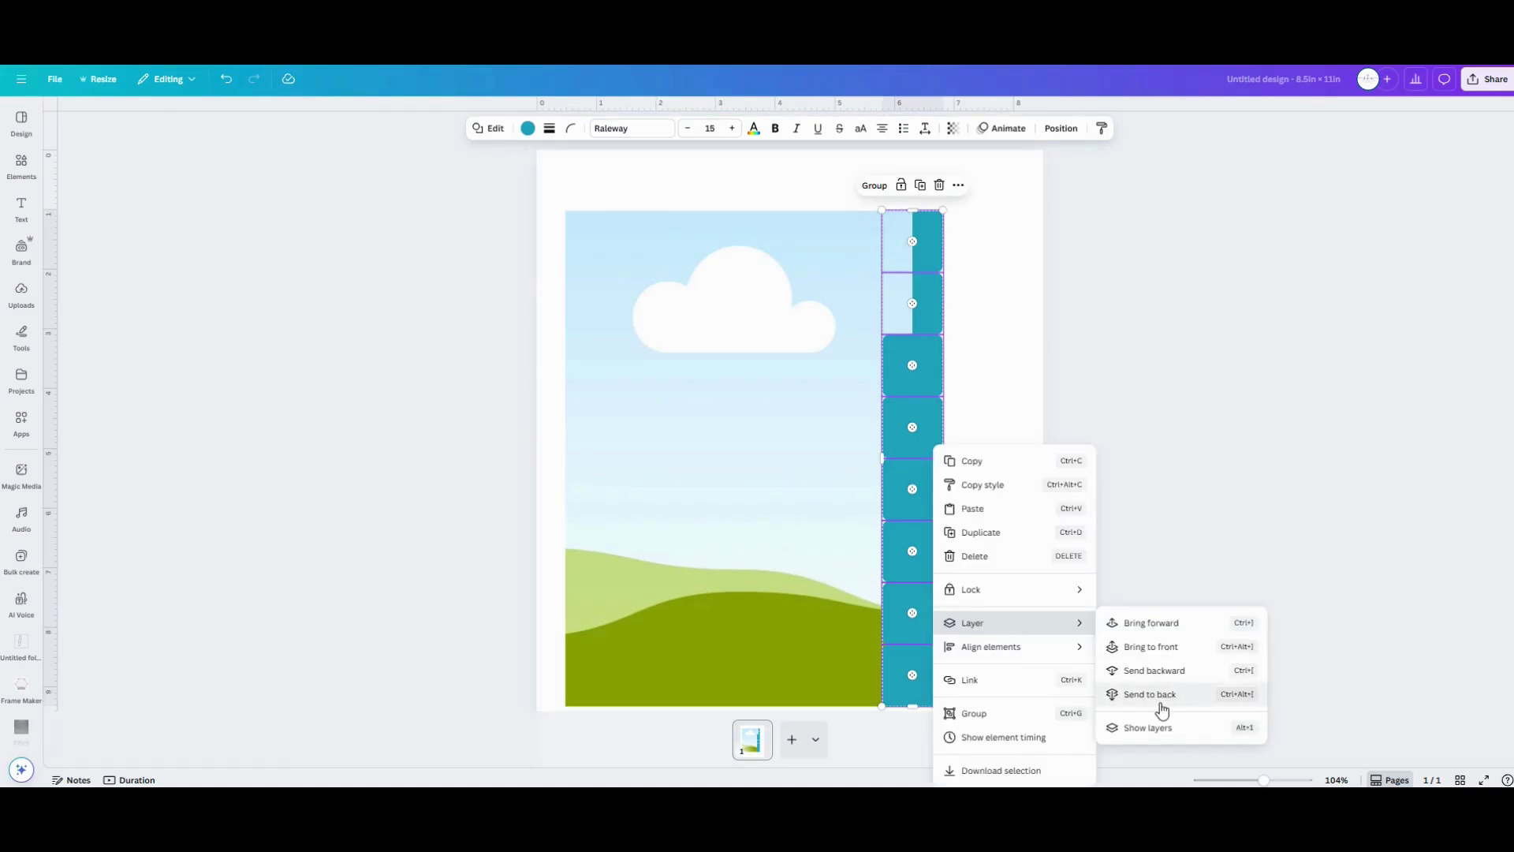
left_click(1162, 696)
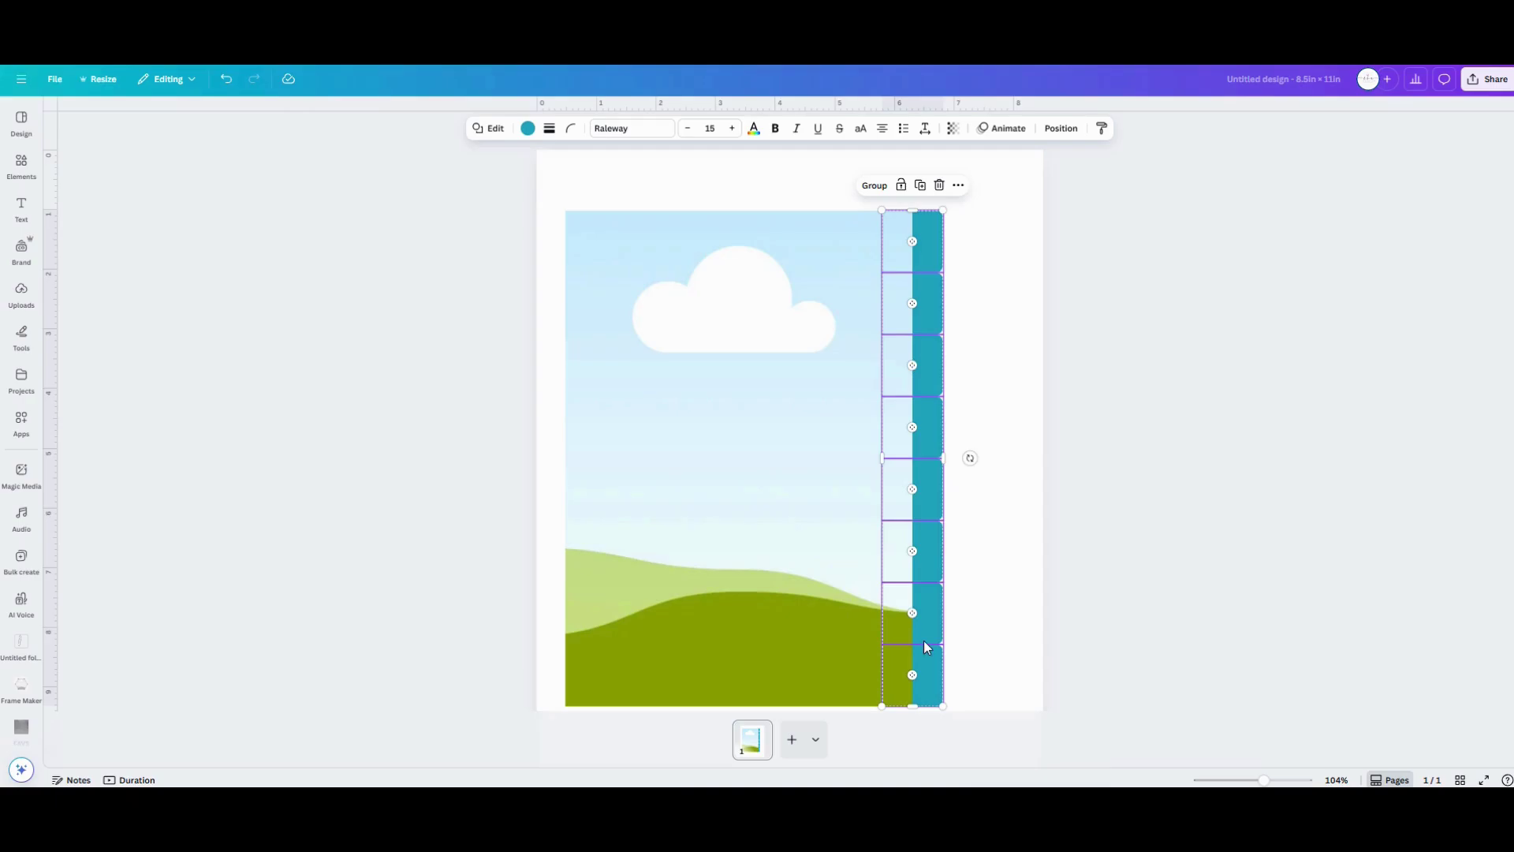
left_click(1018, 647)
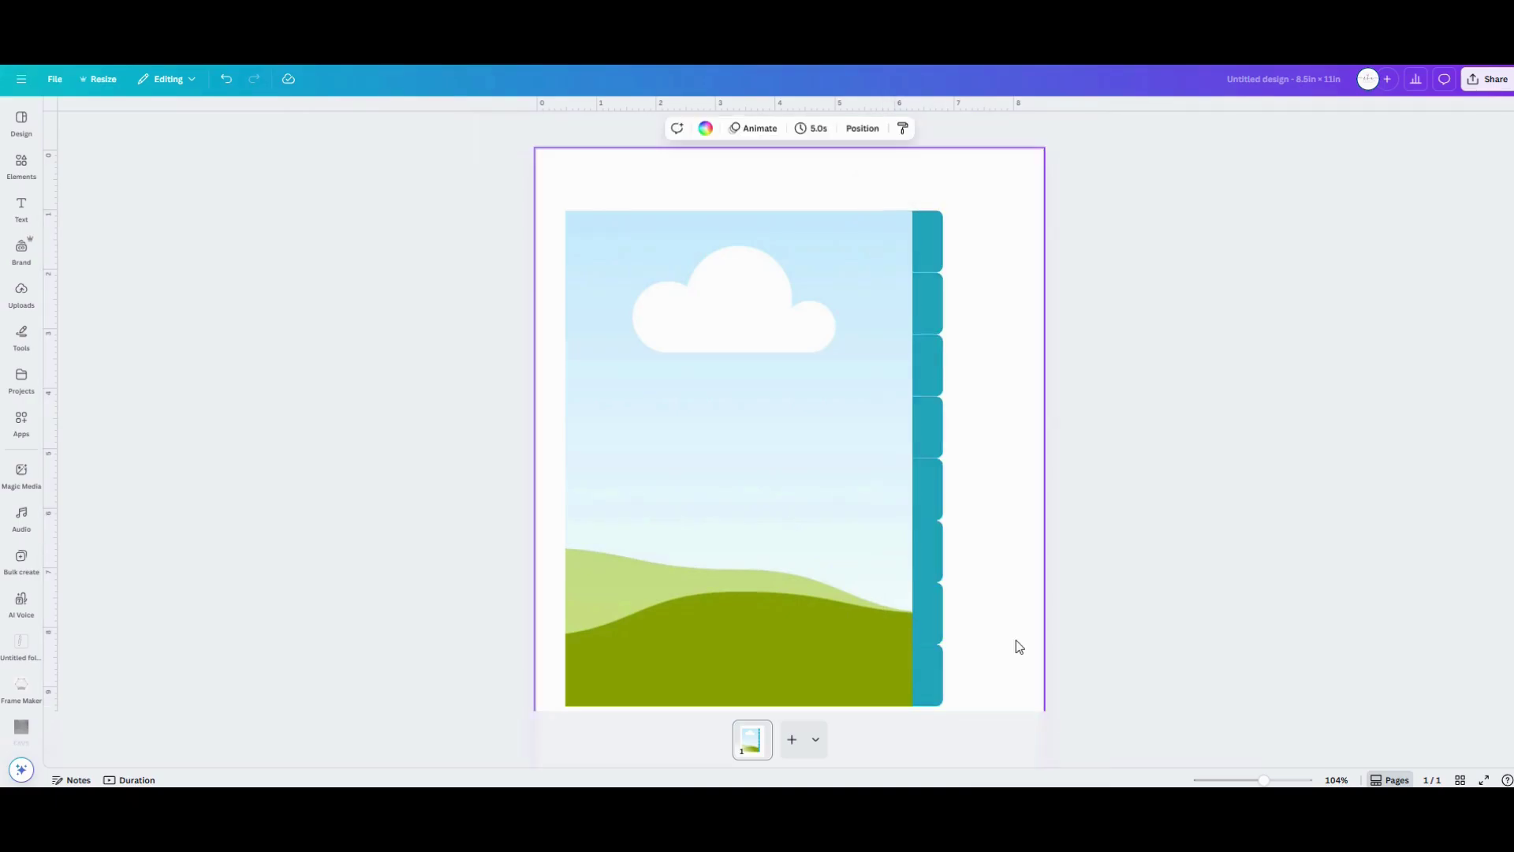
left_click_drag(544, 188, 945, 704)
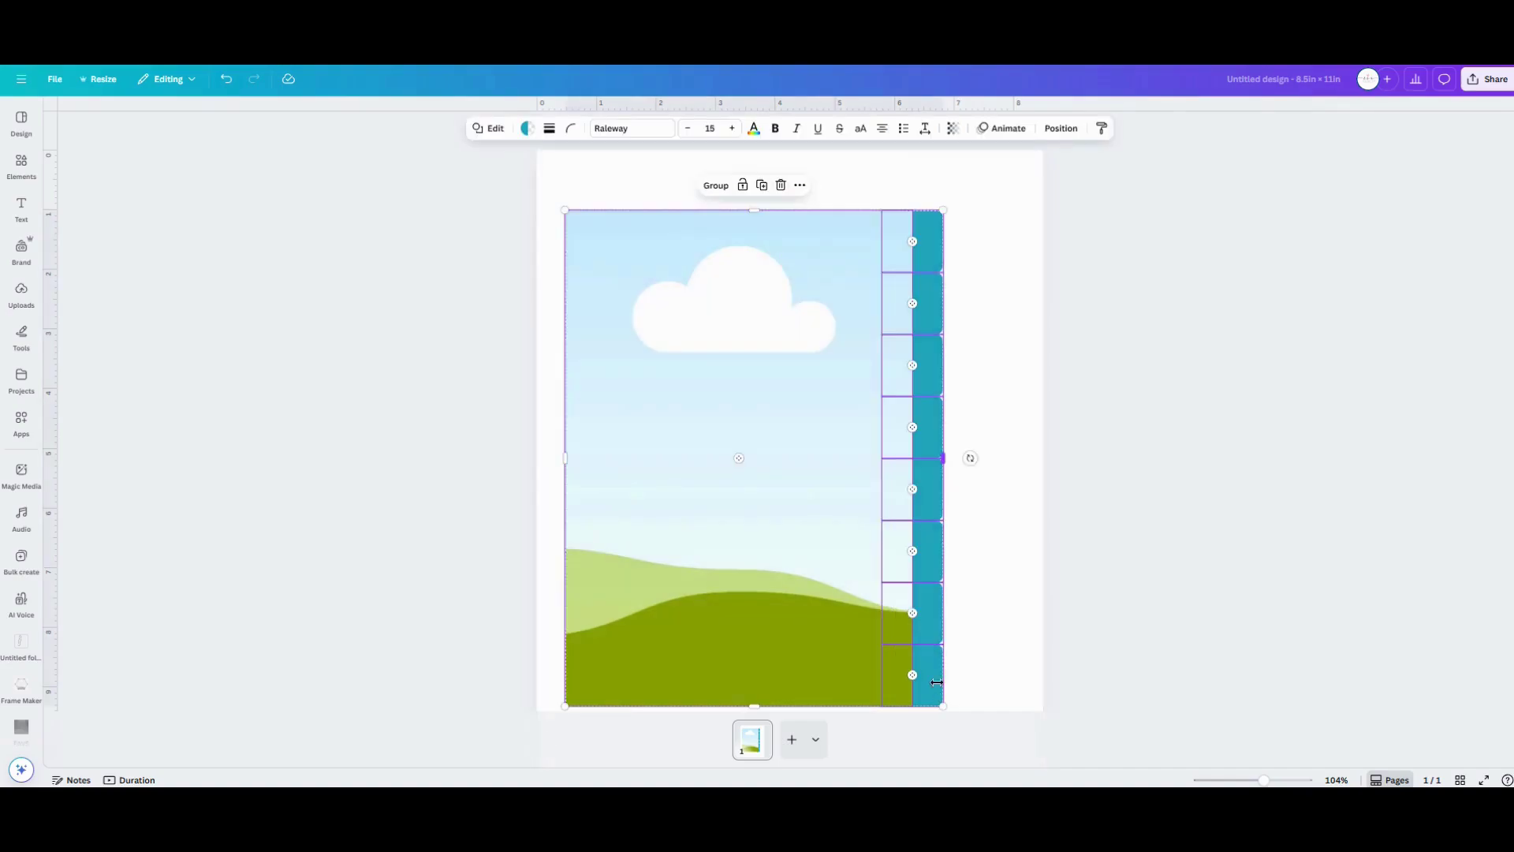
Group the picture and tabs, centre the group horizontally, and shift it slightly down the page.
left_click(716, 185)
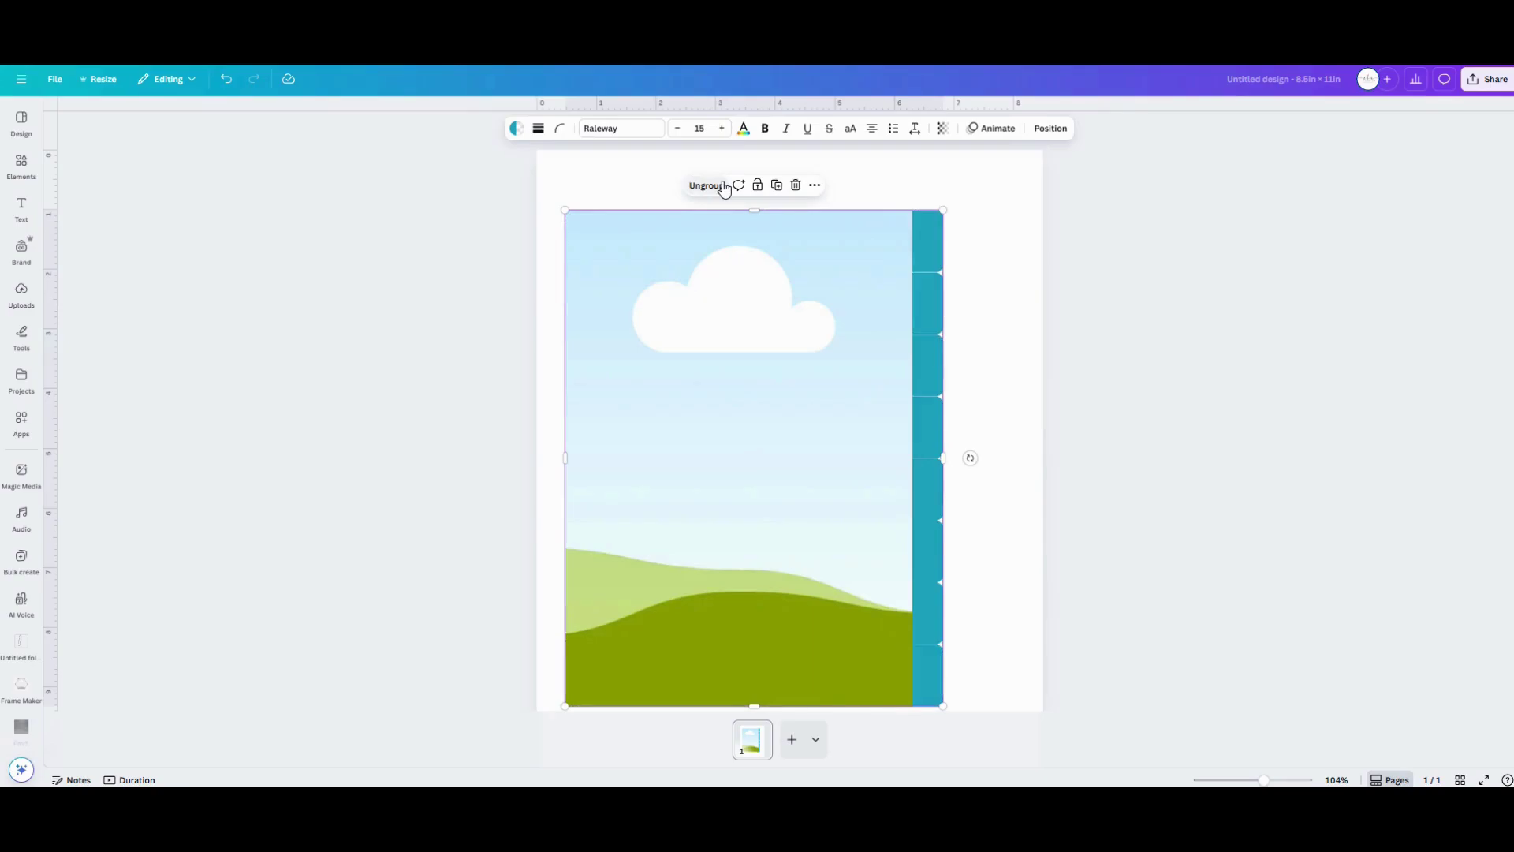
right_click(751, 327)
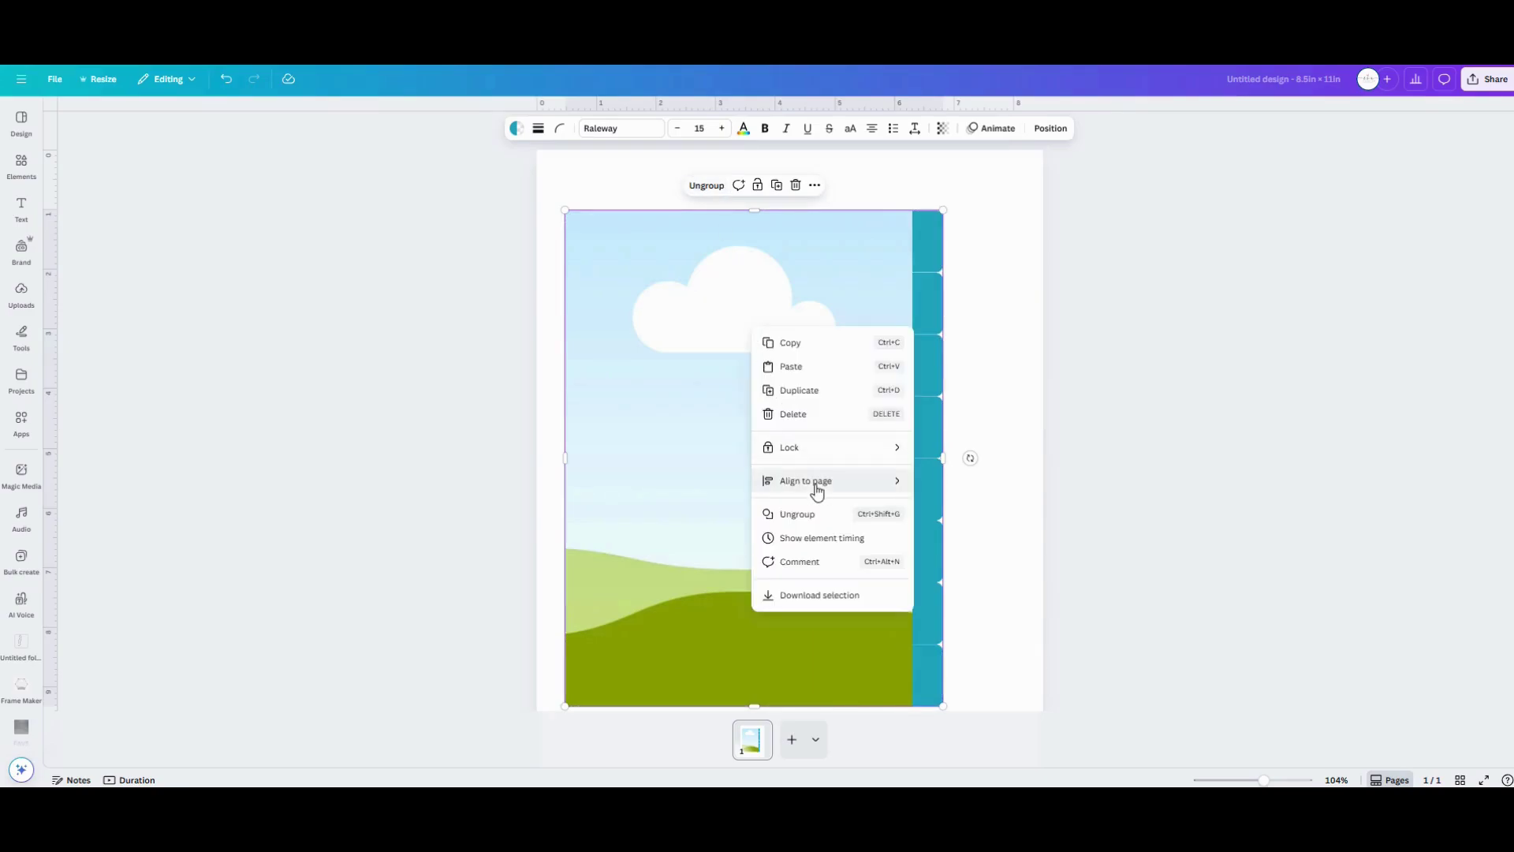
mouse_move(817, 489)
left_click(930, 508)
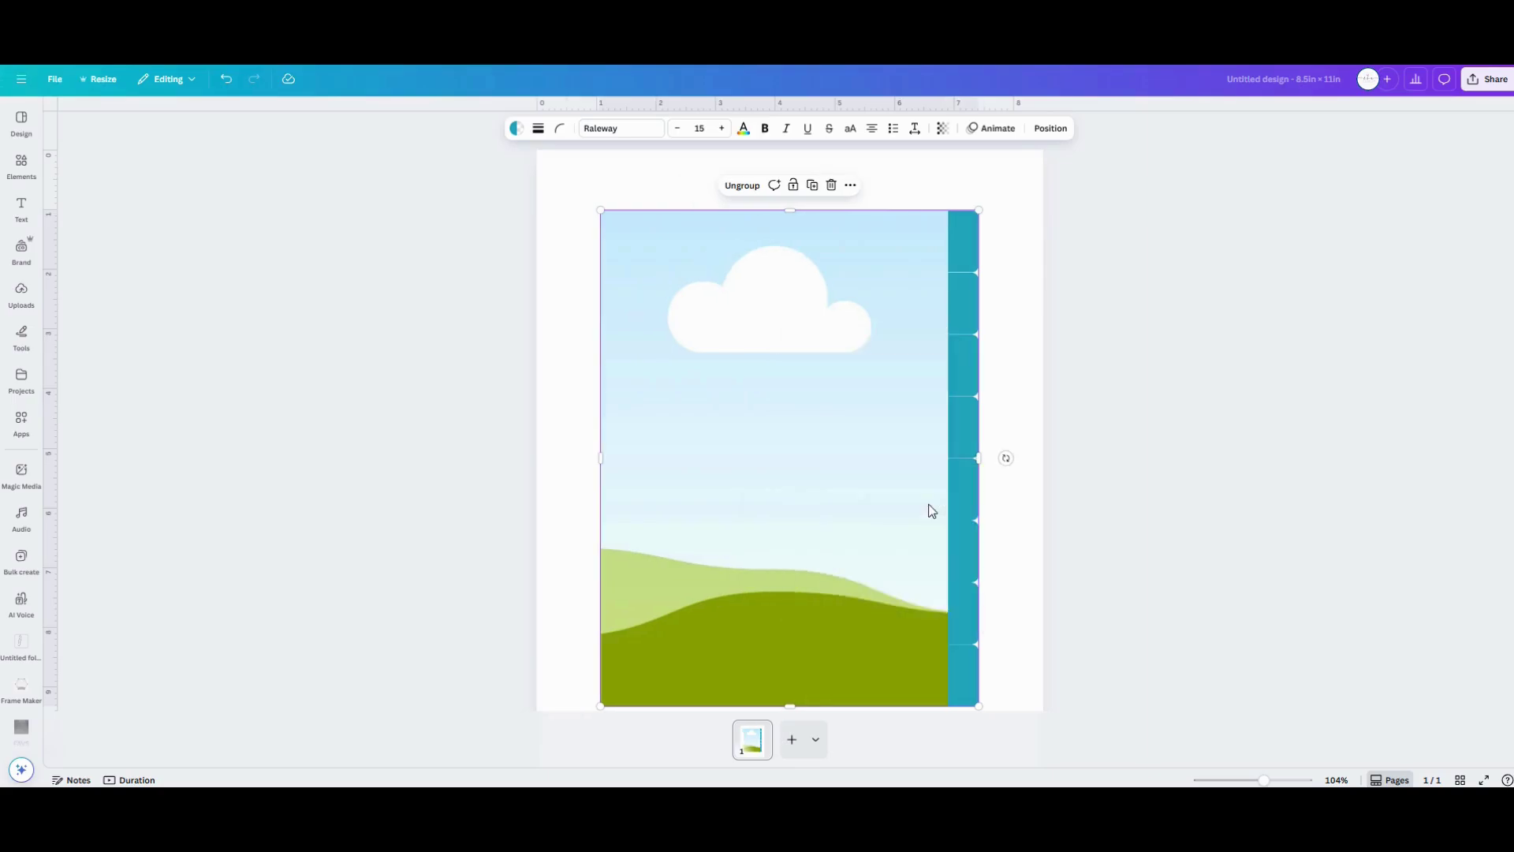
right_click(797, 386)
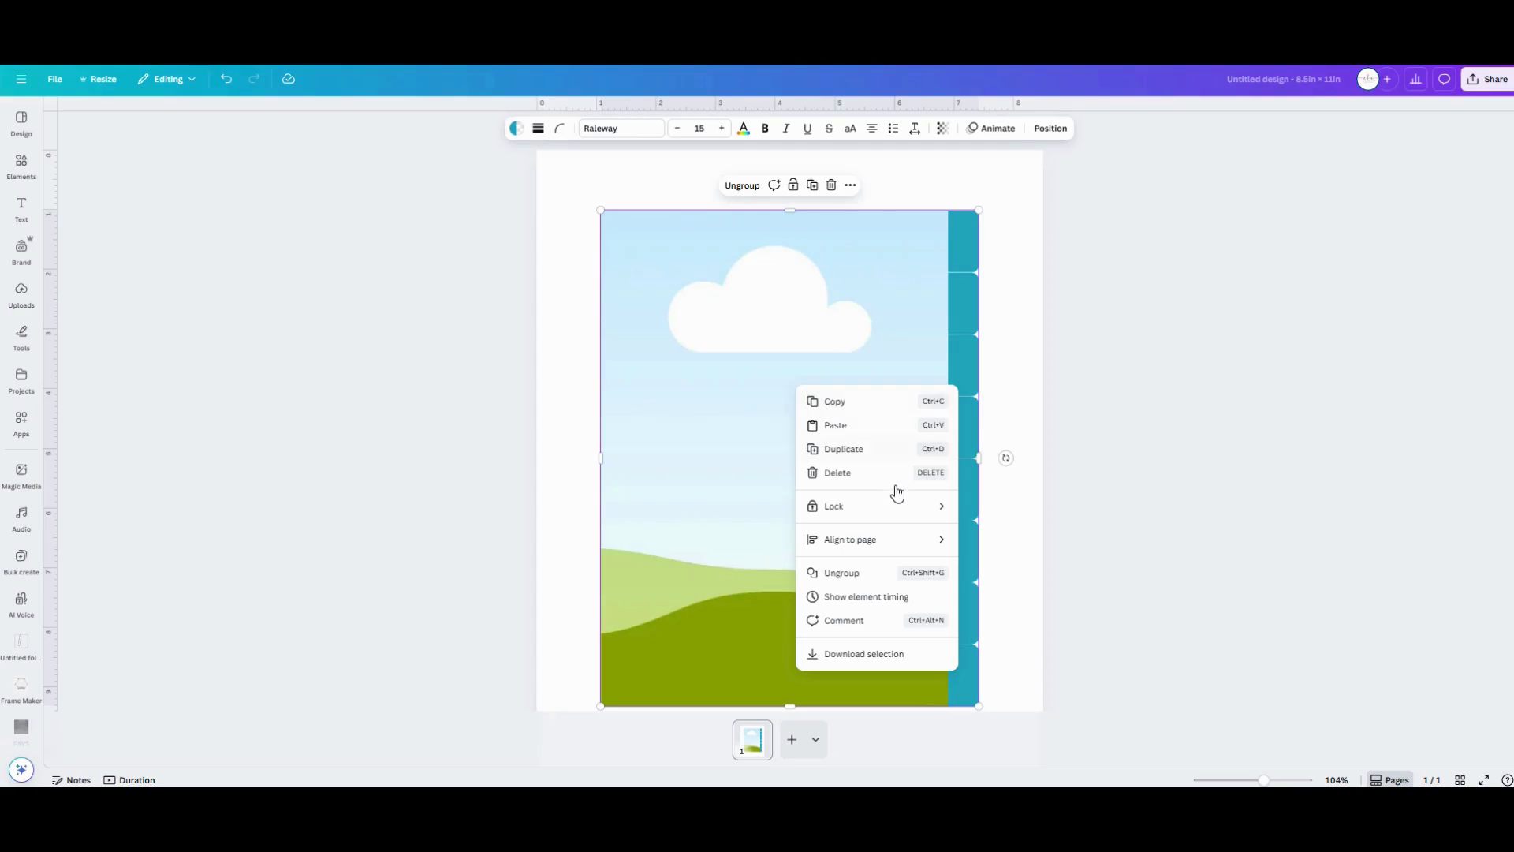
left_click_drag(897, 493, 996, 649)
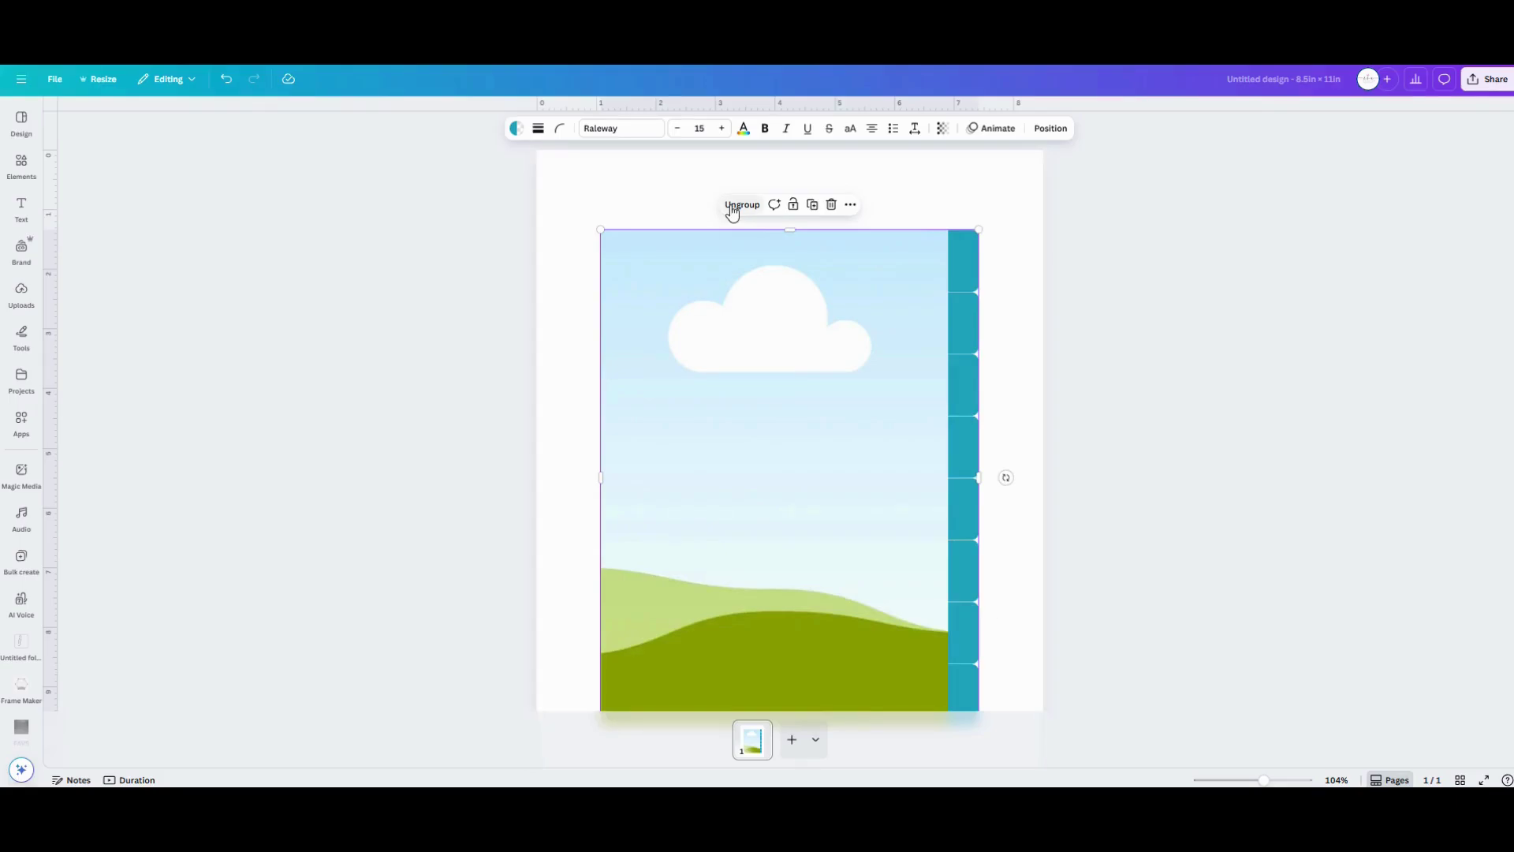
scroll(785, 293, "down", 3)
left_click(963, 585)
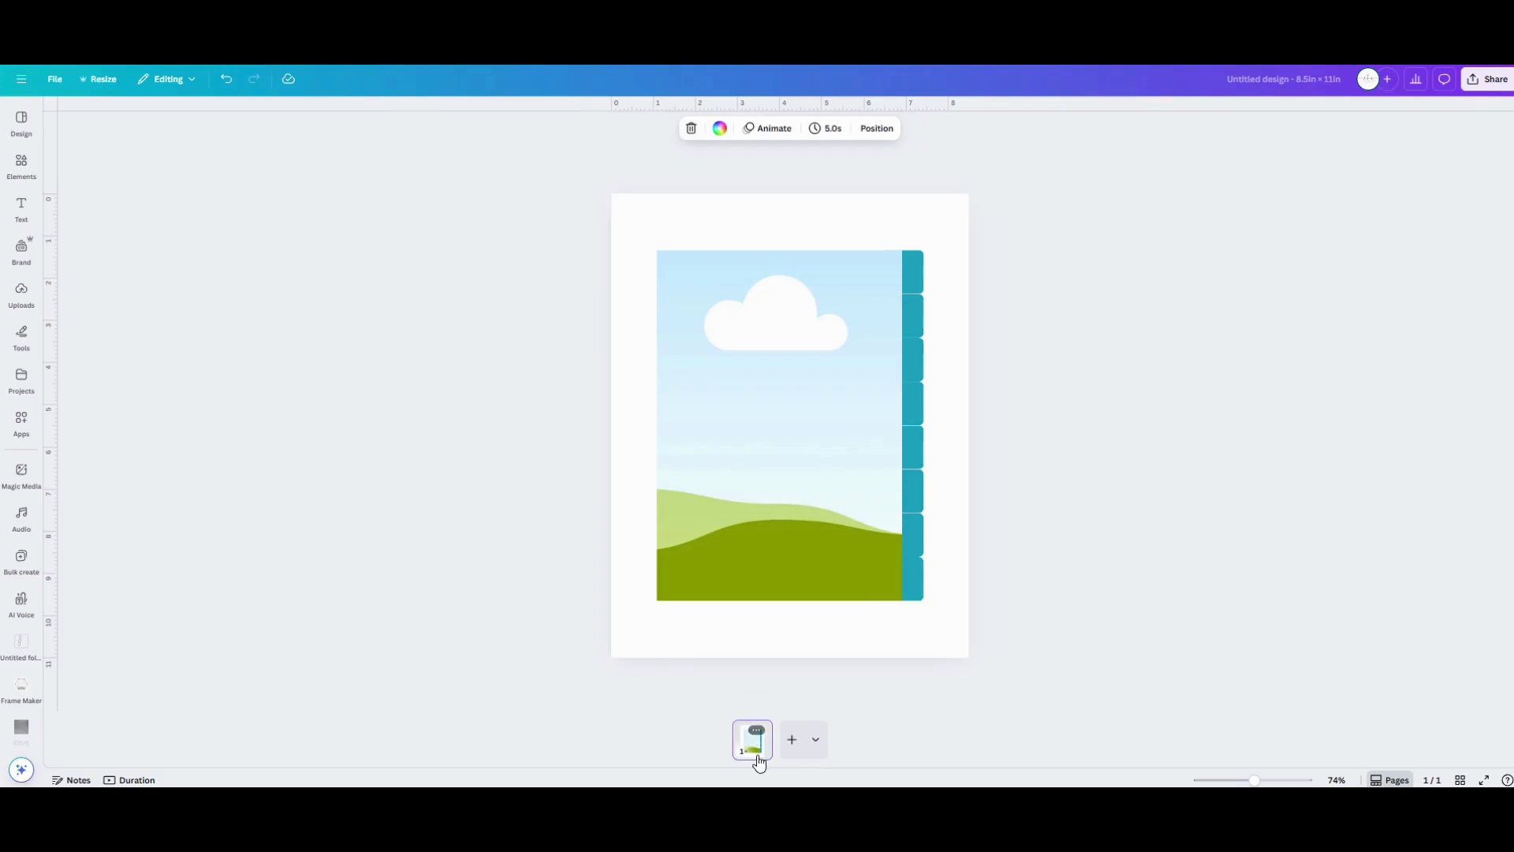
Duplicate the divider page with Ctrl+D until there are nine pages, then go back to page 1.
key("ctrl+d")
key("ctrl+d")
key("ctrl+d")
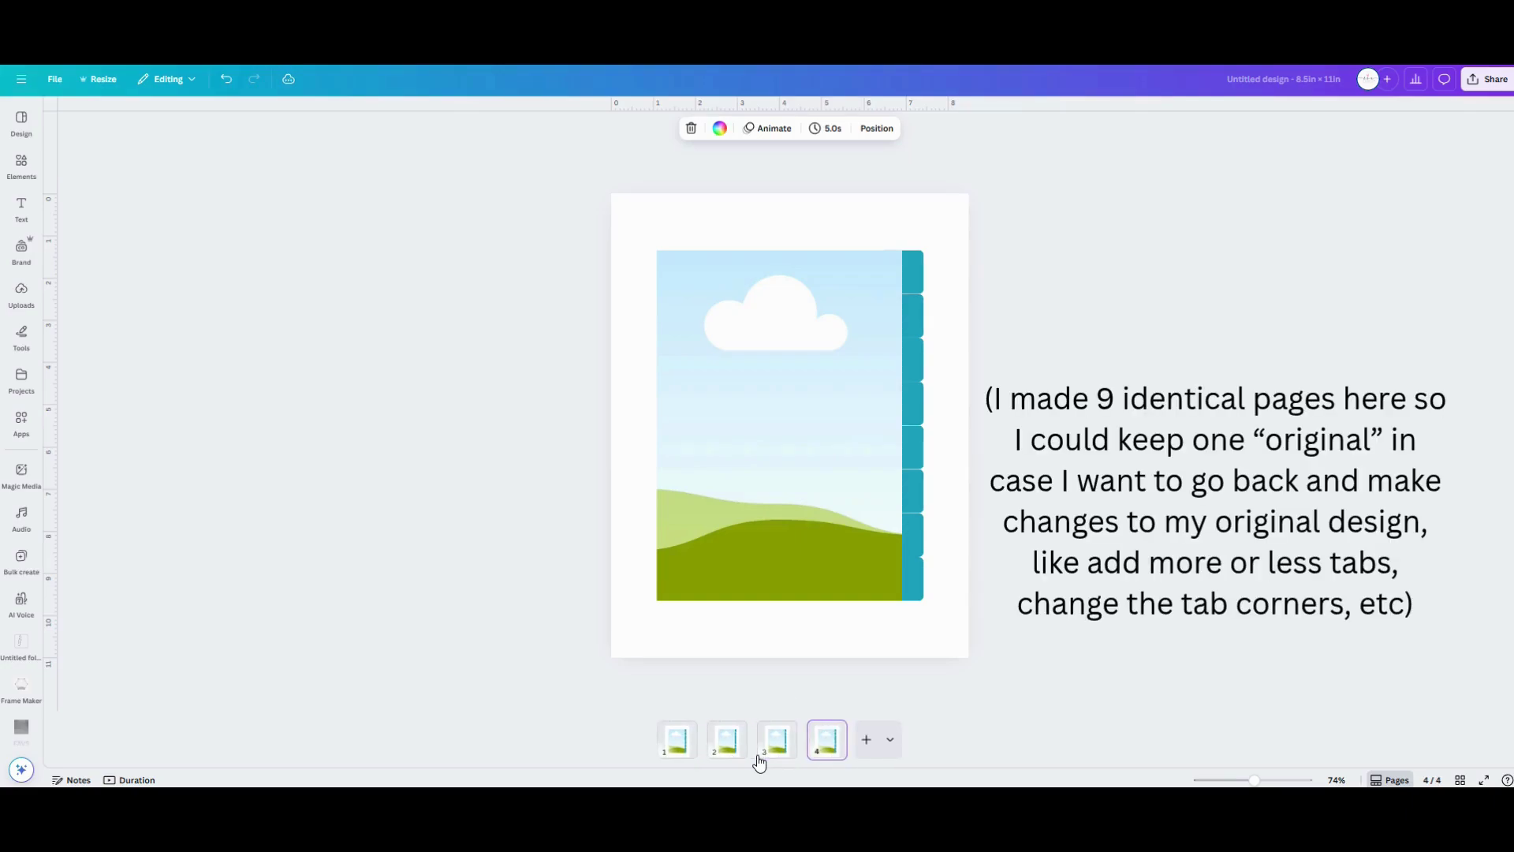
key("ctrl+d")
key("ctrl+d")
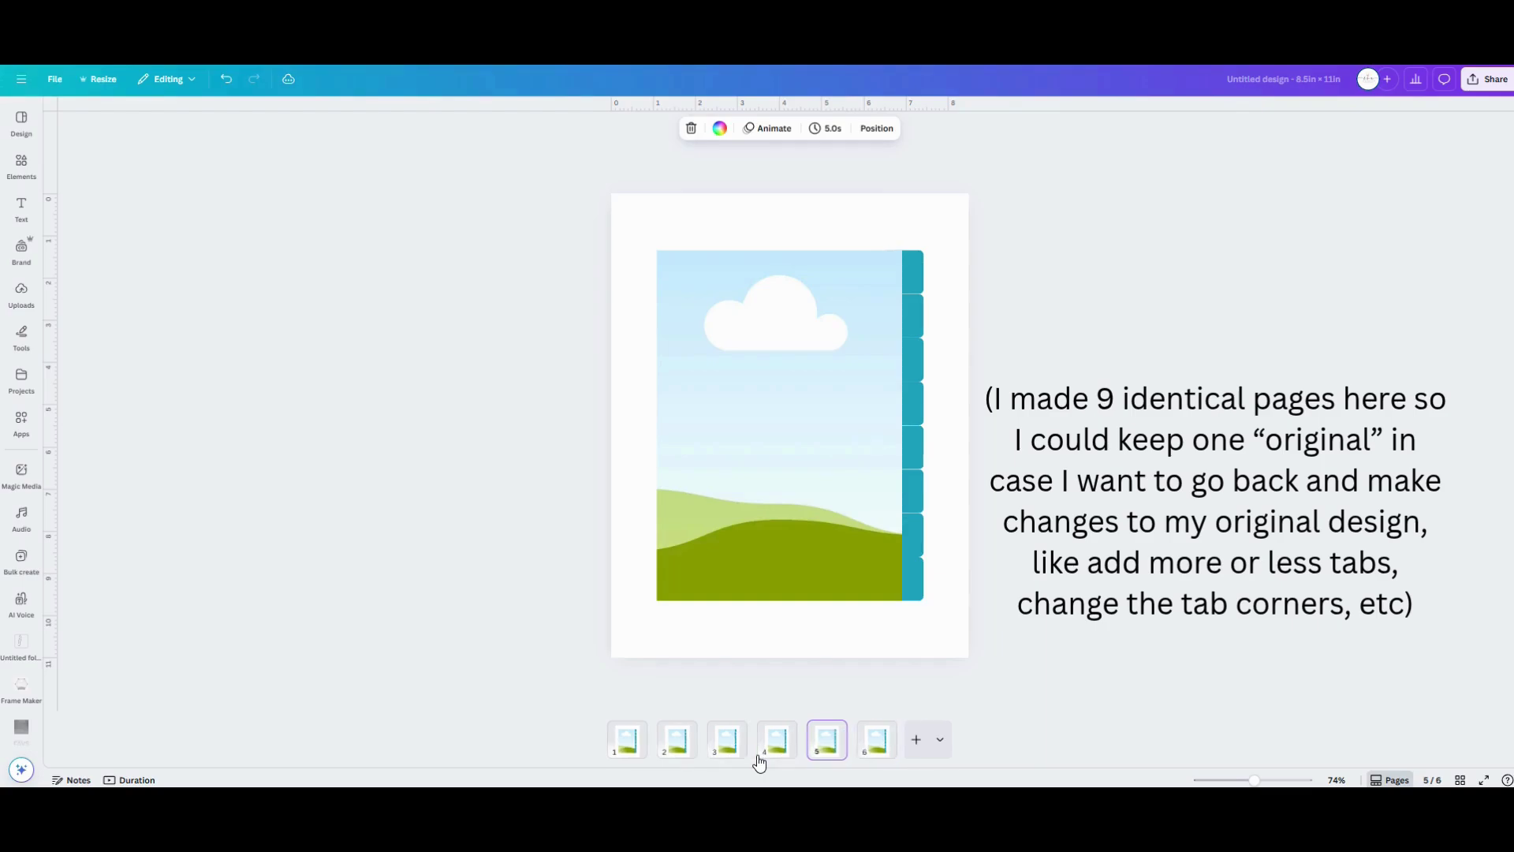
key("ctrl+d")
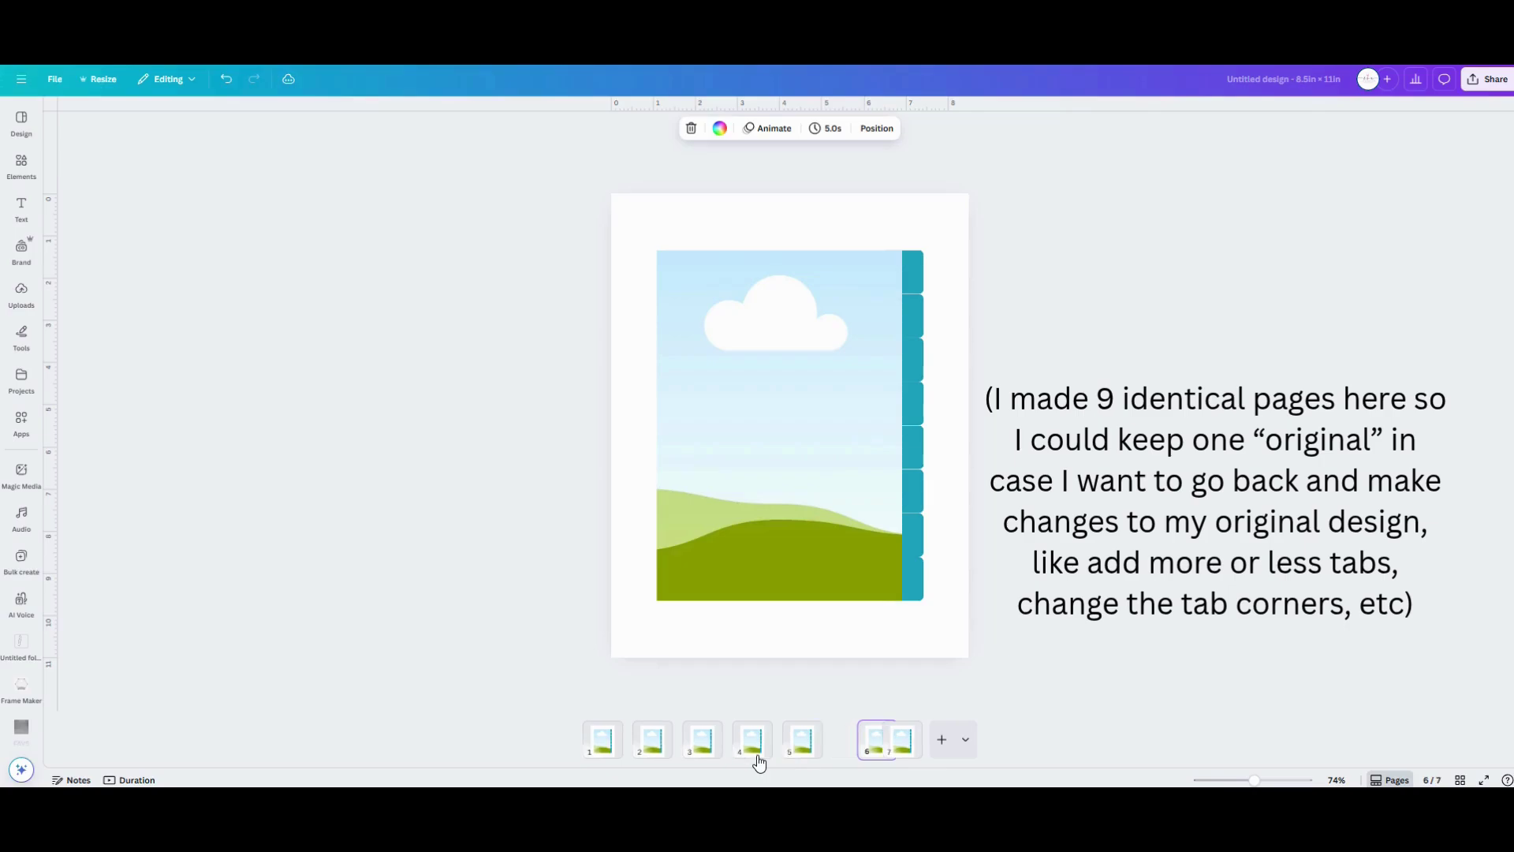
key("ctrl+d")
left_click(581, 753)
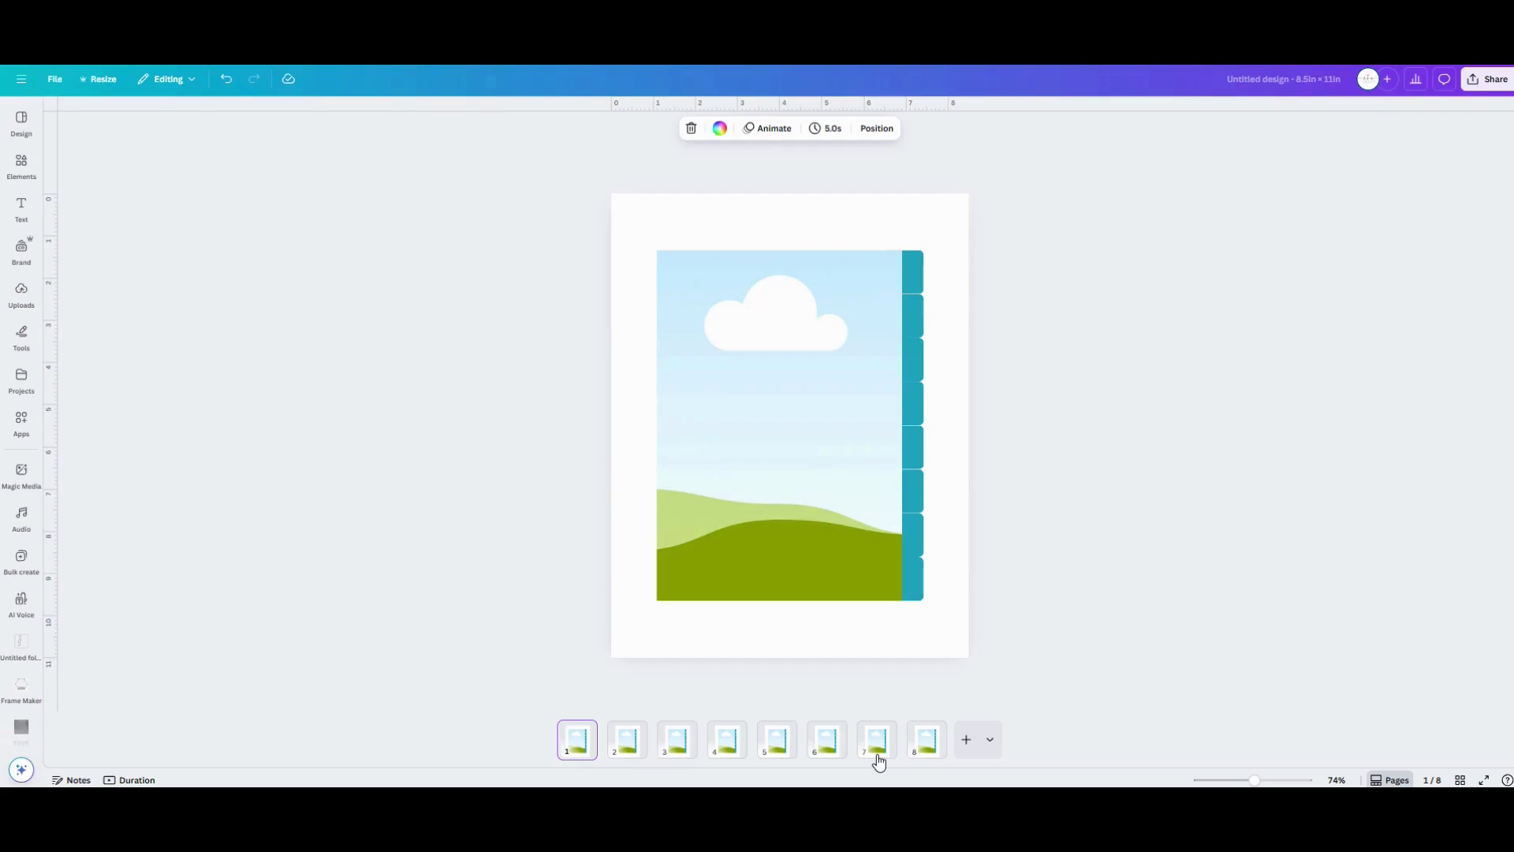
left_click(924, 742)
key("ctrl+d")
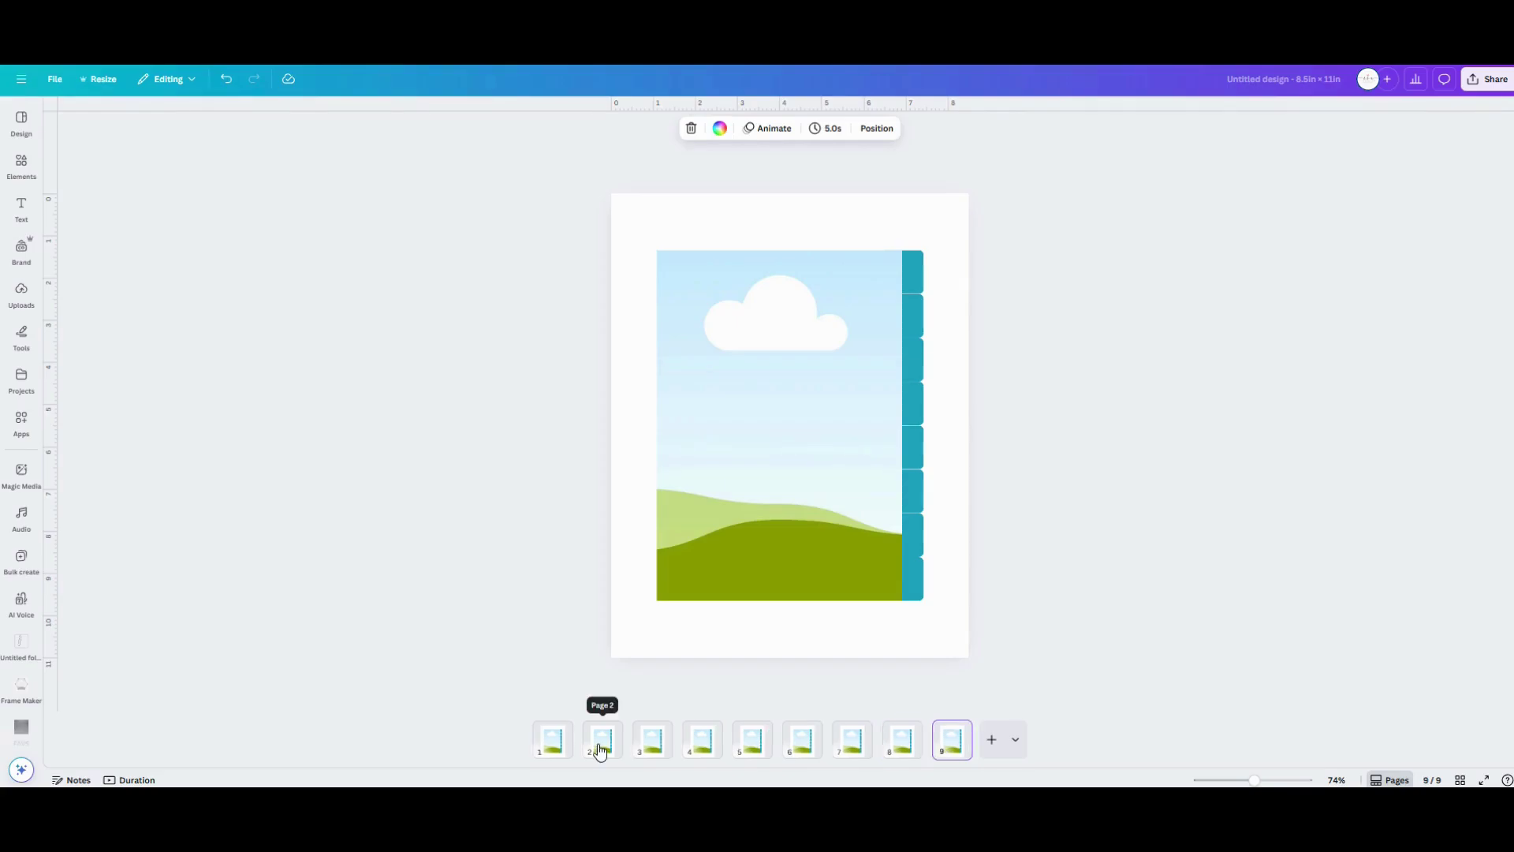
left_click(555, 749)
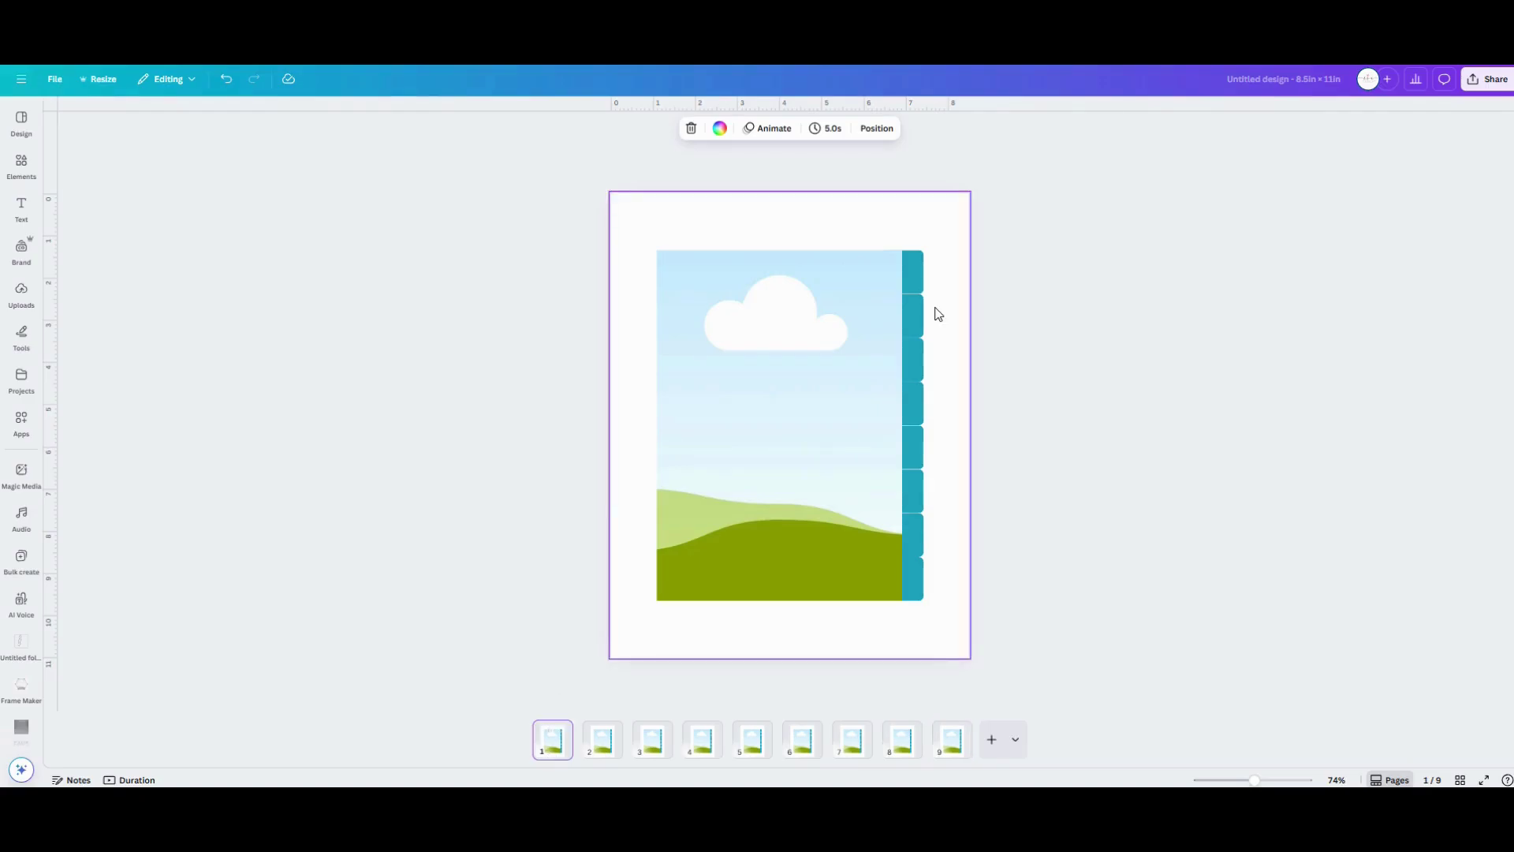
Trim the extra tabs on pages 1 and 2, keeping page 2's second tab.
left_click_drag(935, 307, 920, 588)
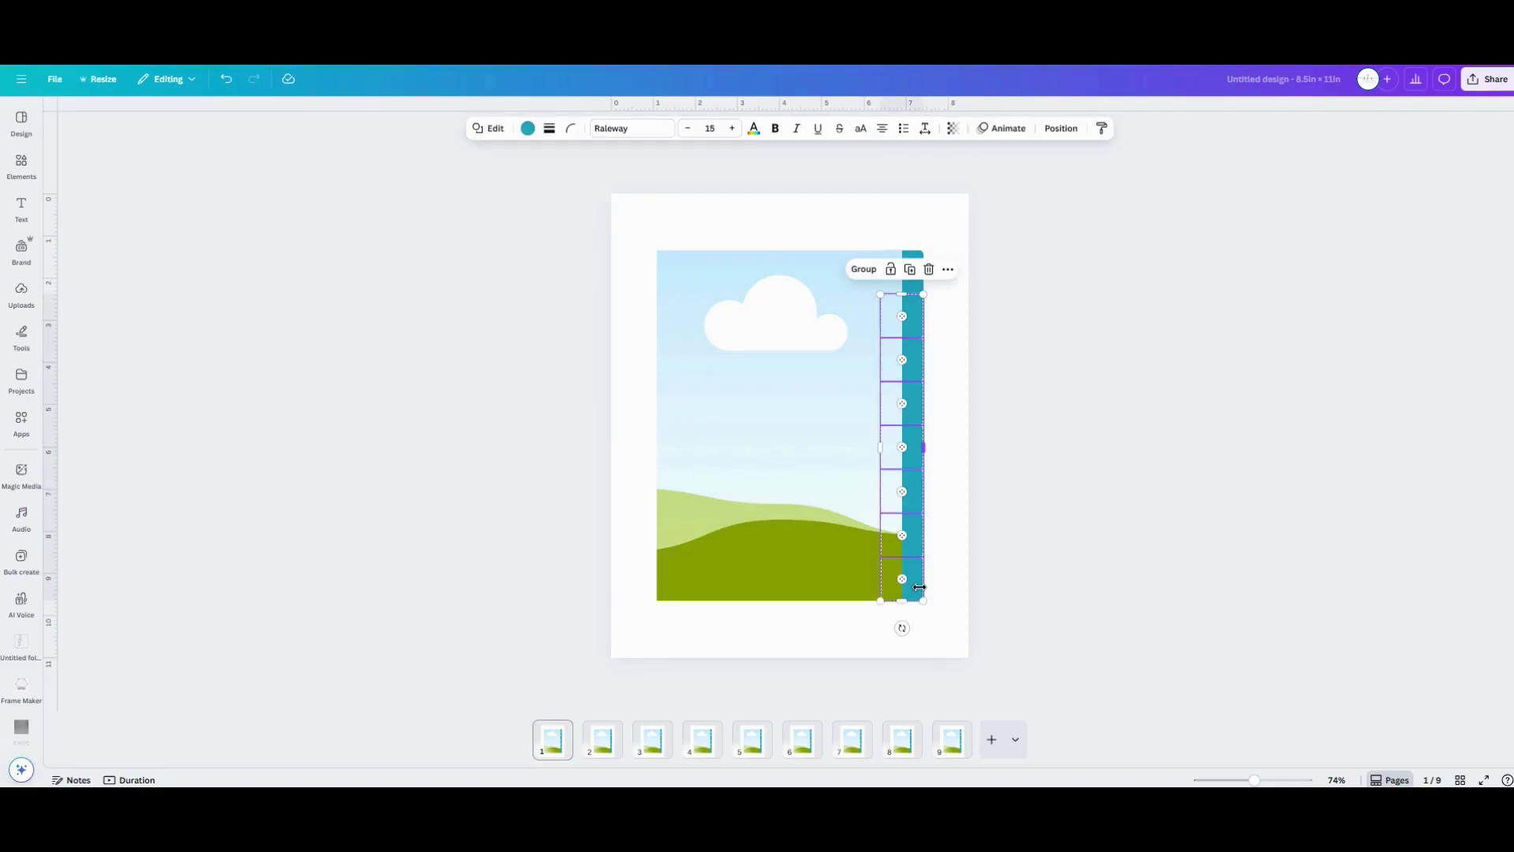
left_click(602, 739)
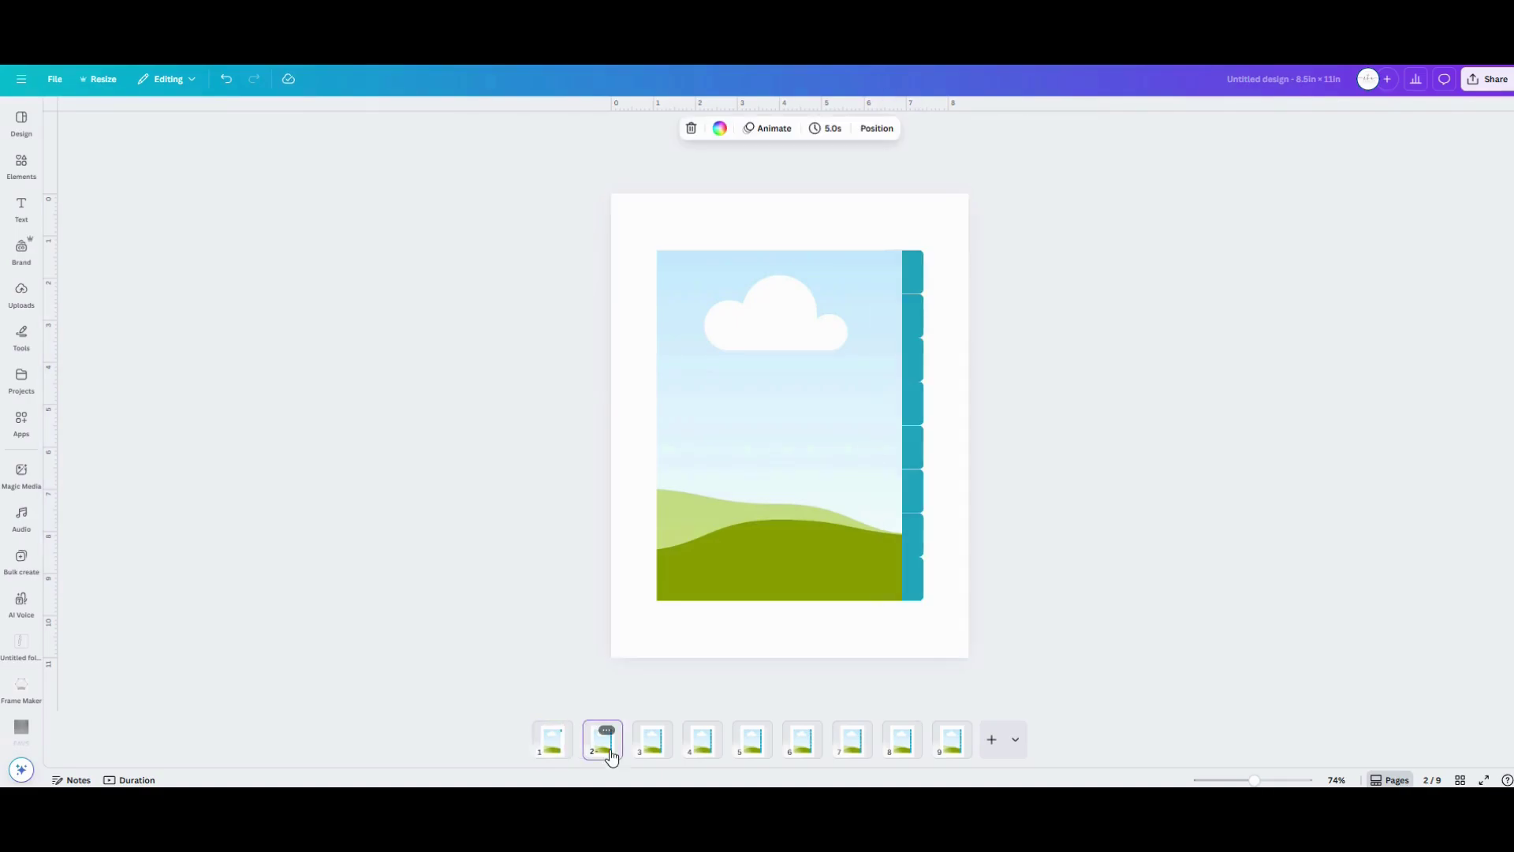
left_click(915, 275)
key("Delete")
left_click_drag(937, 357, 921, 615)
key("Delete")
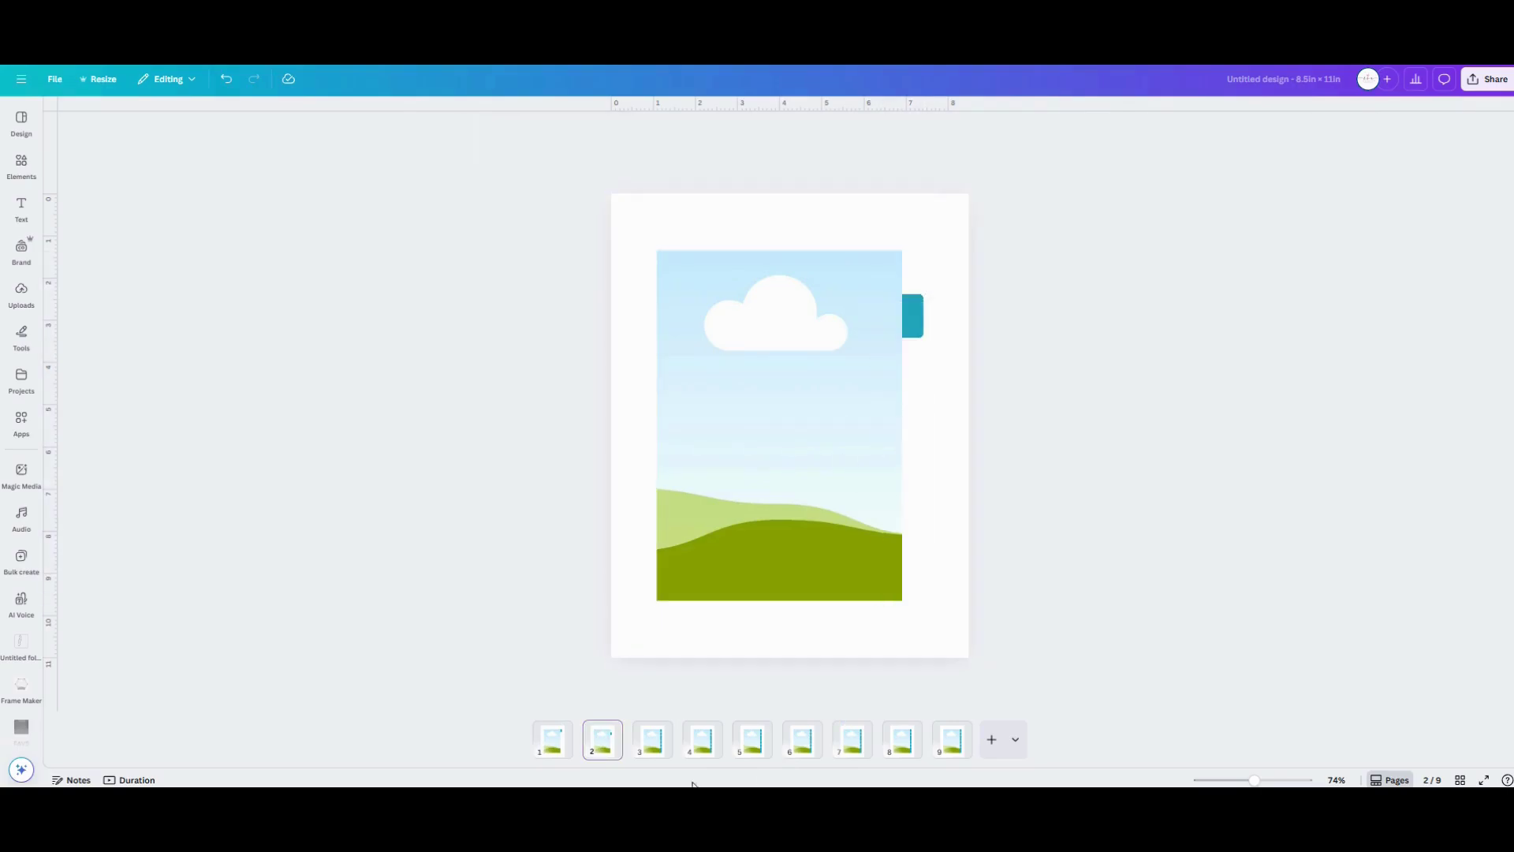
On page 3, delete the top two tabs and those below, keeping the third.
left_click(649, 754)
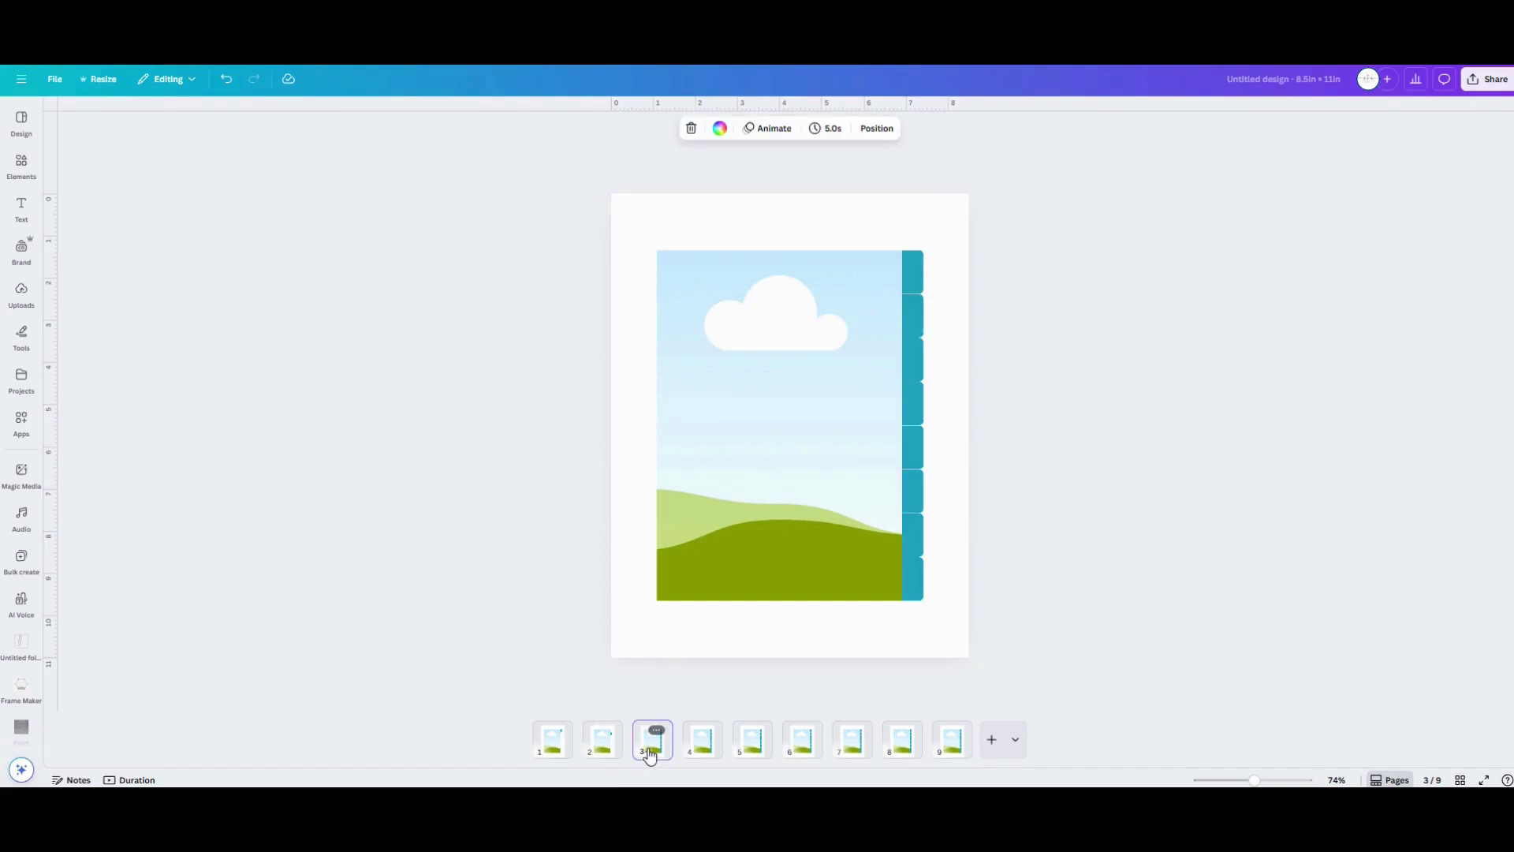
left_click(920, 288)
left_click(922, 316, "shift")
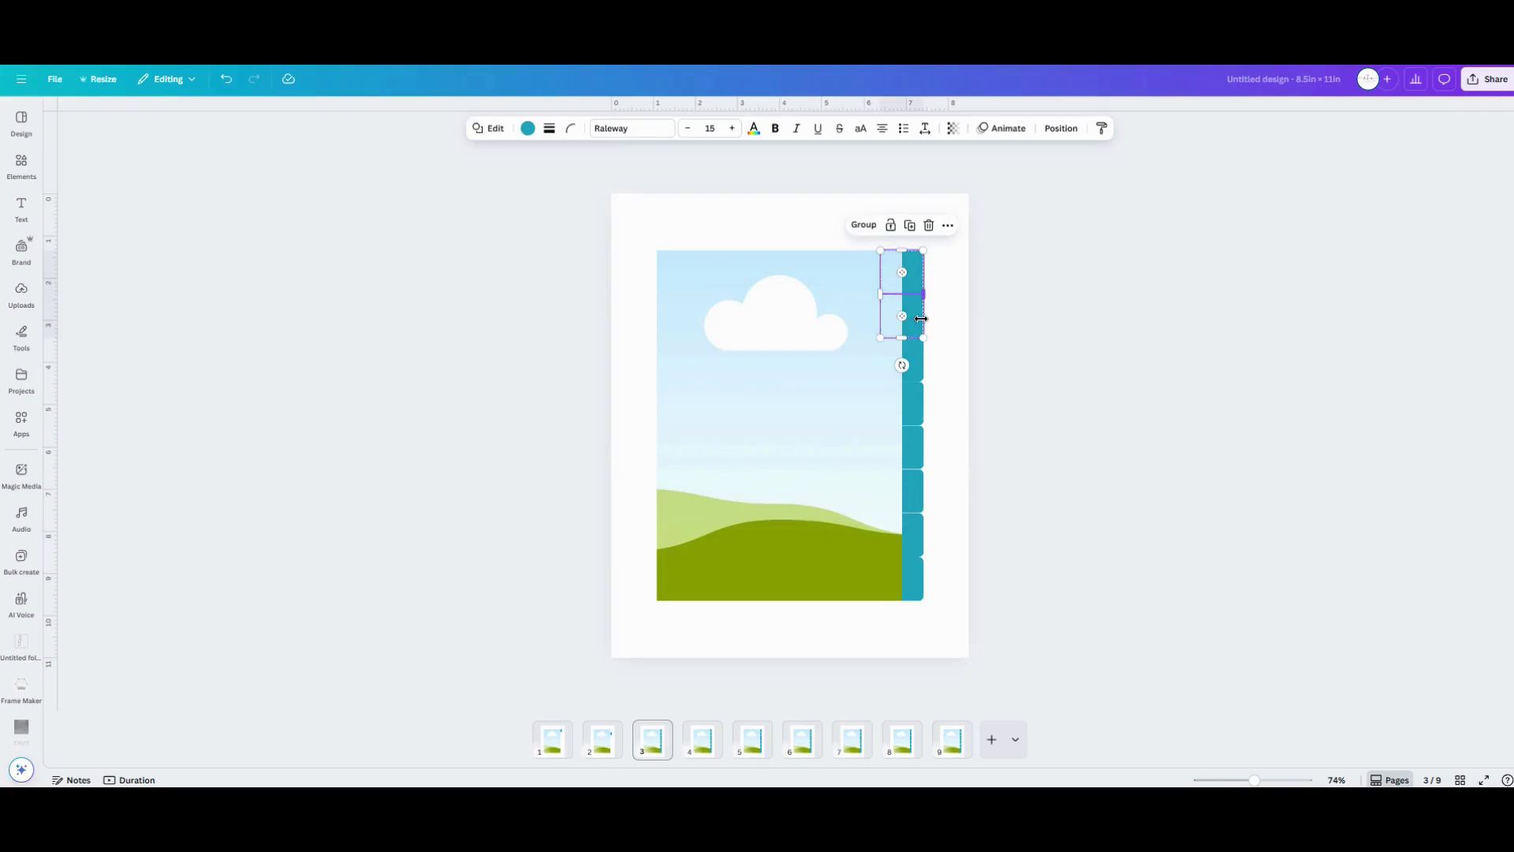
key("Delete")
left_click_drag(951, 402, 917, 605)
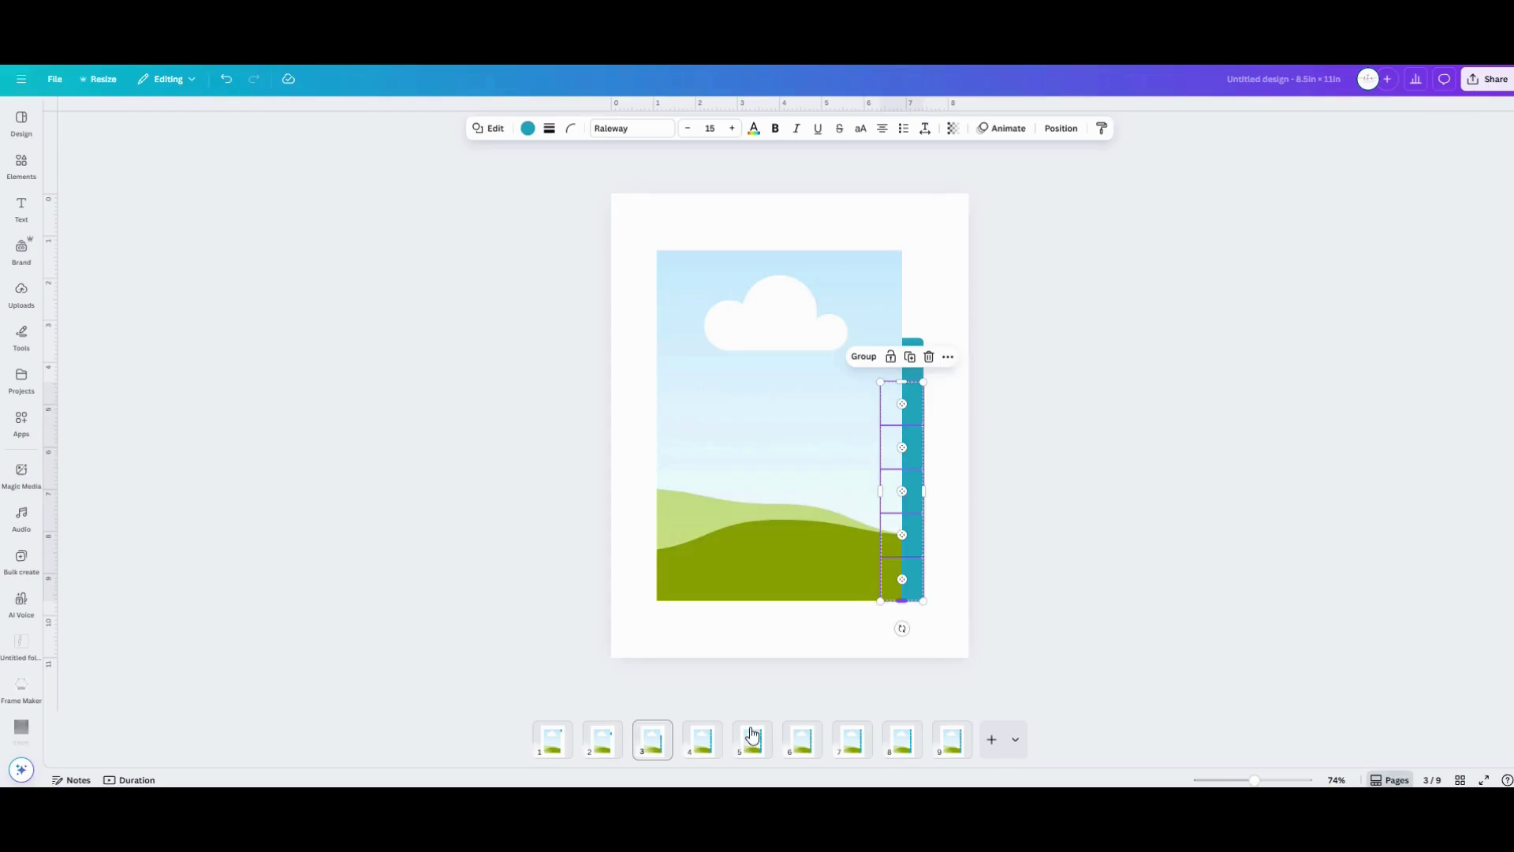
key("Delete")
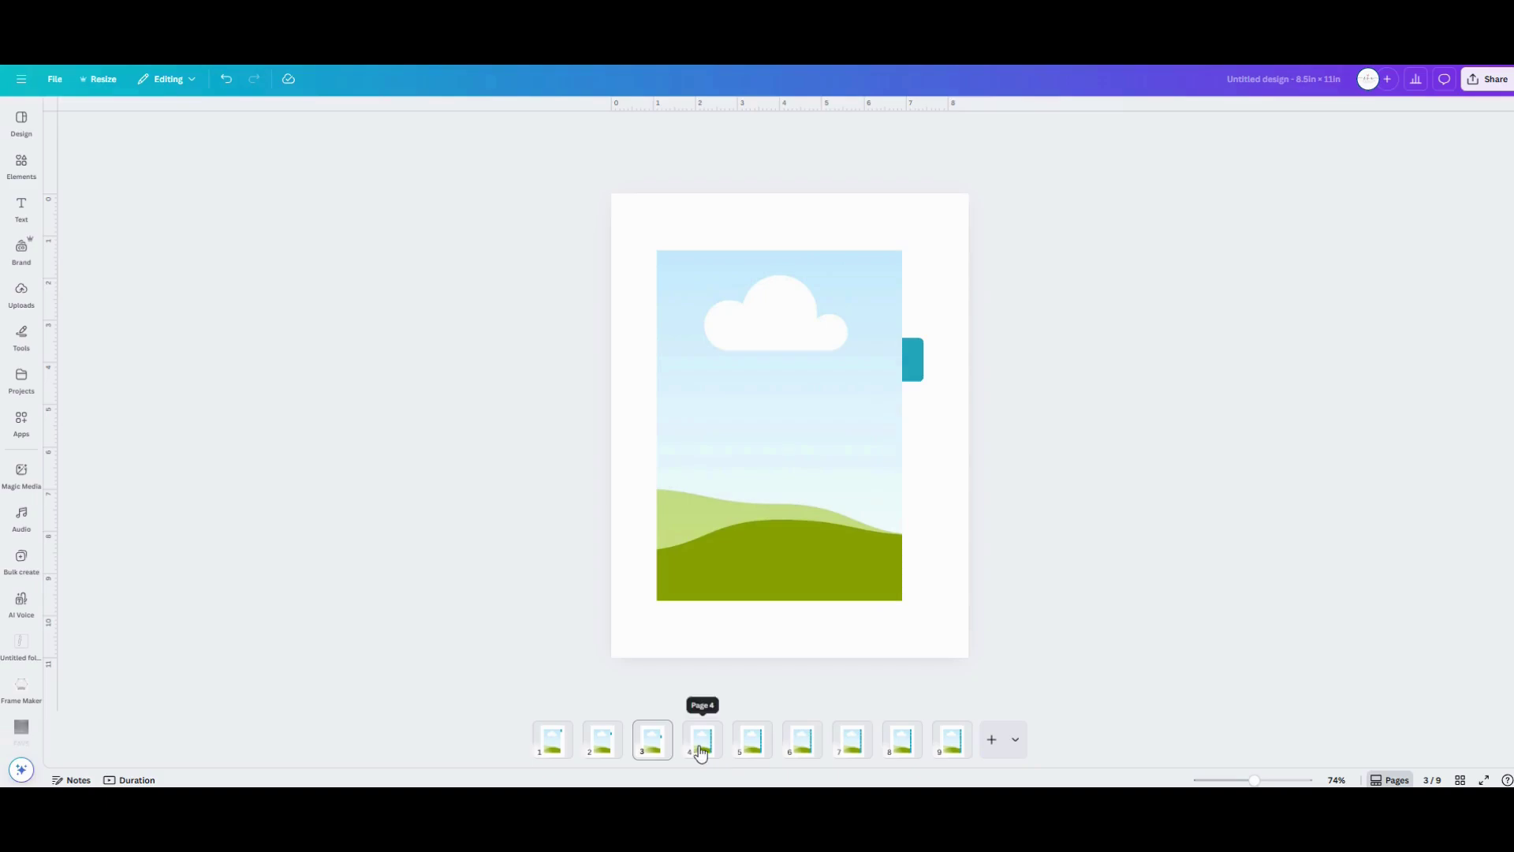
Keep only the fourth tab on page 4 and the fifth tab on page 5.
left_click(701, 753)
left_click(916, 602)
key("Delete")
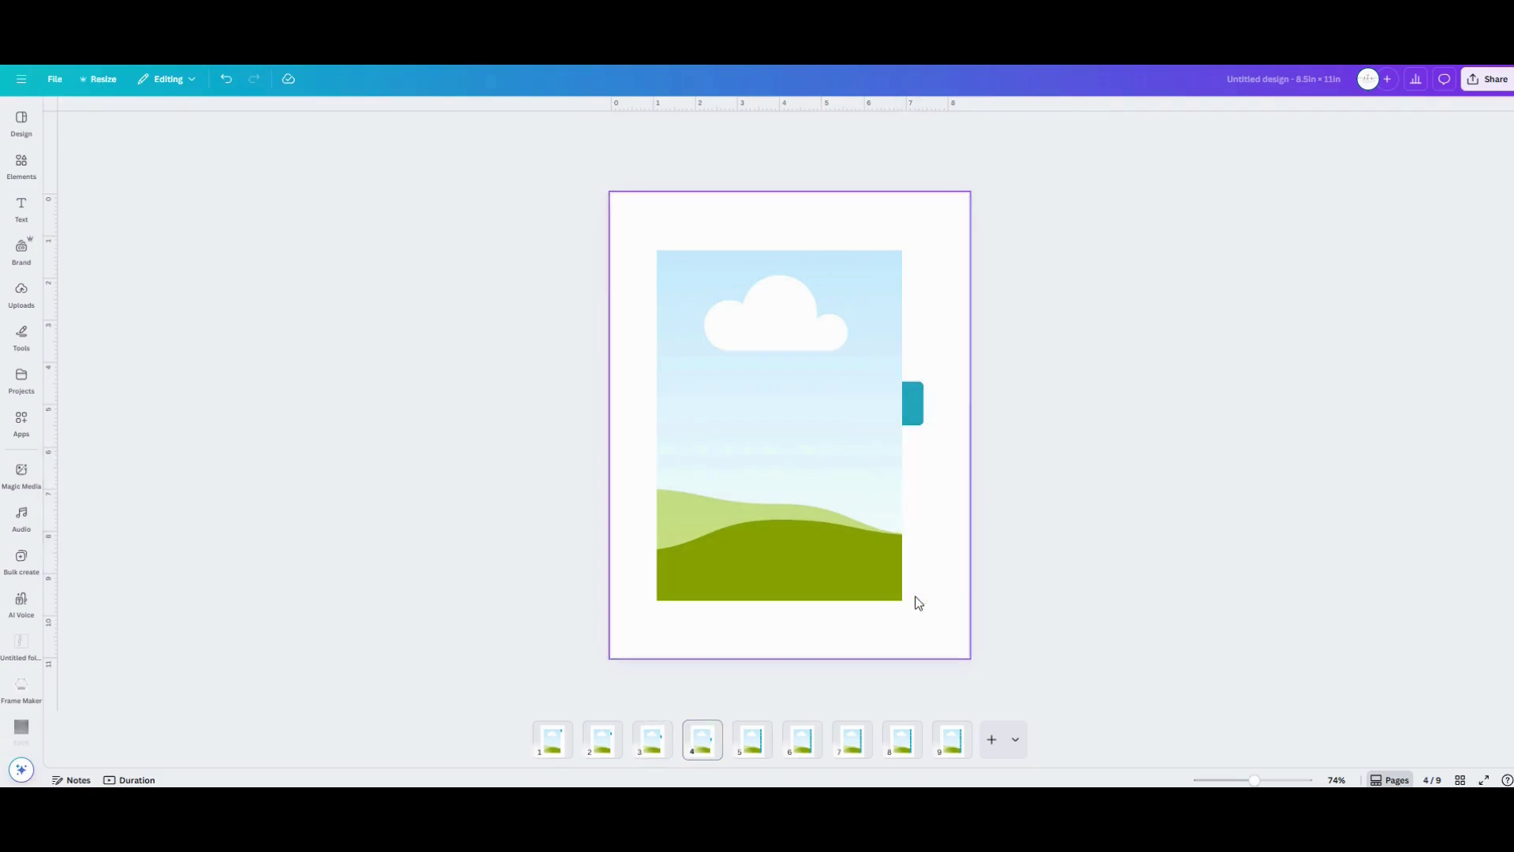
left_click(748, 746)
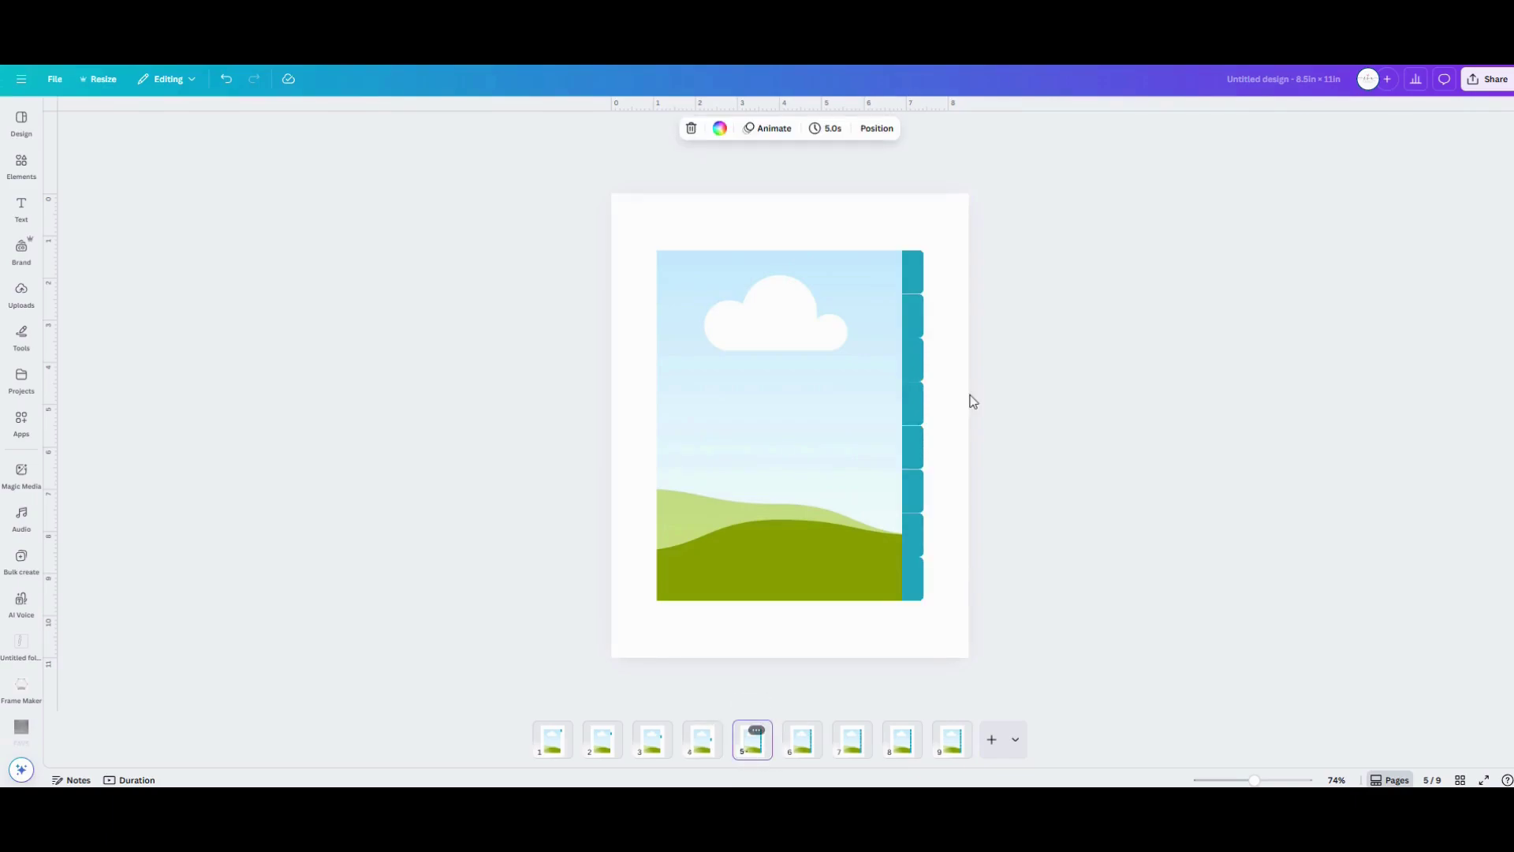
left_click_drag(950, 269, 915, 418)
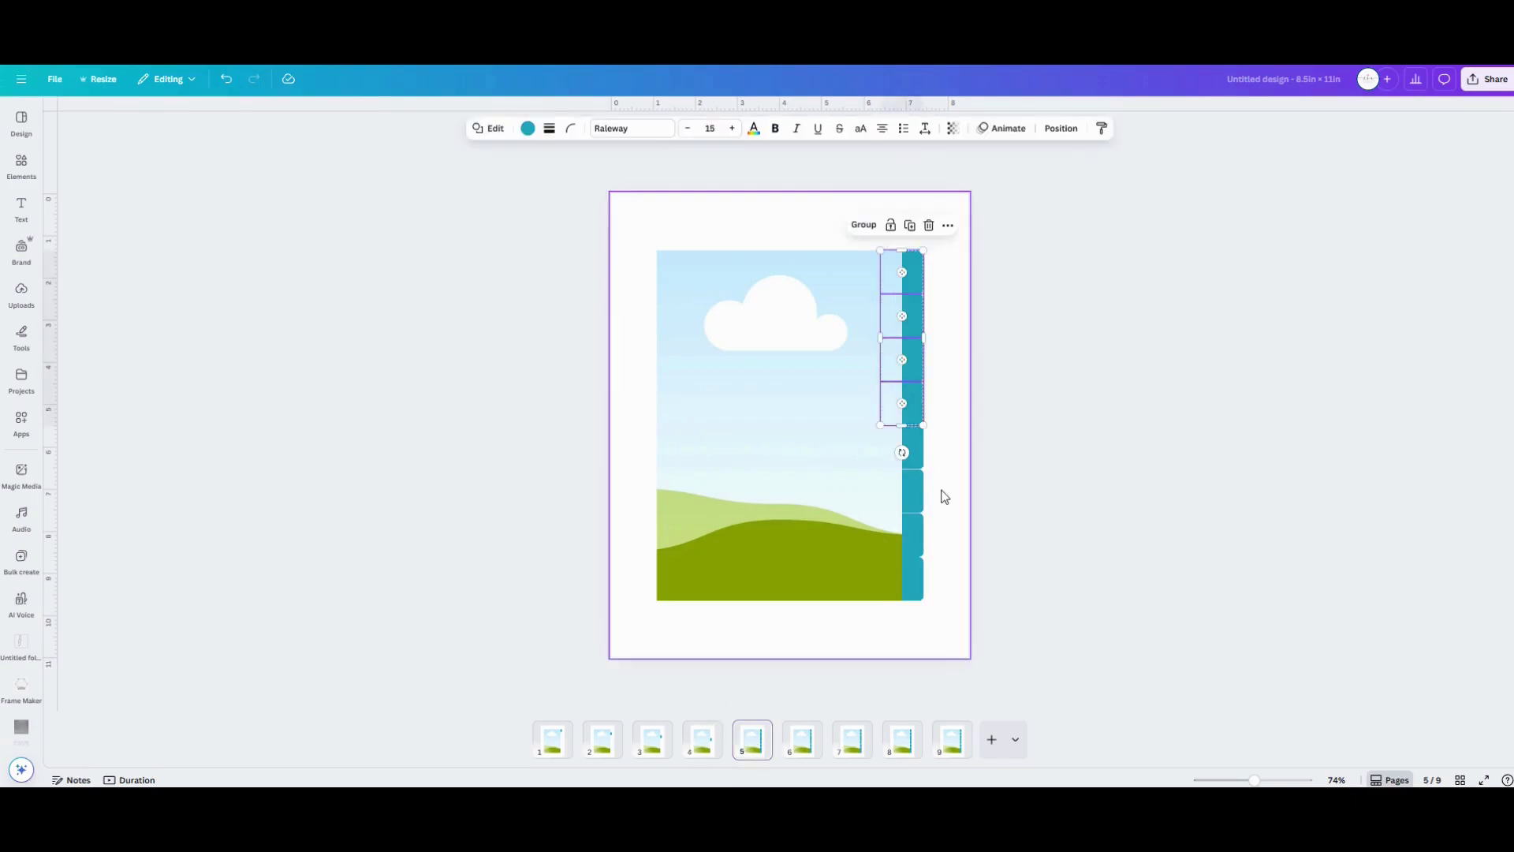
key("Delete")
left_click_drag(937, 470, 882, 601)
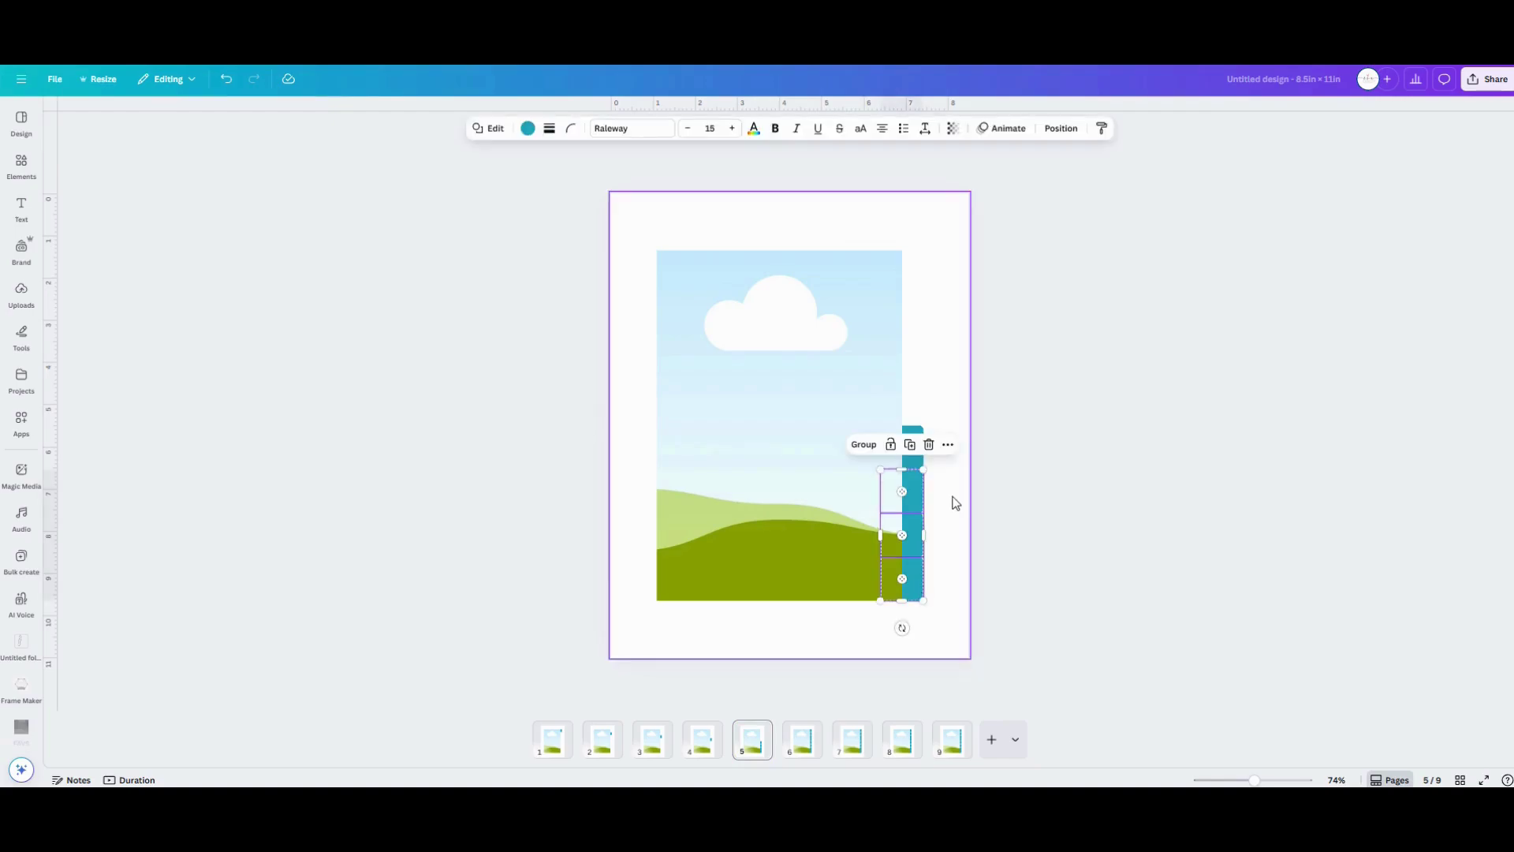
key("Delete")
On page 6, remove the top five tabs so the sixth tab remains.
left_click(804, 732)
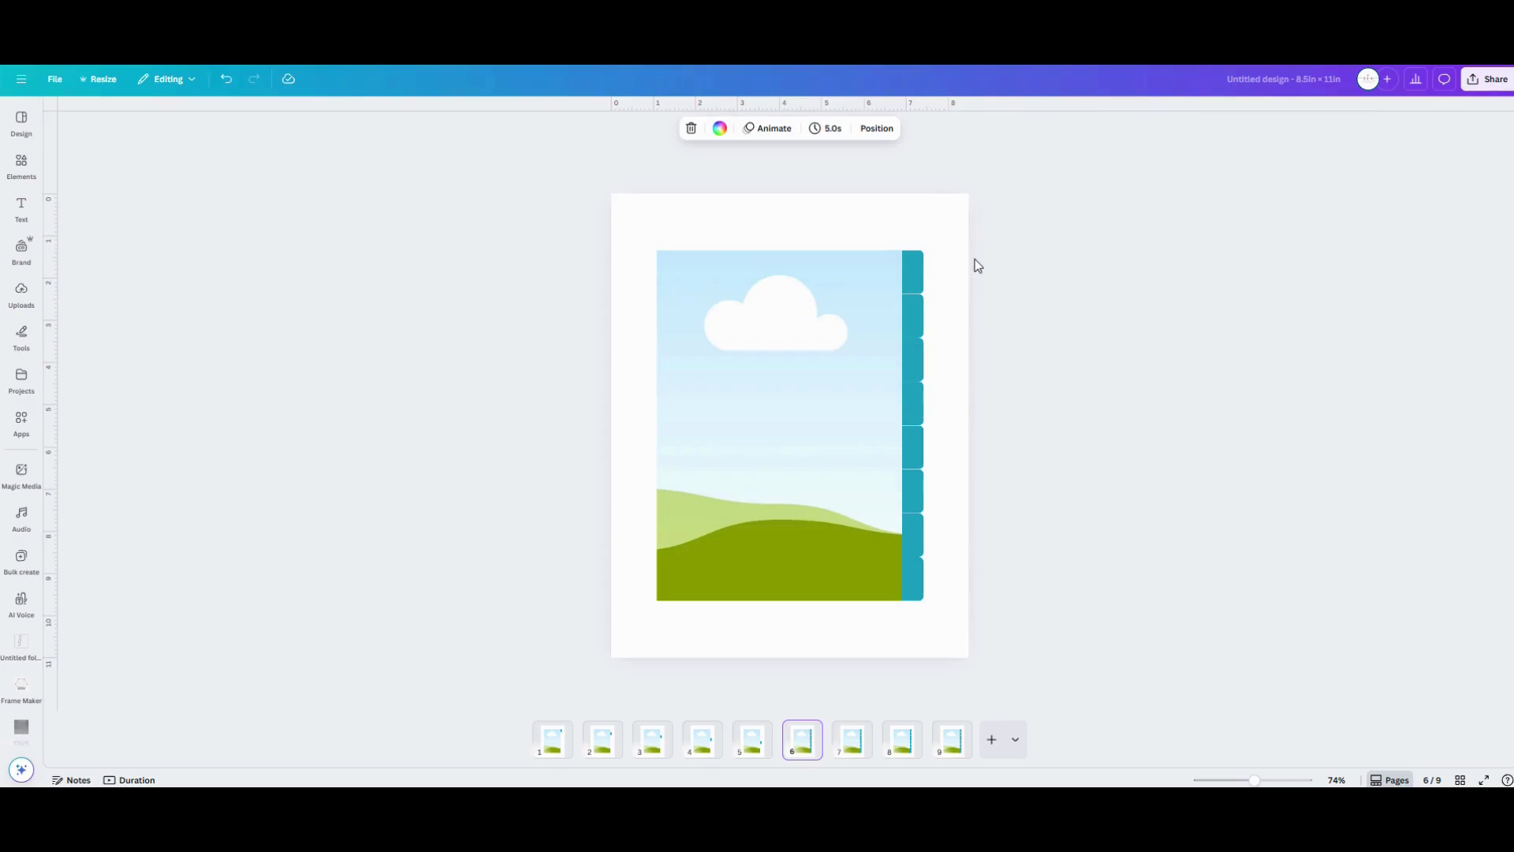
left_click_drag(930, 261, 915, 462)
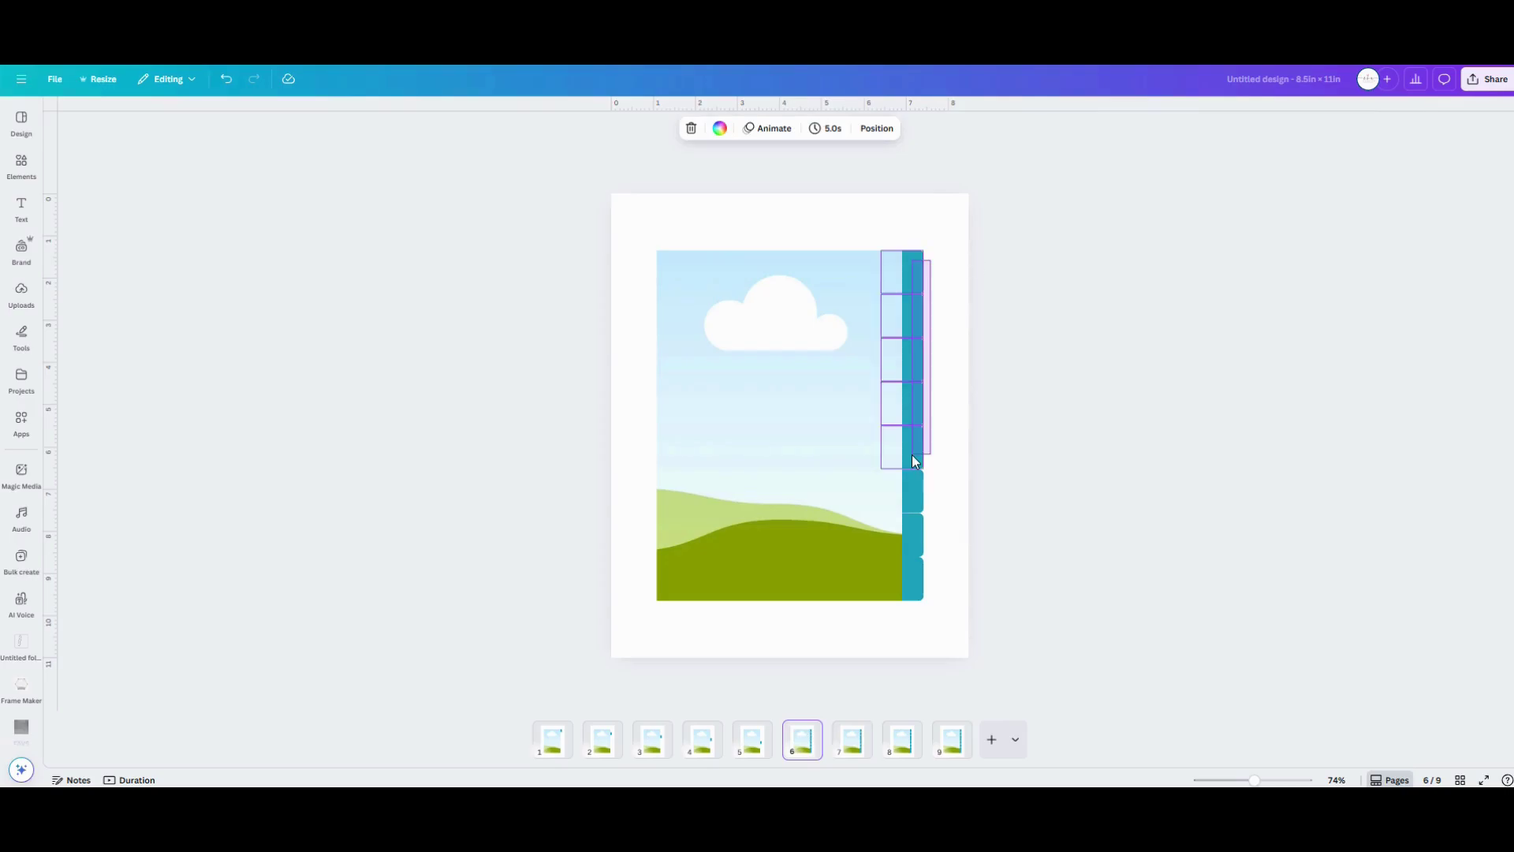
key("Delete")
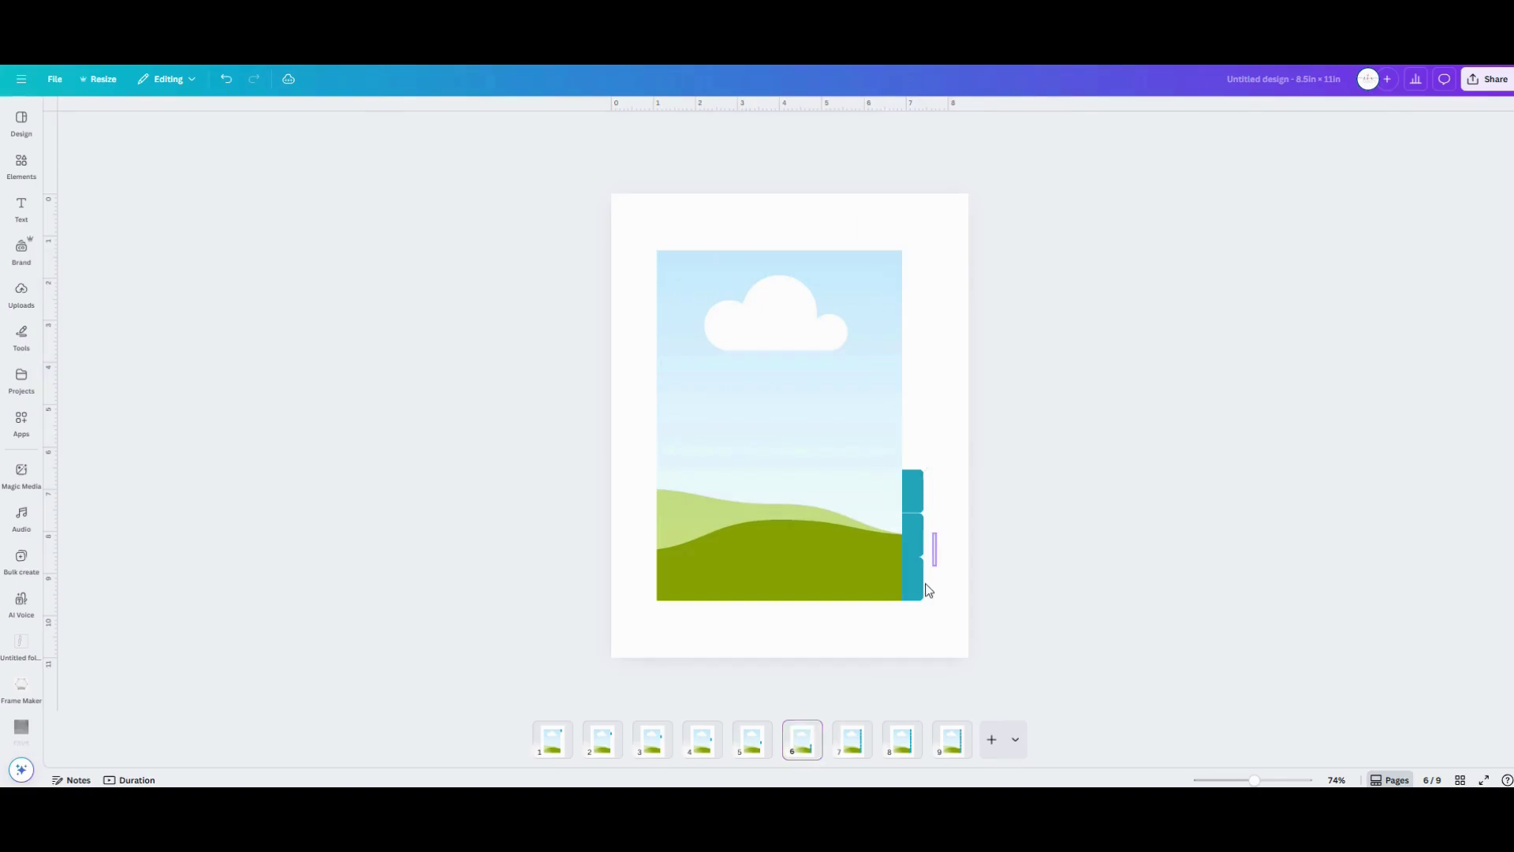
left_click_drag(927, 590, 923, 593)
scroll(915, 544, "down", 3)
Keep only the seventh tab on page 7 and the bottom tab on page 8.
left_click_drag(913, 493, 911, 273)
key("Delete")
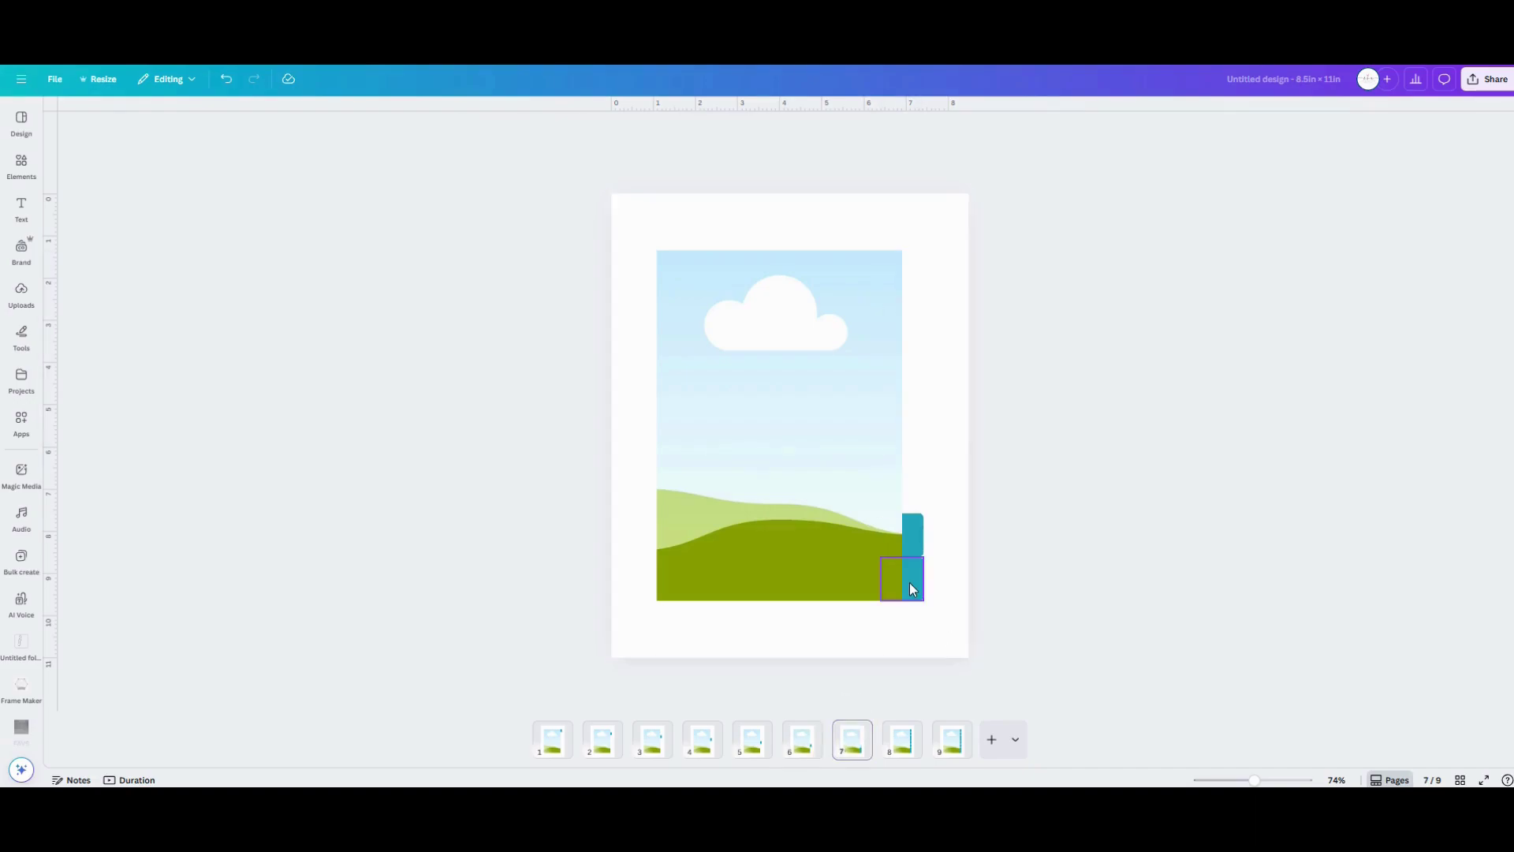
left_click(910, 590)
key("Delete")
left_click(889, 757)
left_click_drag(943, 537, 912, 239)
key("Delete")
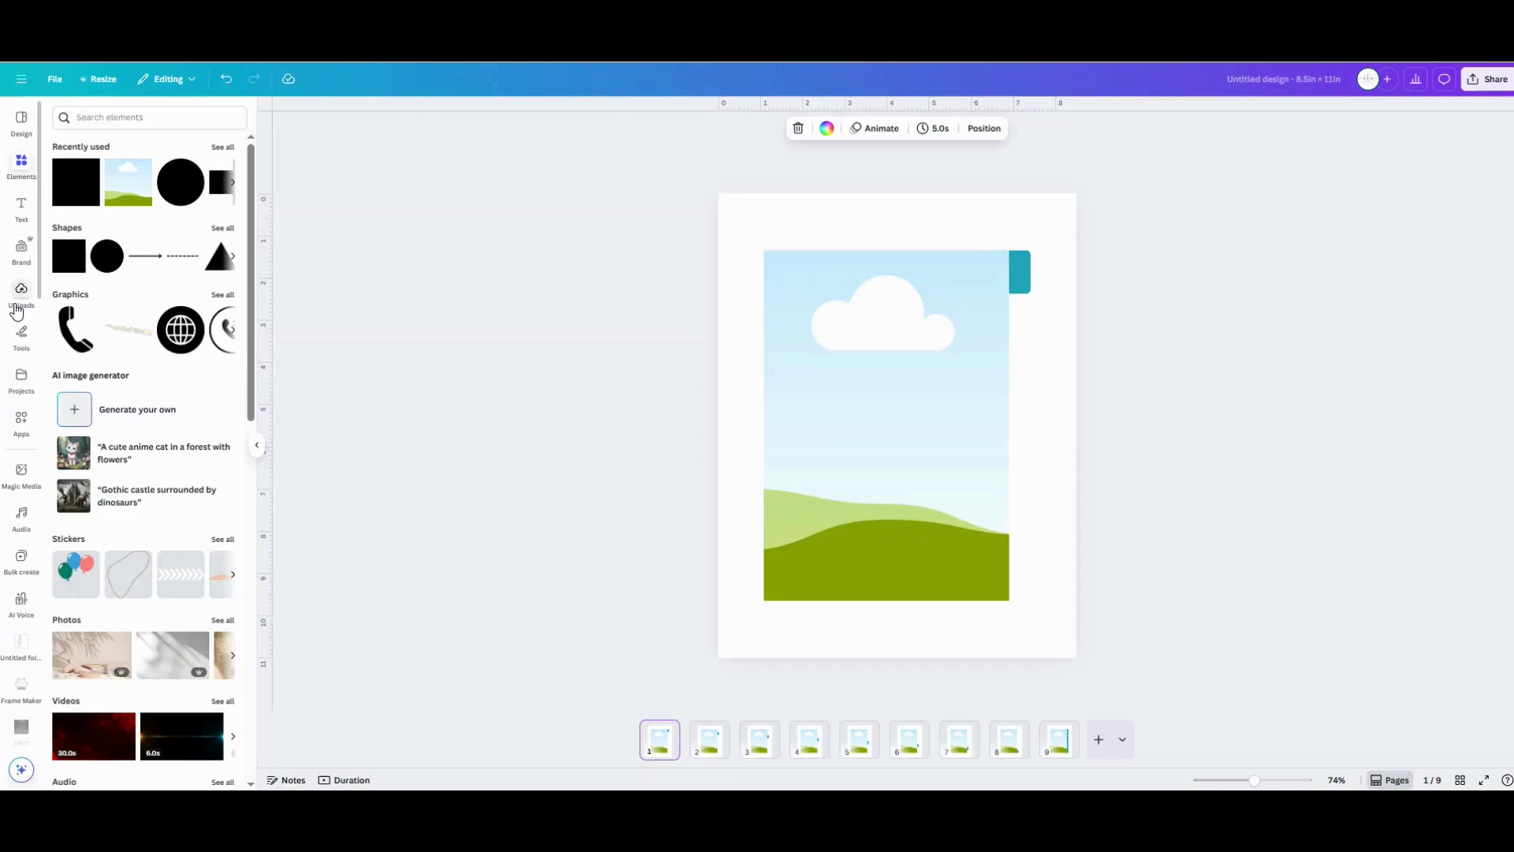
Drag the first uploaded cat illustration into page 1's landscape picture frame.
left_click(18, 310)
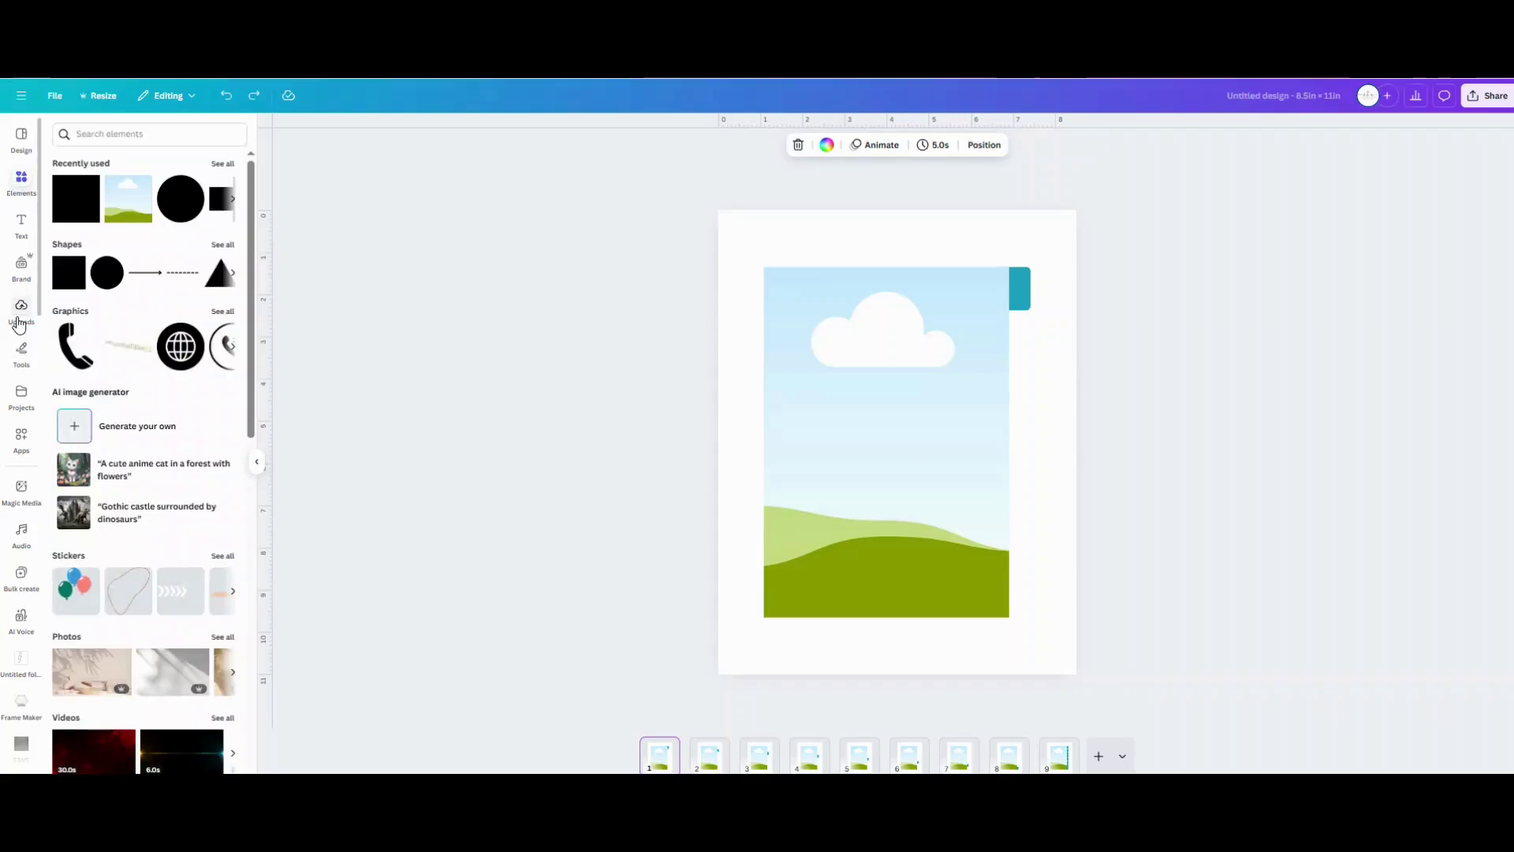
left_click(135, 132)
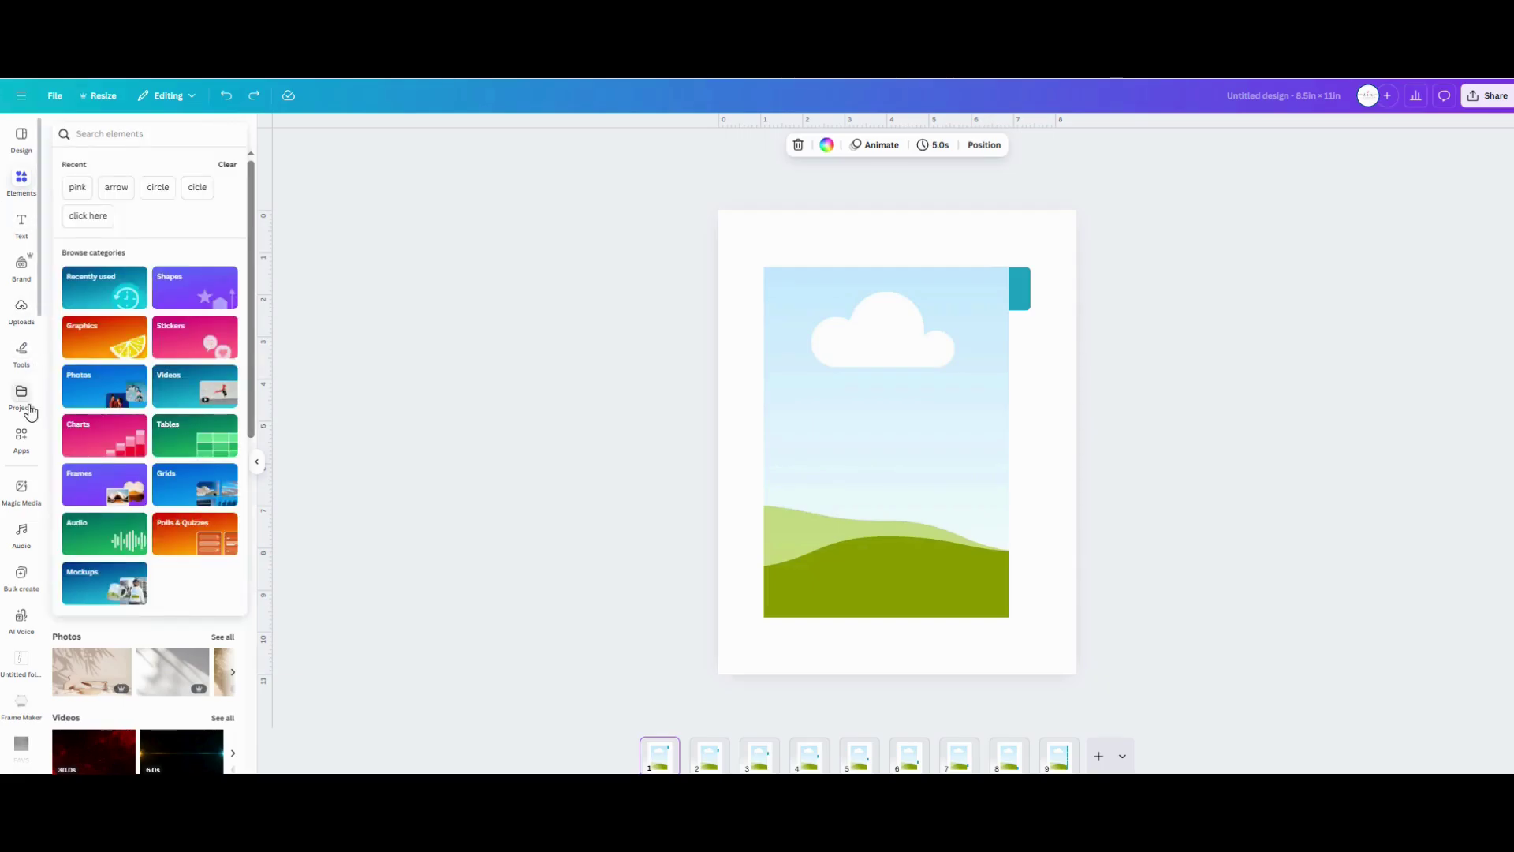
left_click(26, 313)
left_click(26, 314)
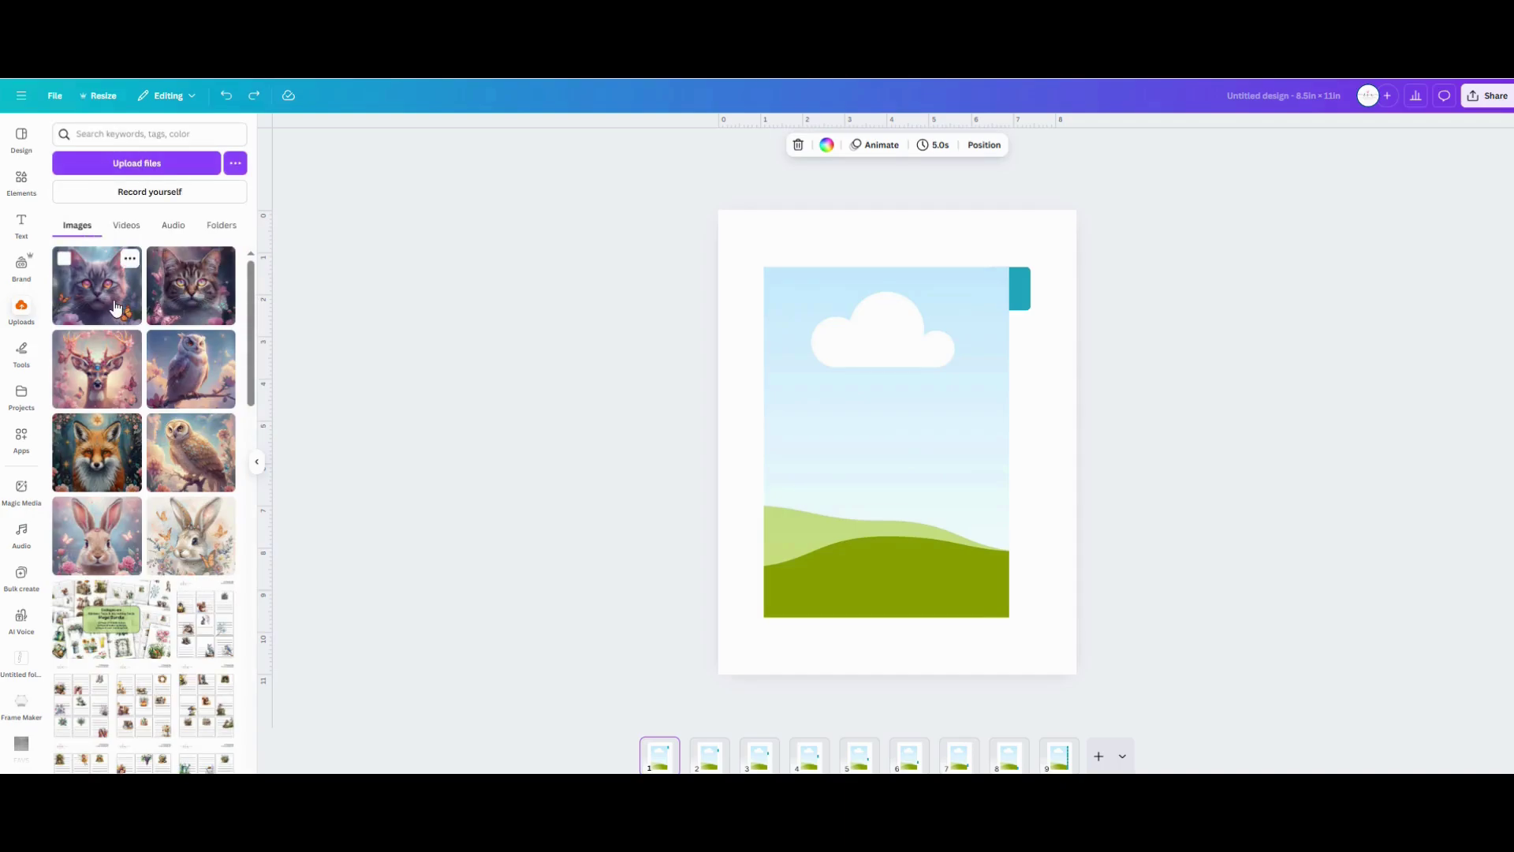
left_click_drag(116, 308, 825, 419)
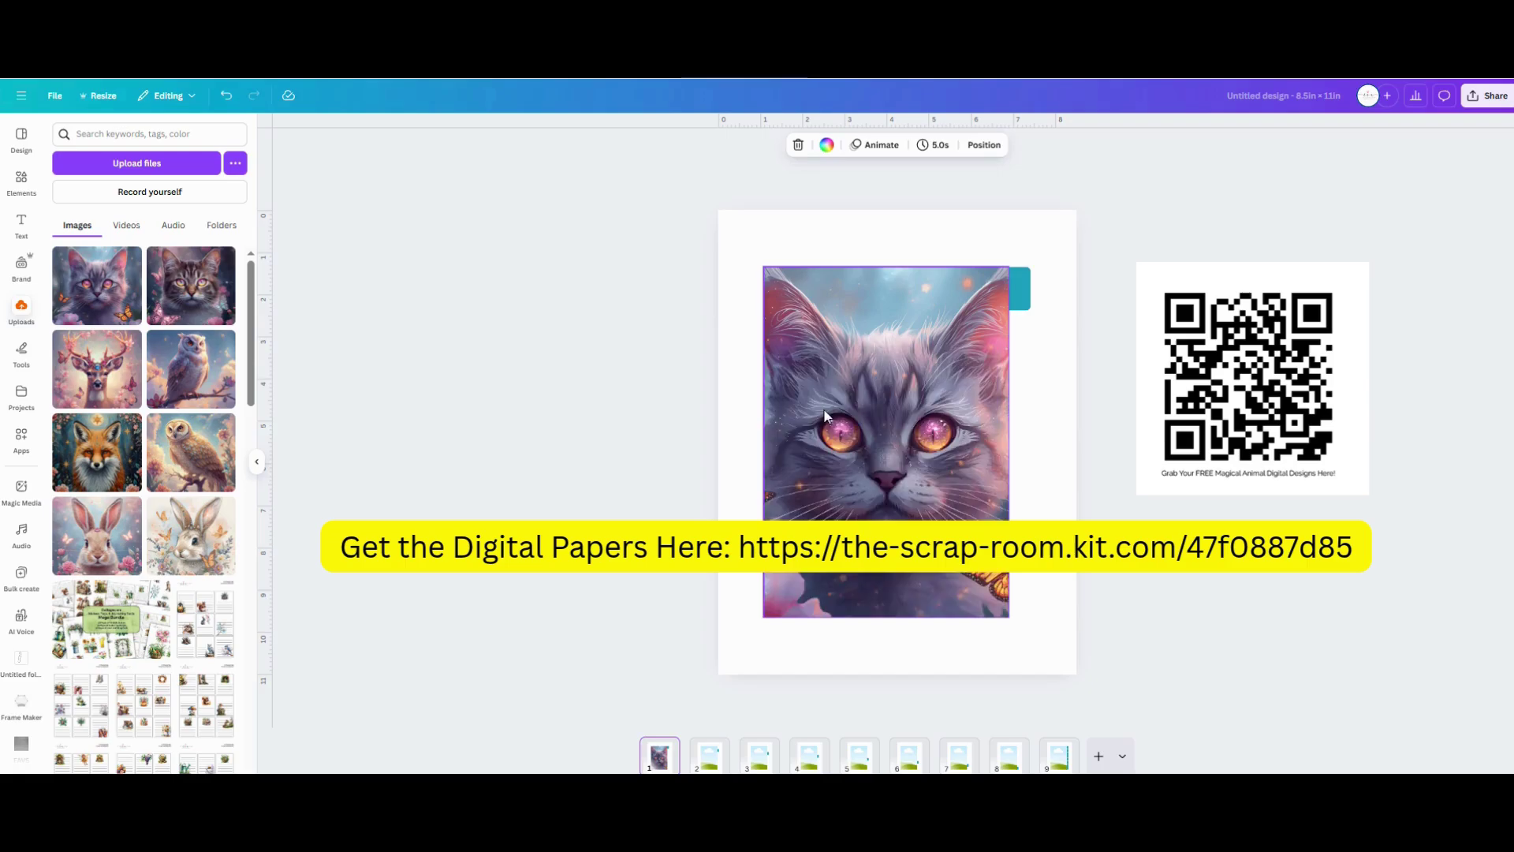
Recolour page 1's tab pink #EE95D1 sampled from the cat's eye, then go to page 2.
left_click(1022, 310)
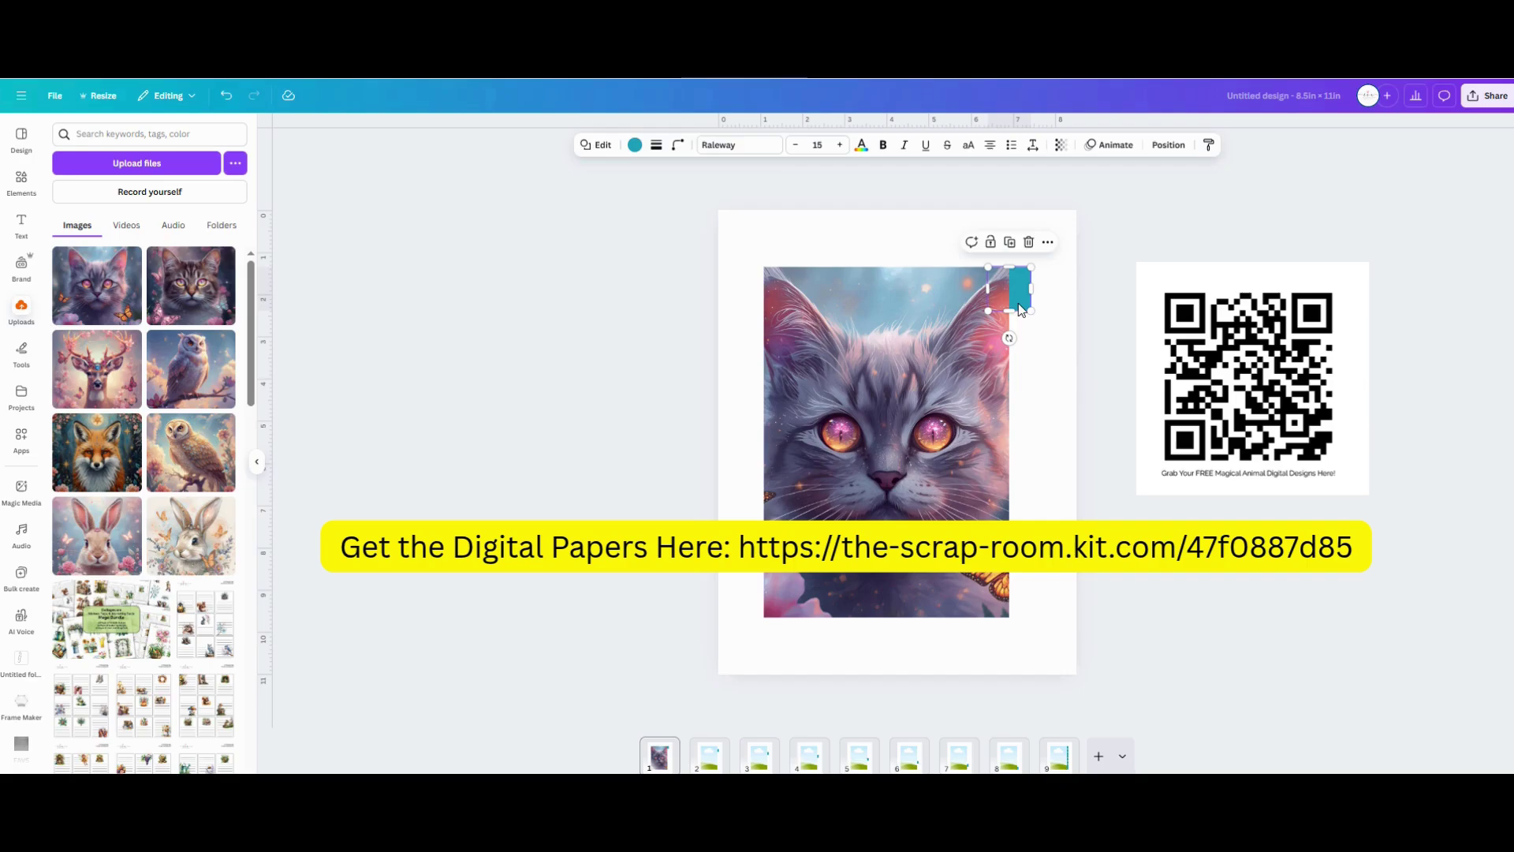
left_click(635, 145)
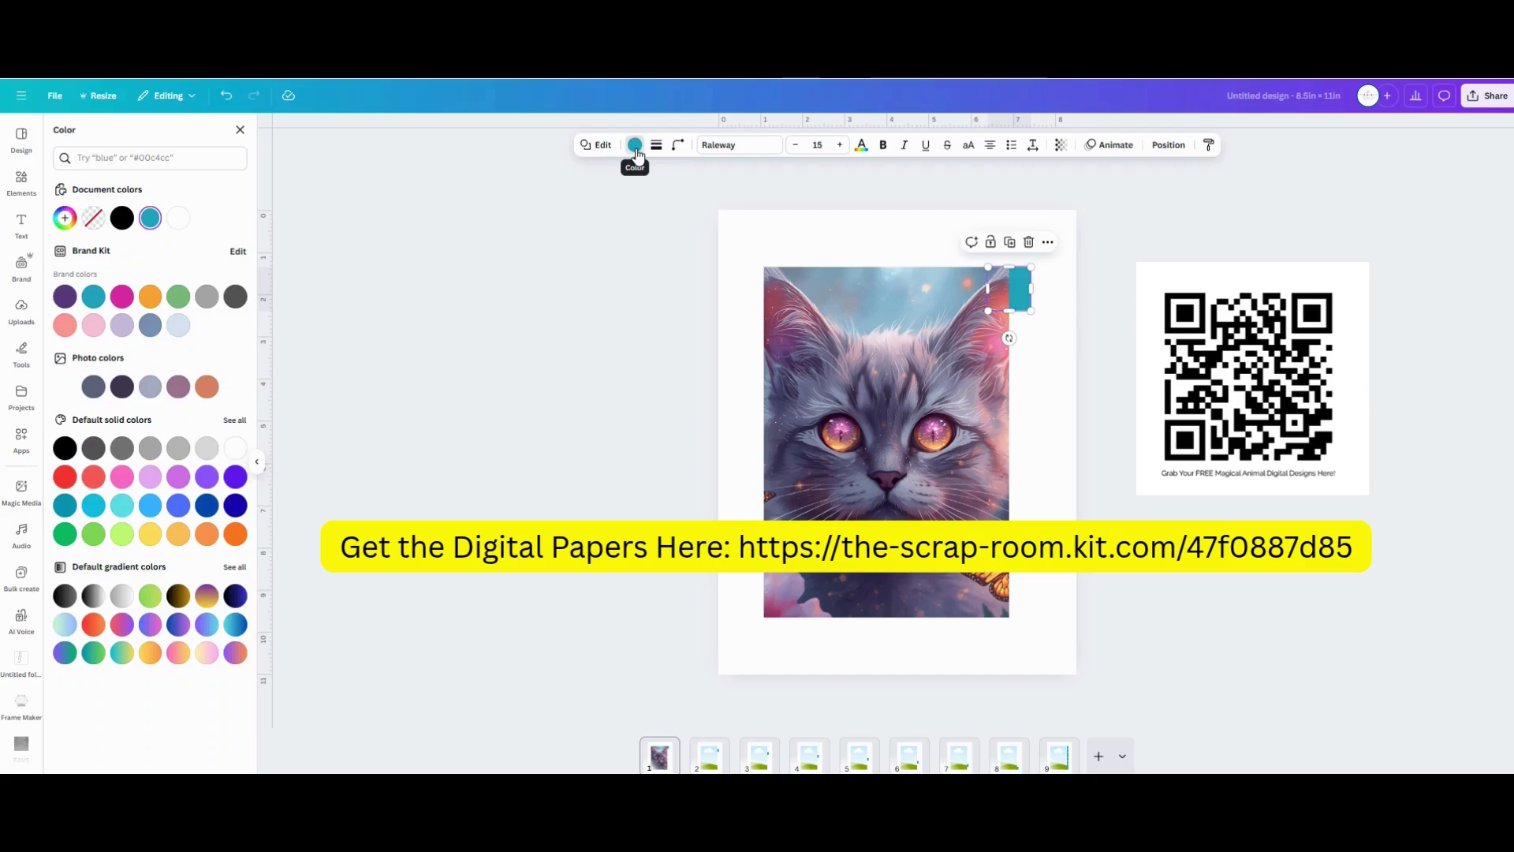
left_click(66, 221)
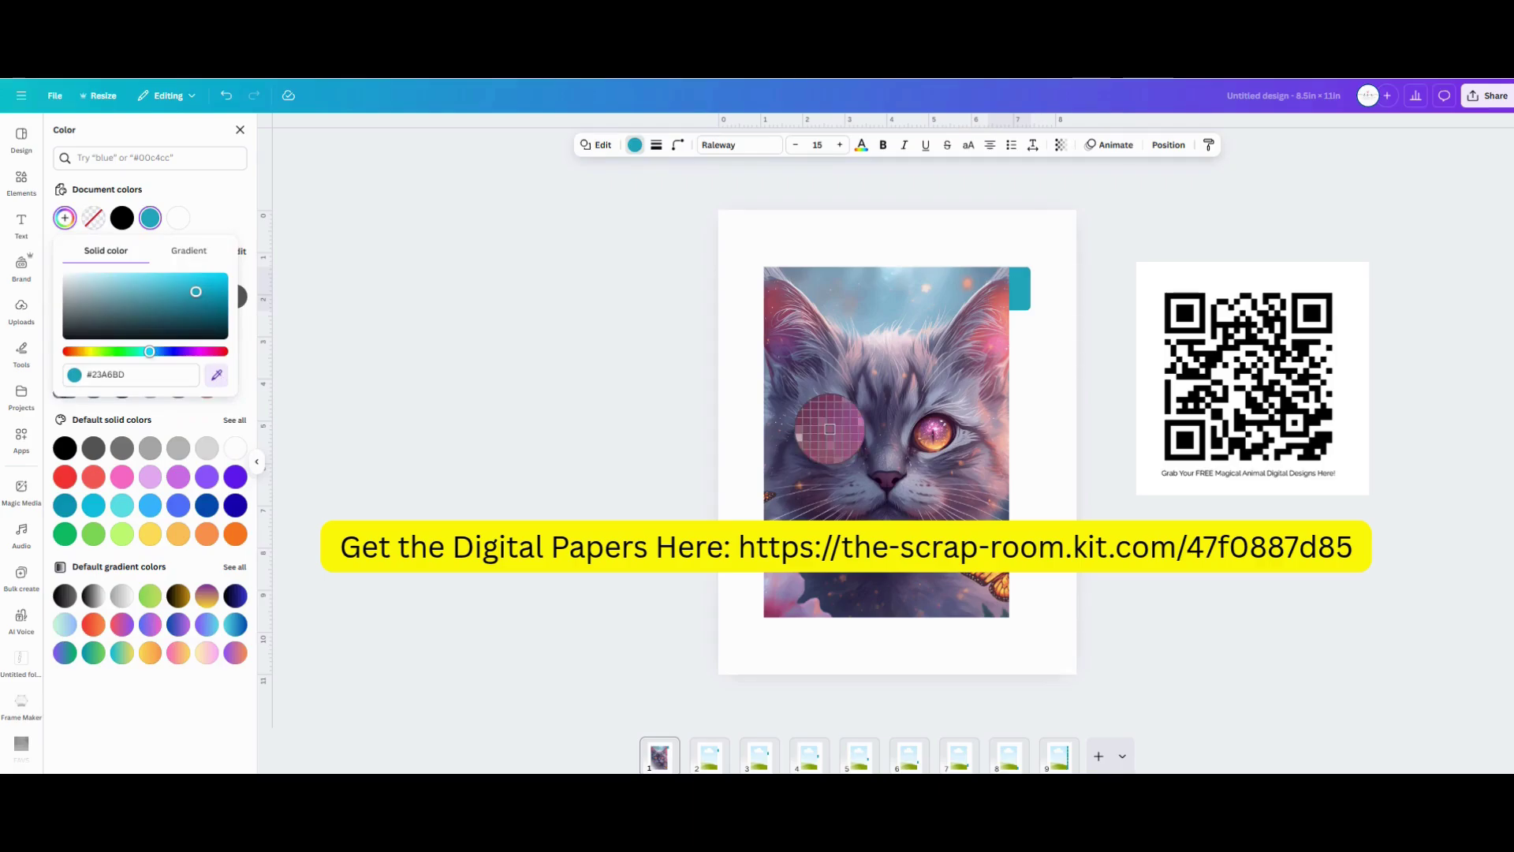
left_click(840, 429)
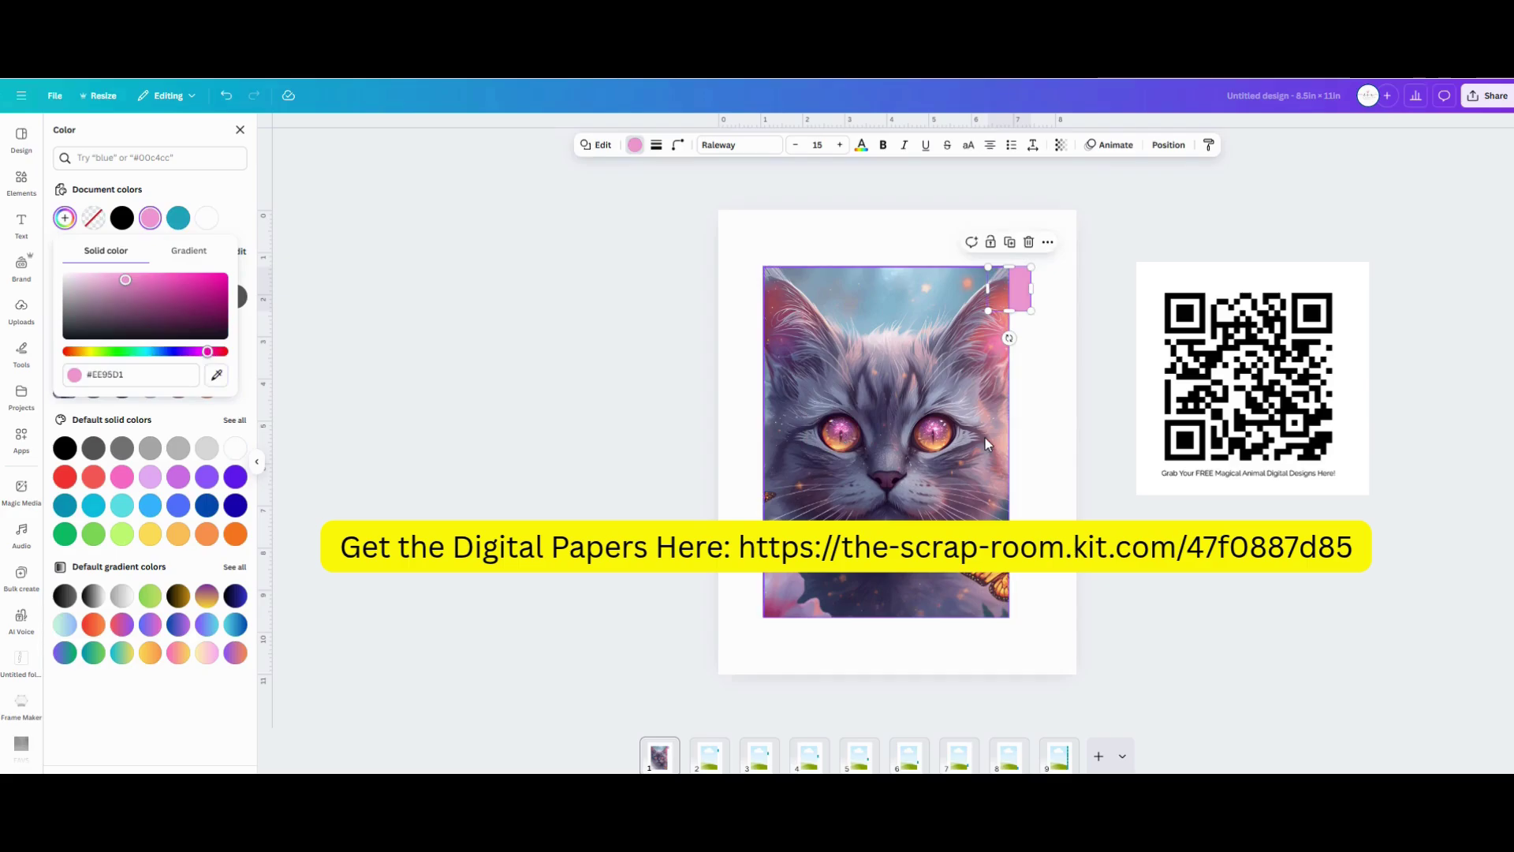
left_click(1028, 497)
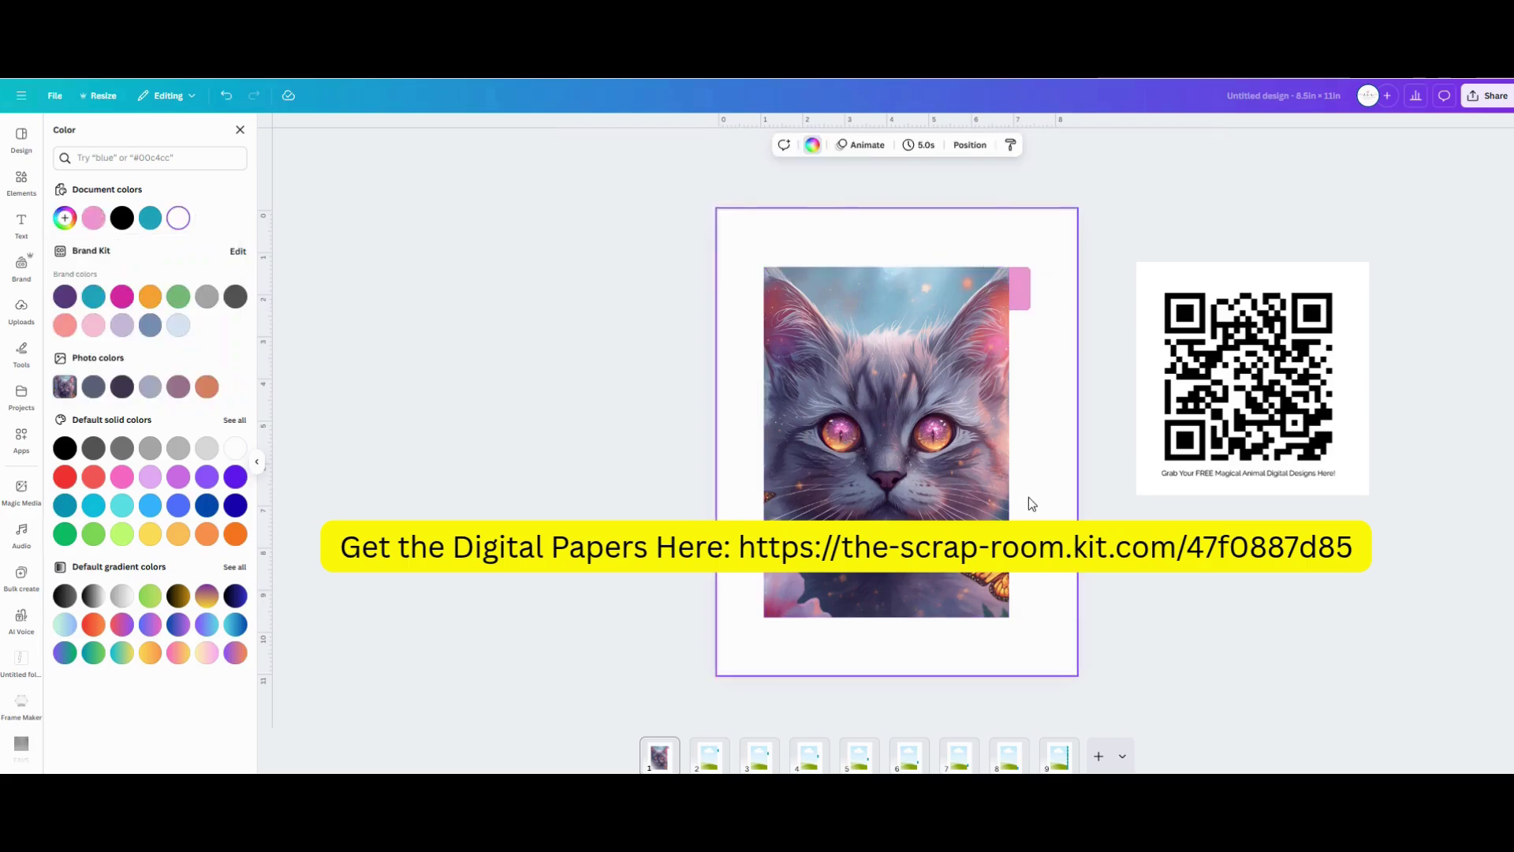
left_click(710, 756)
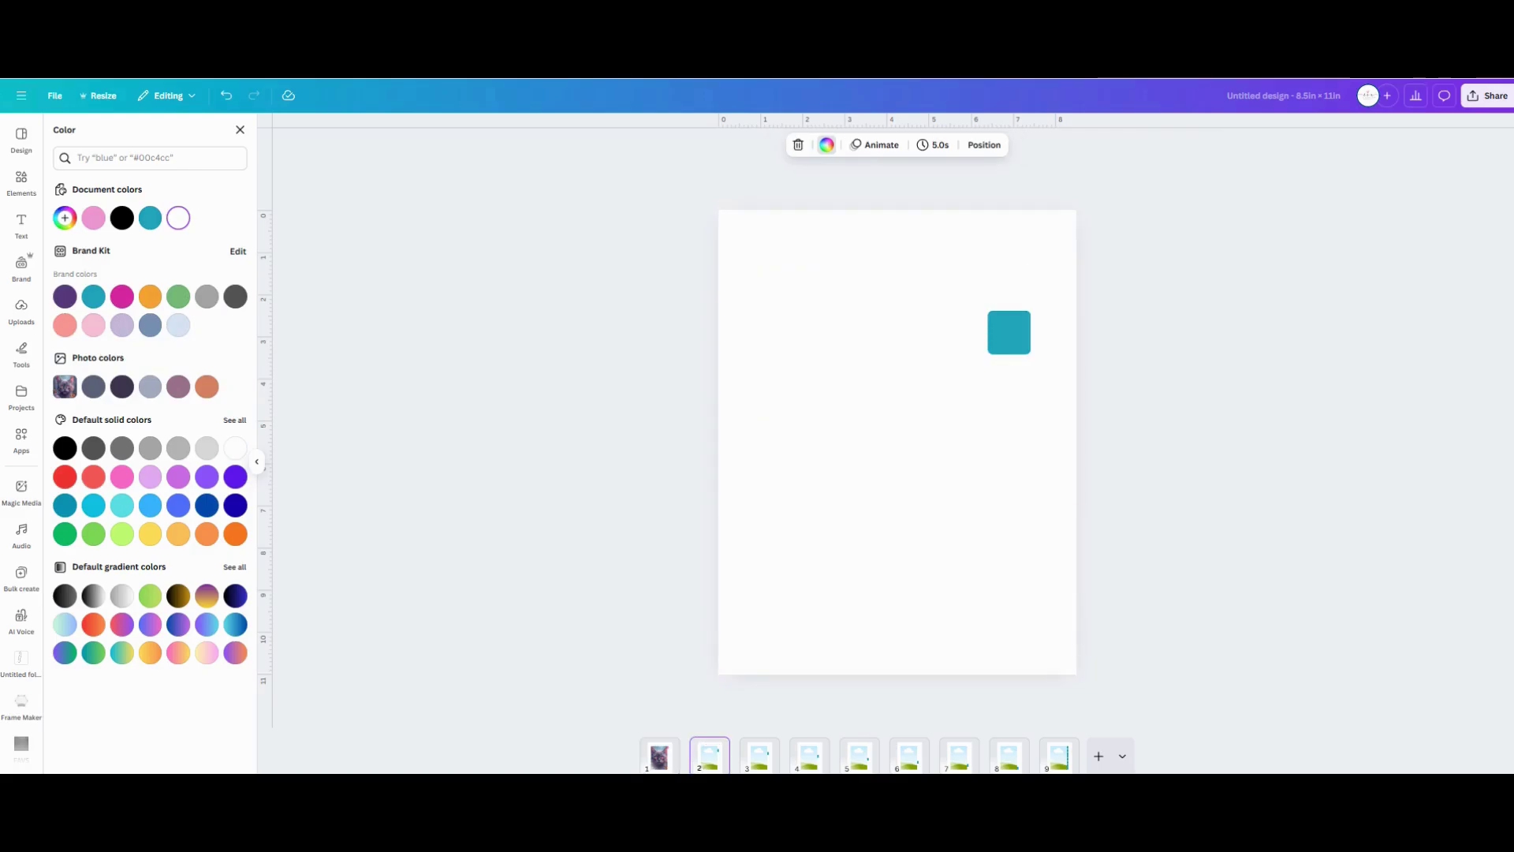
Place the owl image on page 2 and make its tab peach, sampled from the owl.
left_click(20, 311)
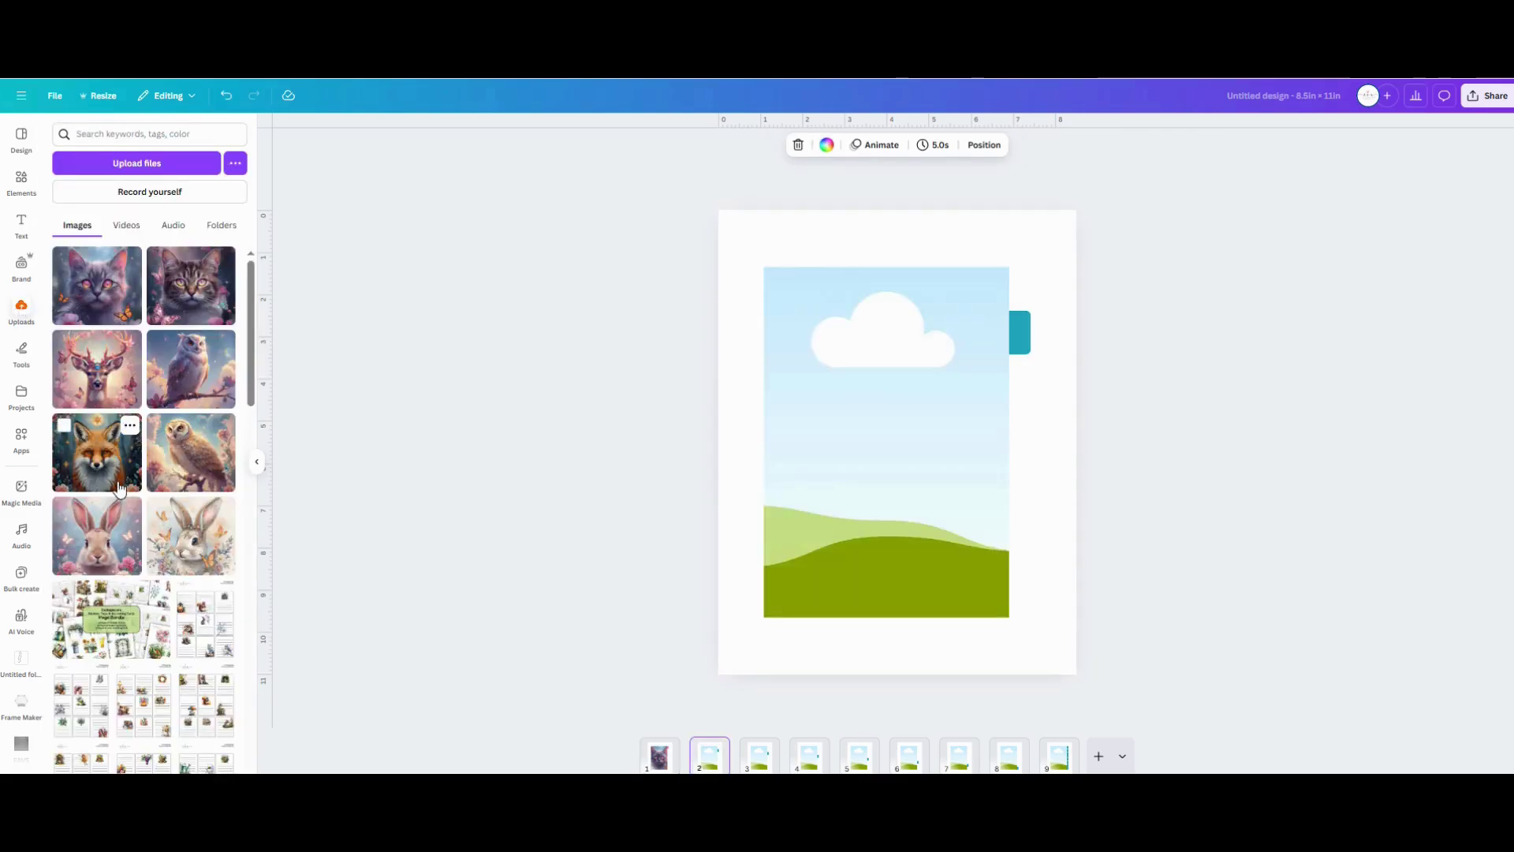
left_click_drag(190, 369, 868, 419)
left_click(1020, 332)
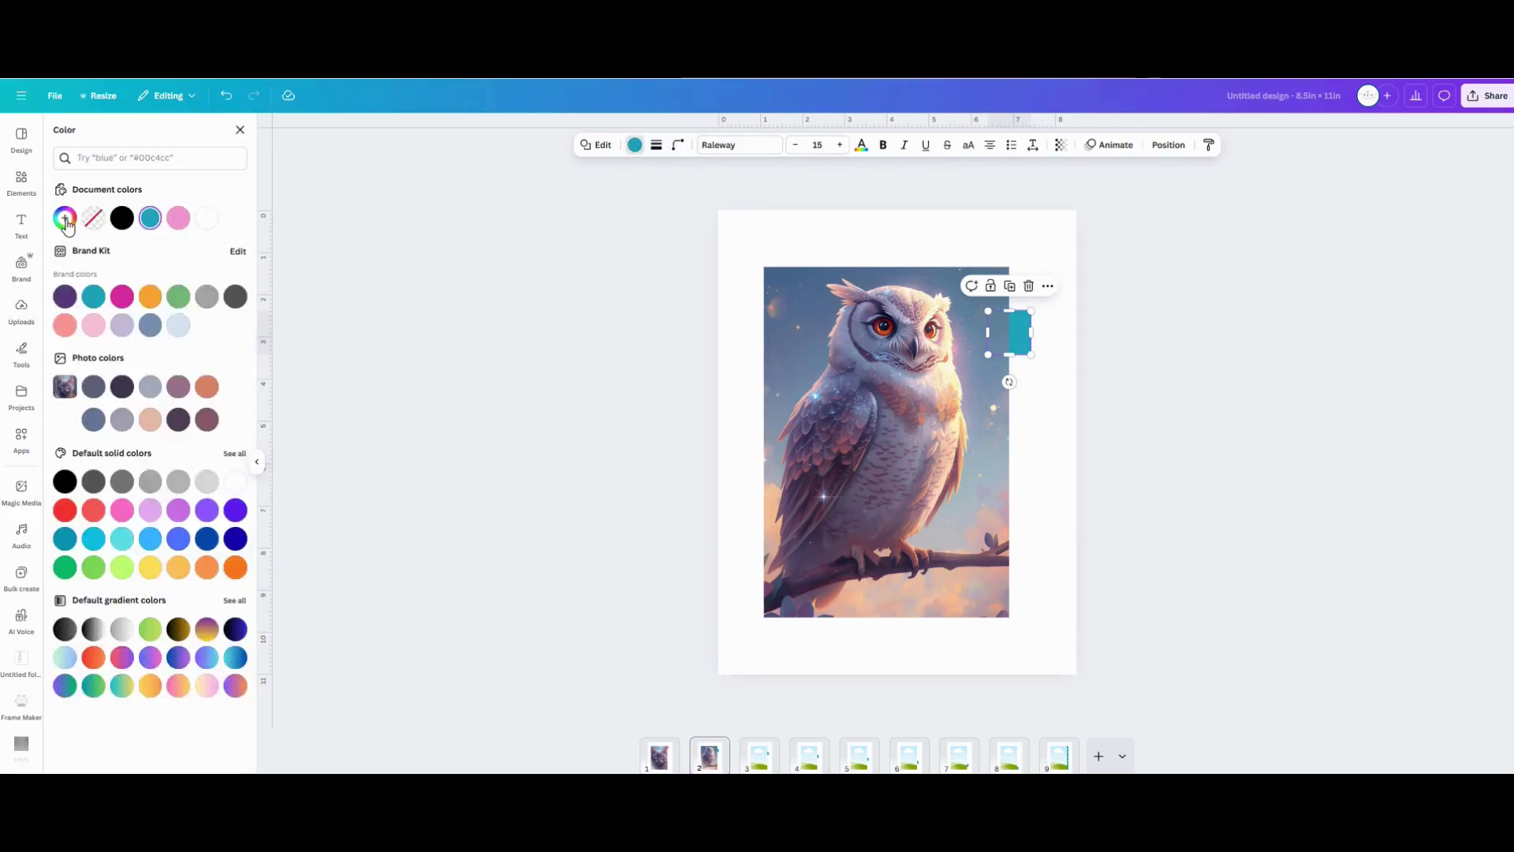
left_click(65, 218)
left_click(219, 376)
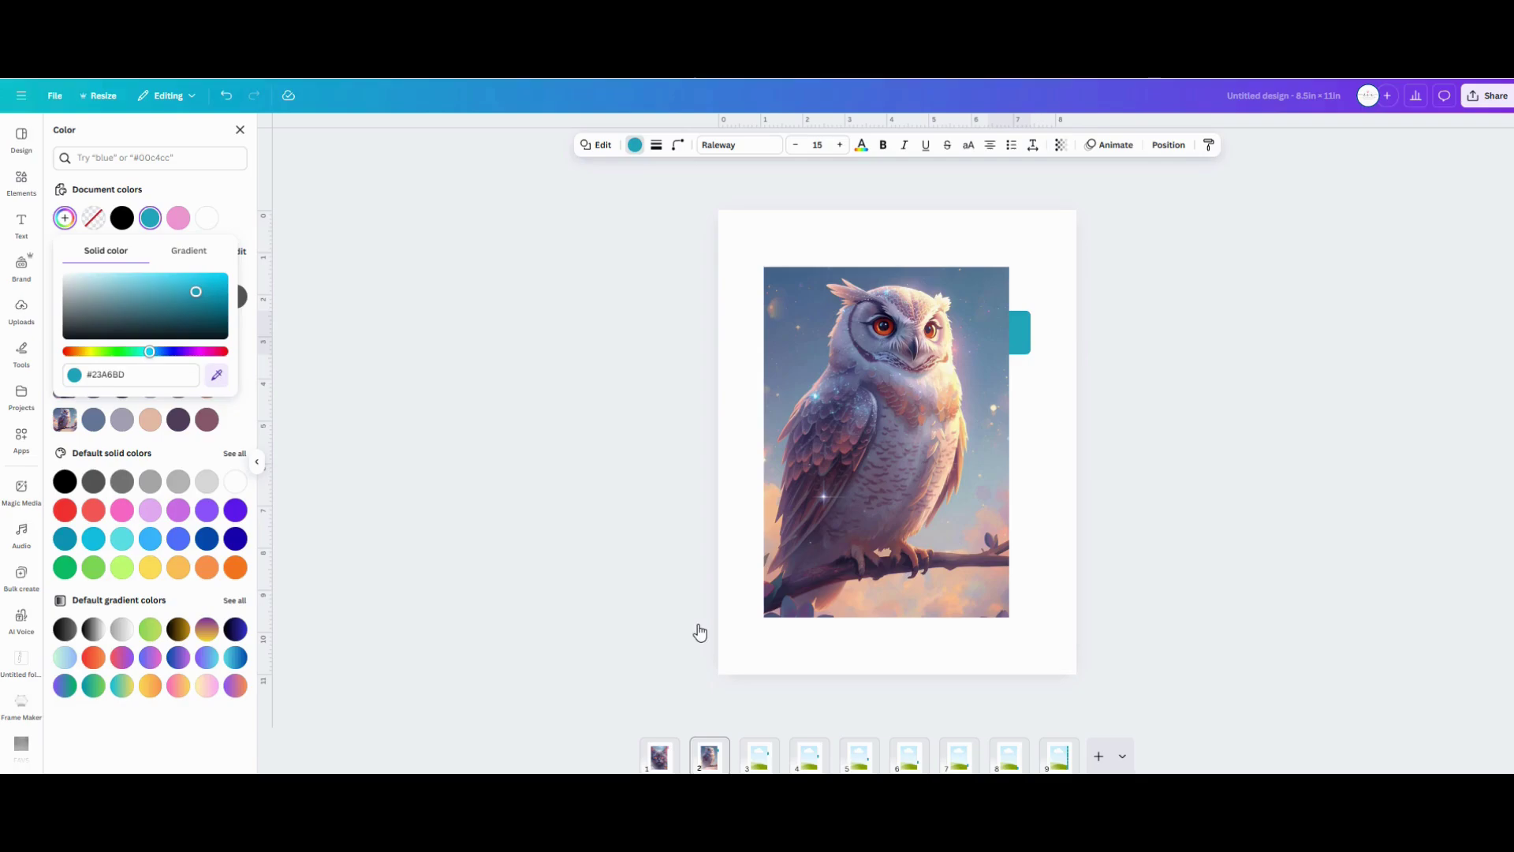
left_click(864, 594)
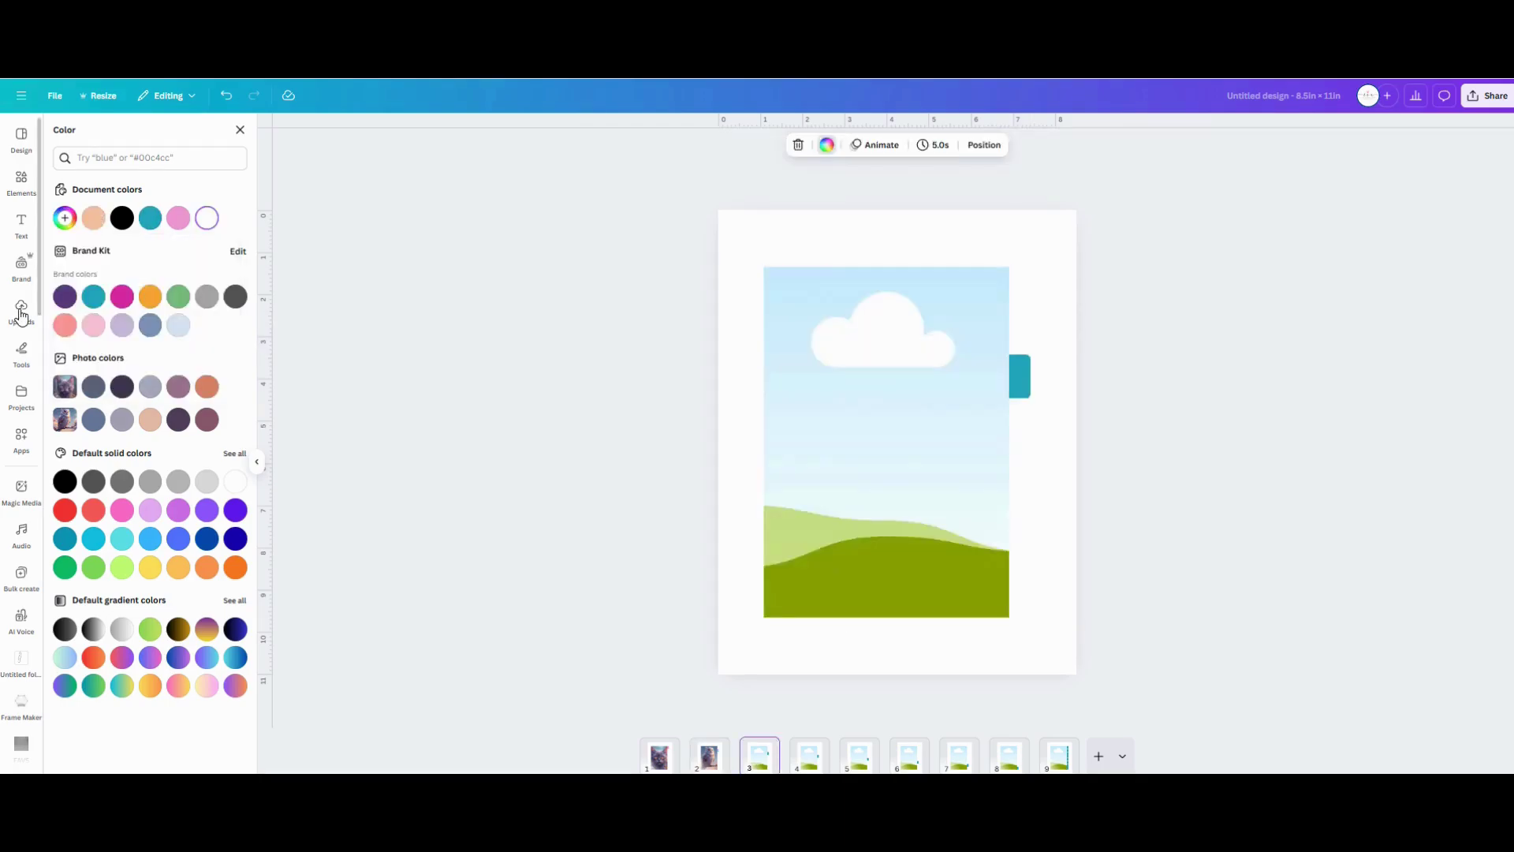
Place the deer image on page 3 and start a custom colour for its tab.
left_click(21, 312)
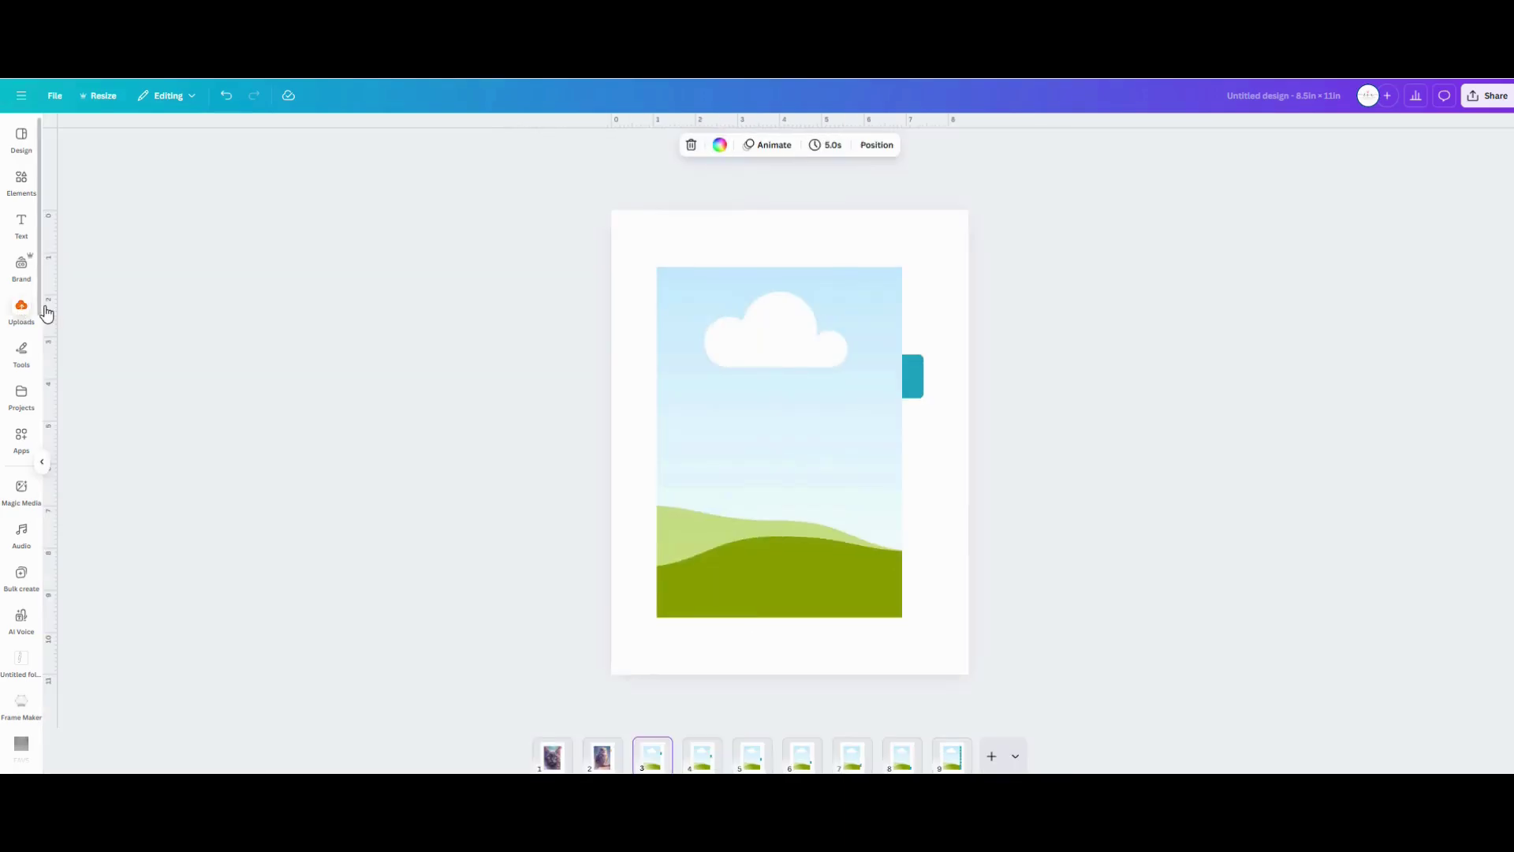
left_click(21, 313)
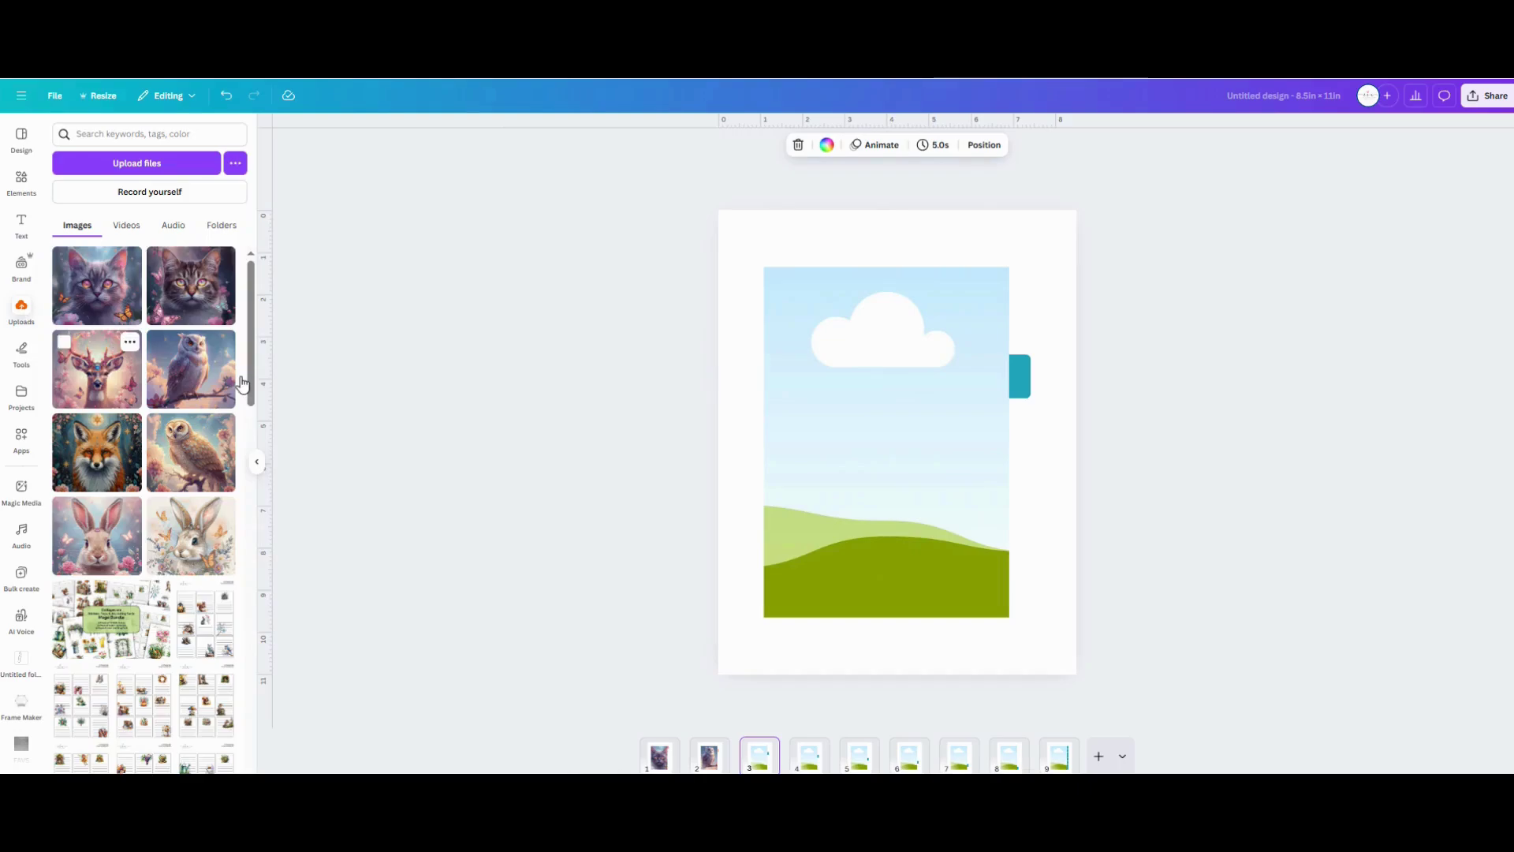
left_click_drag(97, 370, 856, 447)
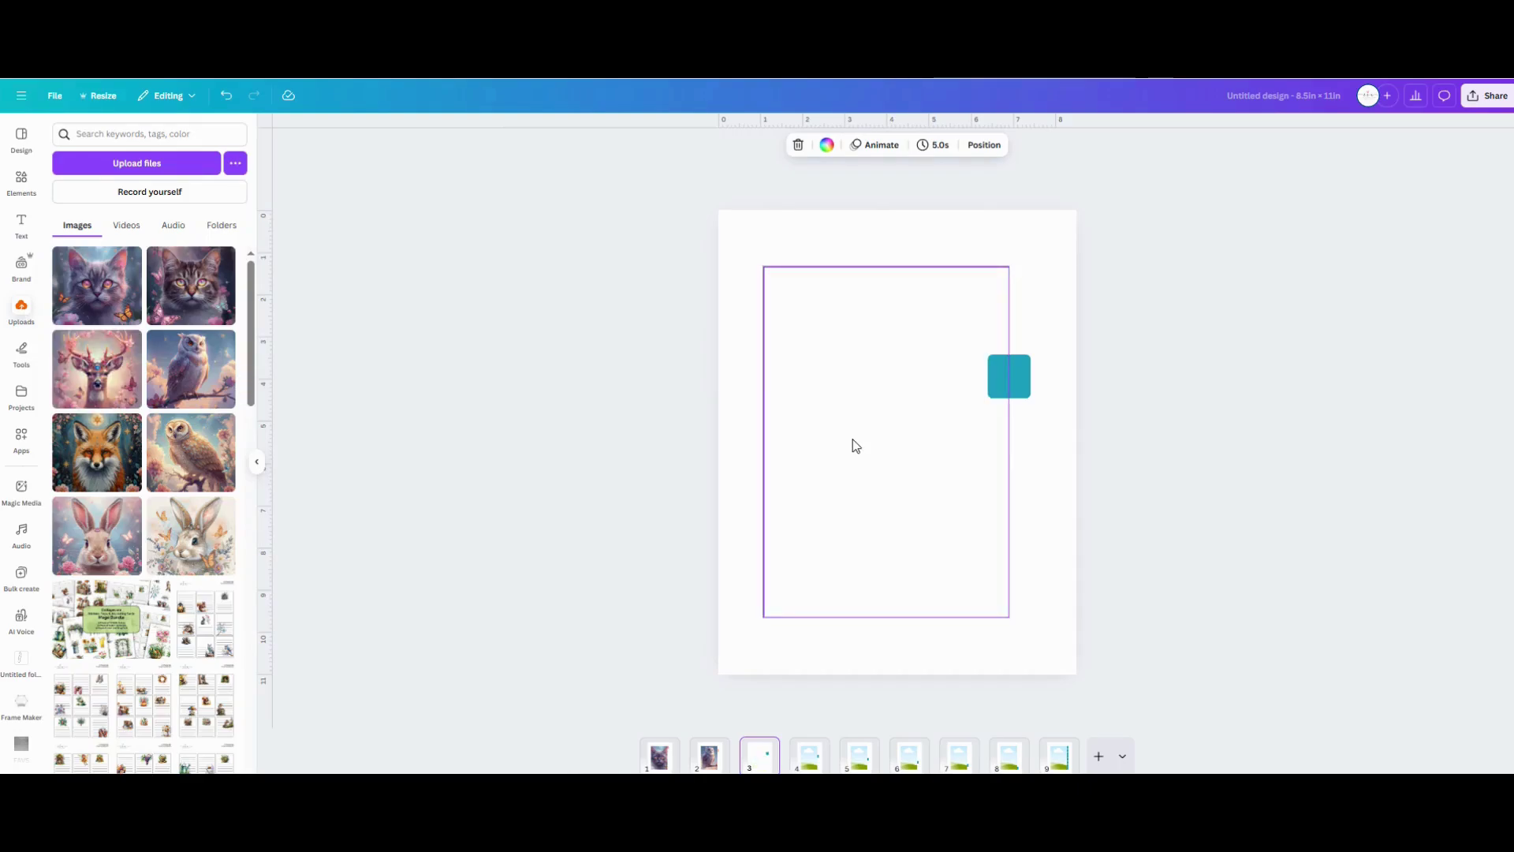
left_click(1027, 381)
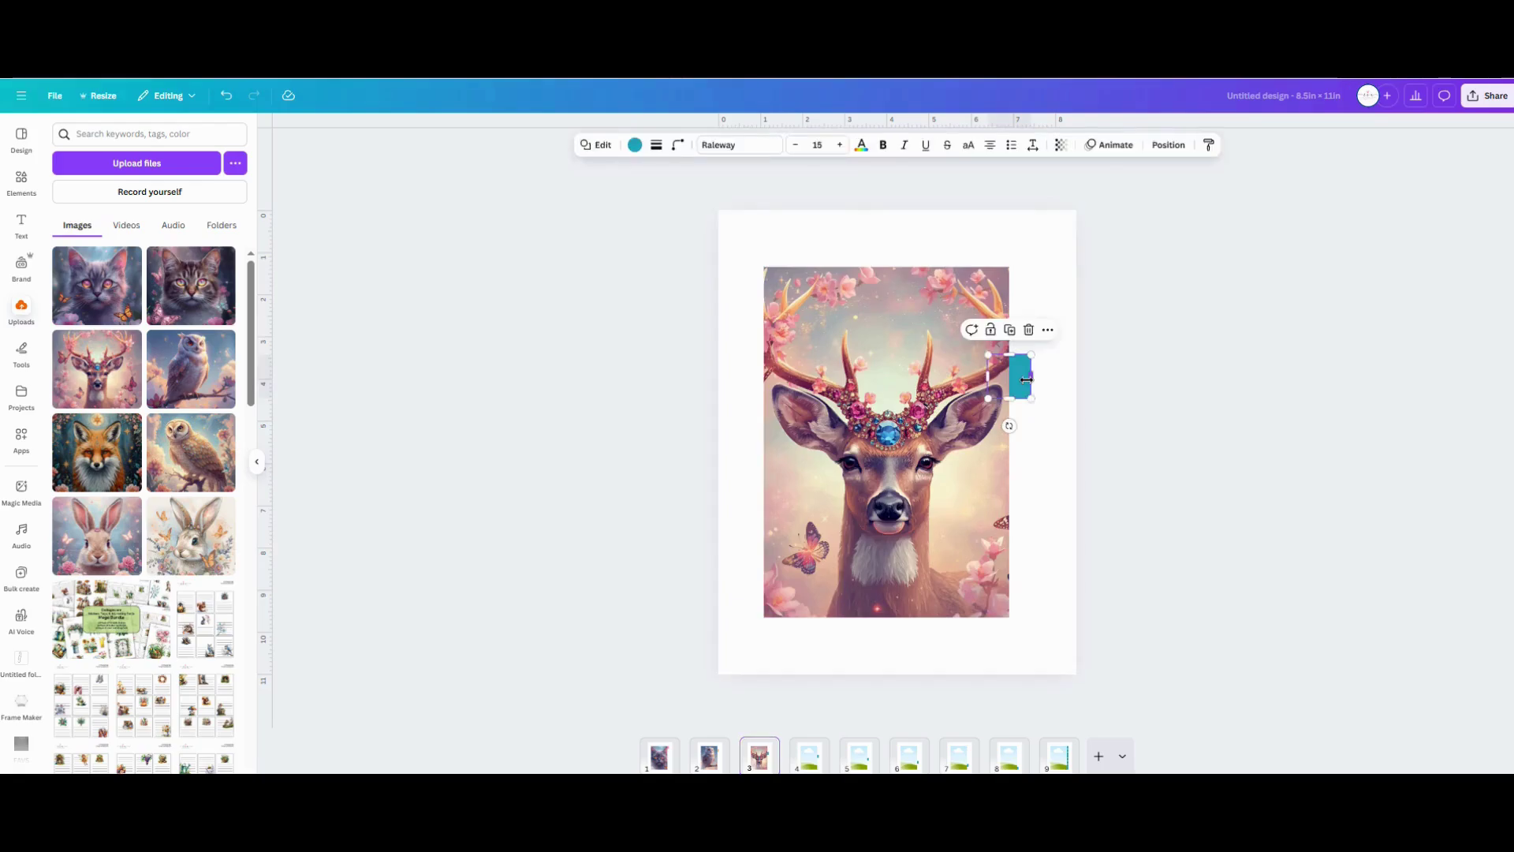
left_click(636, 147)
left_click(64, 218)
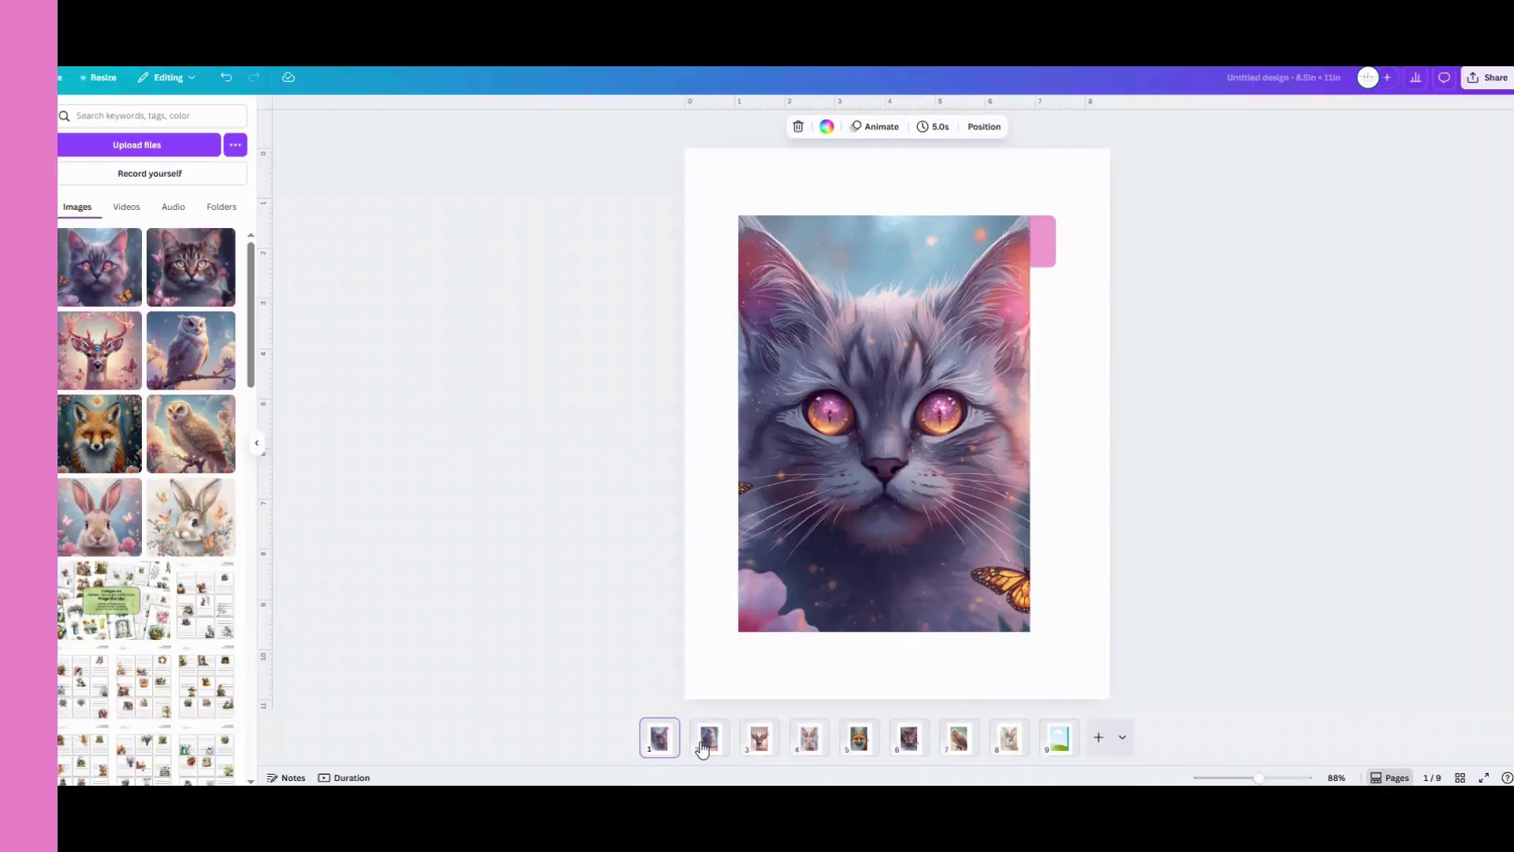
left_click(710, 738)
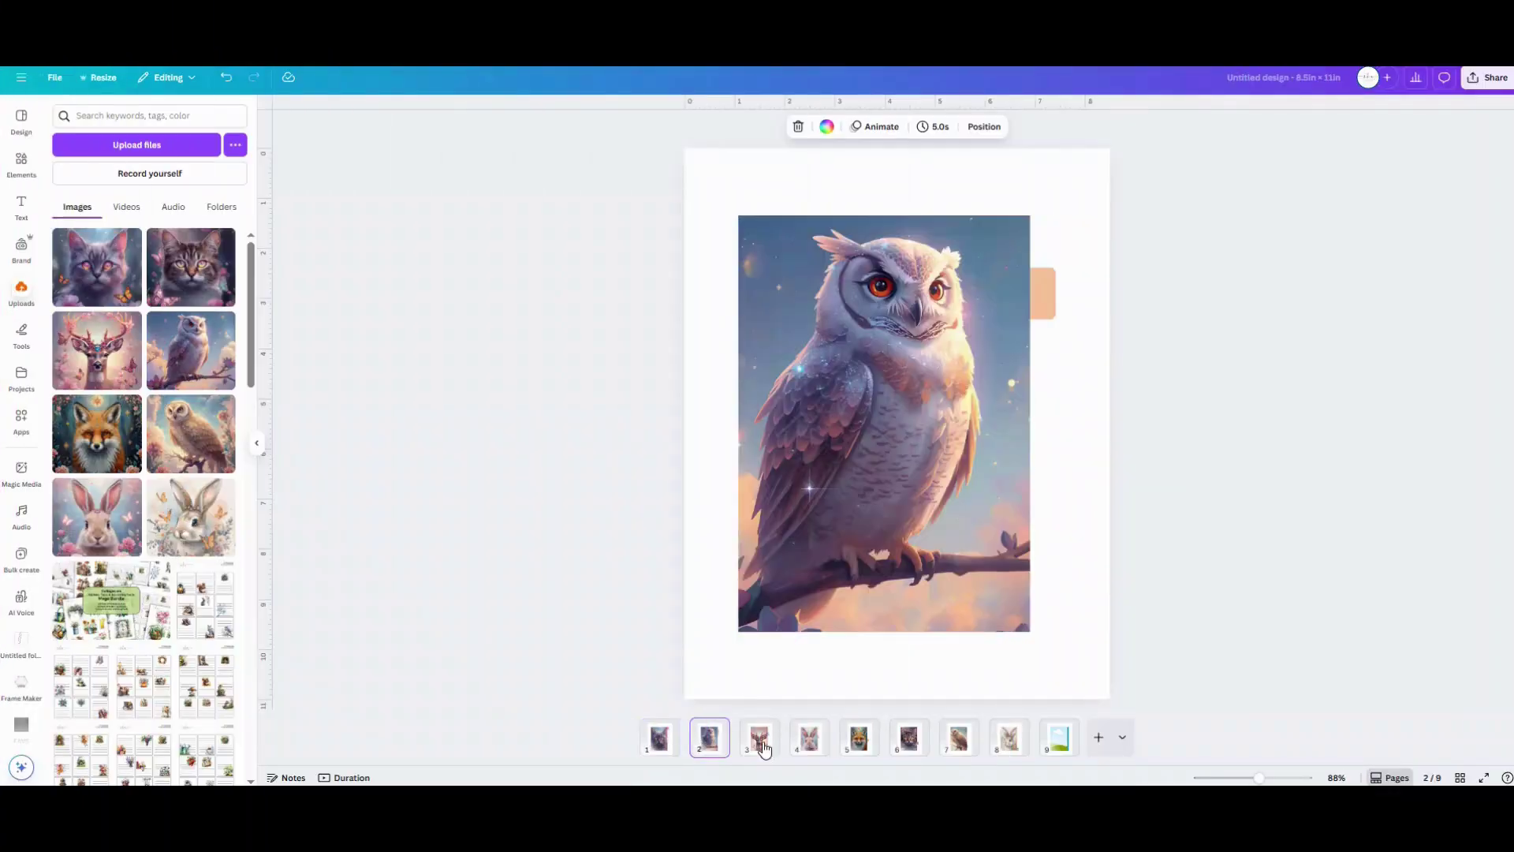
Look through the deer, rabbit and fox dividers on pages 3–5.
left_click(762, 746)
left_click(816, 746)
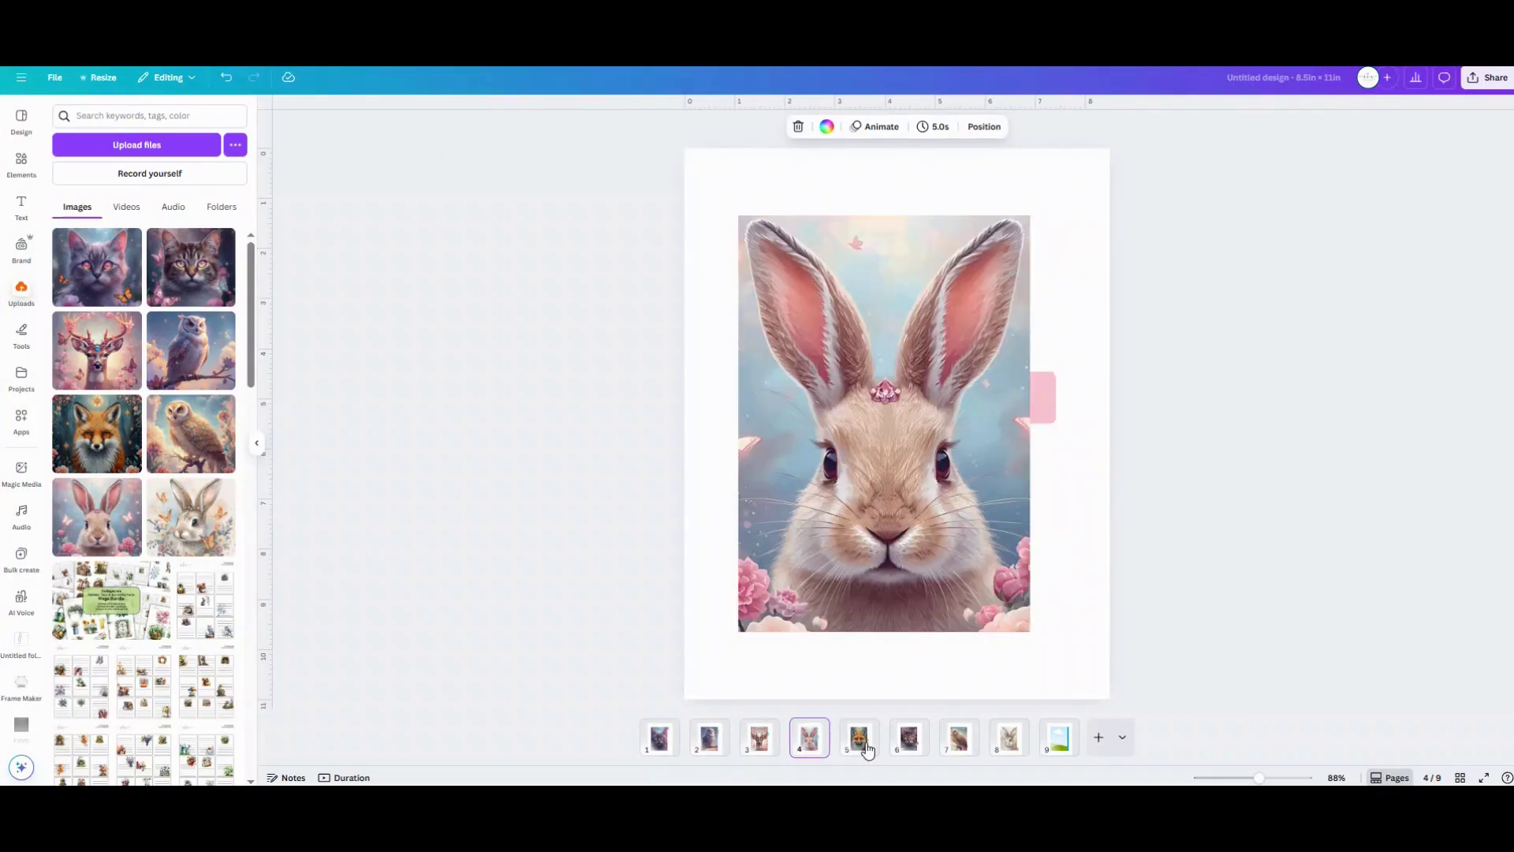
left_click(868, 750)
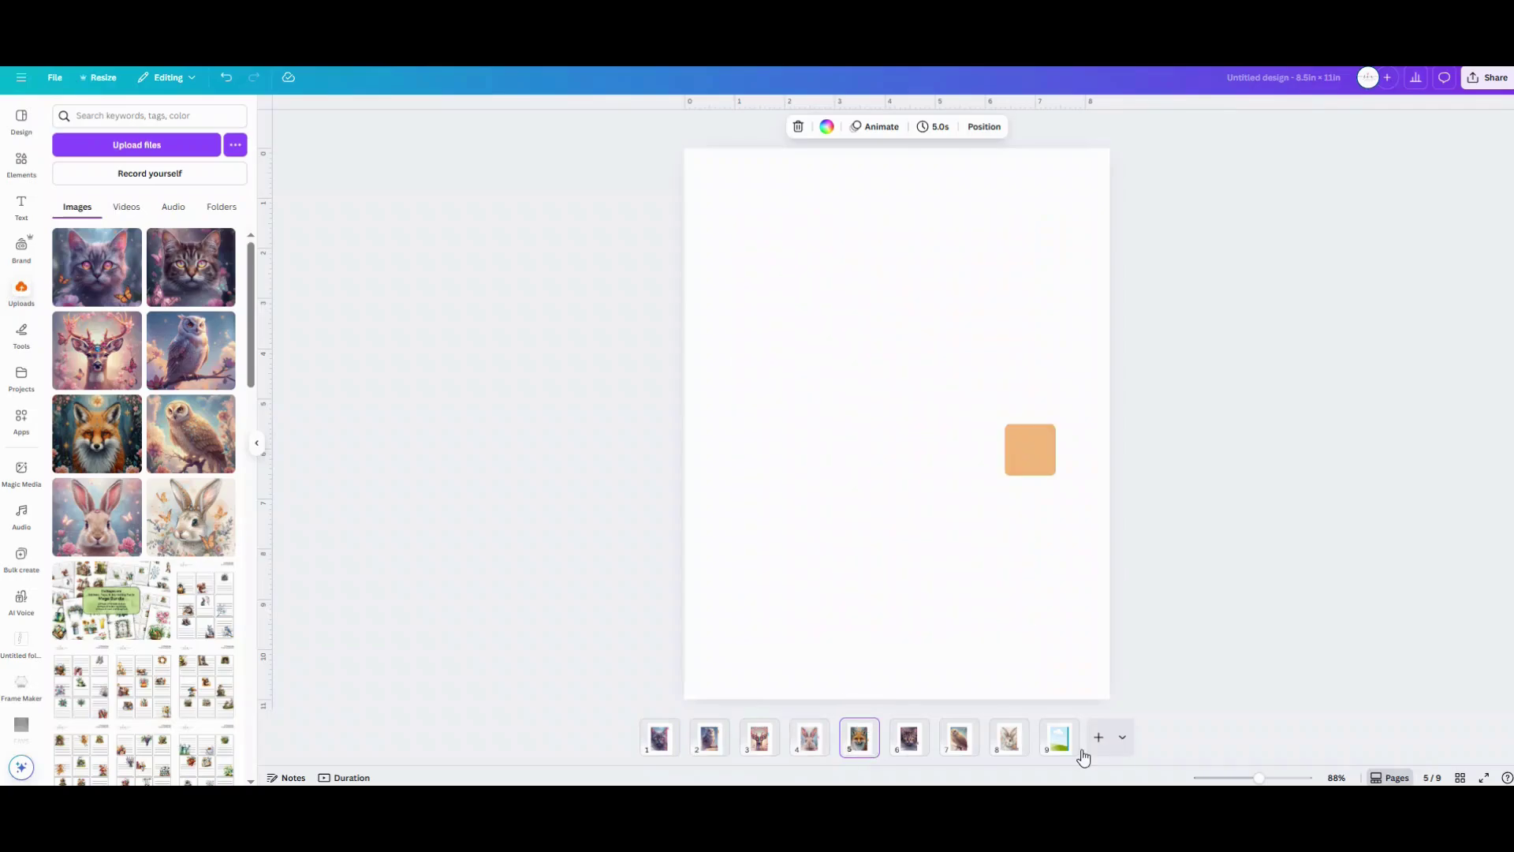
Enter a custom new-page size of 1500 × 1000 px.
left_click(1131, 748)
left_click(1183, 669)
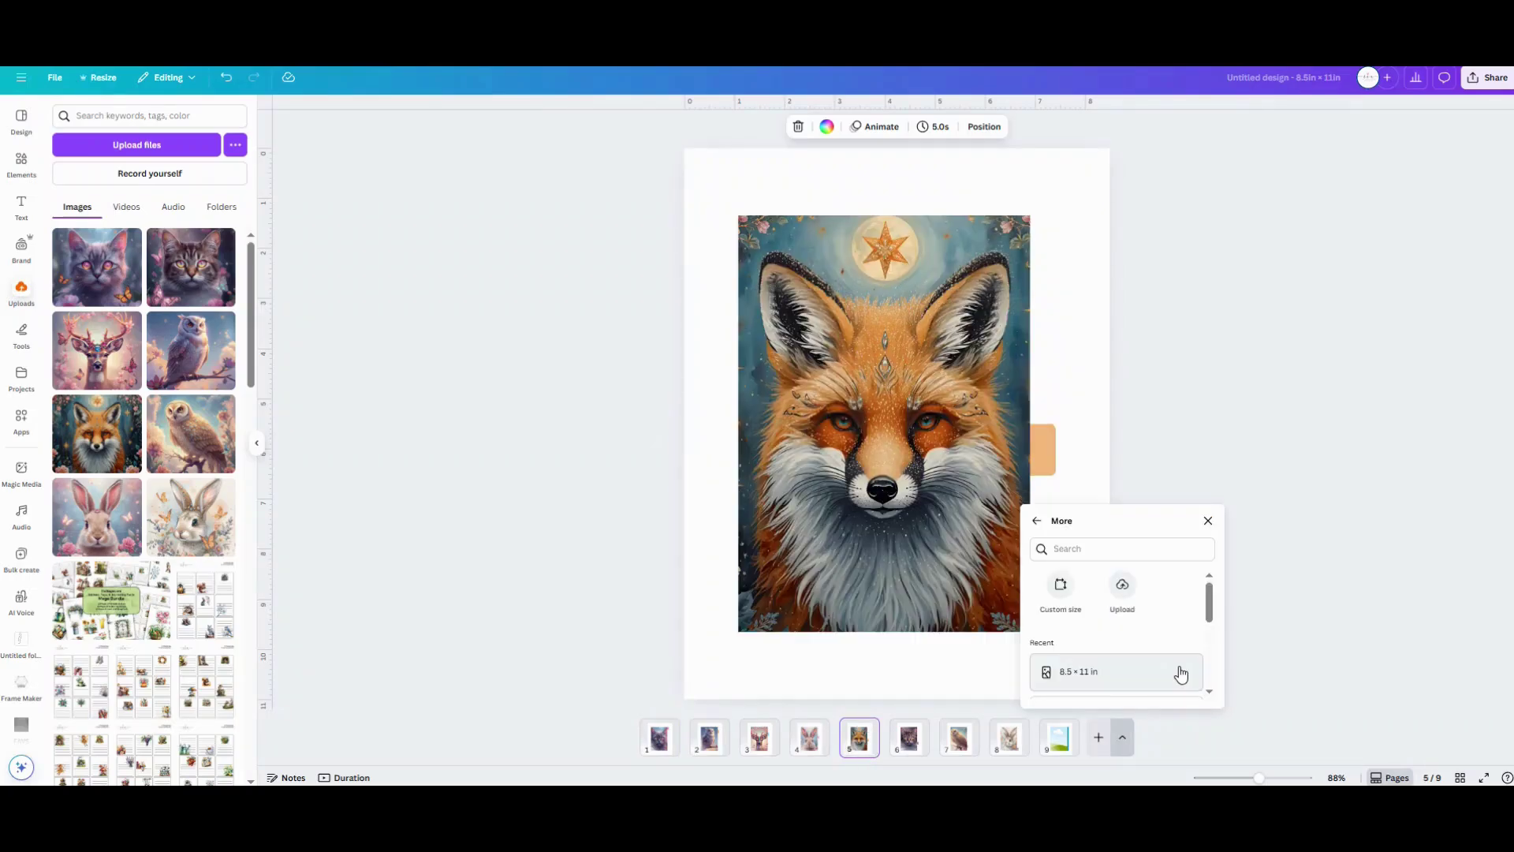
scroll(1133, 649, "down", 5)
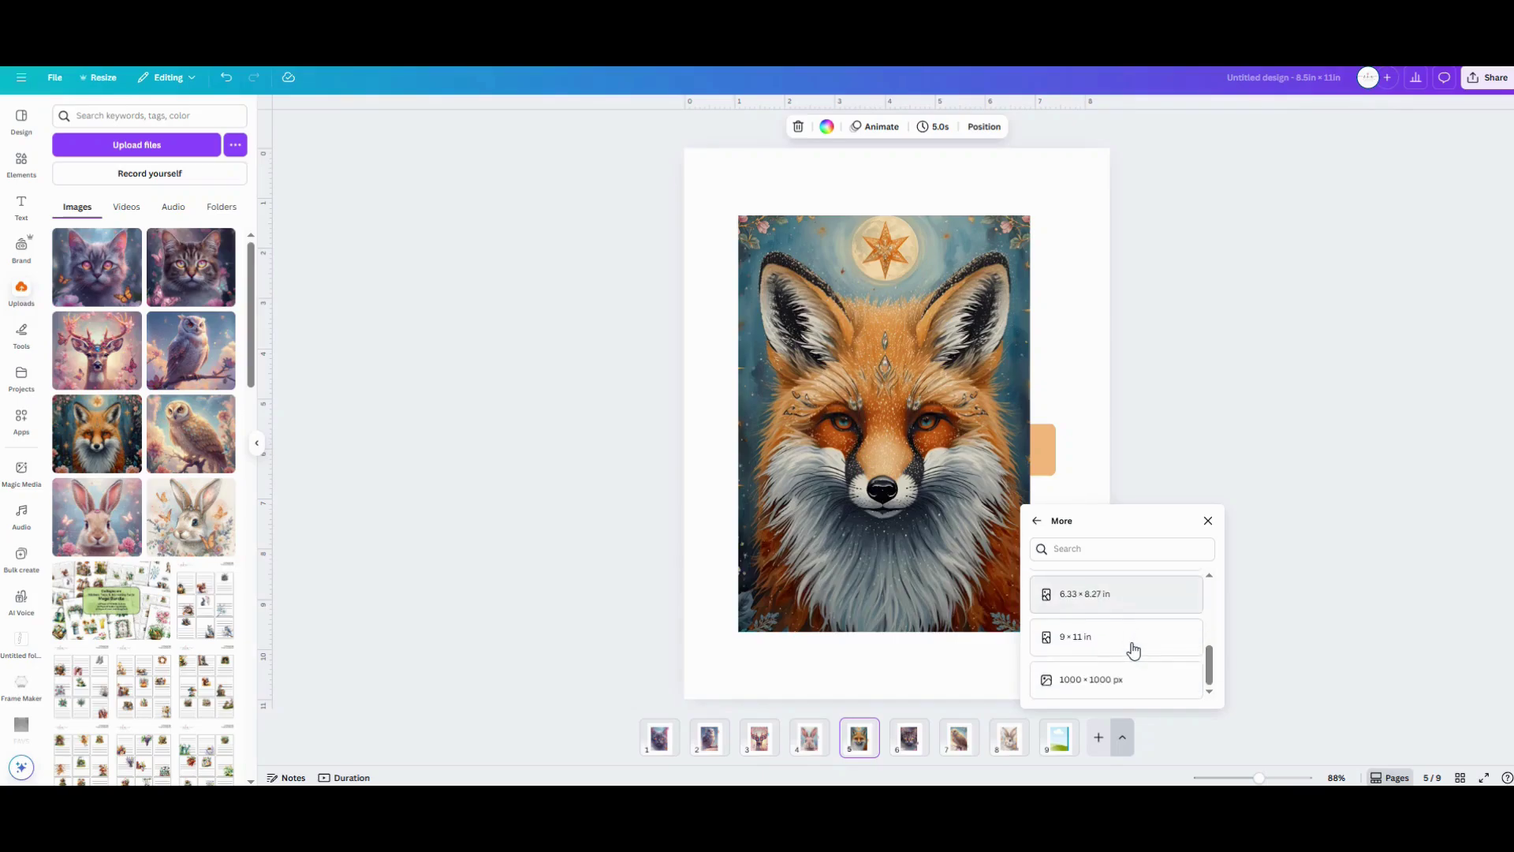
scroll(1134, 649, "up", 5)
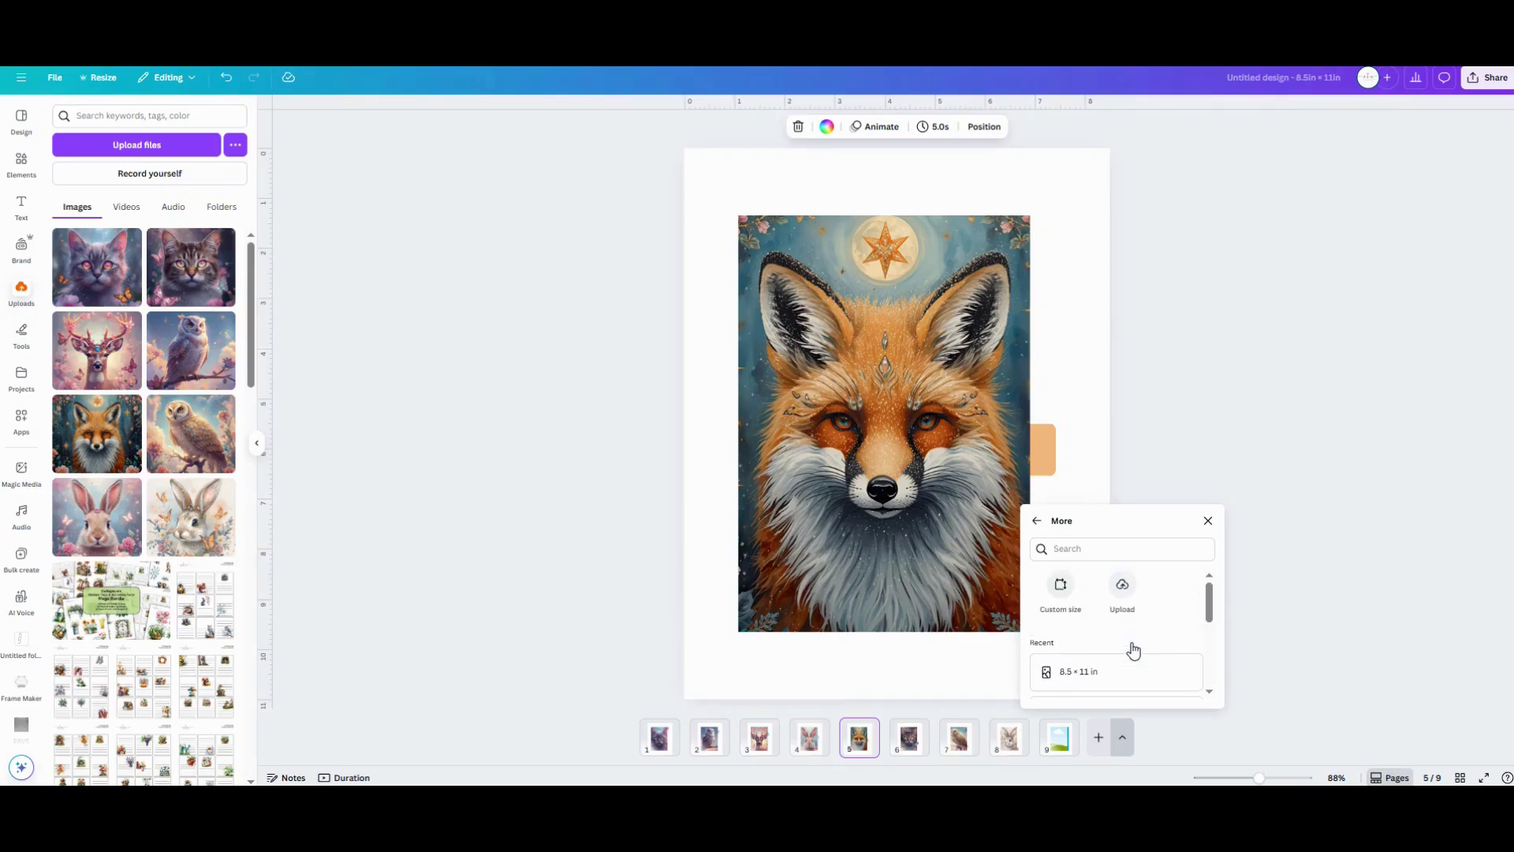
left_click(1062, 593)
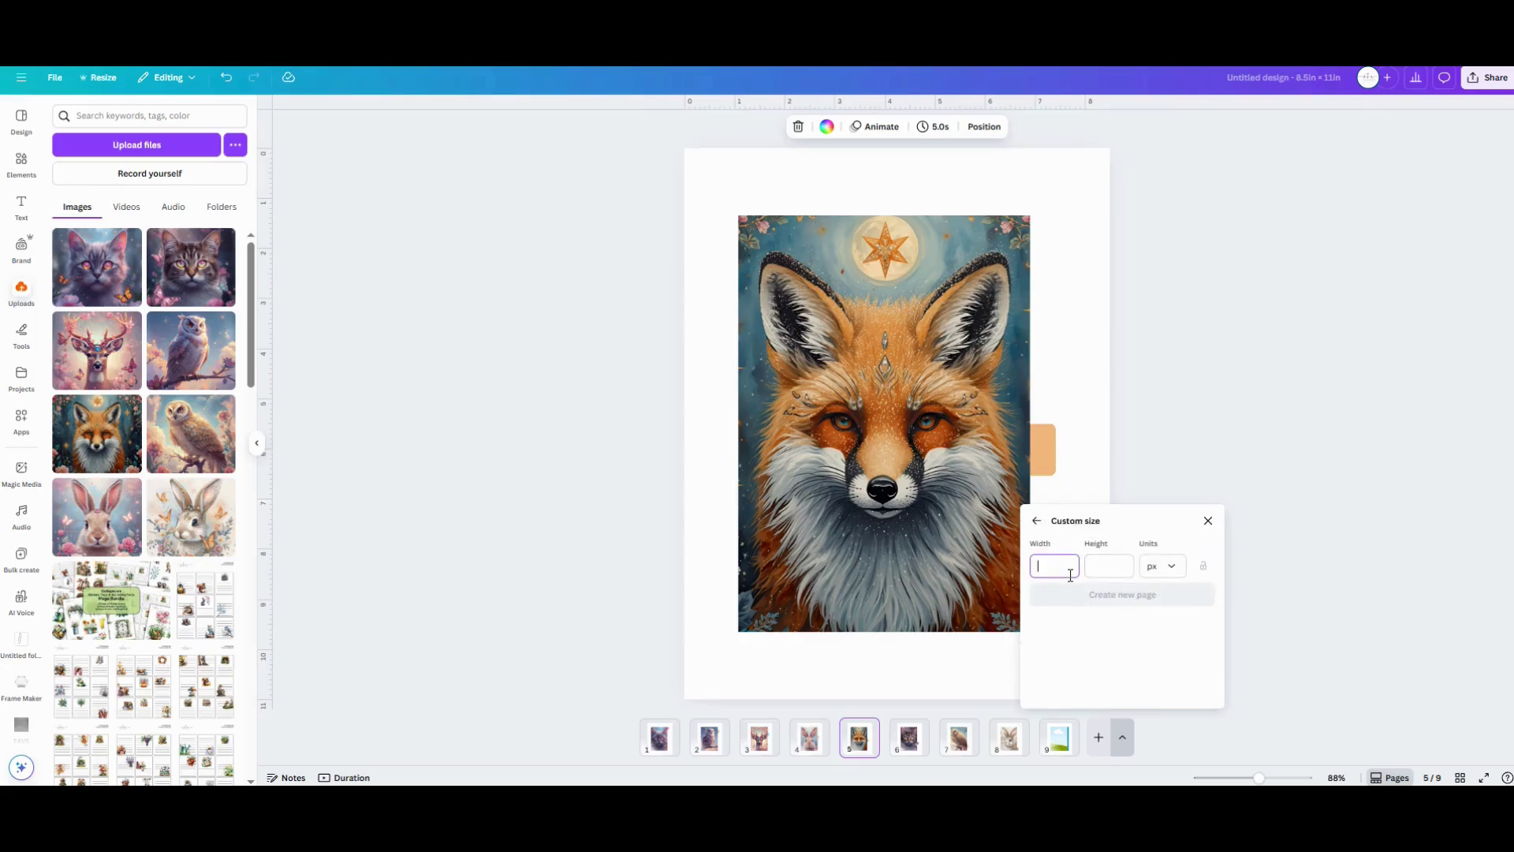
type("1500")
left_click(1092, 570)
type("100")
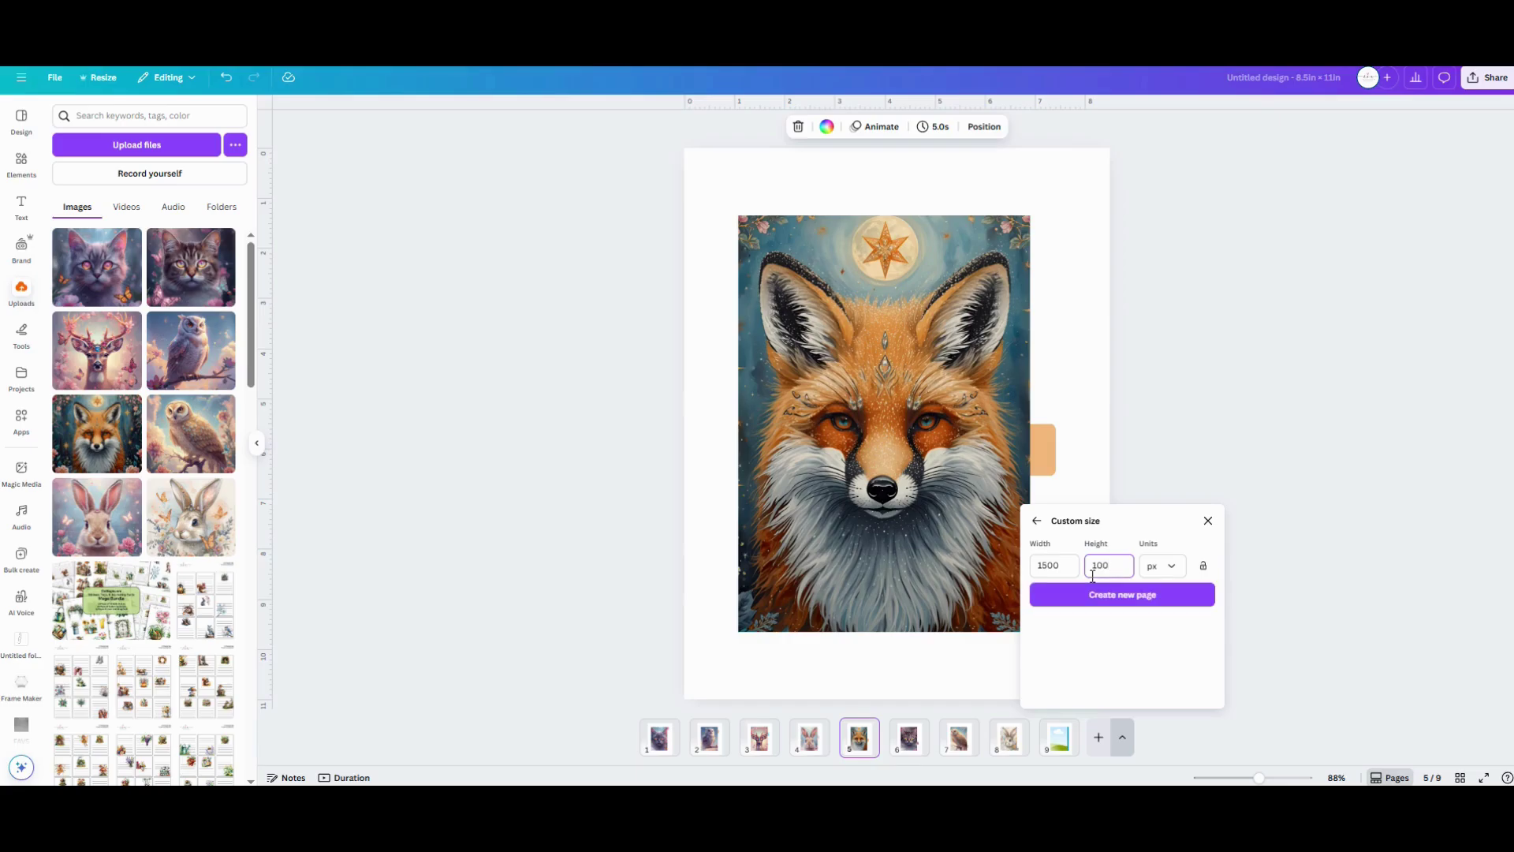
type("0")
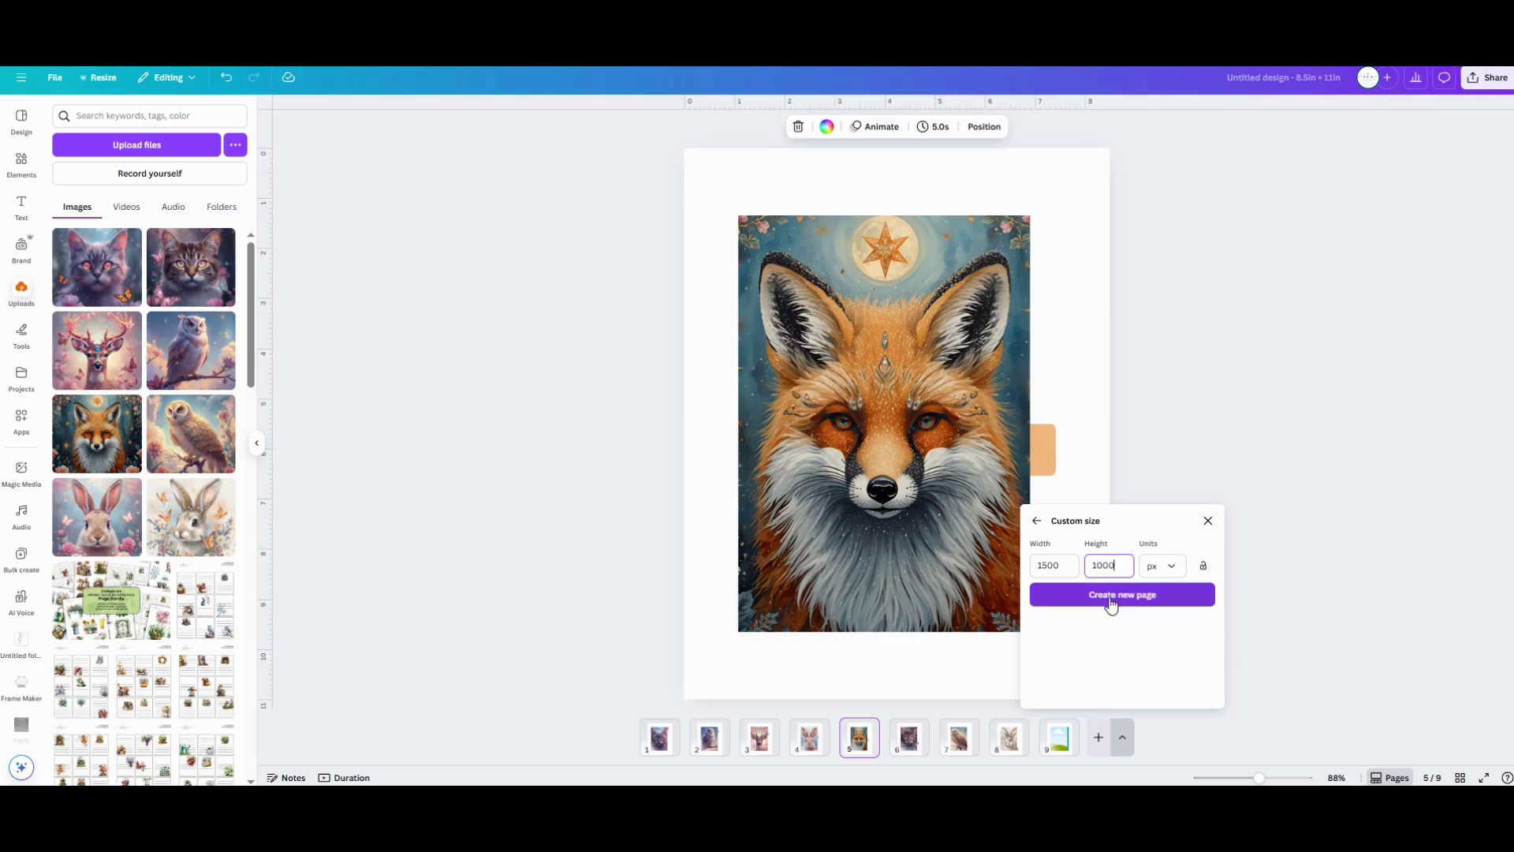
Create the 1500 × 1000 px page 10 and paste the grouped cat image and pink tab onto it.
left_click(1111, 603)
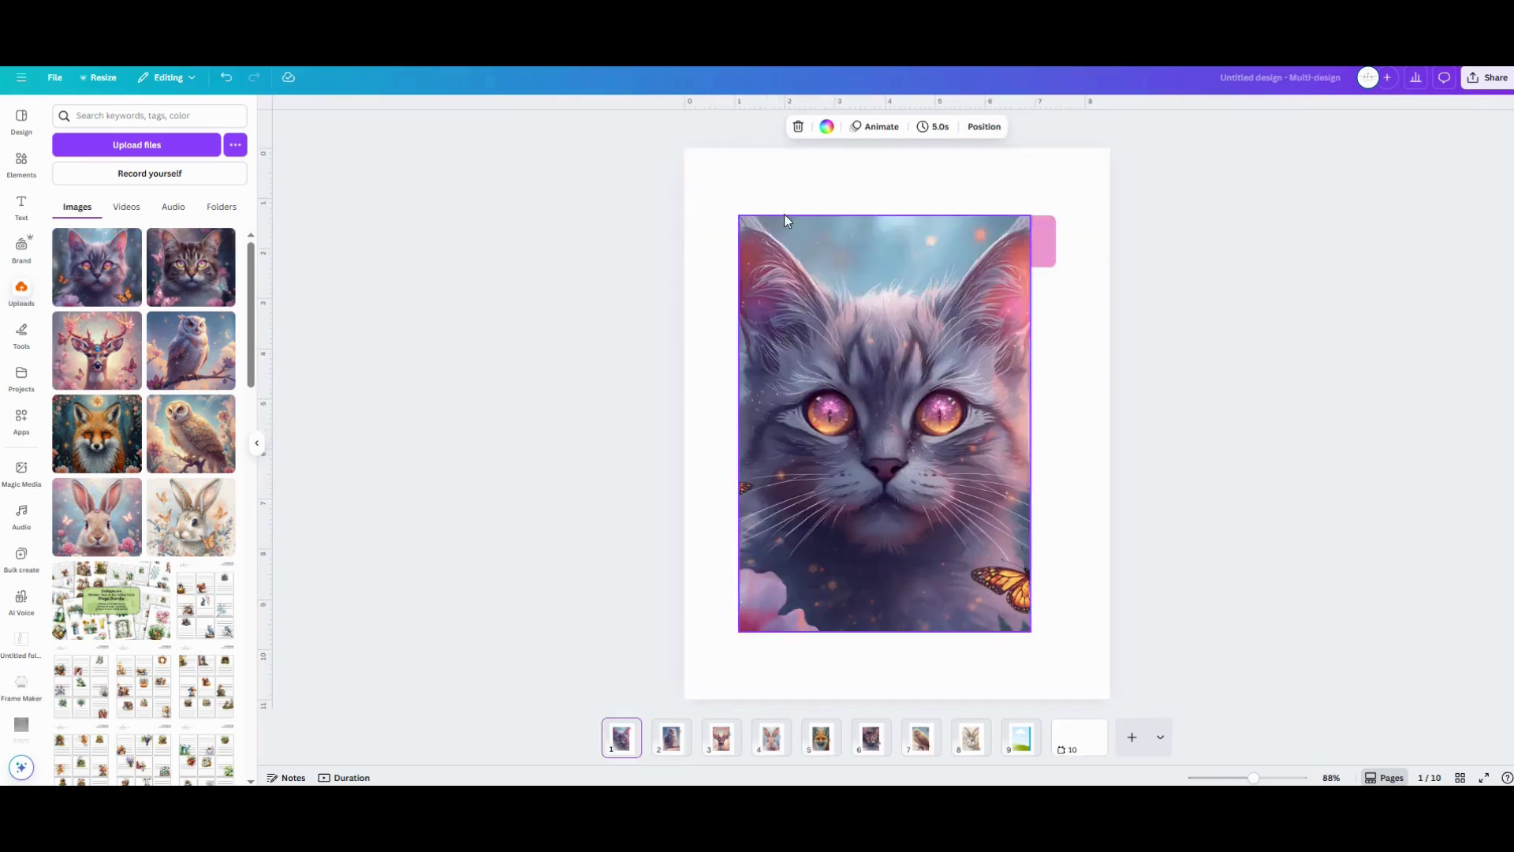
left_click_drag(703, 203, 1128, 638)
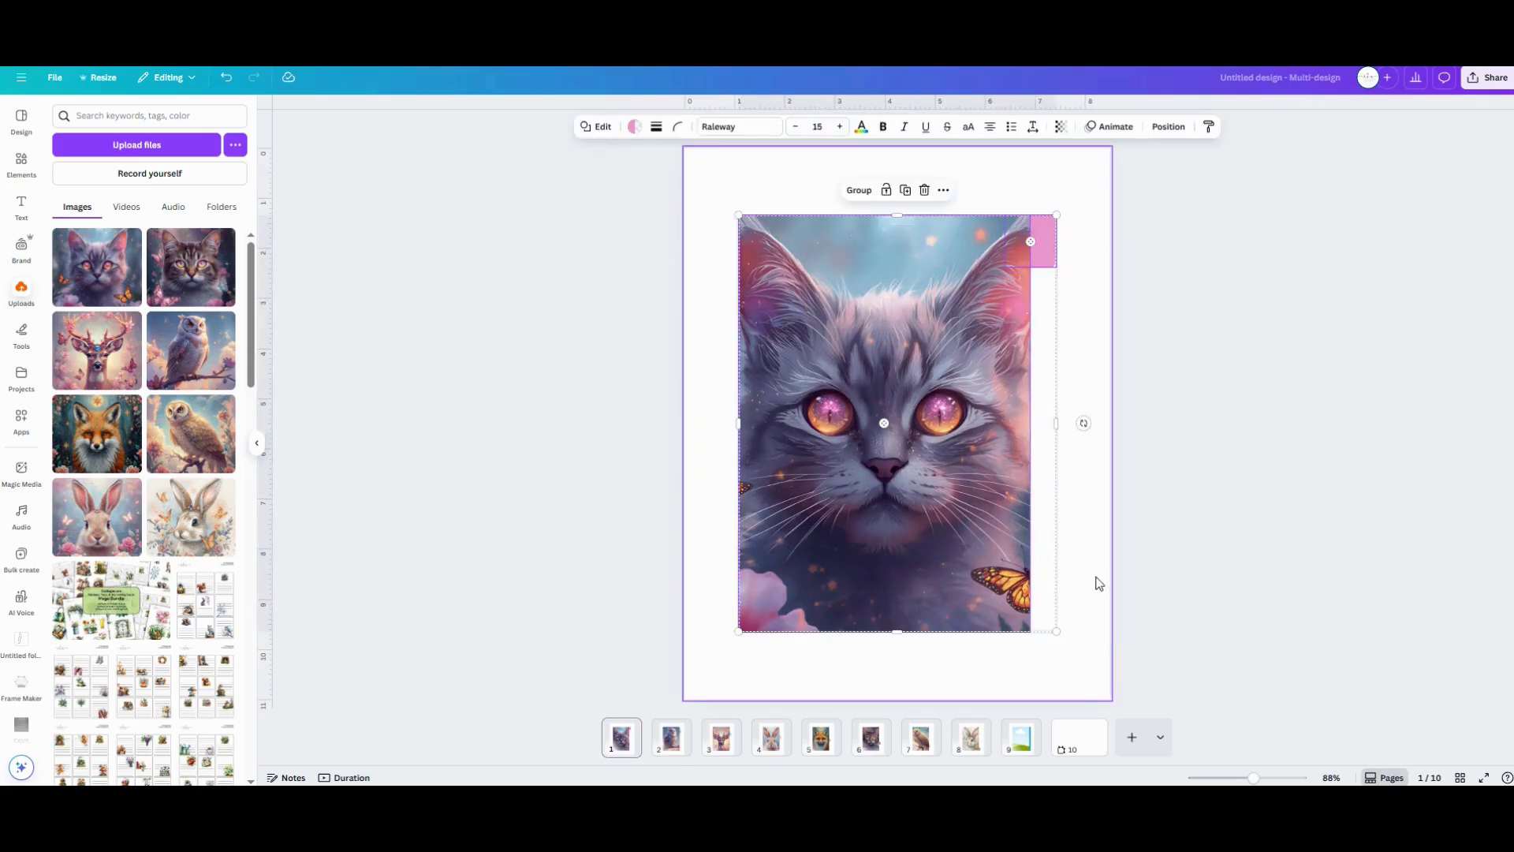
key("ctrl+g")
key("ctrl+c")
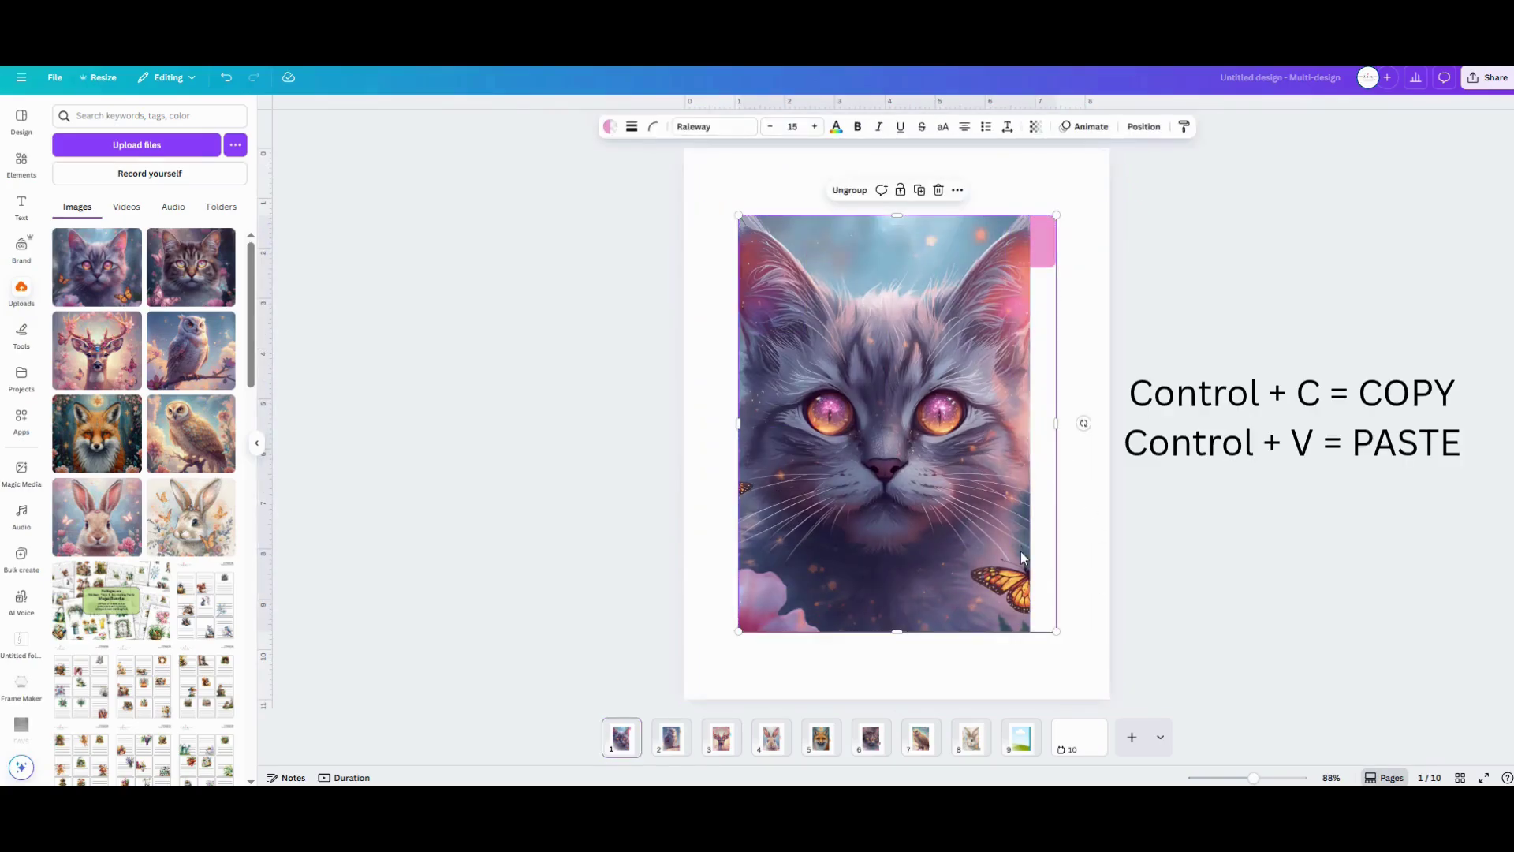
left_click(1069, 748)
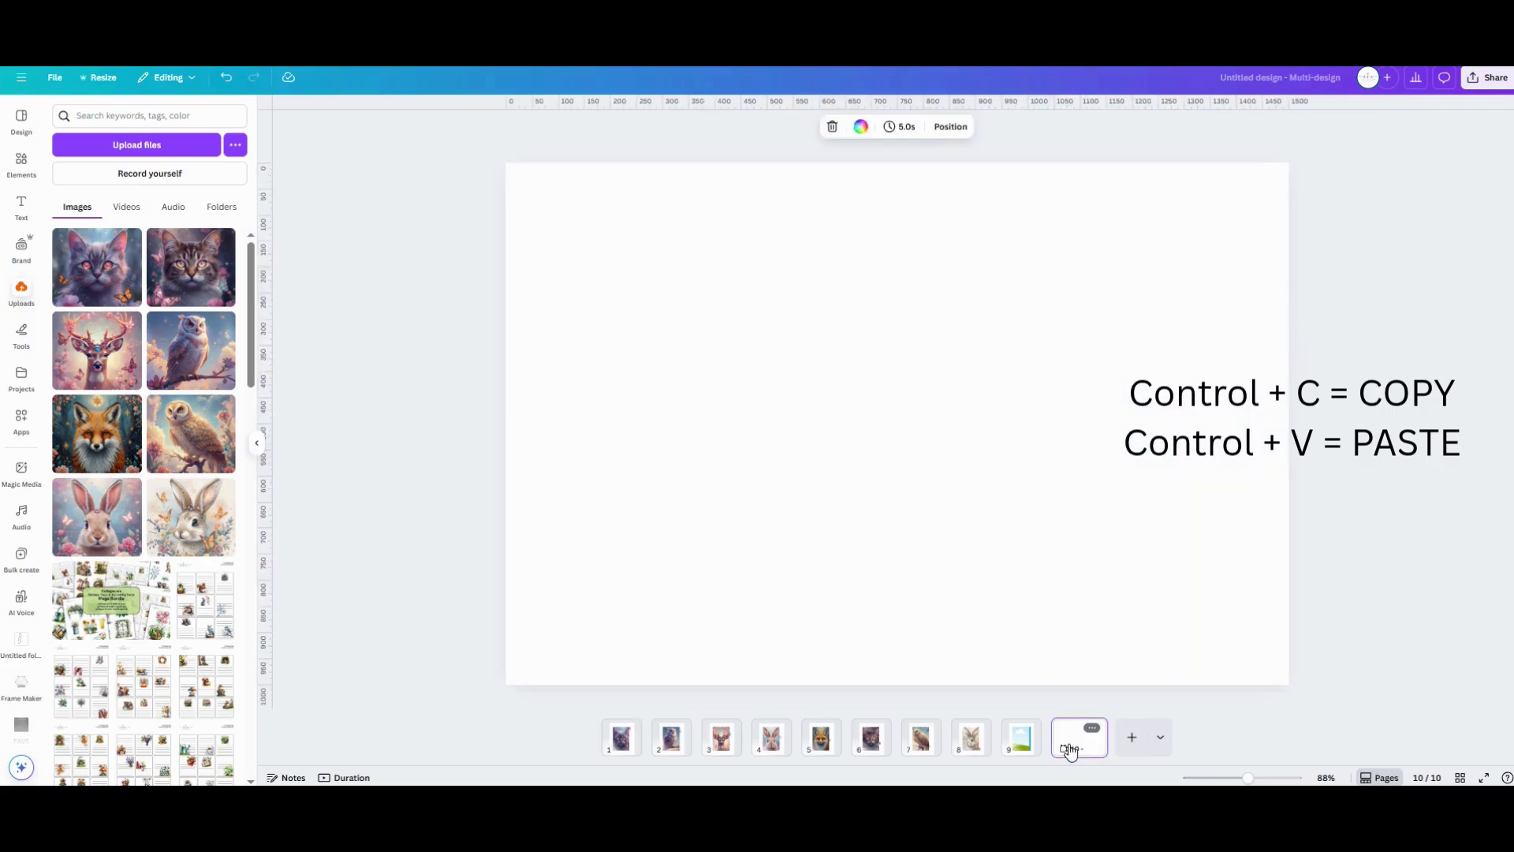
key("ctrl+v")
Group the owl image with its peach tab, paste it on page 10 and align it behind the cat.
left_click(666, 742)
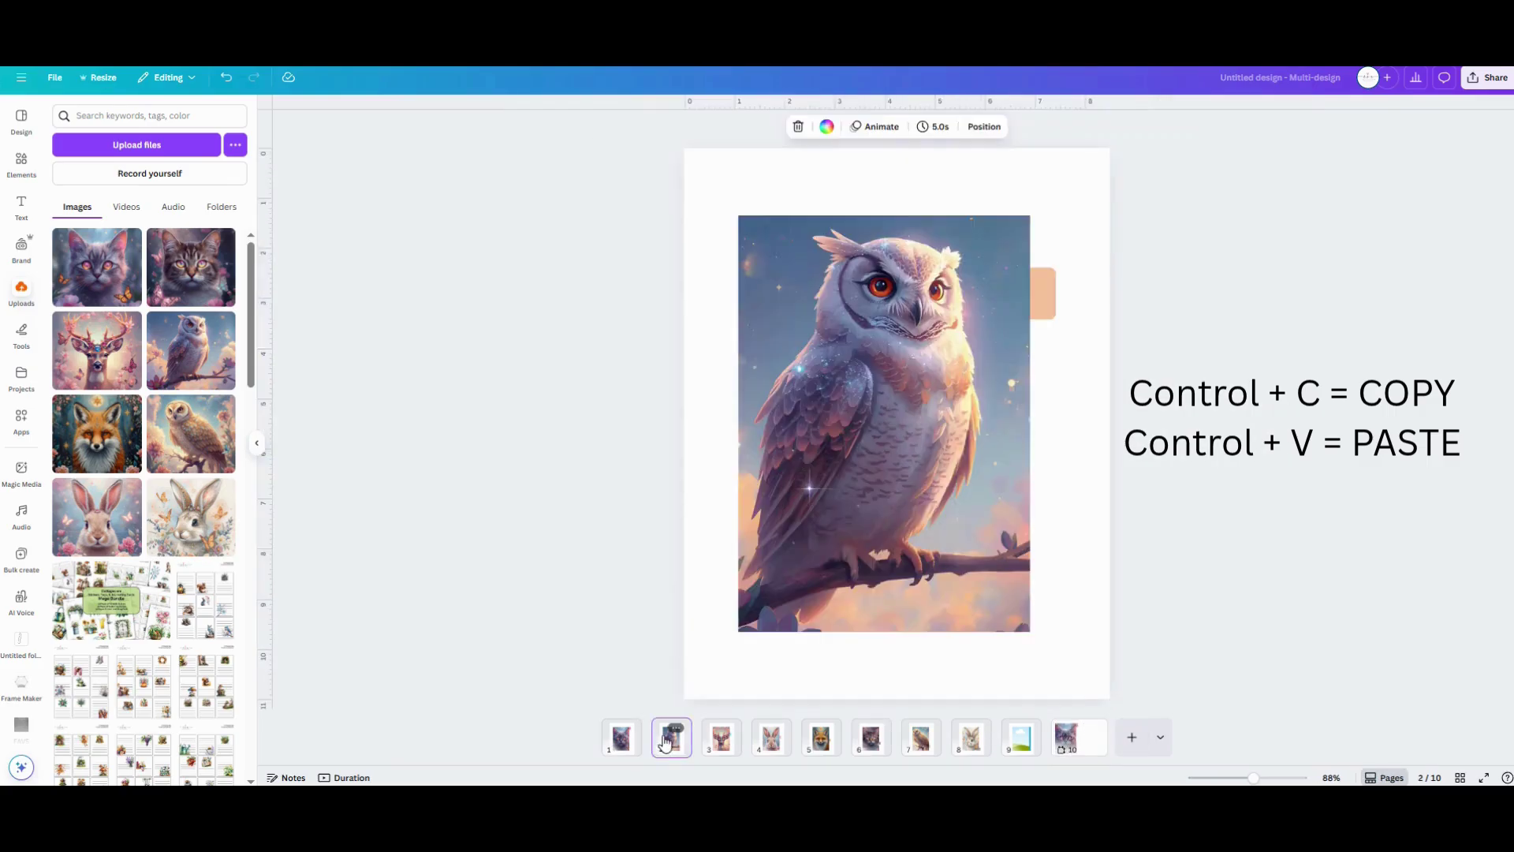
left_click_drag(698, 202, 1073, 617)
key("ctrl+g")
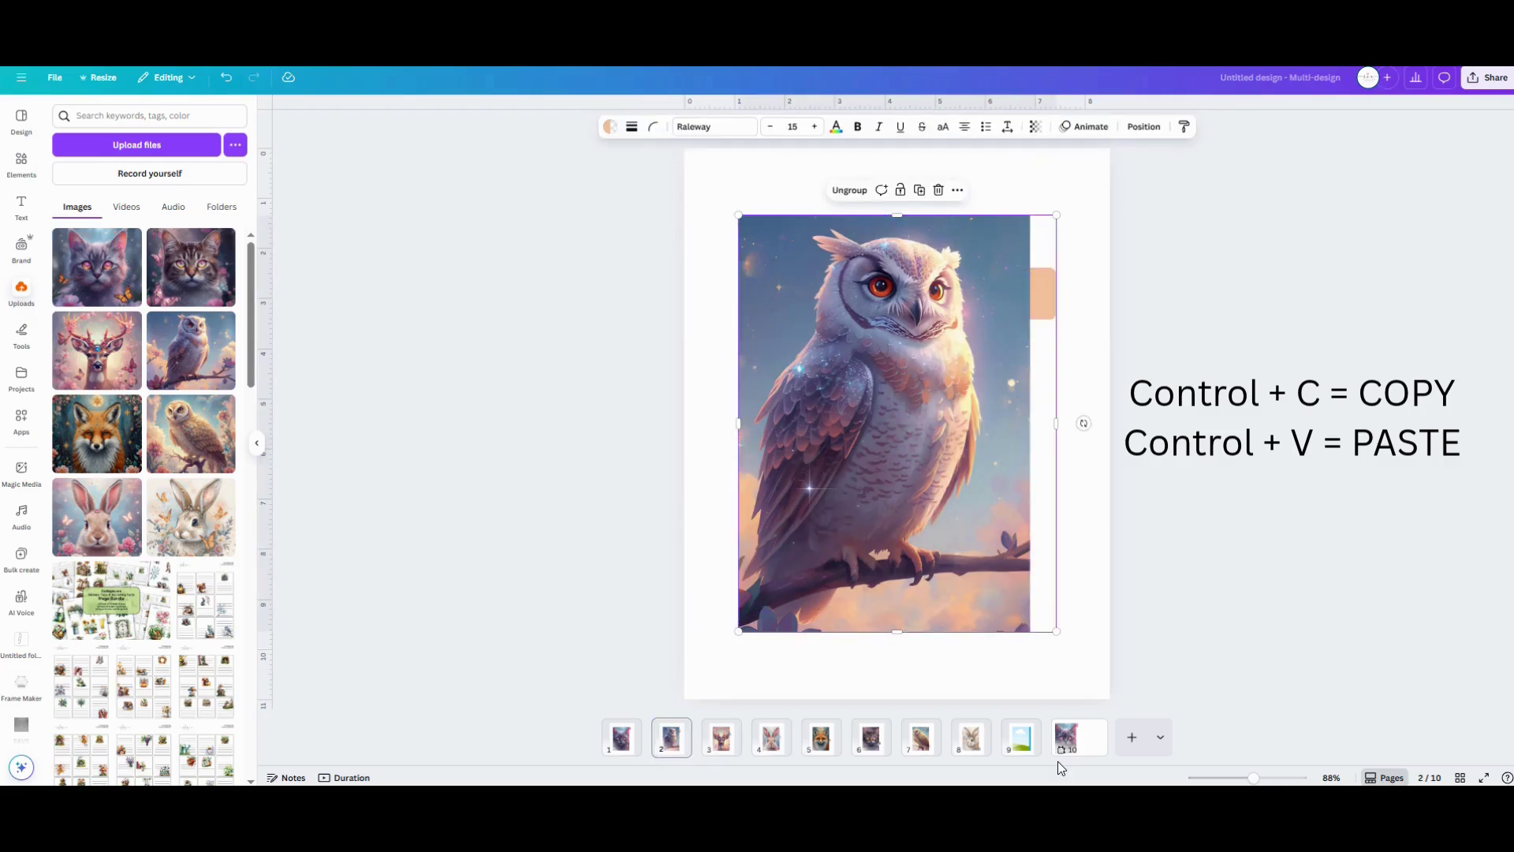
left_click(1080, 755)
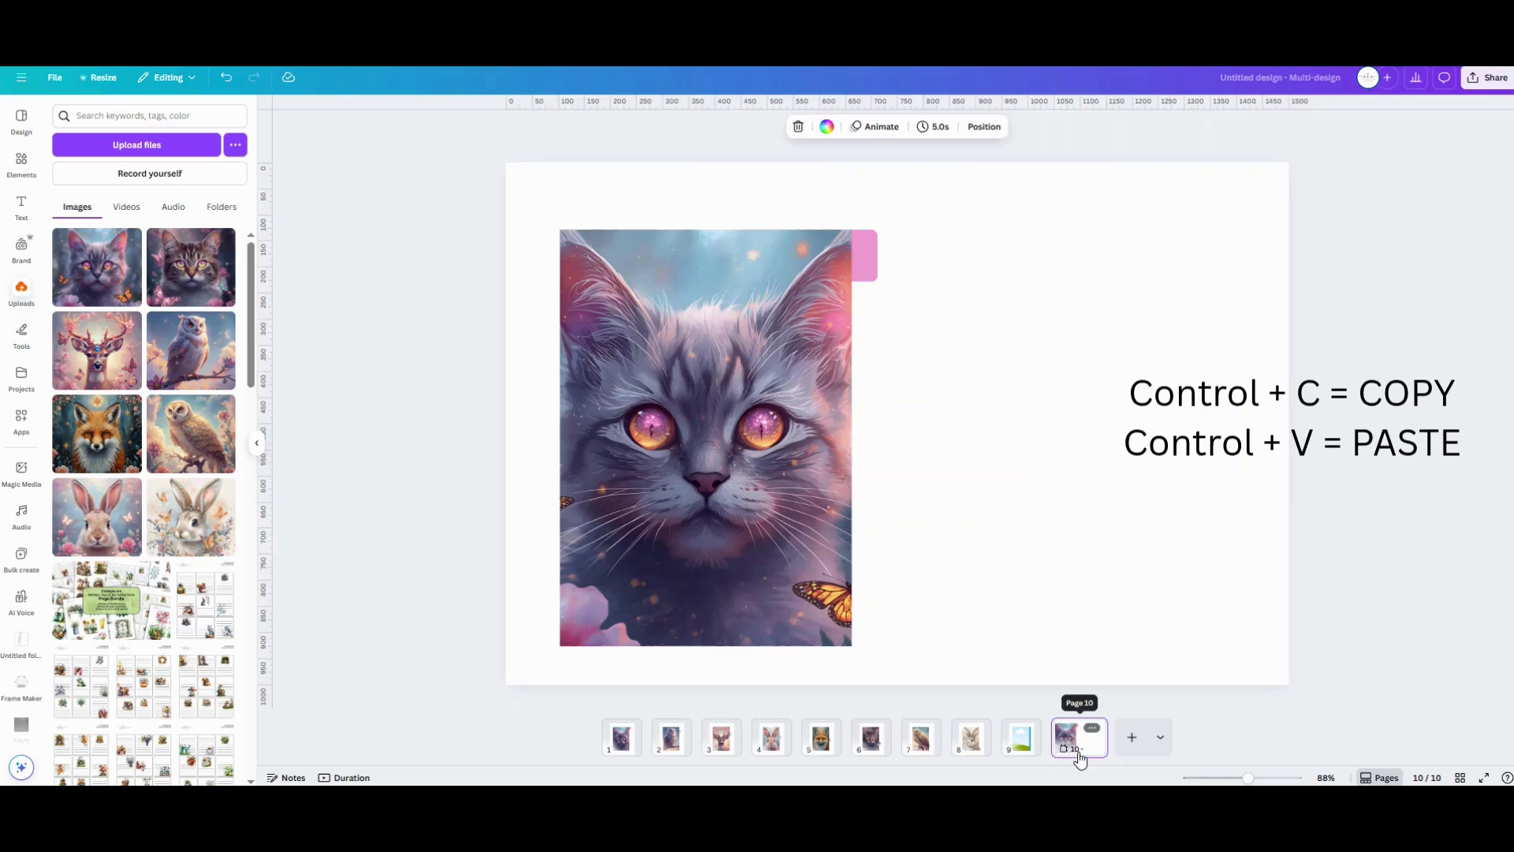
key("ctrl+v")
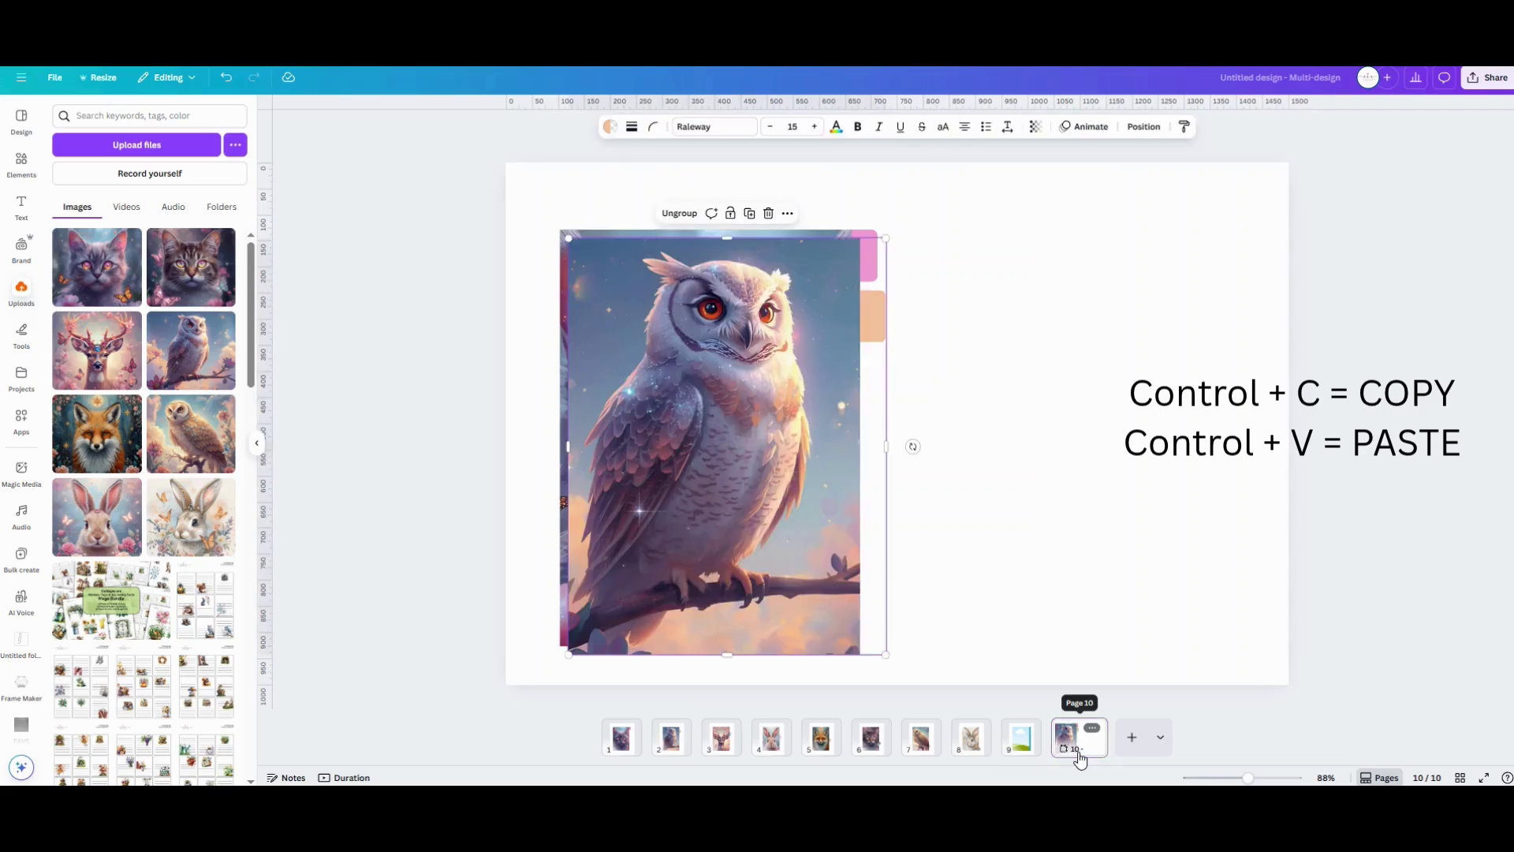
left_click_drag(784, 556, 774, 550)
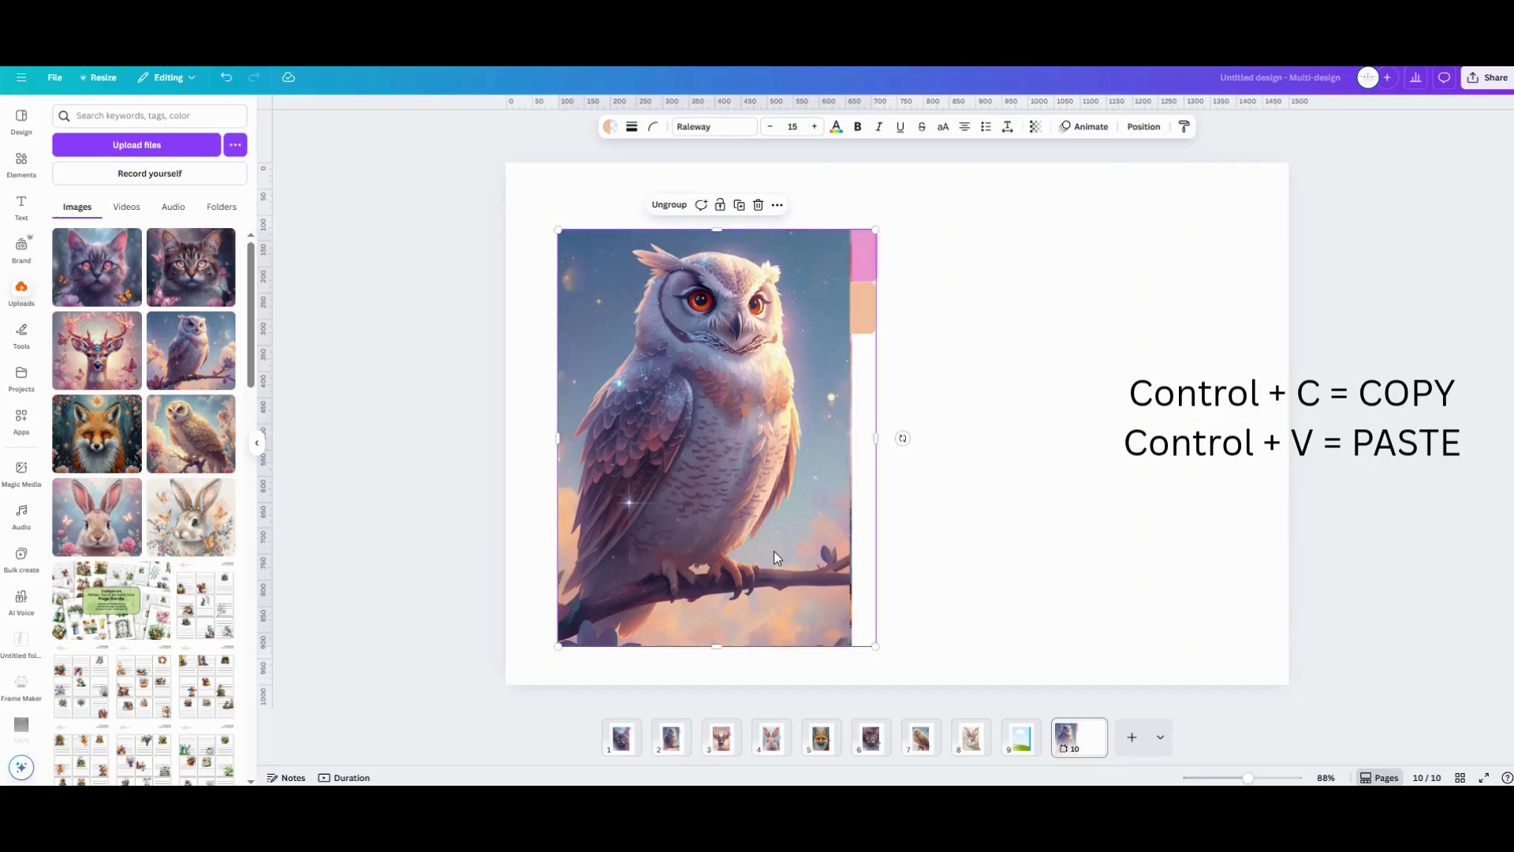
key("ctrl+z")
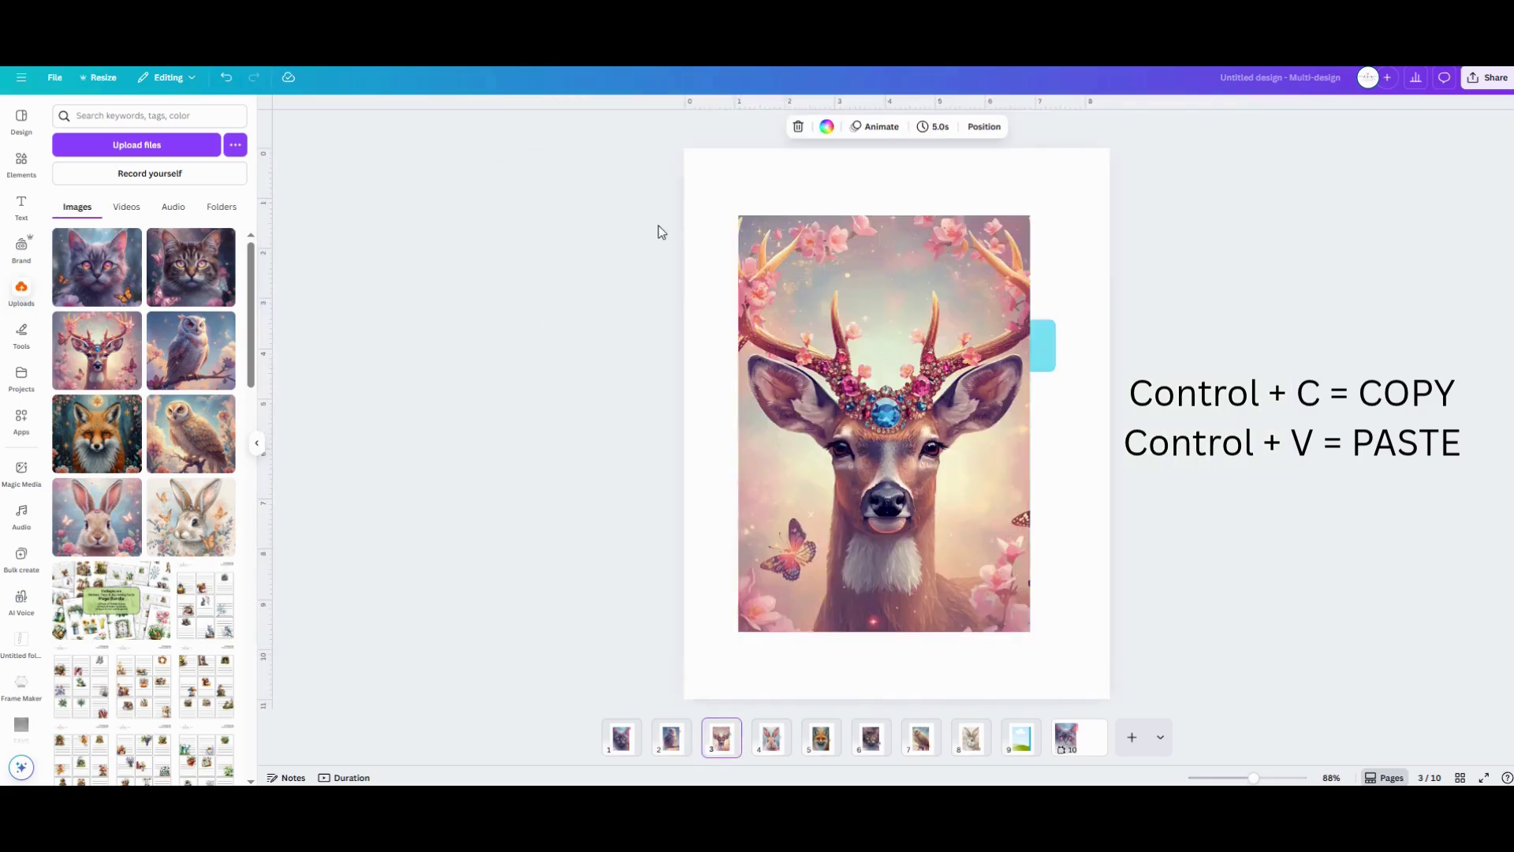
Group and paste the deer divider onto page 10, then undo that paste.
left_click_drag(661, 232, 1136, 595)
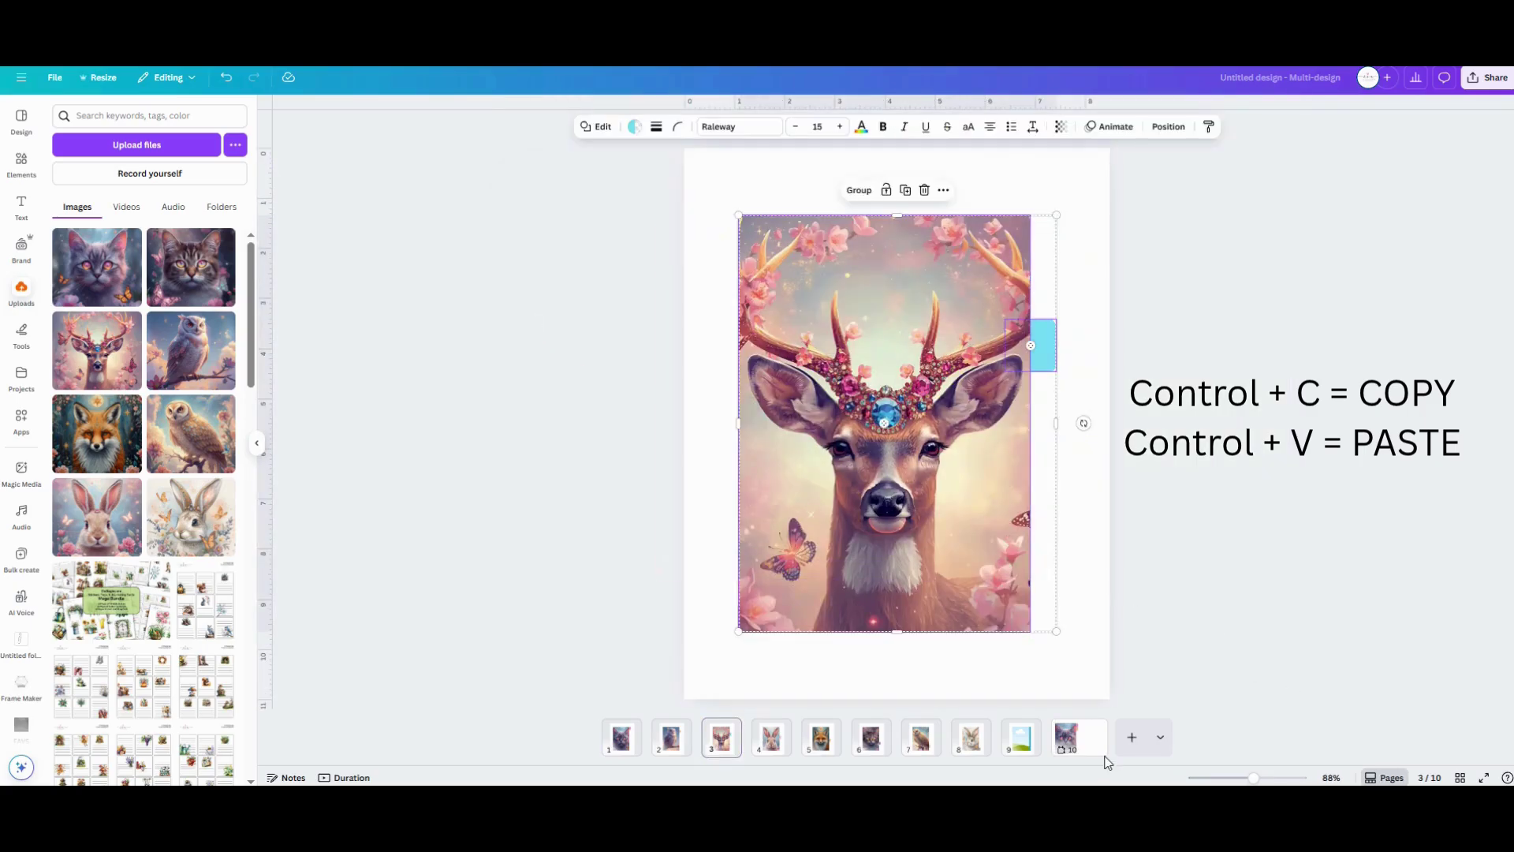
key("ctrl+g")
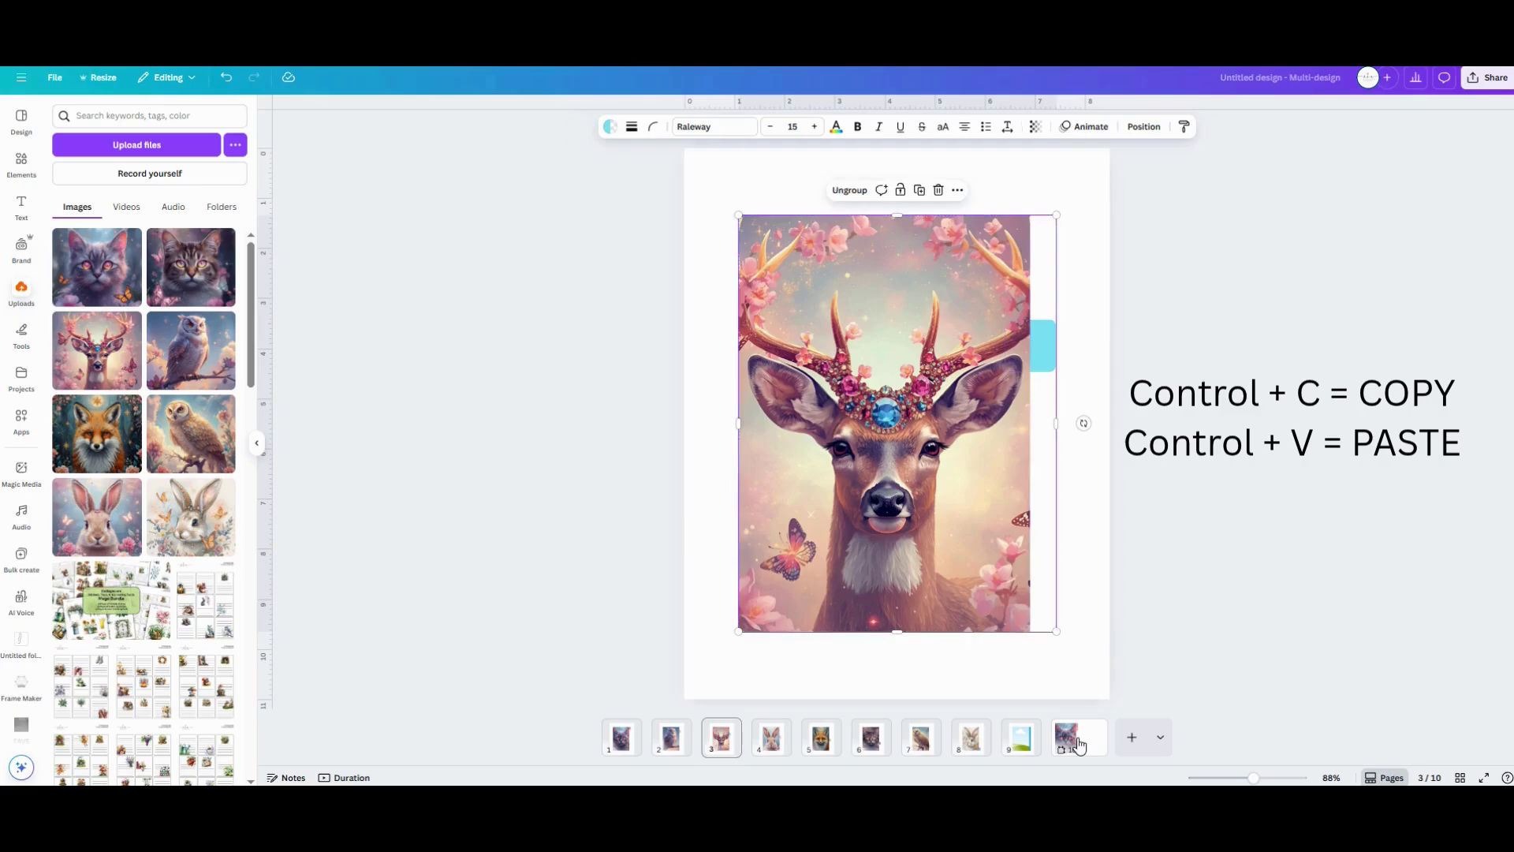
left_click(1078, 743)
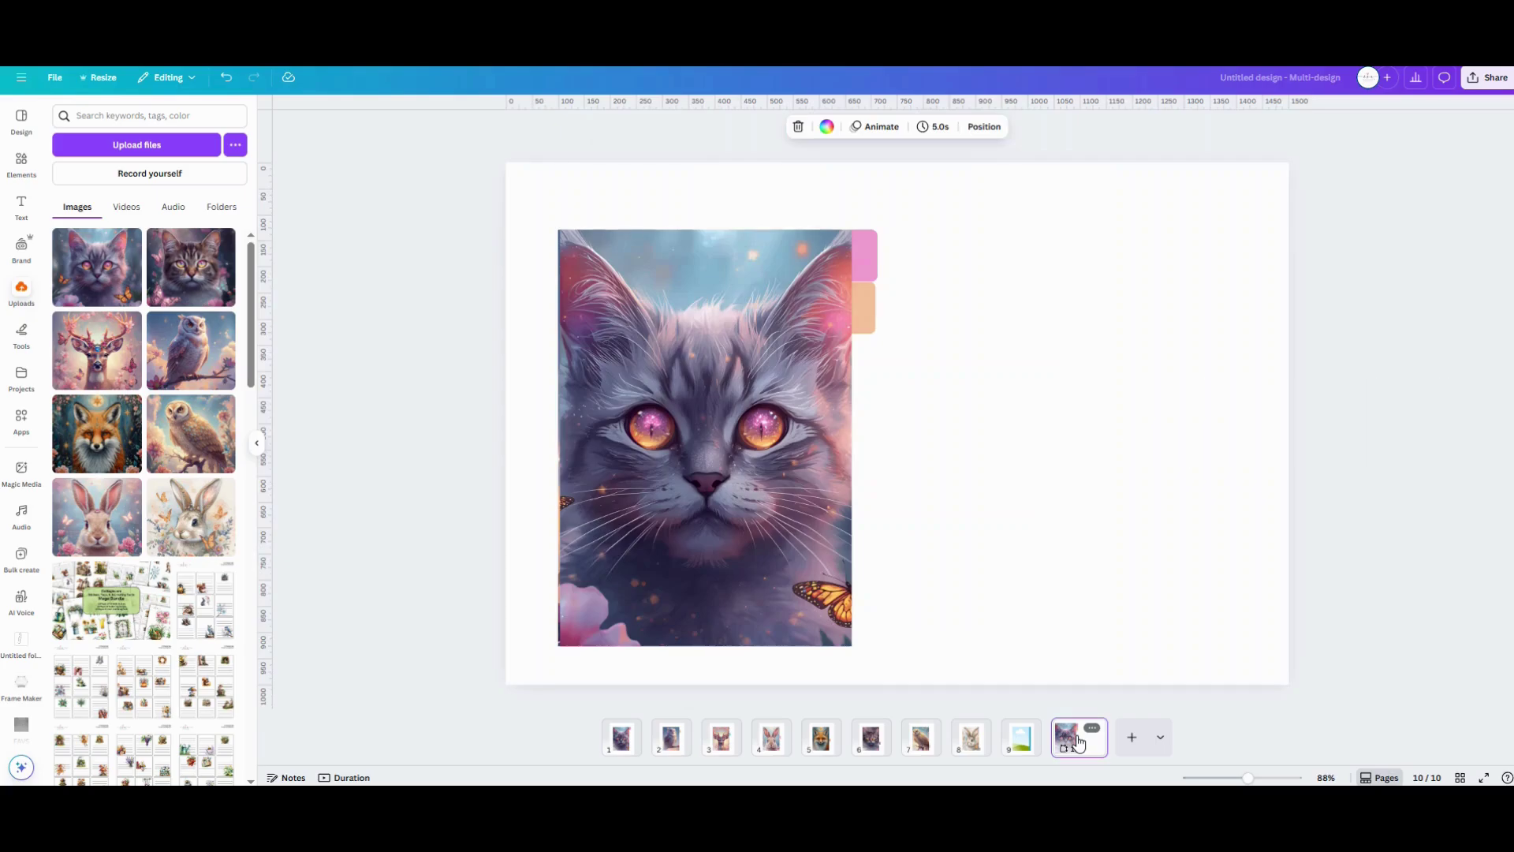
key("ctrl+v")
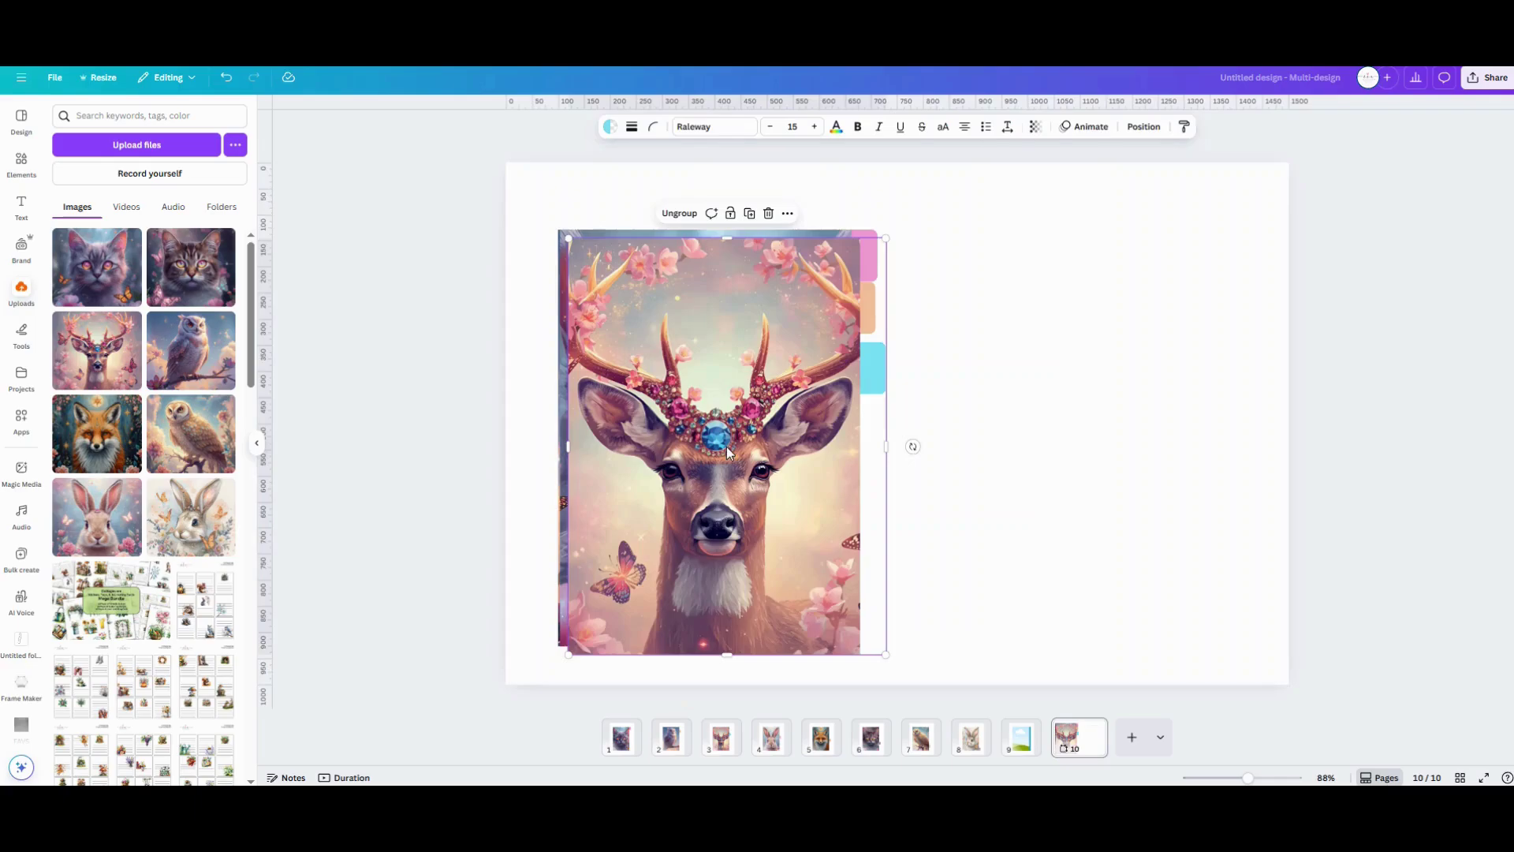
key("ctrl+z")
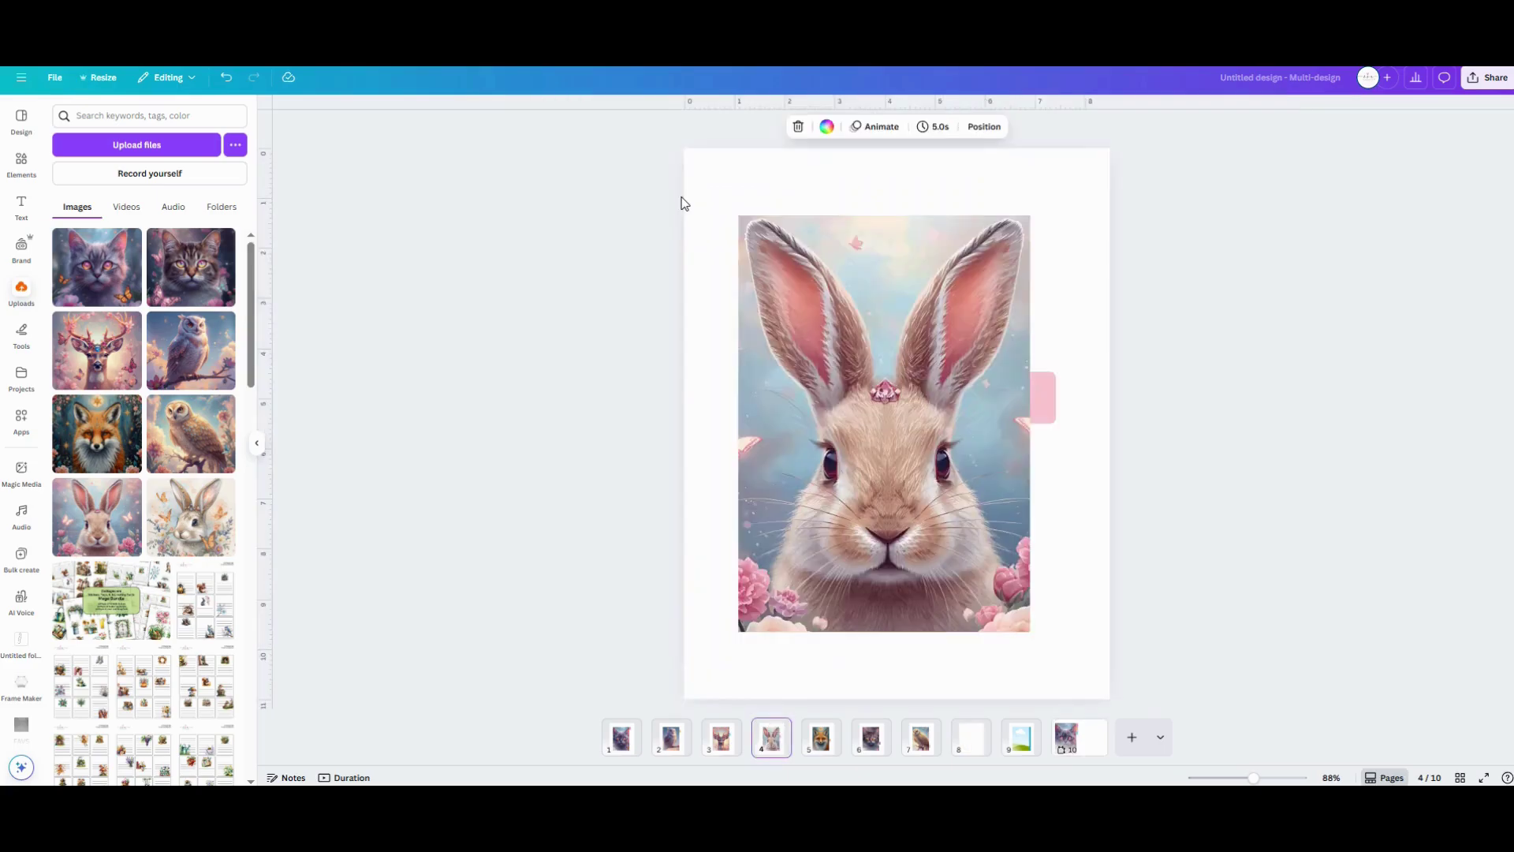
Paste the bunny image with its pink tab on page 10, tab lined up fourth.
left_click_drag(680, 199, 1083, 618)
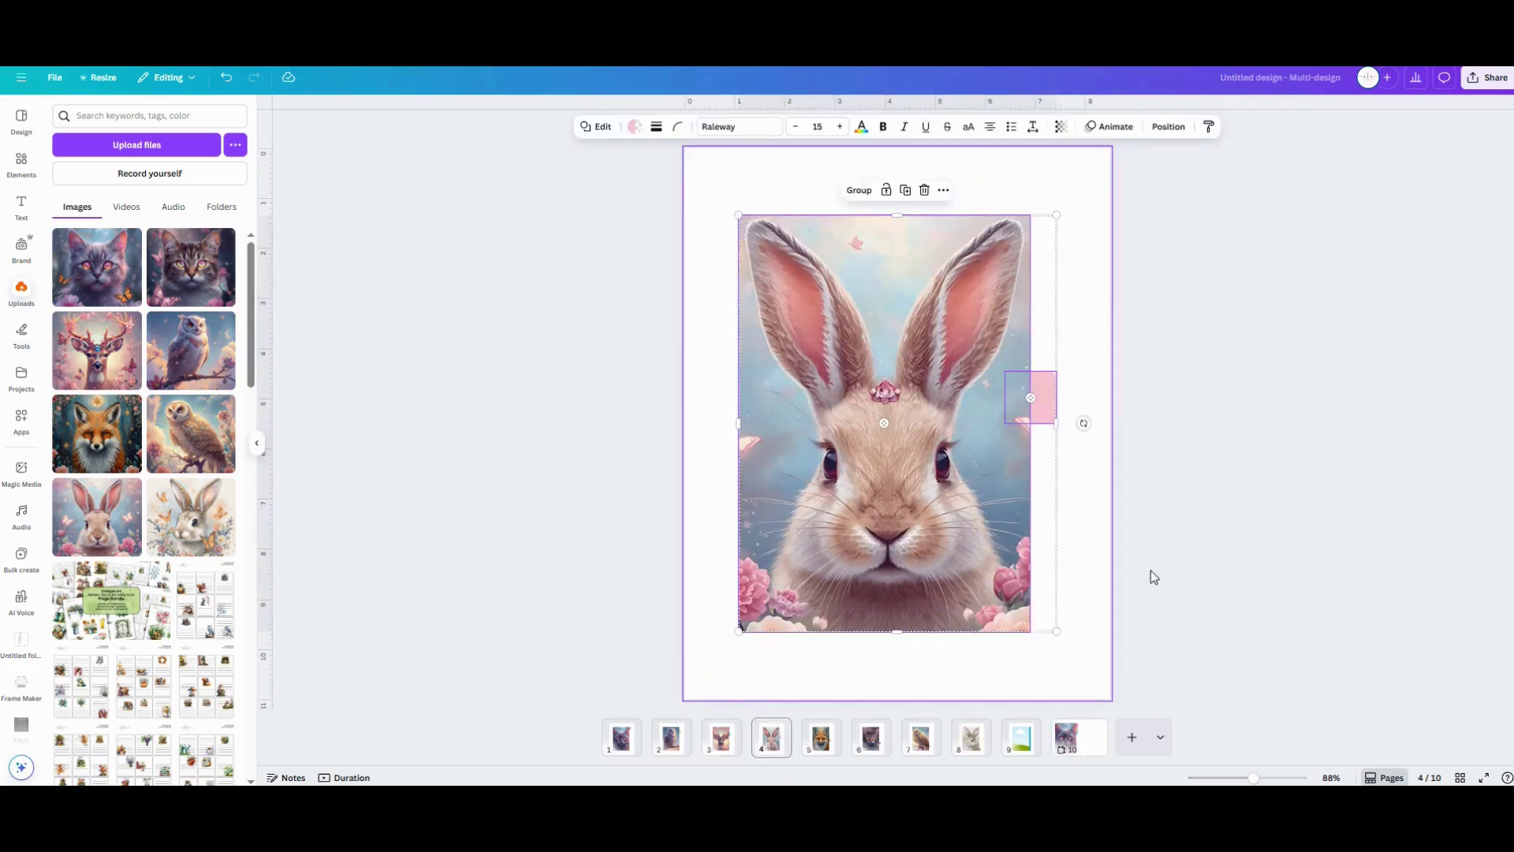
left_click(1081, 736)
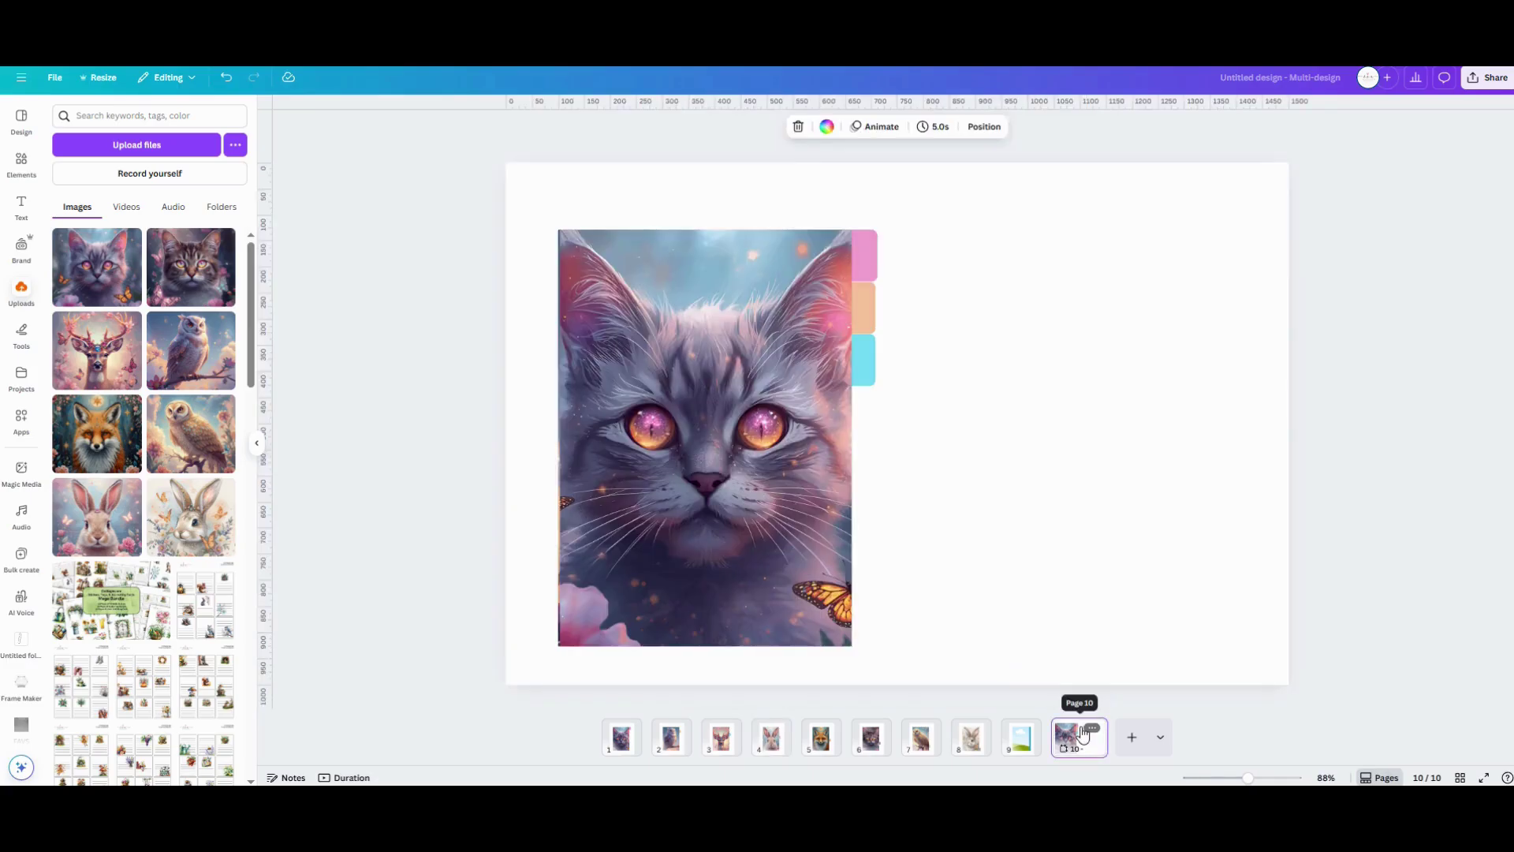
key("ctrl+v")
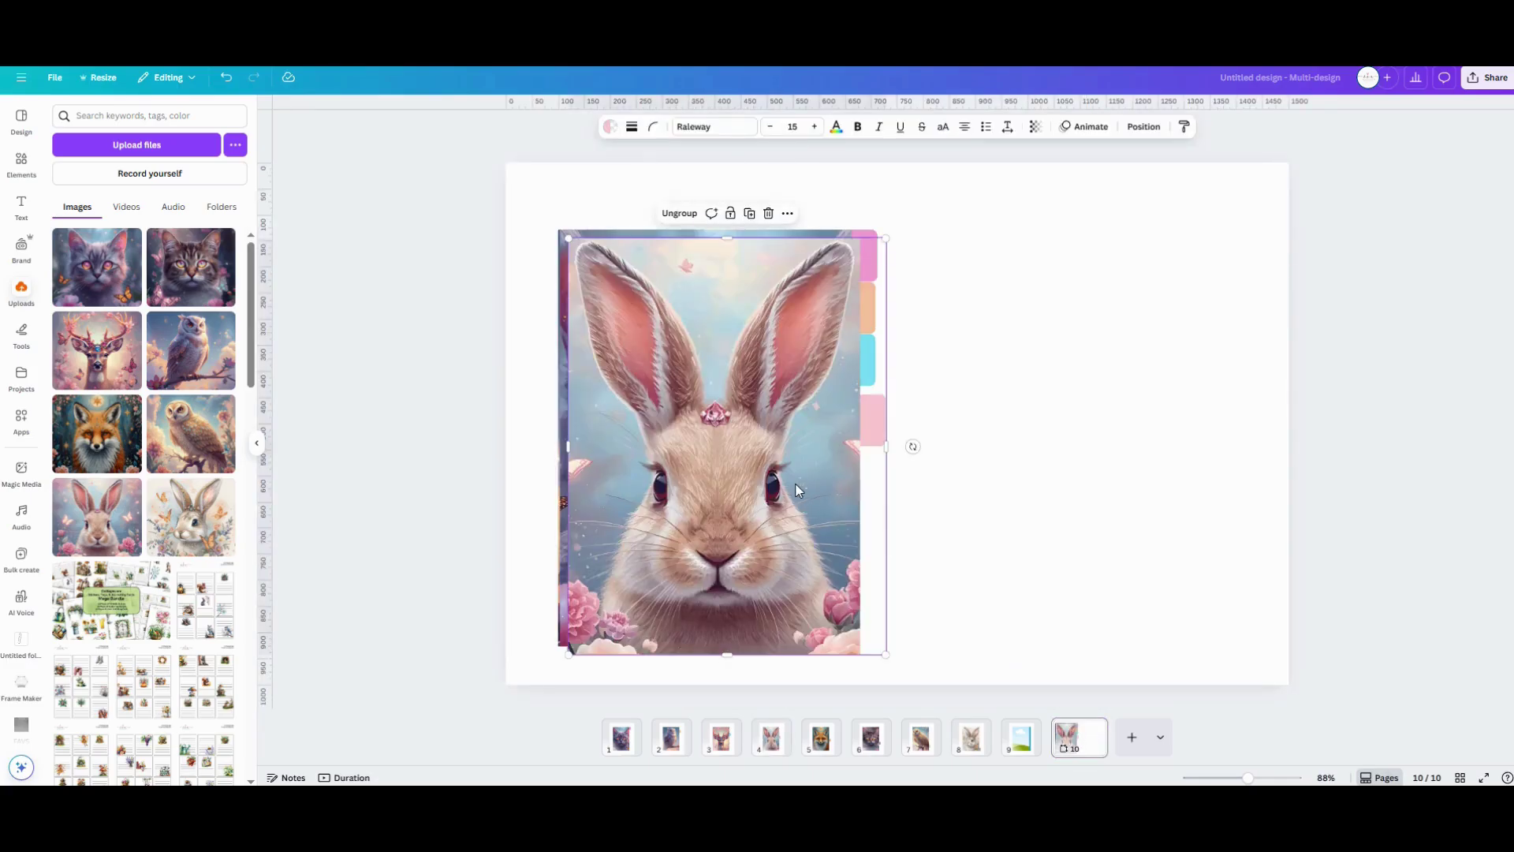
left_click_drag(796, 490, 783, 476)
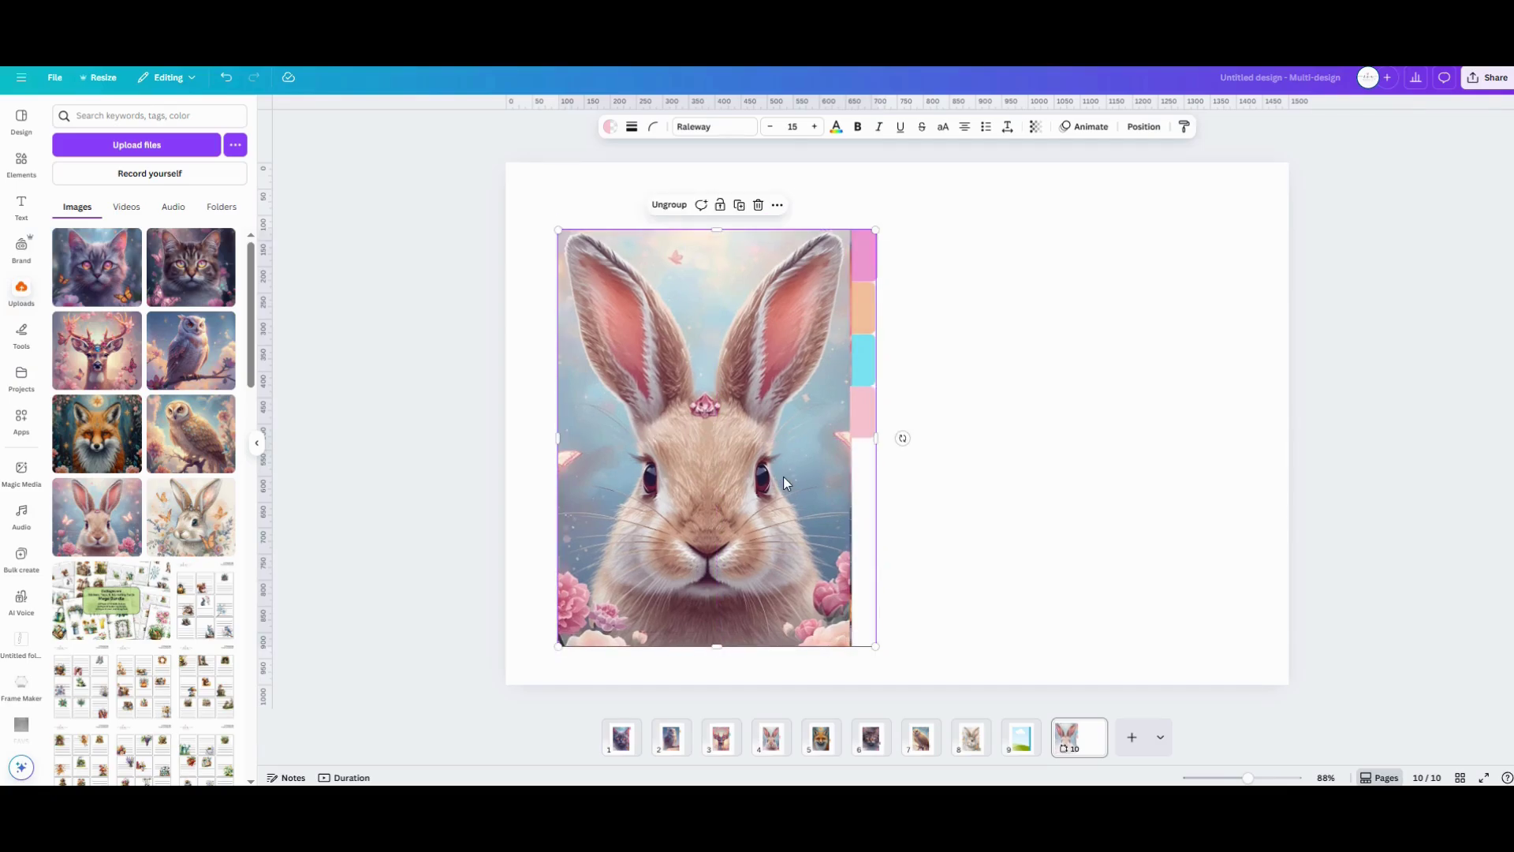
Send the bunny divider backward, then paste the fox divider with its orange tab into the tab column.
right_click(784, 477)
mouse_move(848, 607)
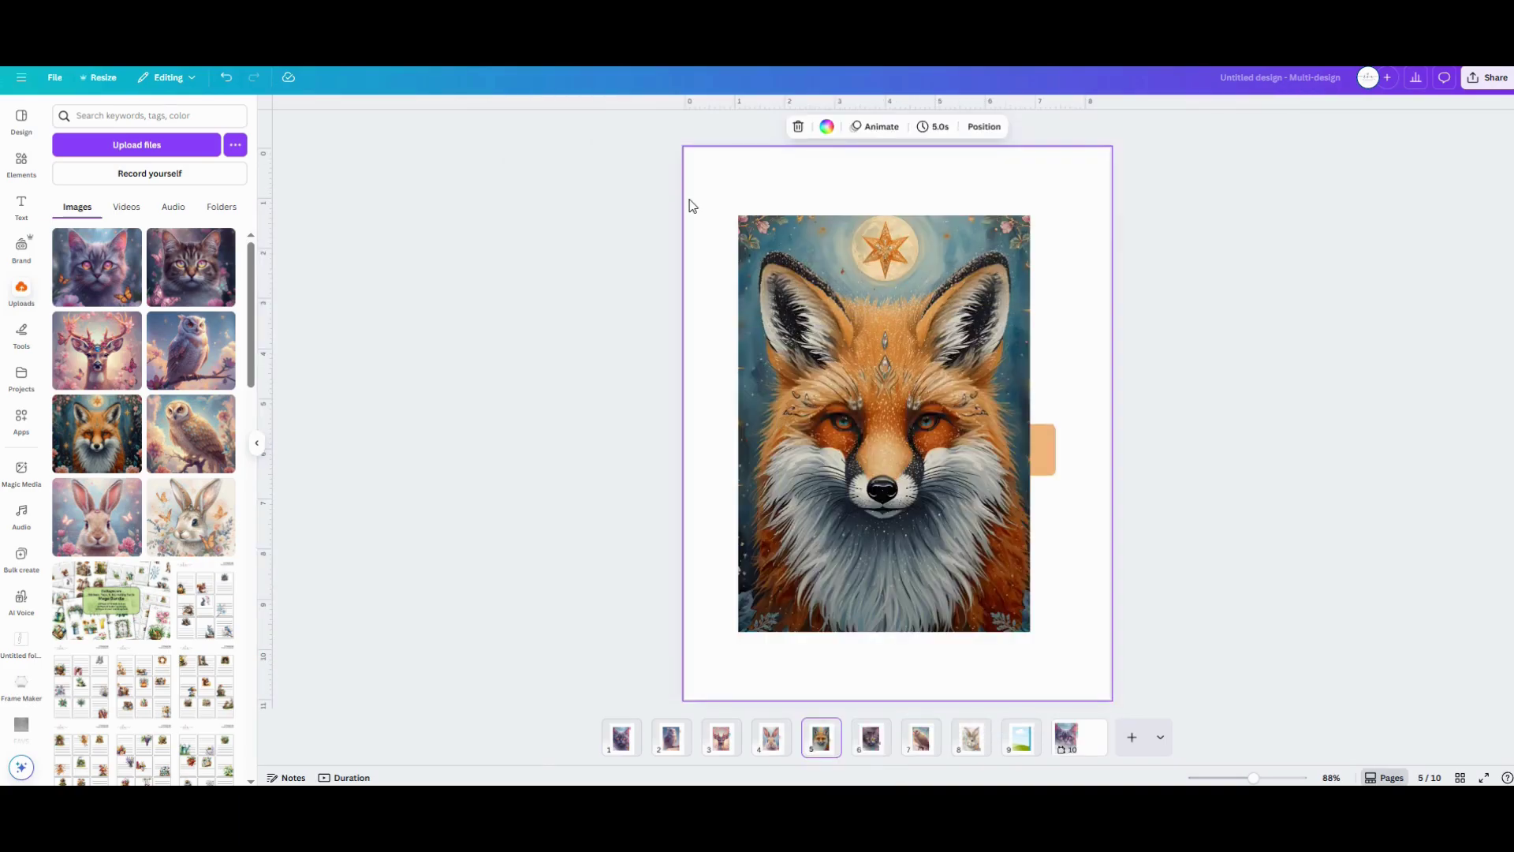
left_click_drag(690, 200, 1086, 581)
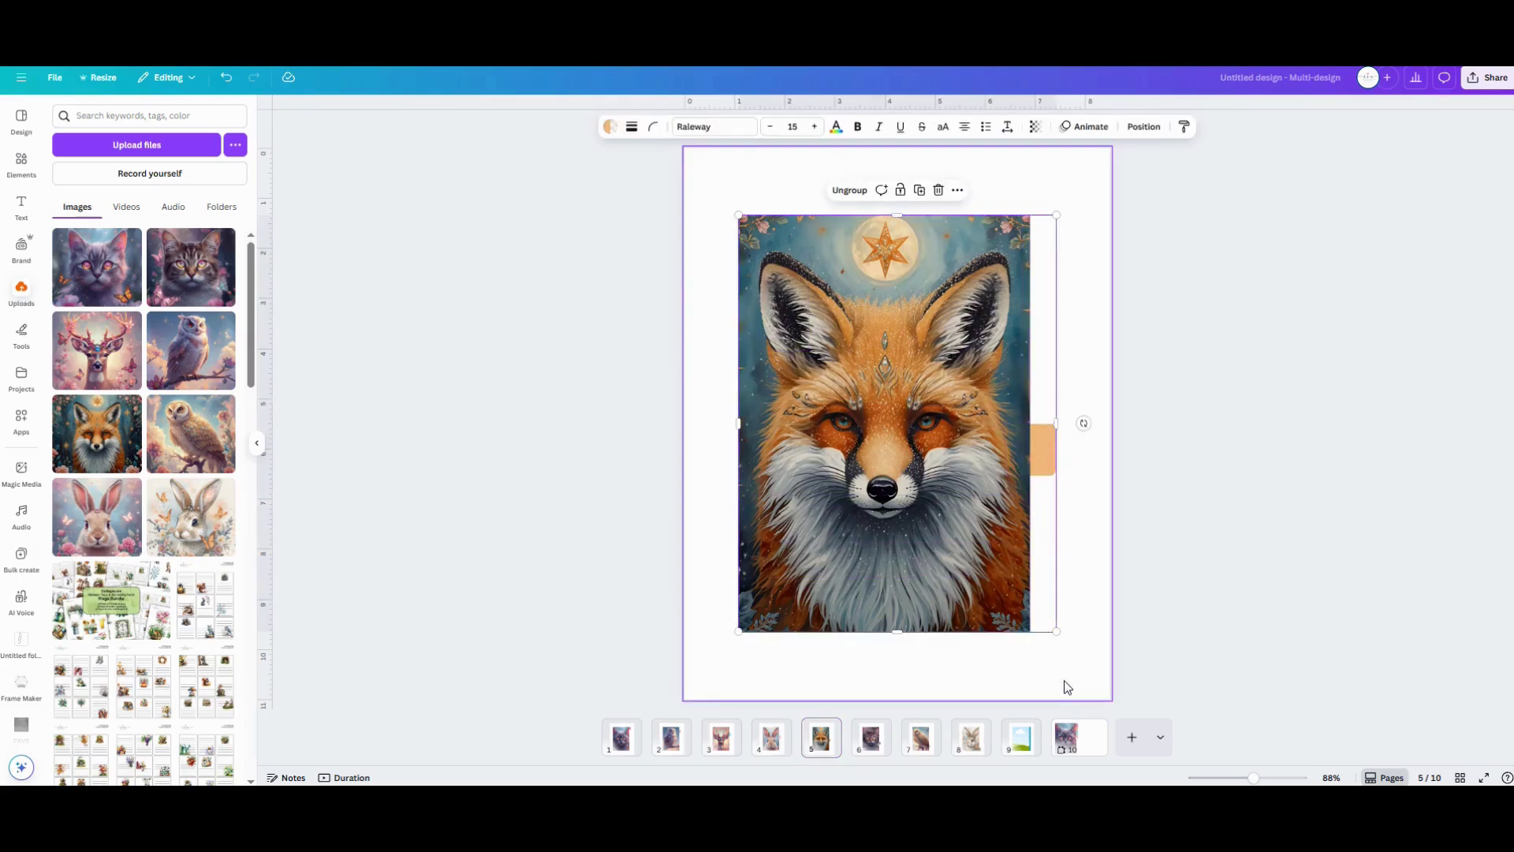
left_click(1082, 745)
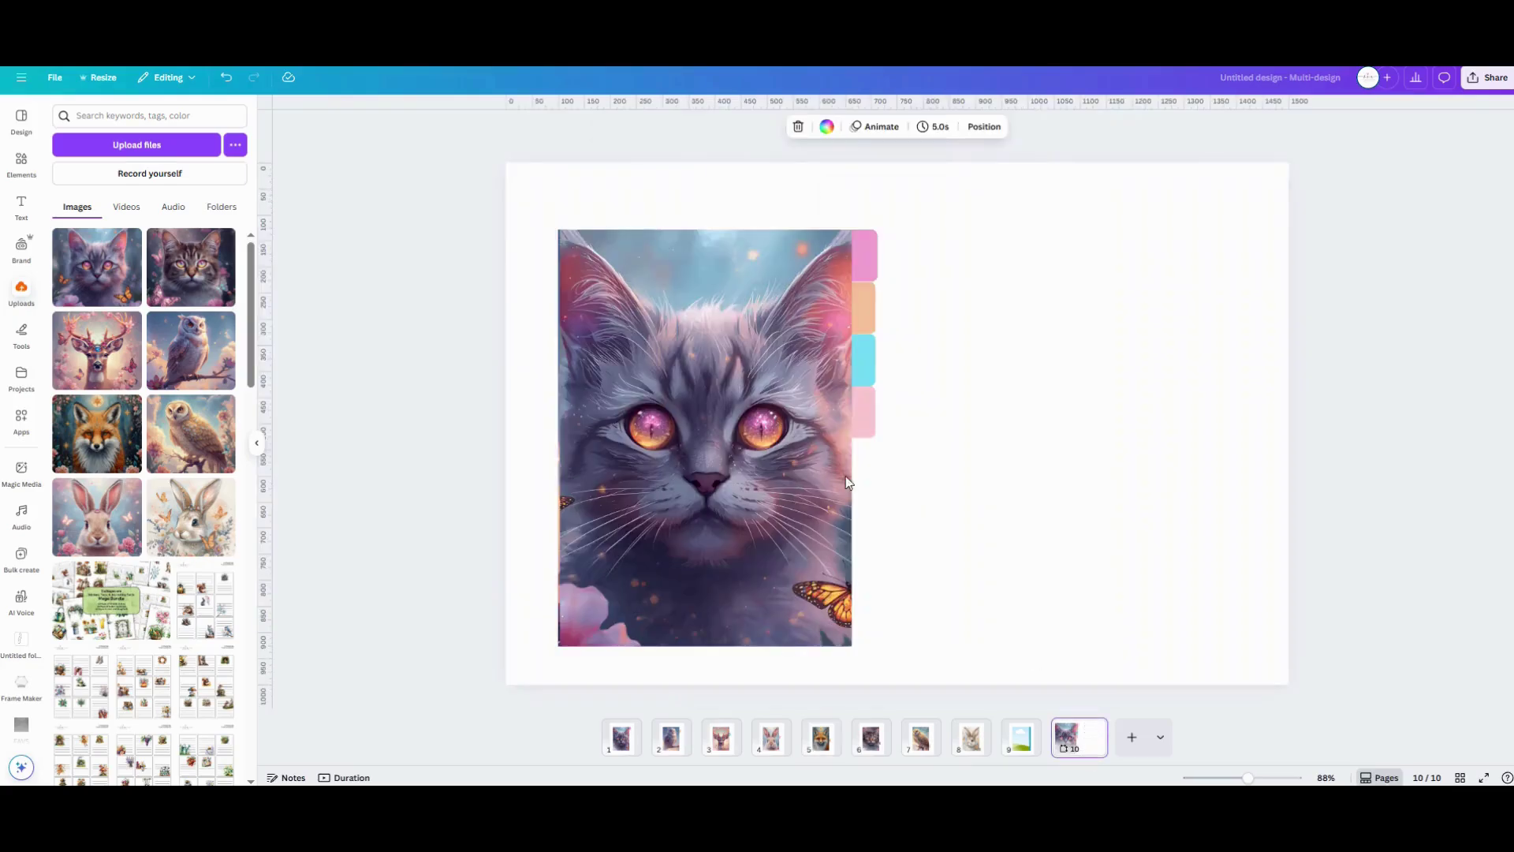
key("ctrl+v")
left_click_drag(824, 479, 721, 433)
Send the fox divider behind the cat image.
right_click(721, 433)
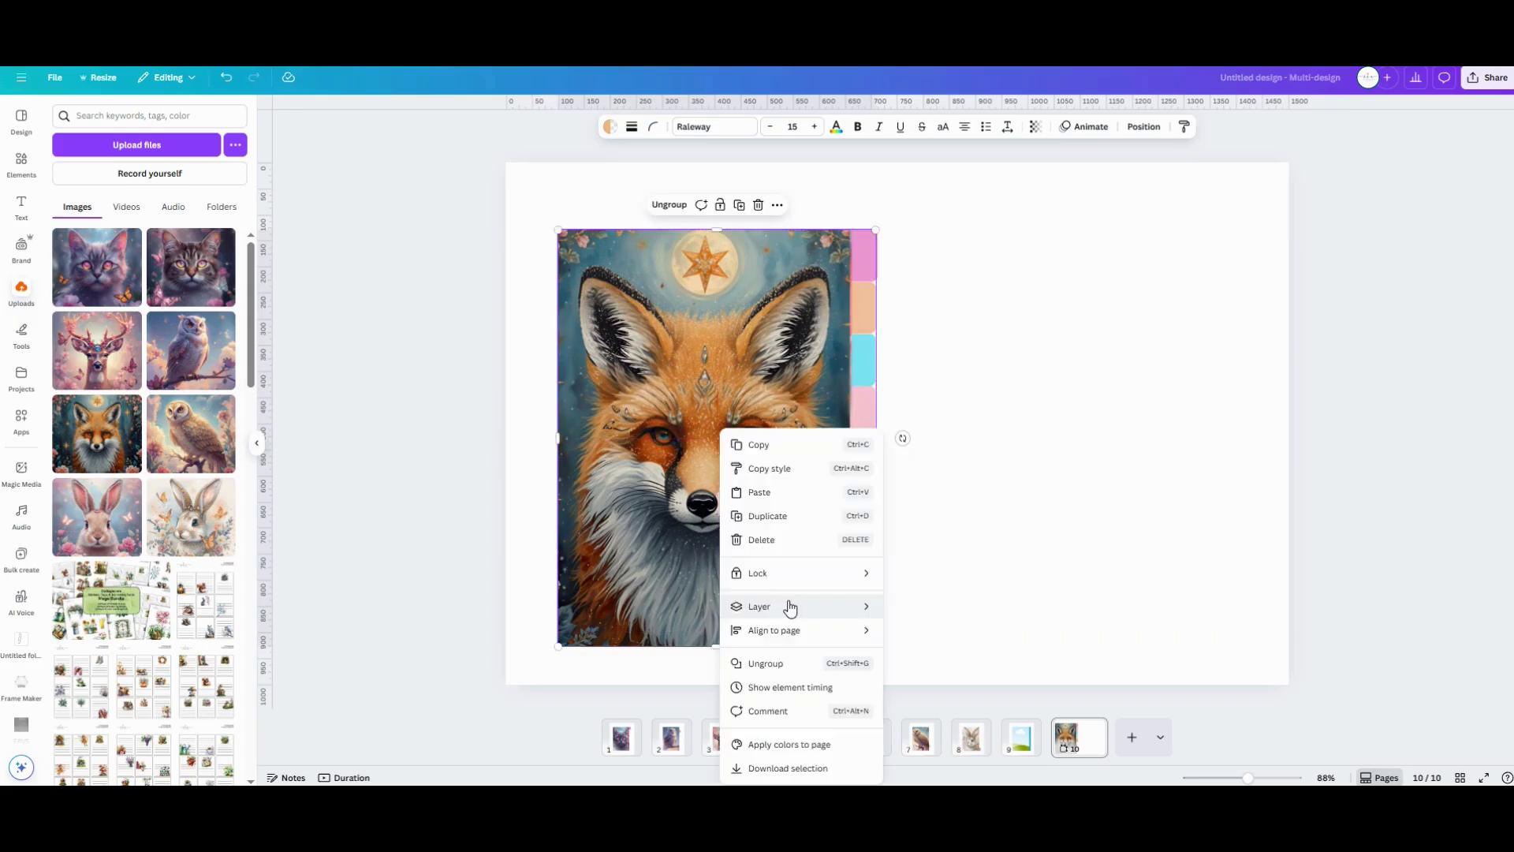
mouse_move(789, 606)
left_click(919, 655)
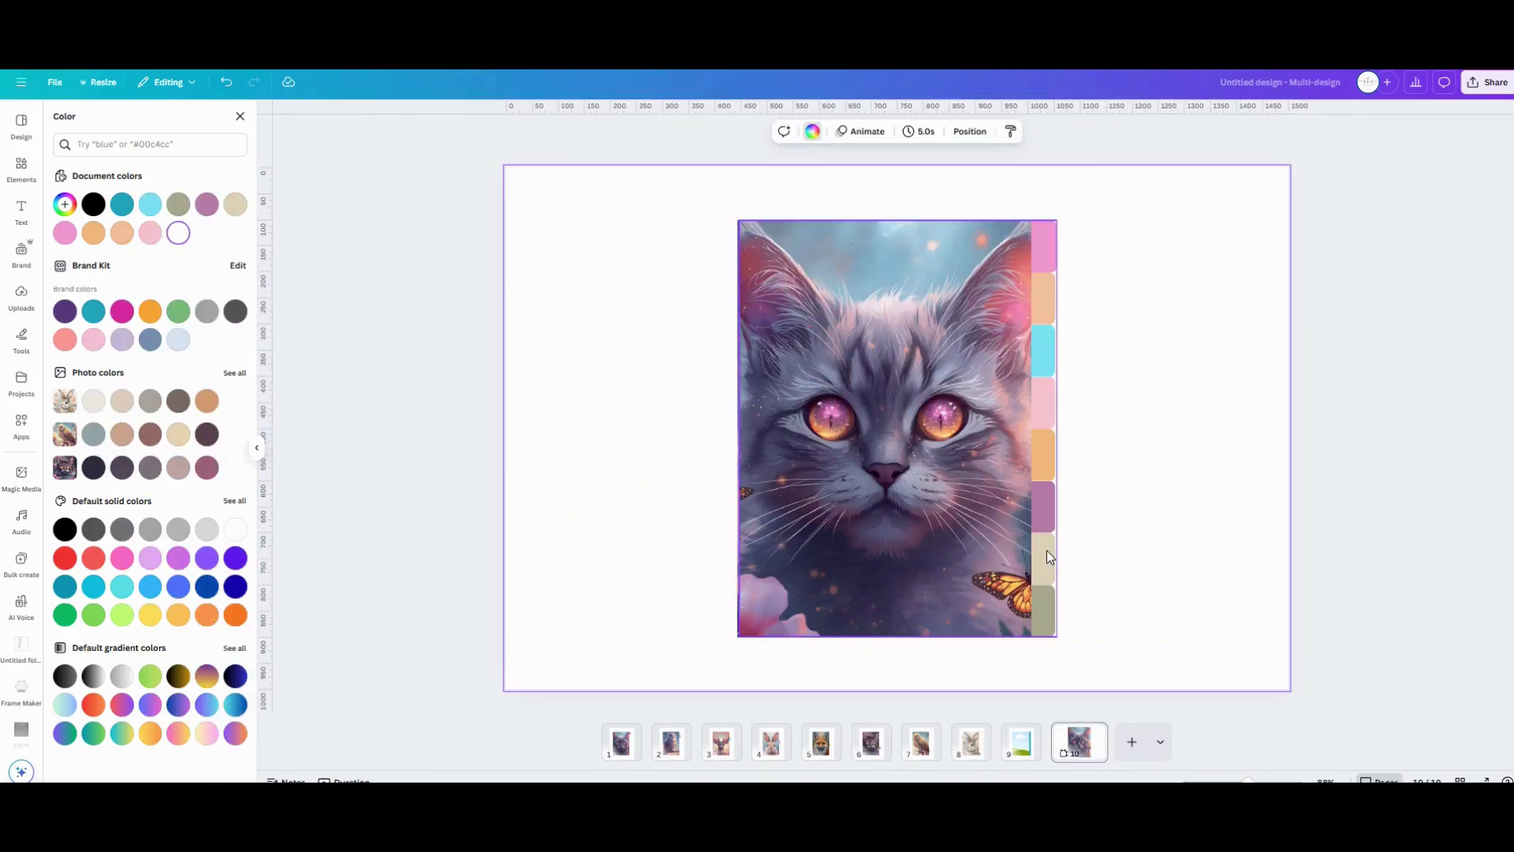
Select the preview's layered divider group, then switch to the page 7 owl divider.
left_click(1048, 552)
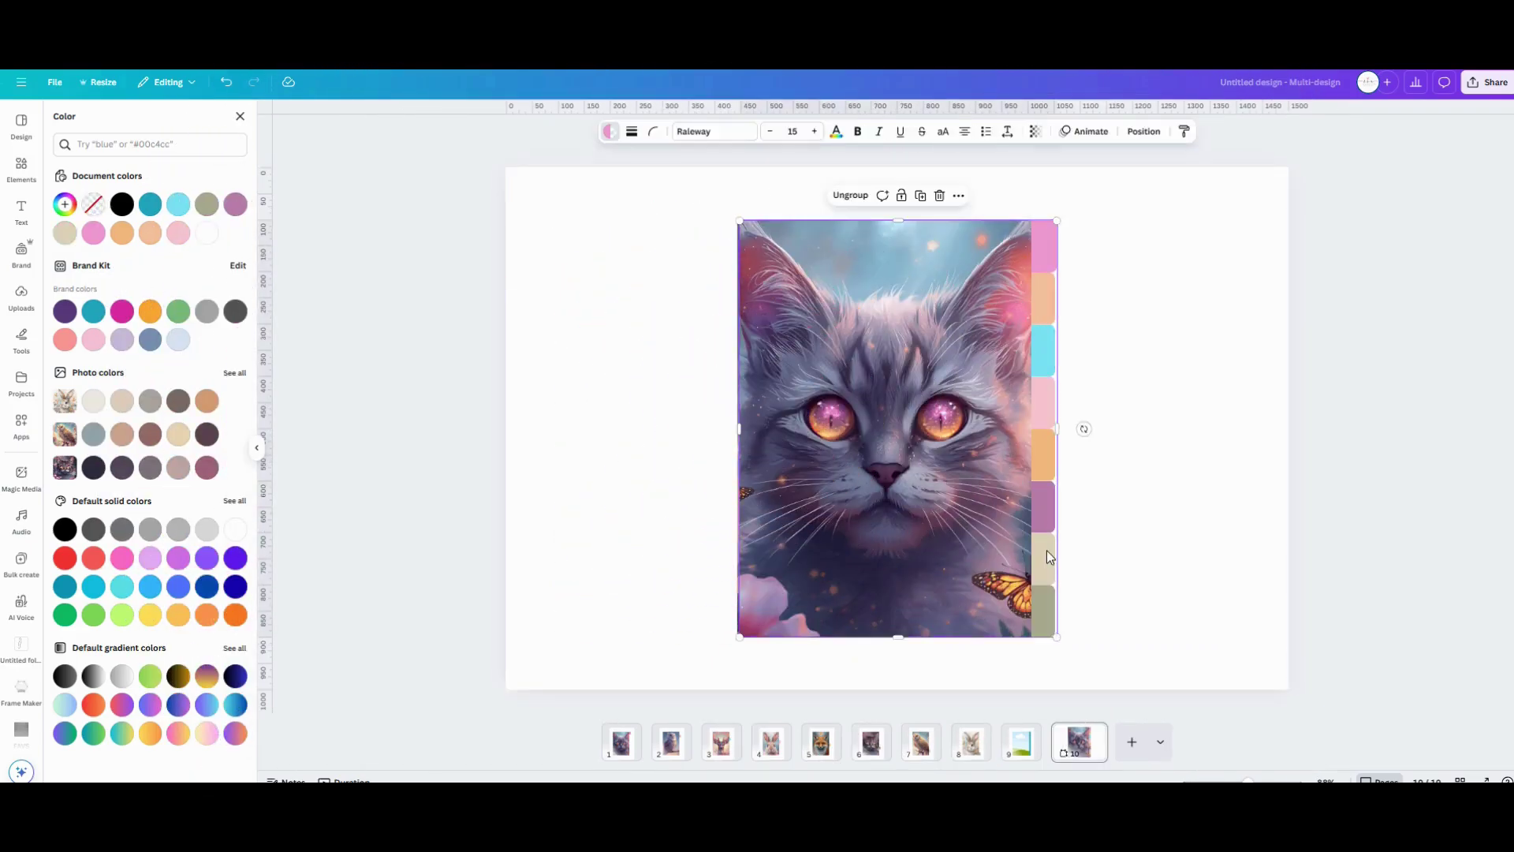
left_click(926, 757)
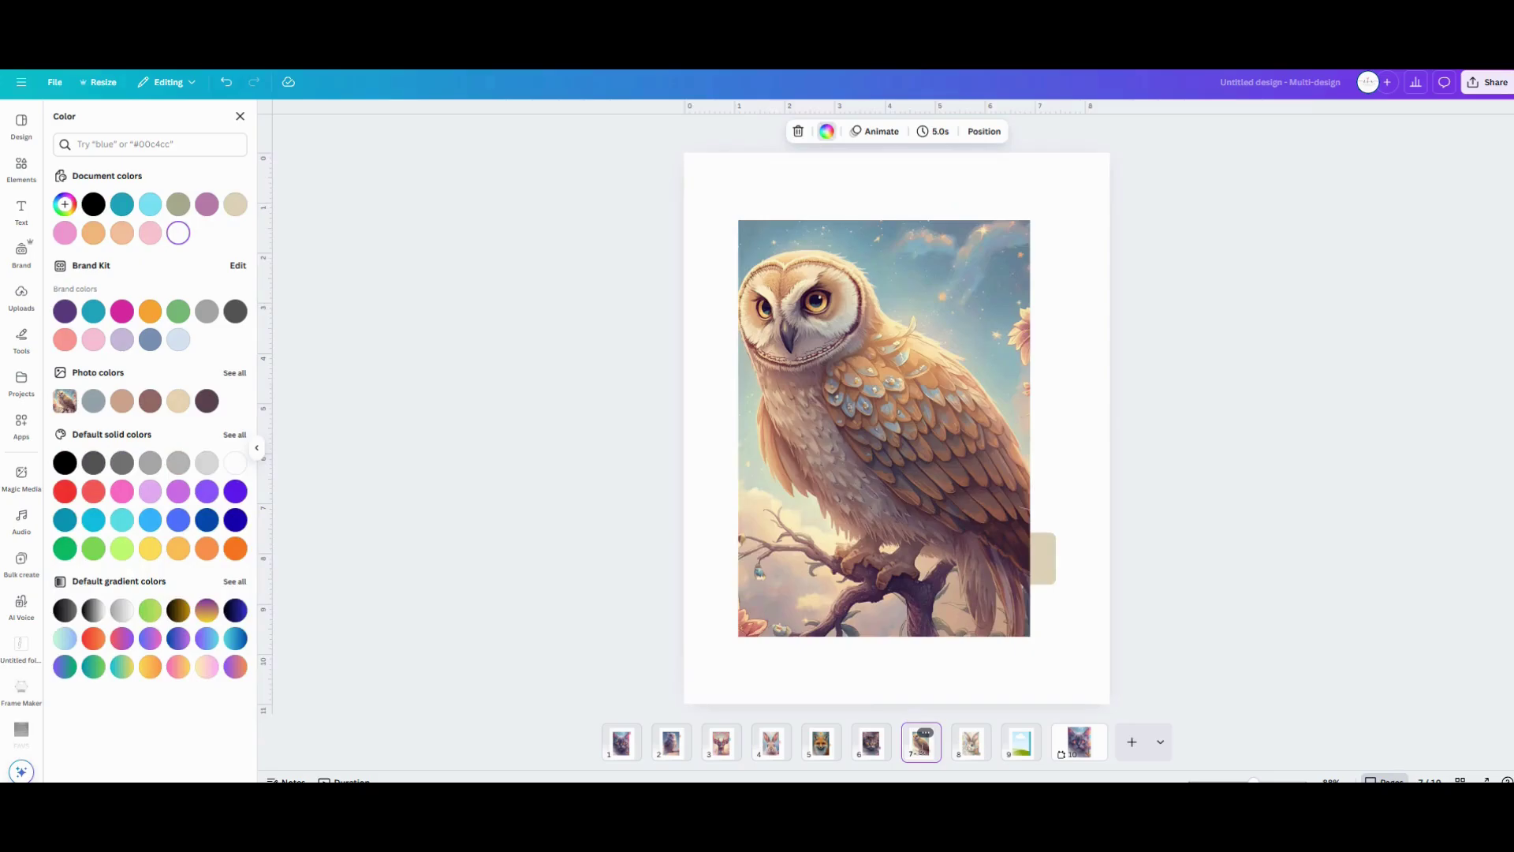
Select the owl divider's beige tab and open a custom colour for it, then check page 10.
left_click(1037, 552)
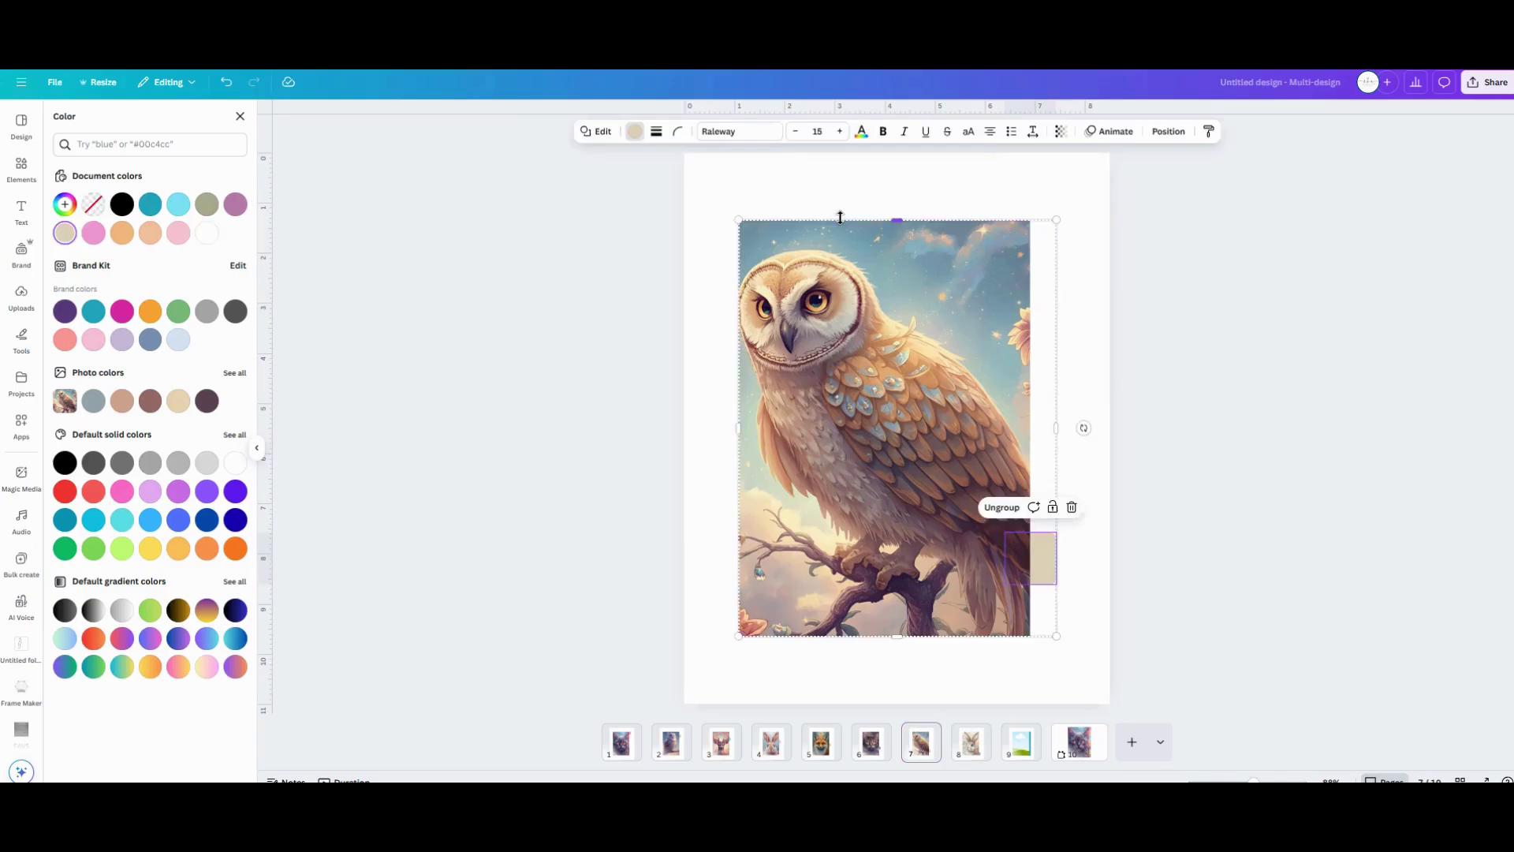
left_click(1082, 601)
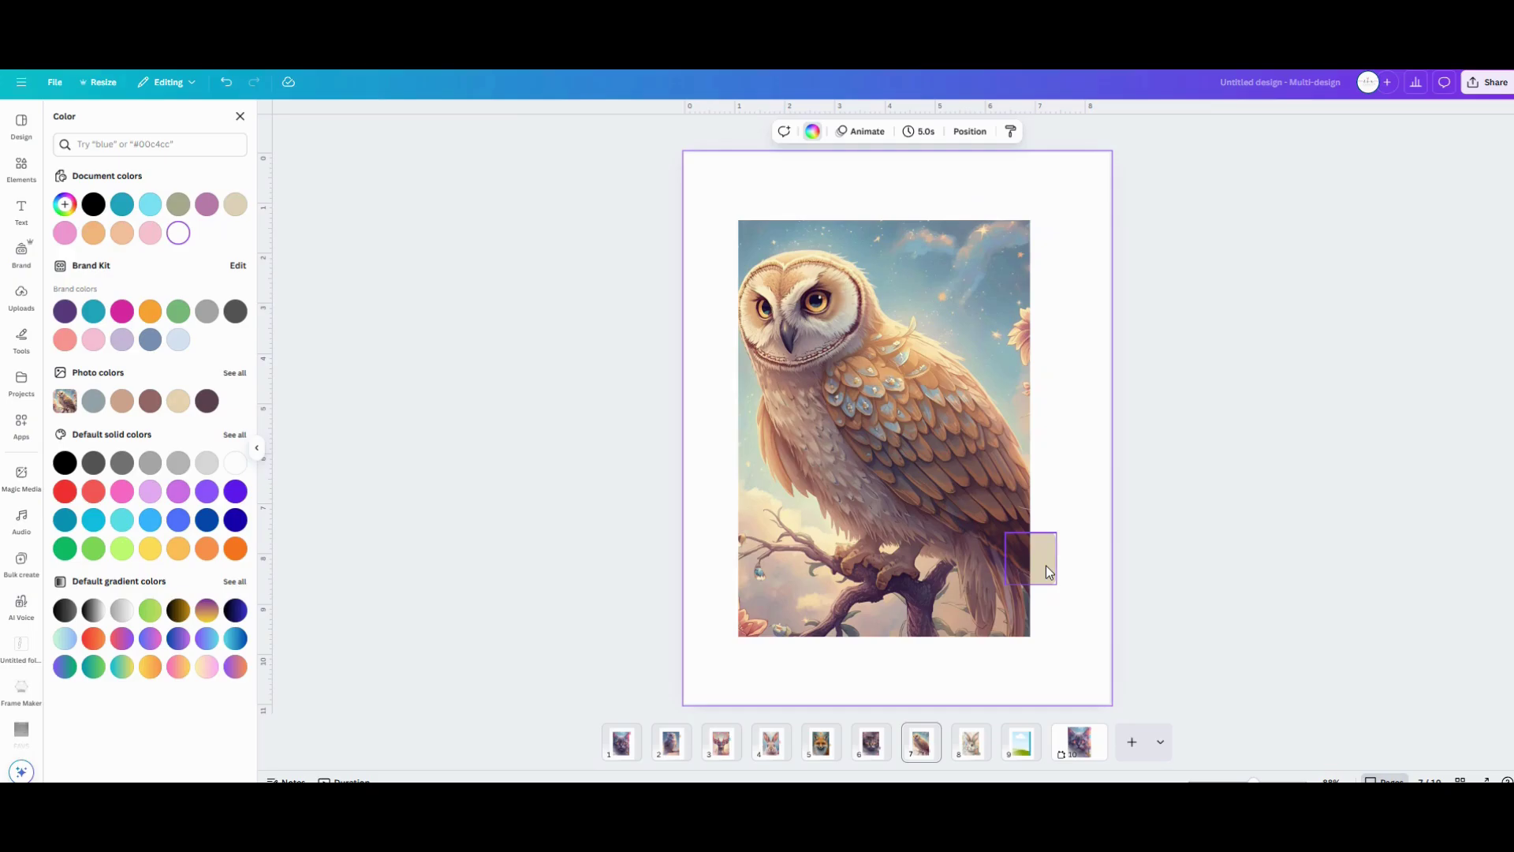
left_click(1046, 566)
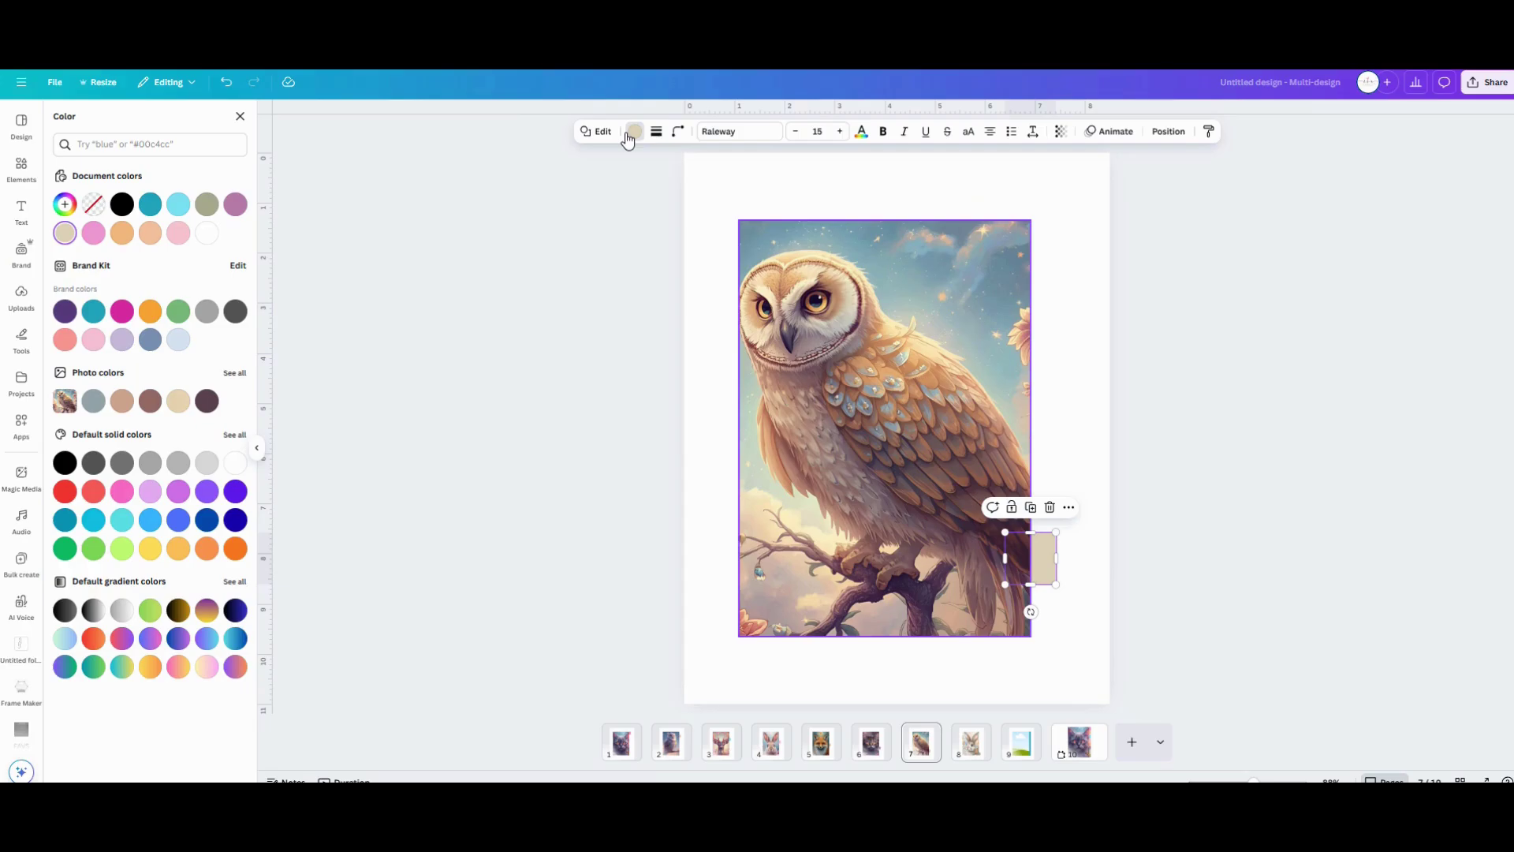
key("Escape")
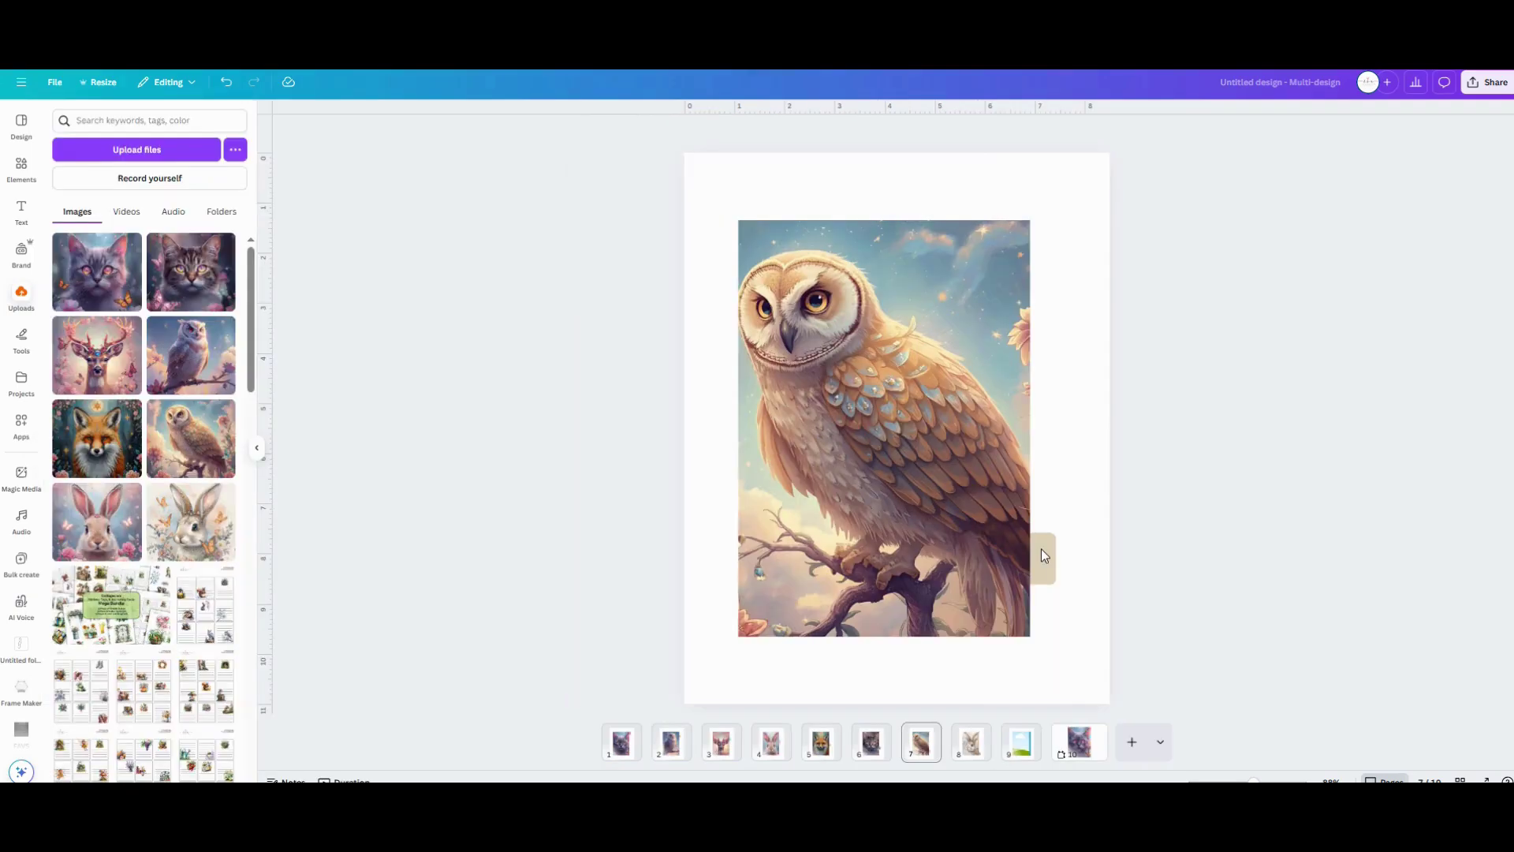
left_click(1041, 549)
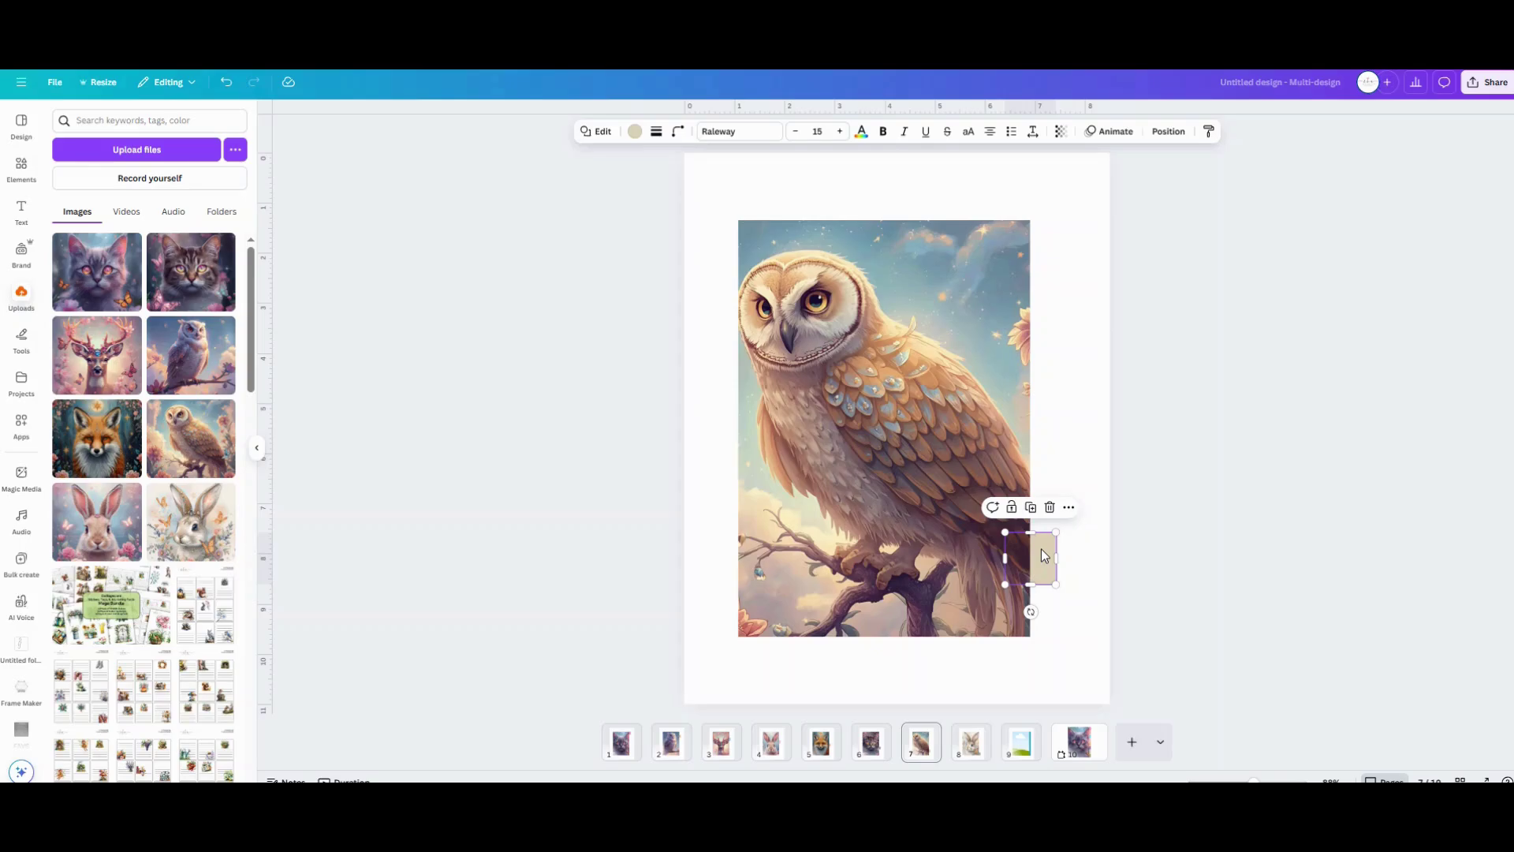
left_click(635, 131)
left_click(65, 204)
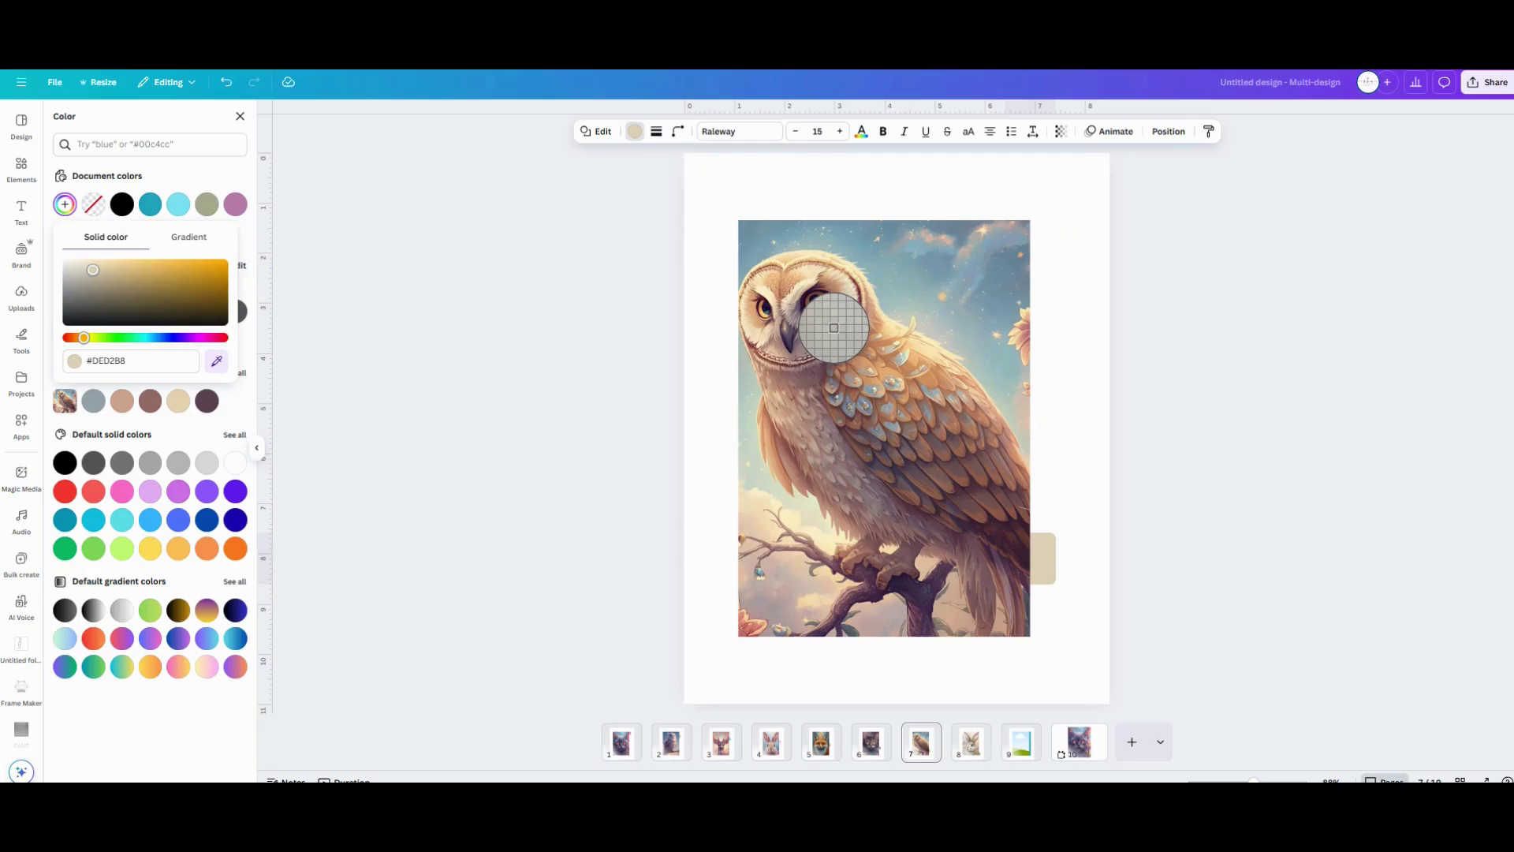
key("Escape")
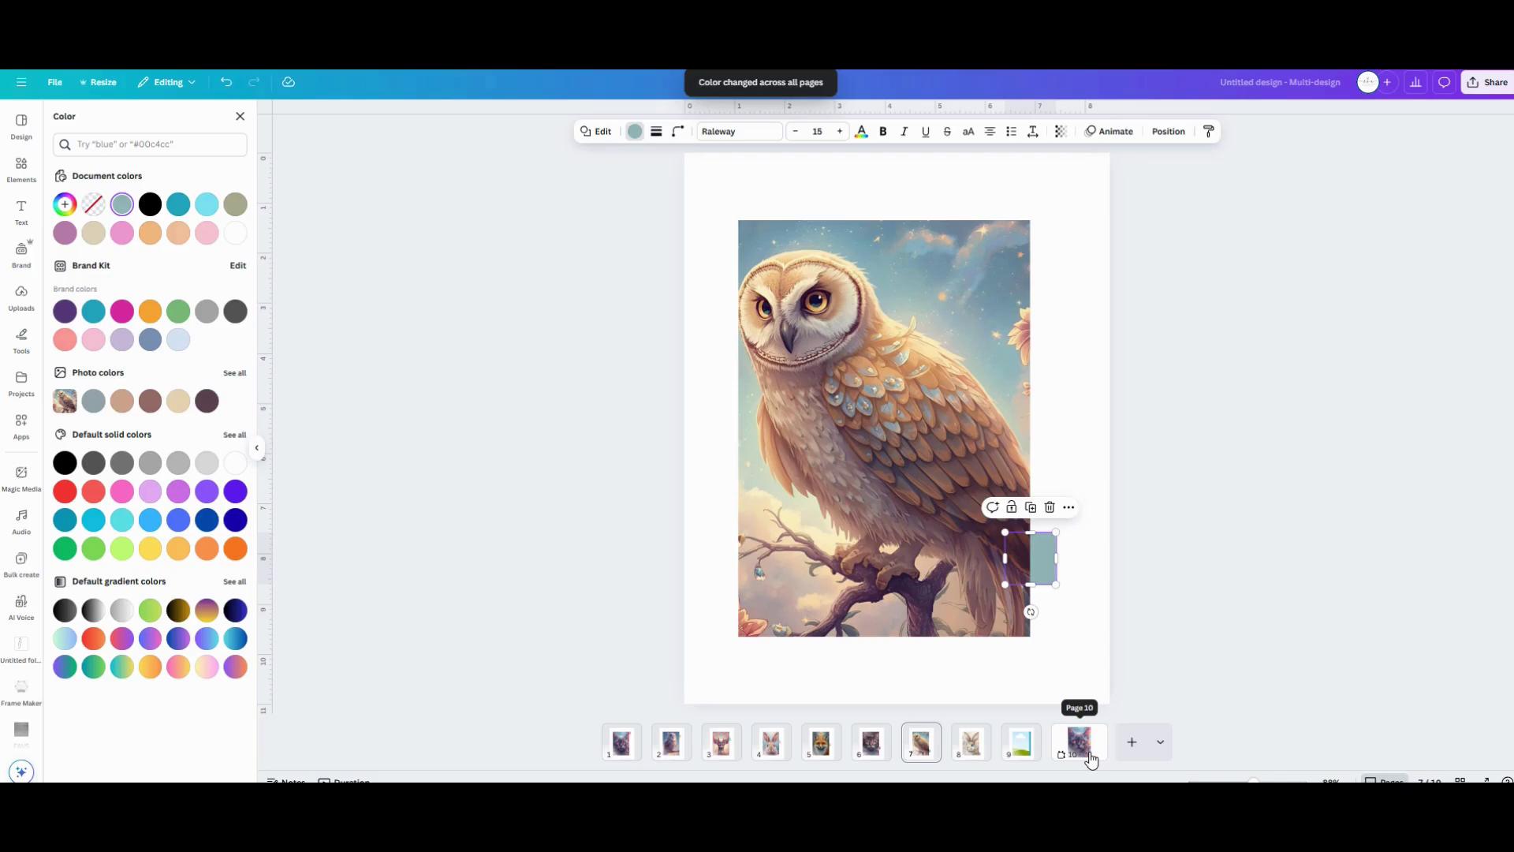
left_click(1077, 754)
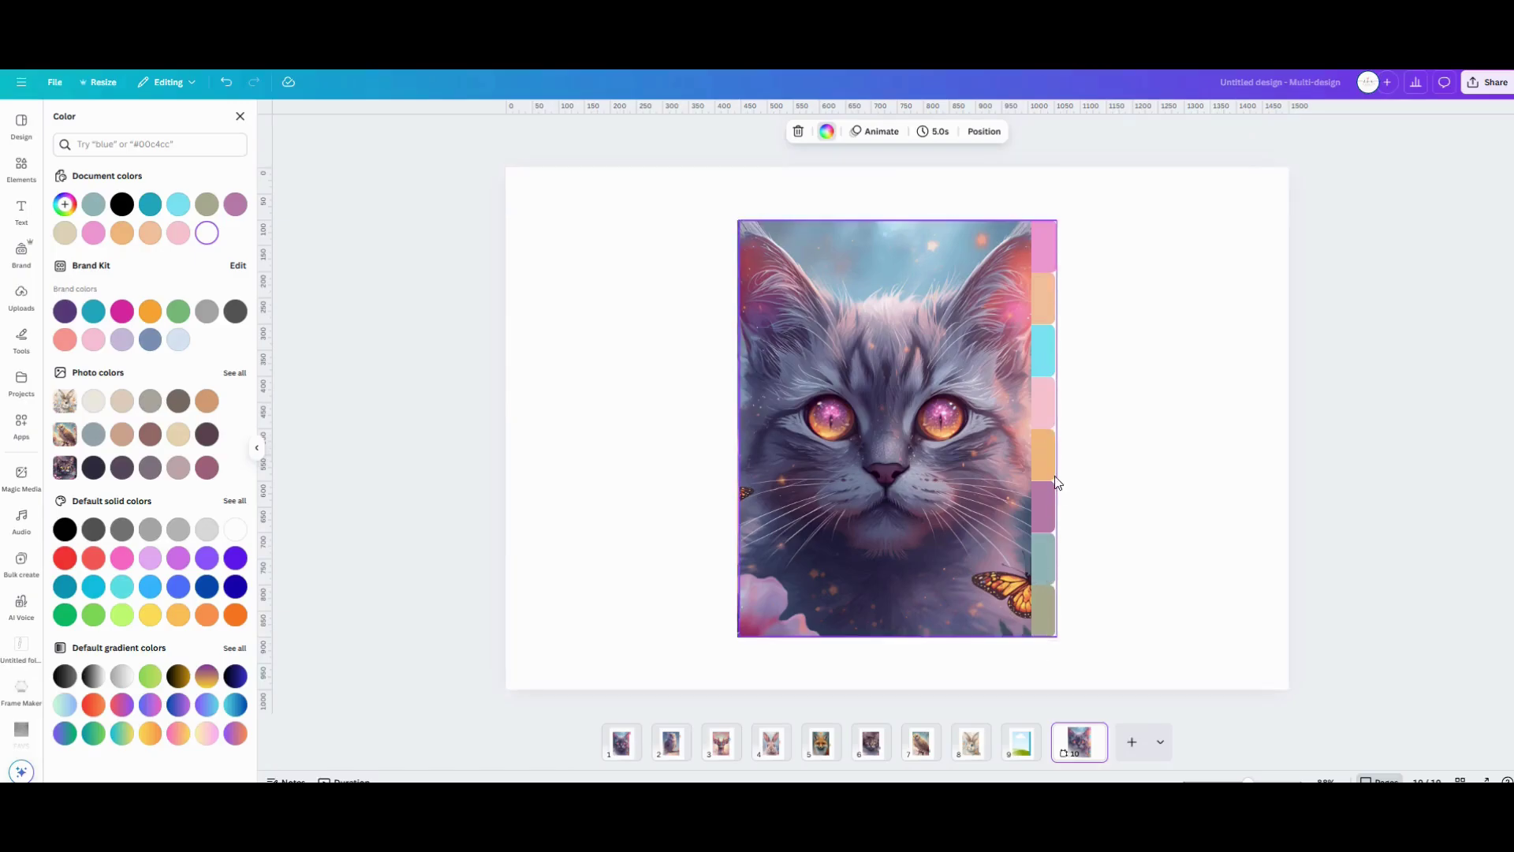
On page 3, ungroup the deer divider and select its cyan tab.
left_click(720, 746)
left_click(1038, 355)
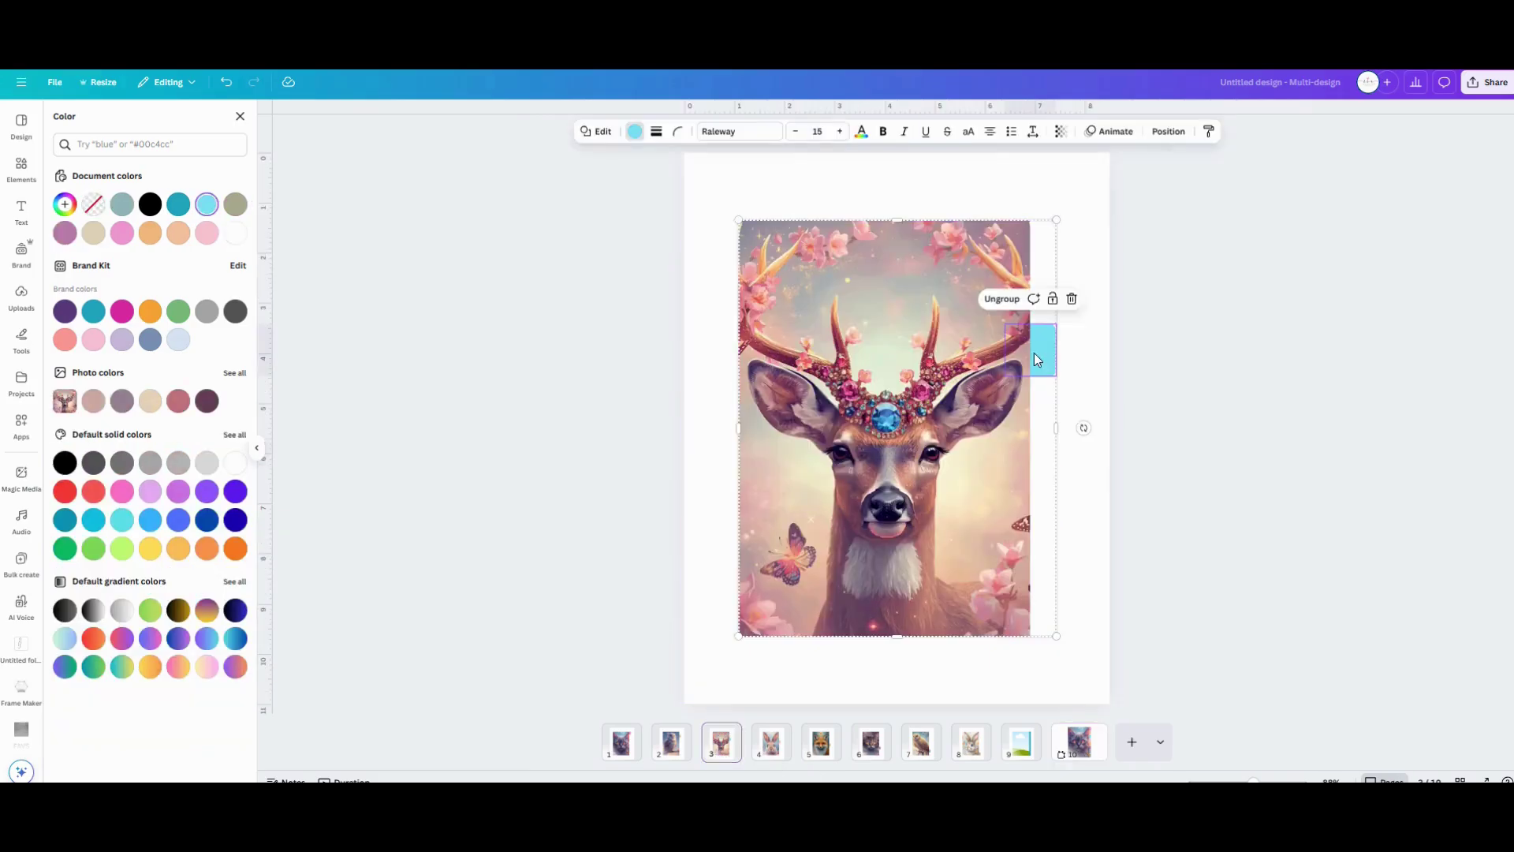
left_click(1003, 300)
left_click(1048, 351)
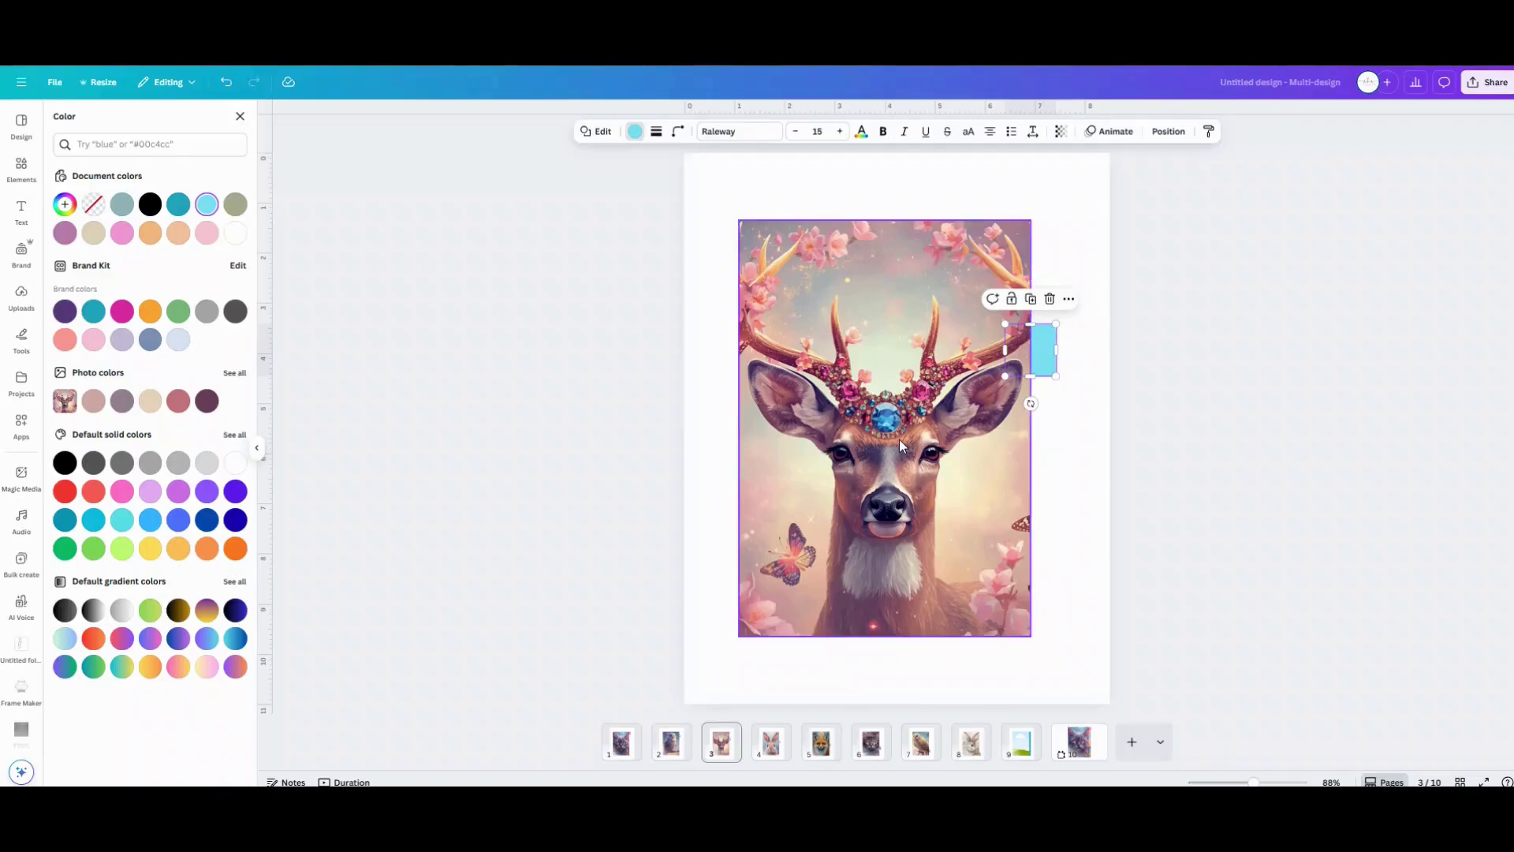
Recolour the tab to the gem's blue #2B85C0 on all pages, then view page 10.
scroll(901, 446, "up", 3)
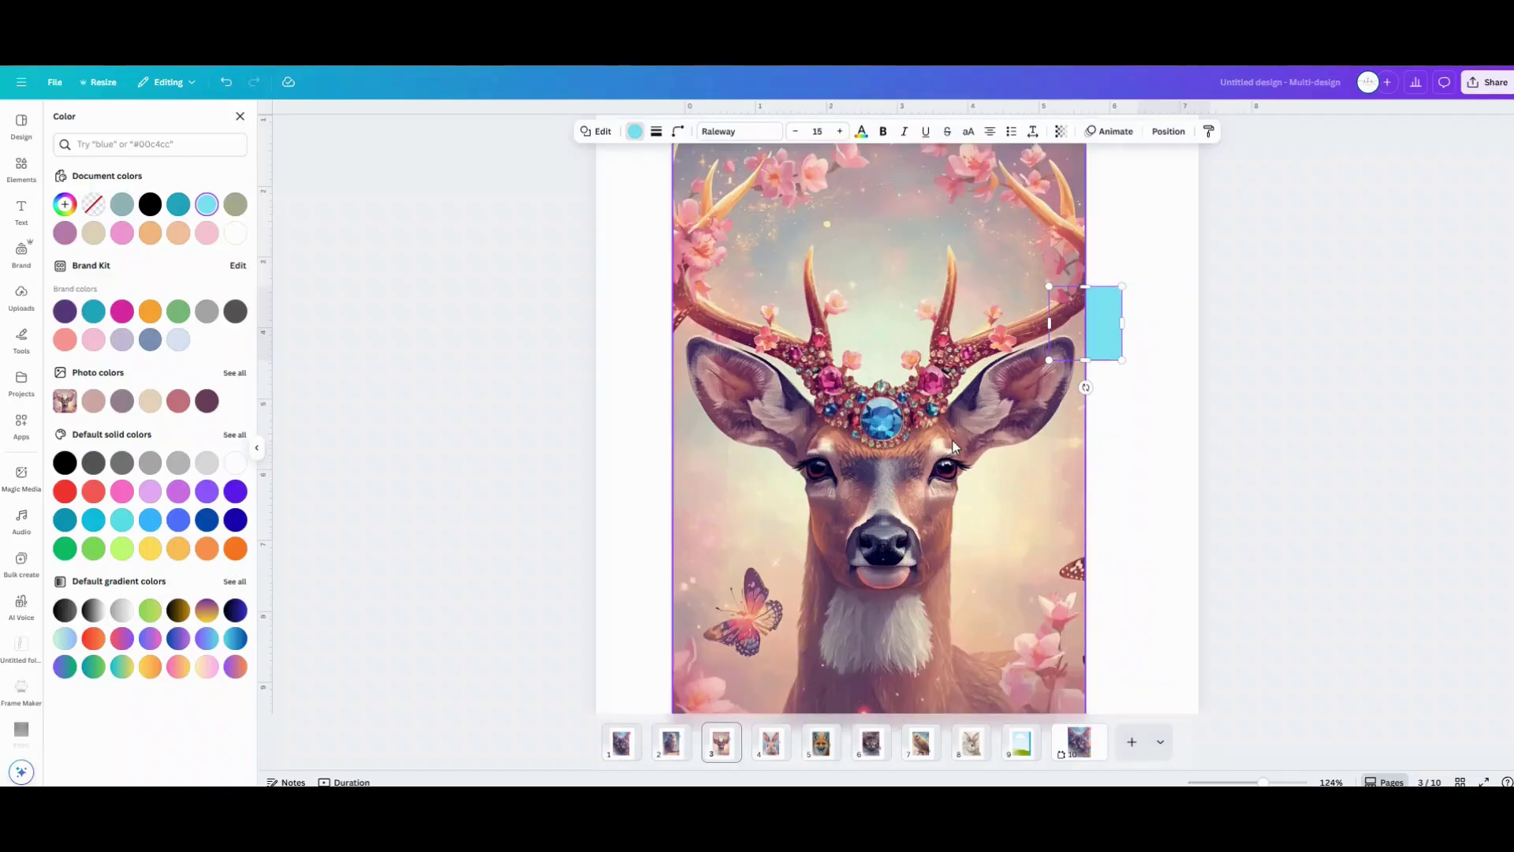
scroll(953, 447, "up", 3)
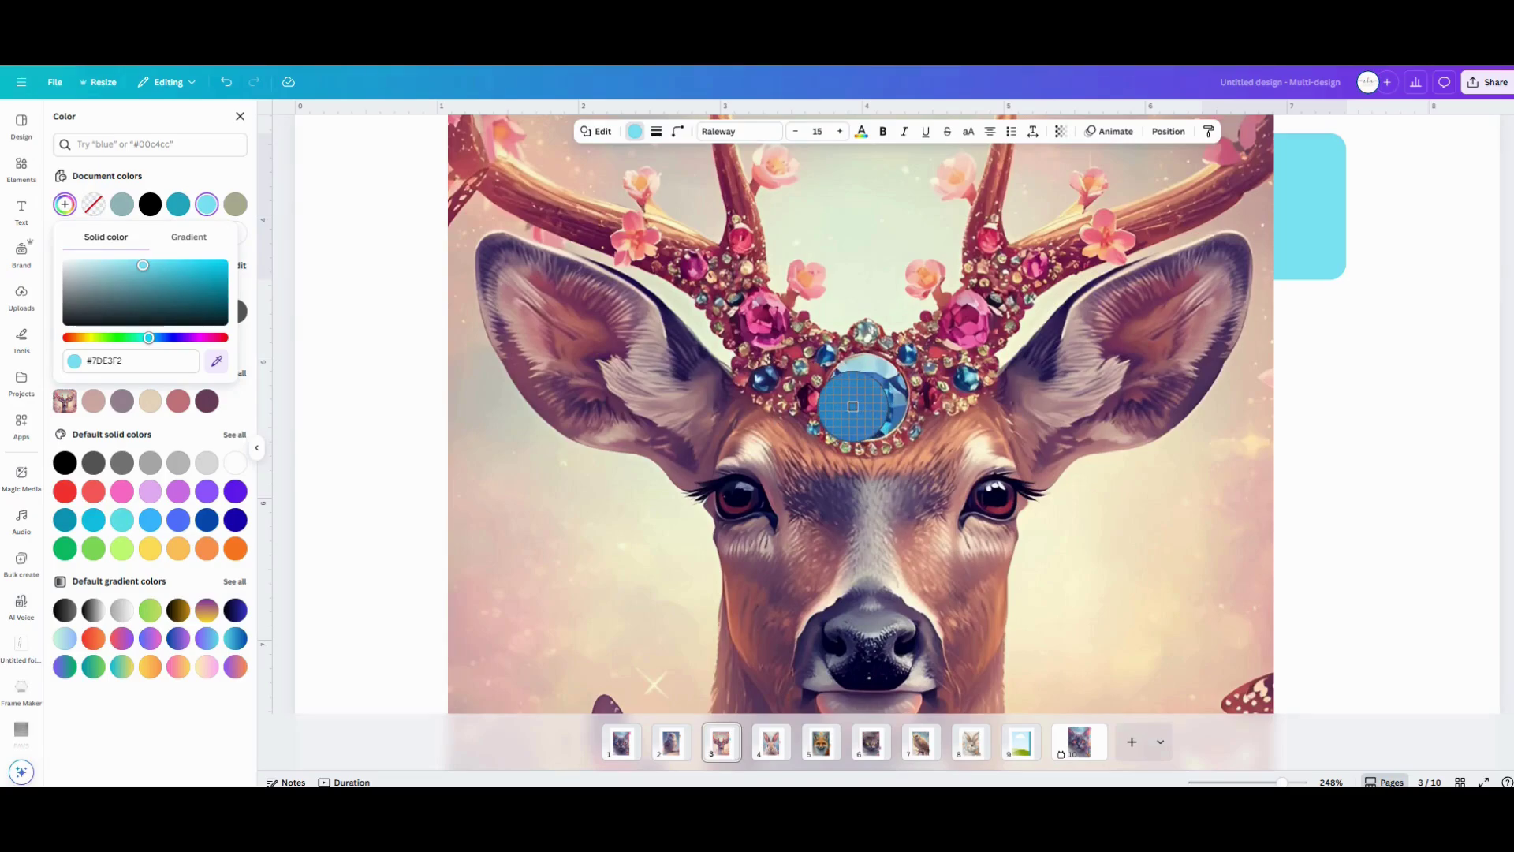
left_click(847, 407)
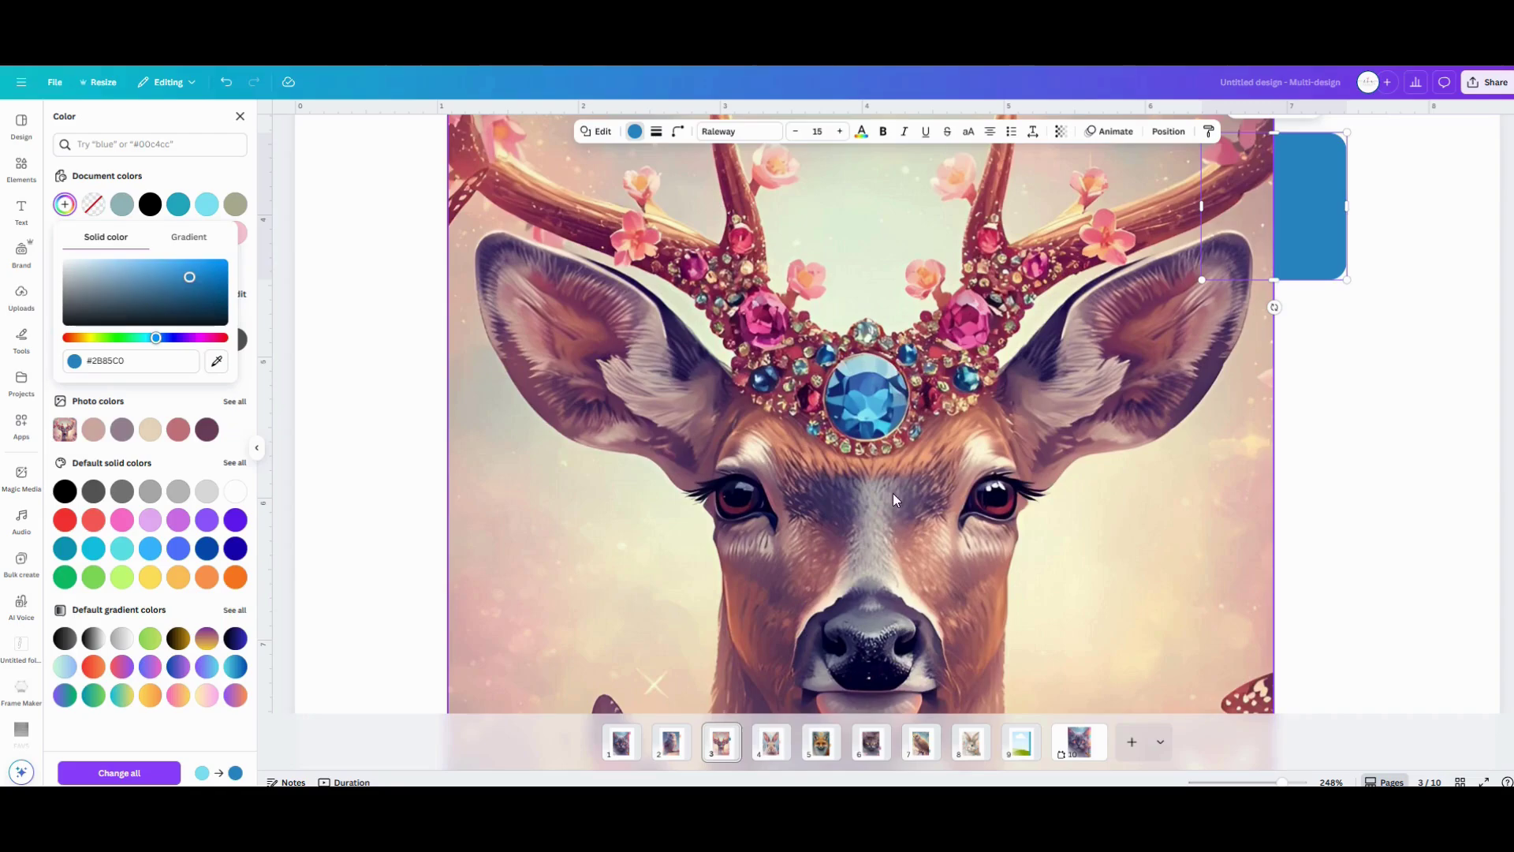
left_click(147, 775)
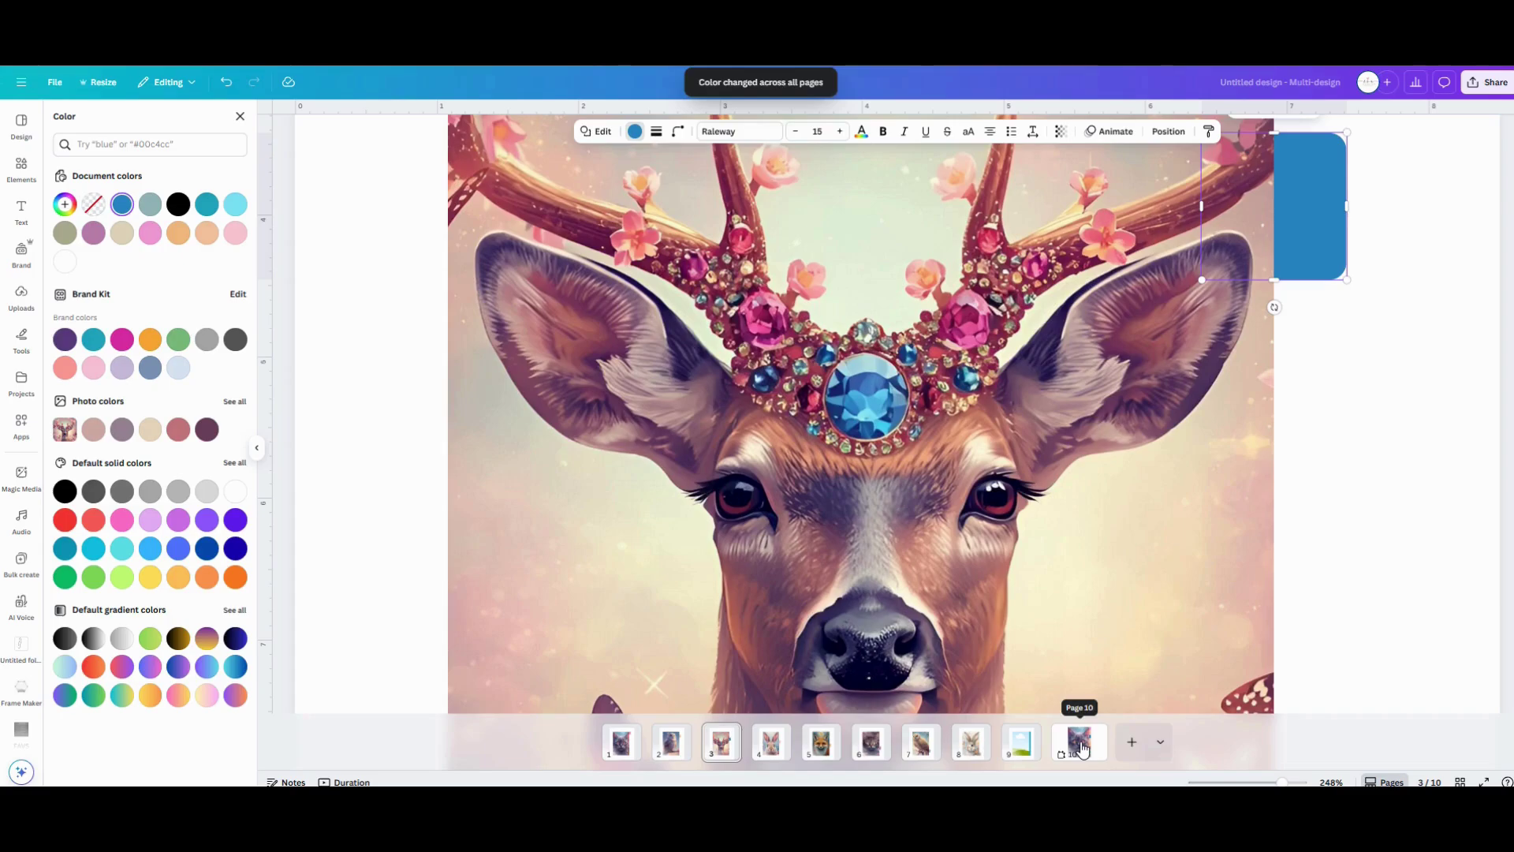
left_click(1083, 748)
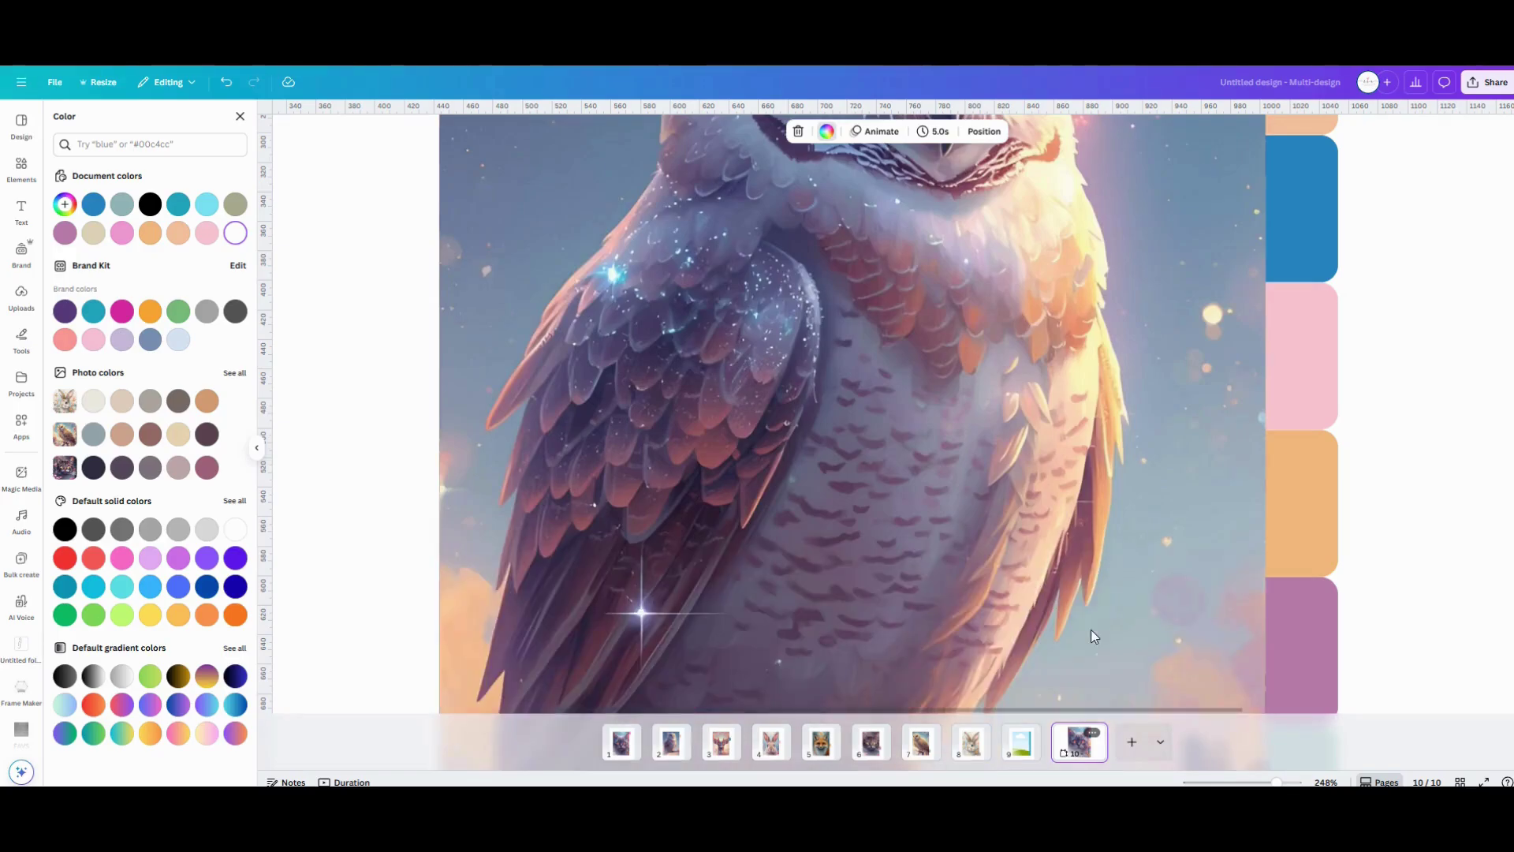
scroll(1091, 629, "down", 5)
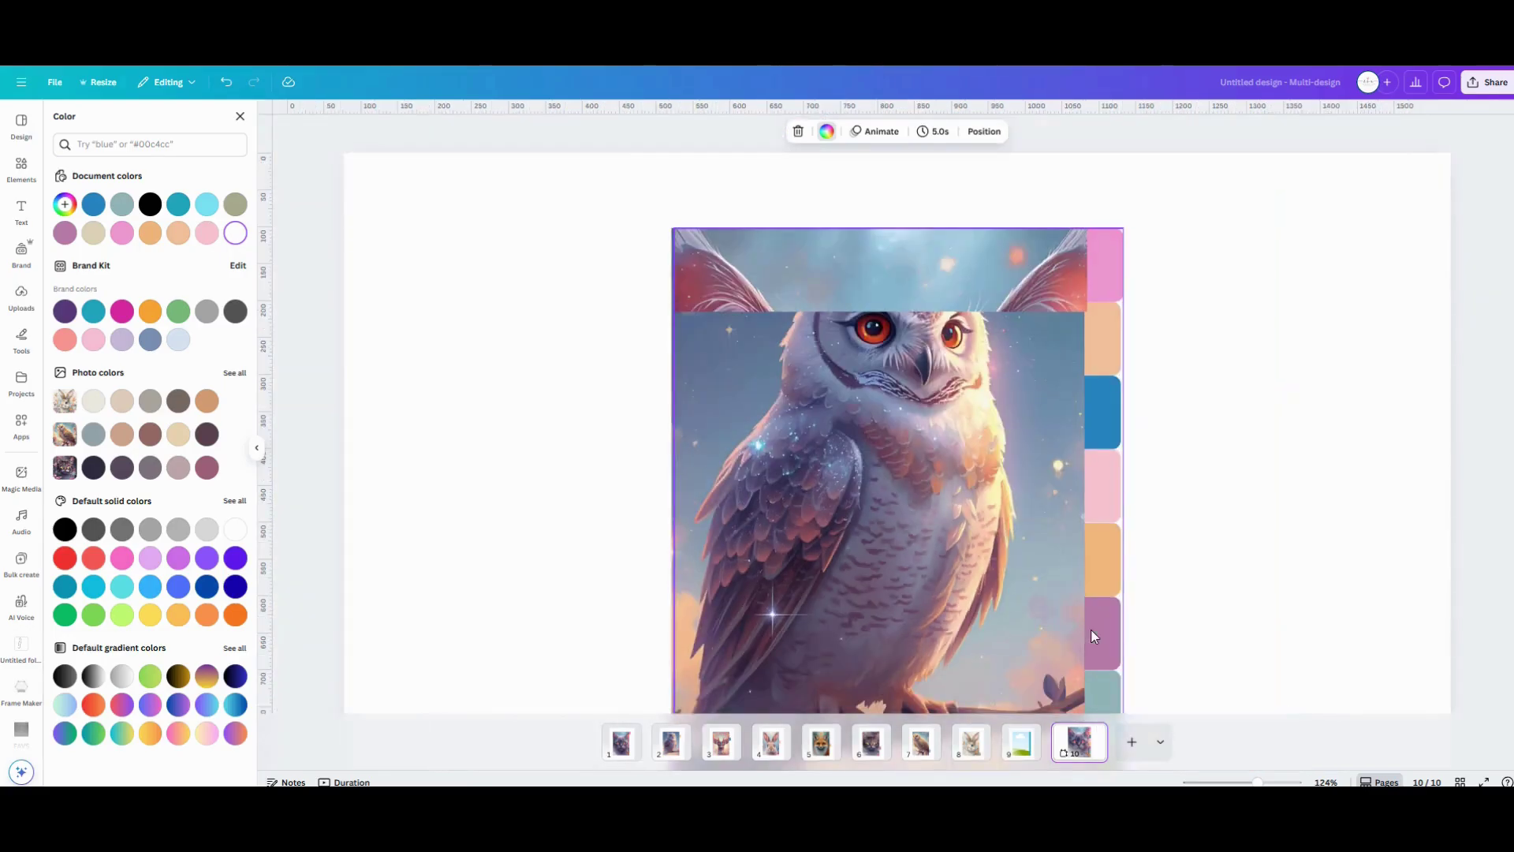
scroll(1092, 635, "down", 2)
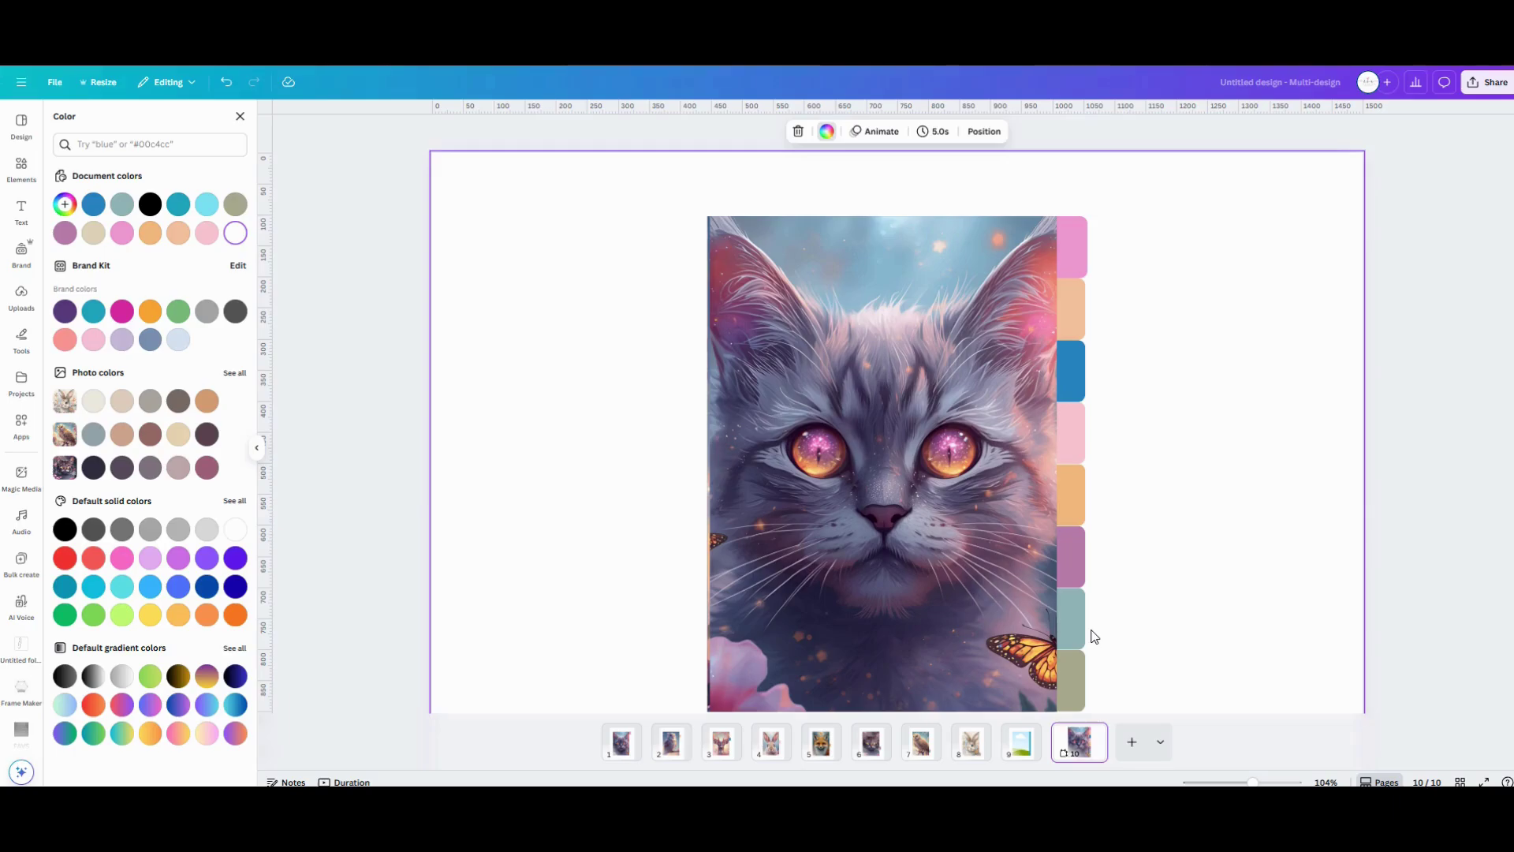
left_click(1217, 528)
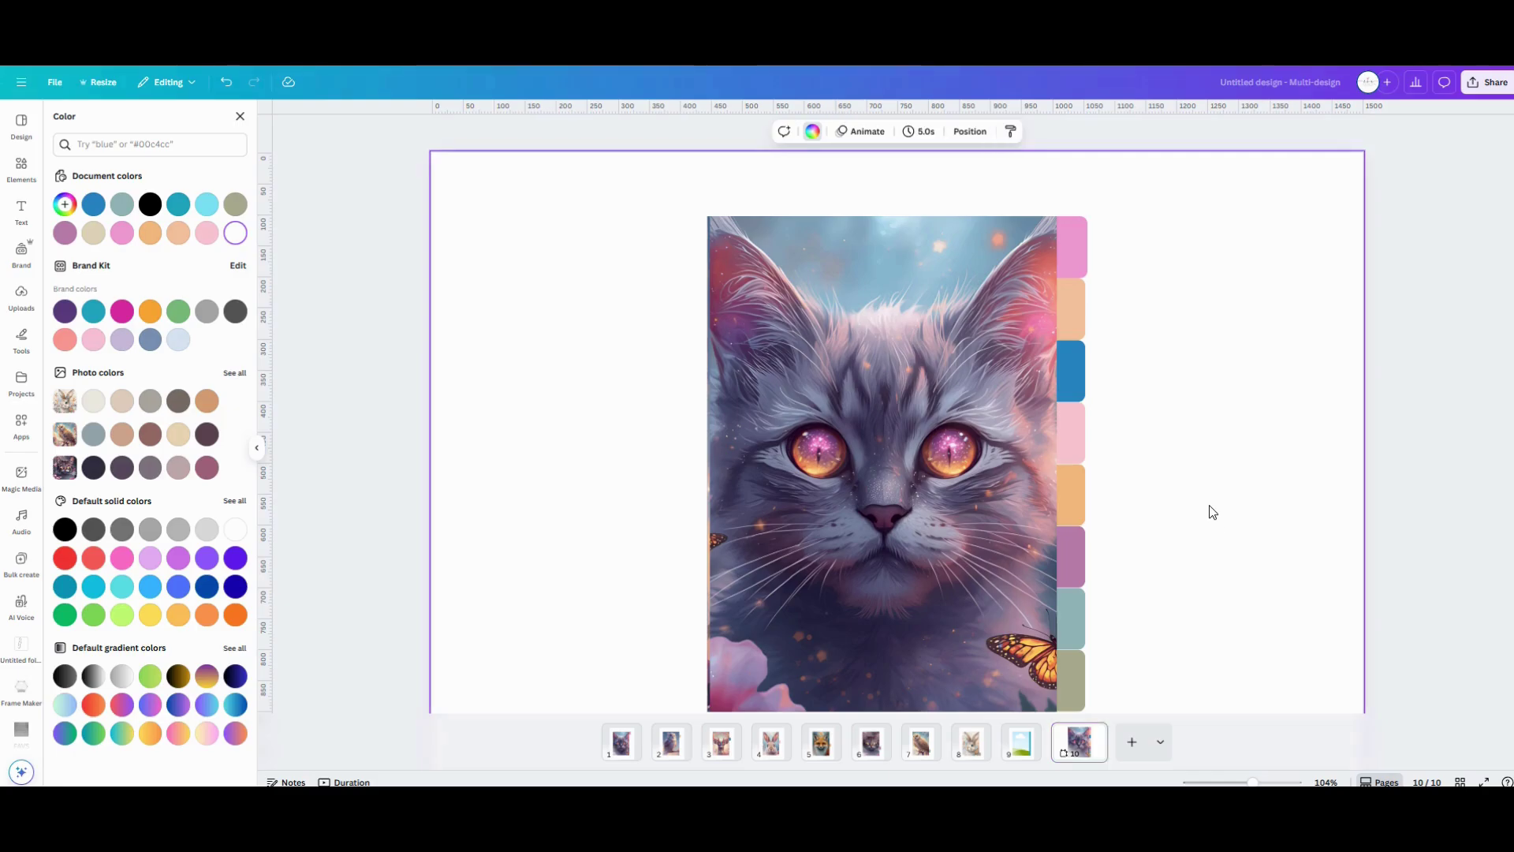